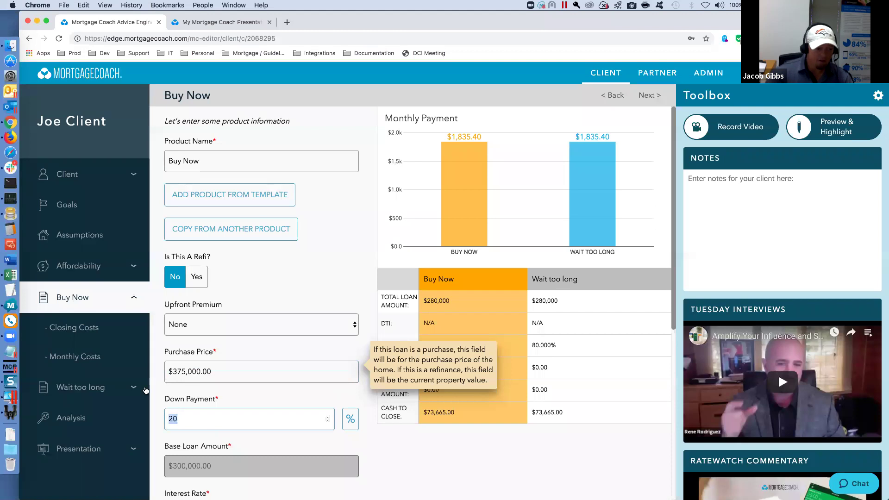
- Change Wait too long's purchase price to 400,000, giving a $320,000 base loan
{"action": "left_click", "coordinate": [91, 388]}
{"action": "left_click", "coordinate": [214, 370]}
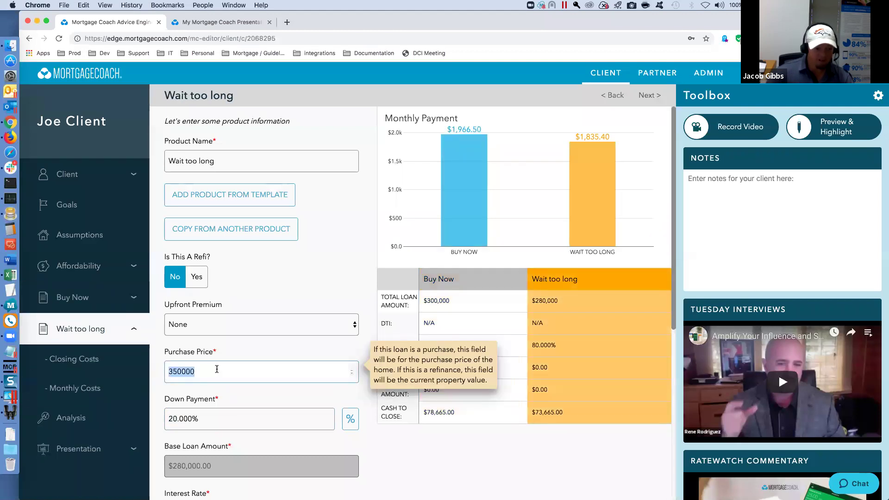
{"action": "left_click_drag", "start_coordinate": [217, 370], "coordinate": [165, 366]}
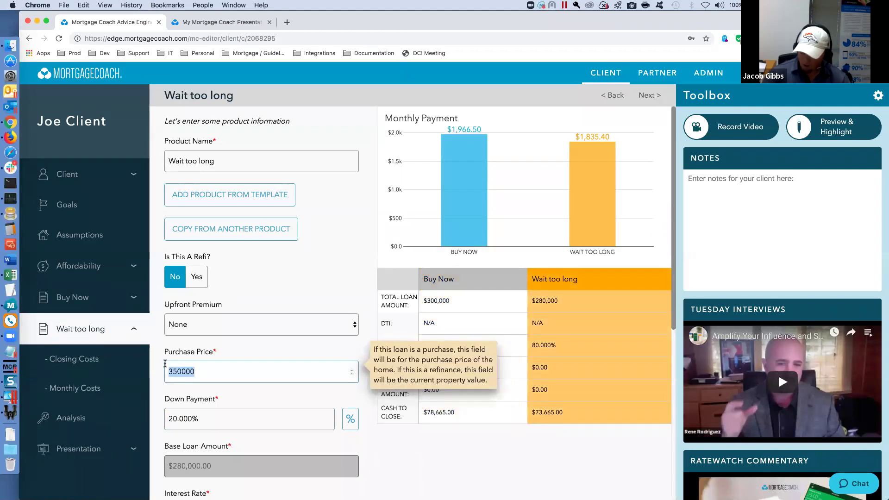
{"action": "type", "text": "400,000"}
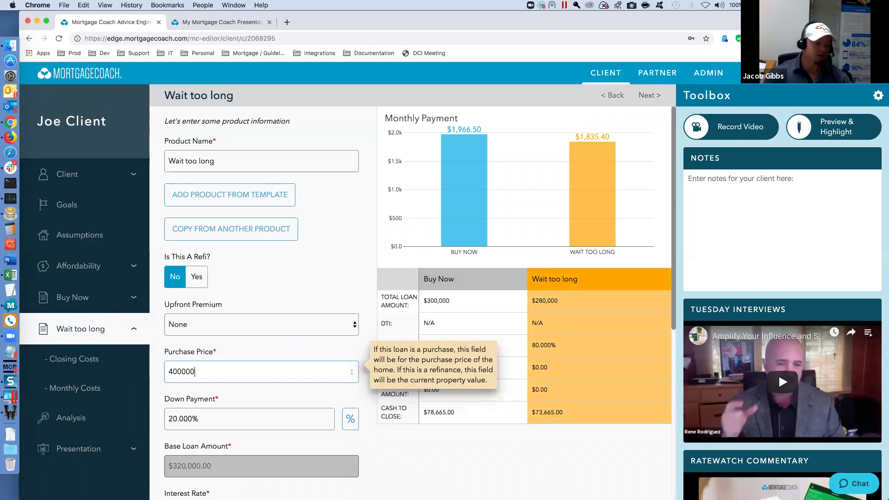
{"action": "key", "text": "Tab"}
- Generate a share link from the presentation preview and open the report with its audio/video option
{"action": "left_click", "coordinate": [79, 449]}
{"action": "left_click", "coordinate": [70, 485]}
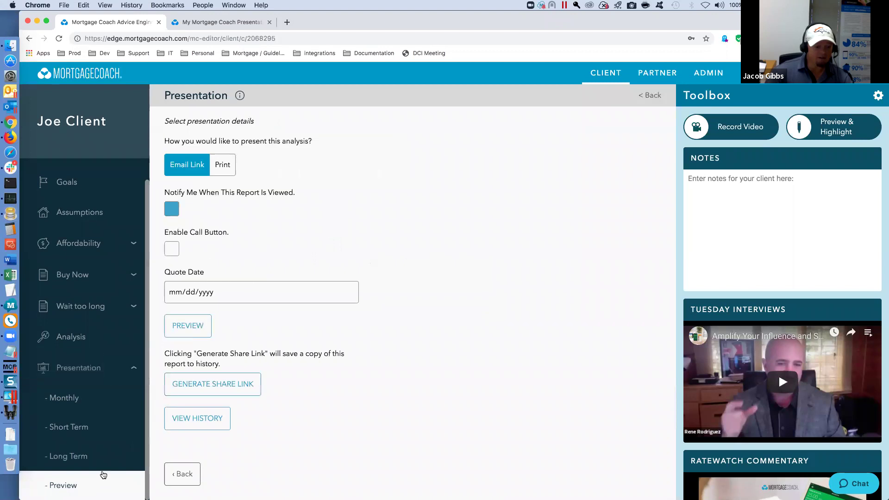
{"action": "left_click", "coordinate": [204, 389]}
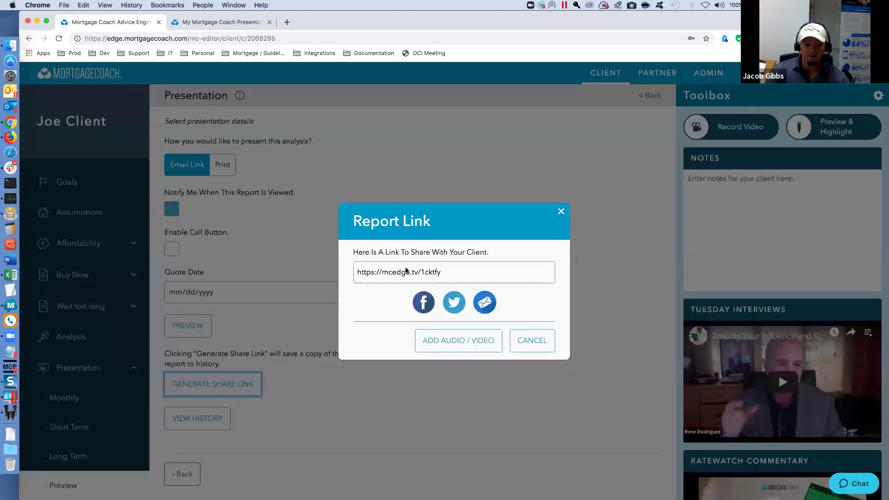
{"action": "left_click", "coordinate": [452, 339]}
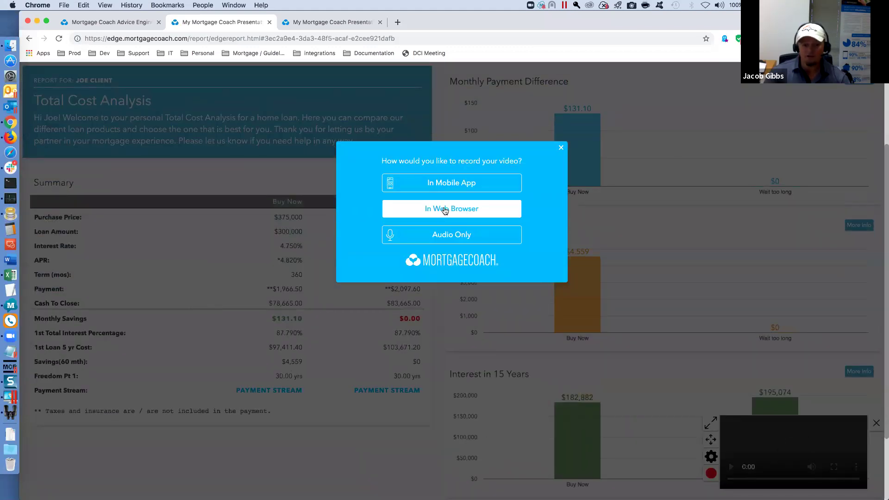
- Highlight the $375,000 Buy Now and $400,000 Wait too long purchase prices, then return to the editor
{"action": "left_click", "coordinate": [561, 150]}
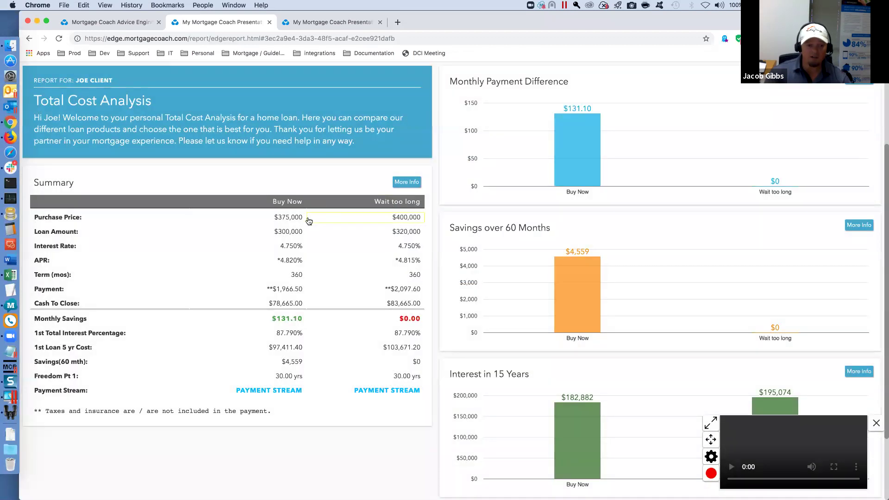
{"action": "left_click", "coordinate": [278, 219]}
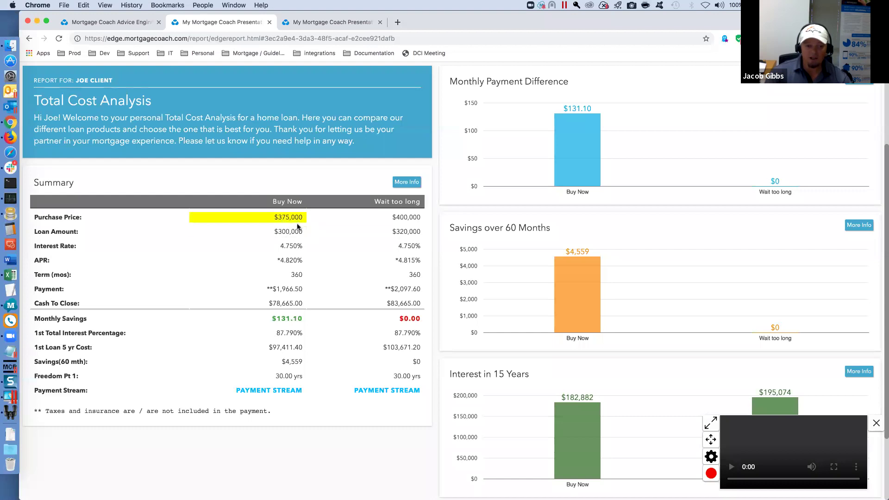
{"action": "left_click", "coordinate": [407, 221]}
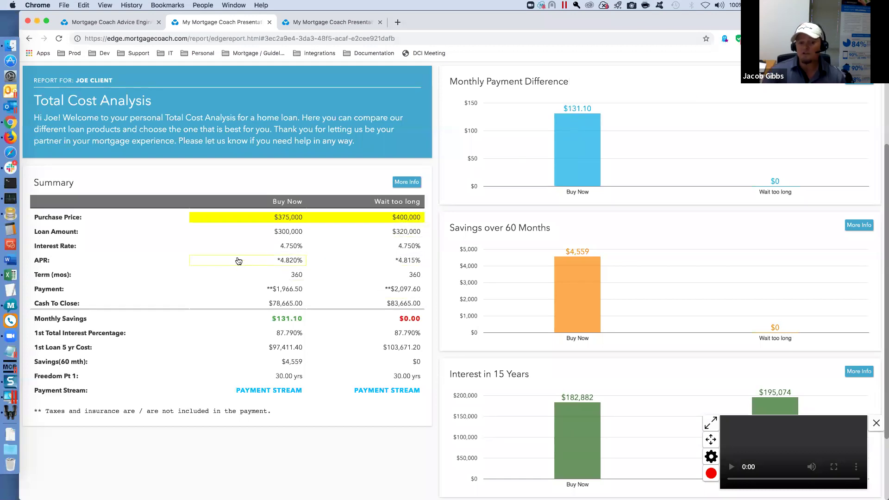
{"action": "left_click", "coordinate": [132, 26]}
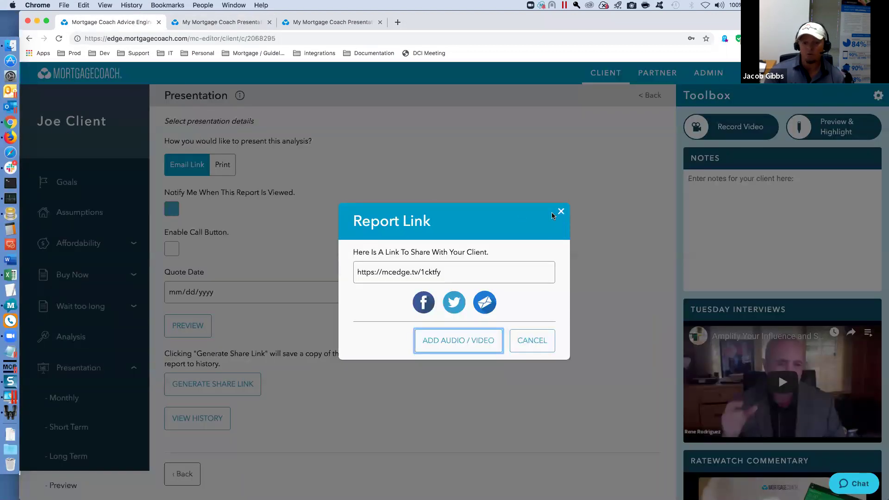
- Copy the Cost of Waiting strategy template to a new client
{"action": "left_click", "coordinate": [561, 212]}
{"action": "left_click", "coordinate": [605, 81]}
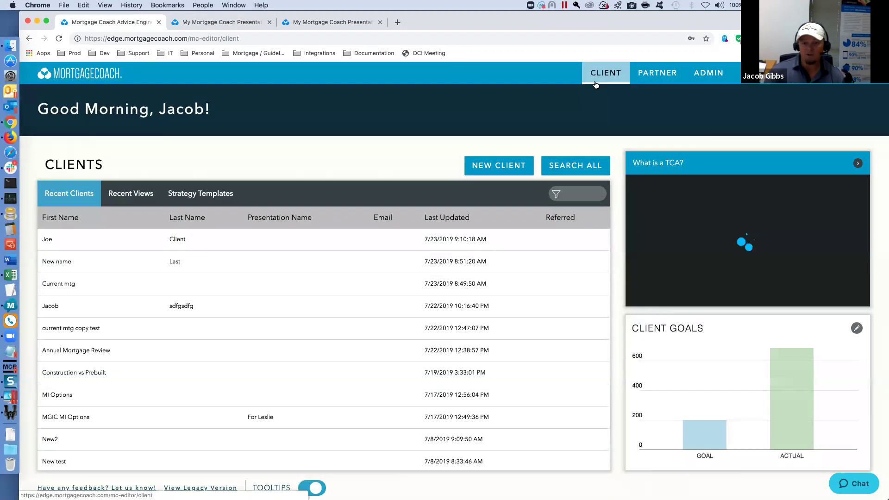
{"action": "left_click", "coordinate": [195, 192]}
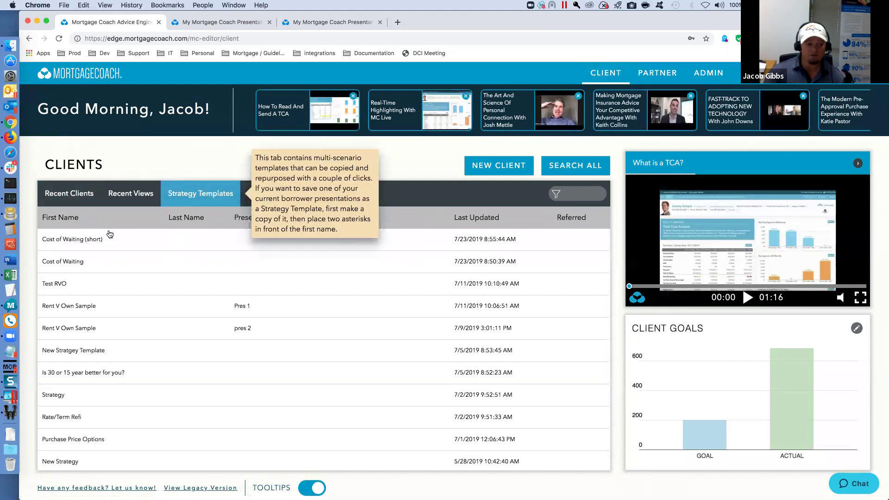
{"action": "left_click", "coordinate": [73, 262]}
{"action": "left_click", "coordinate": [384, 283]}
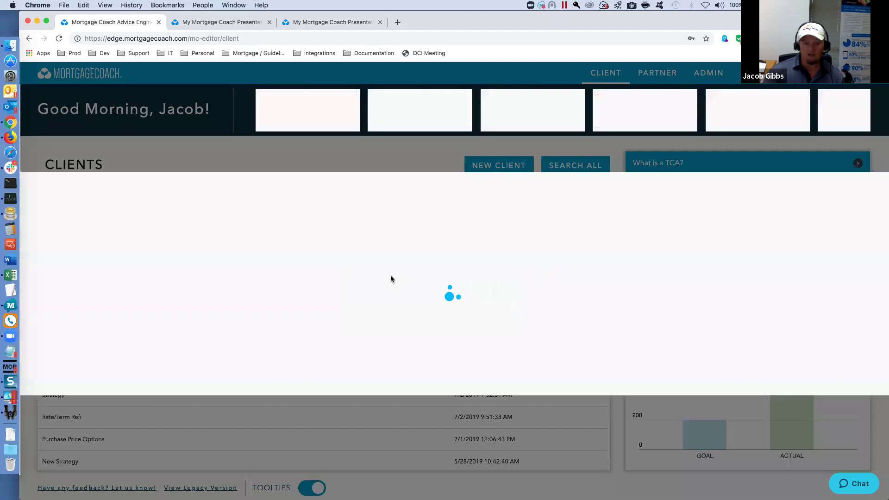
- Enter the new client's first and last name
{"action": "left_click", "coordinate": [212, 265]}
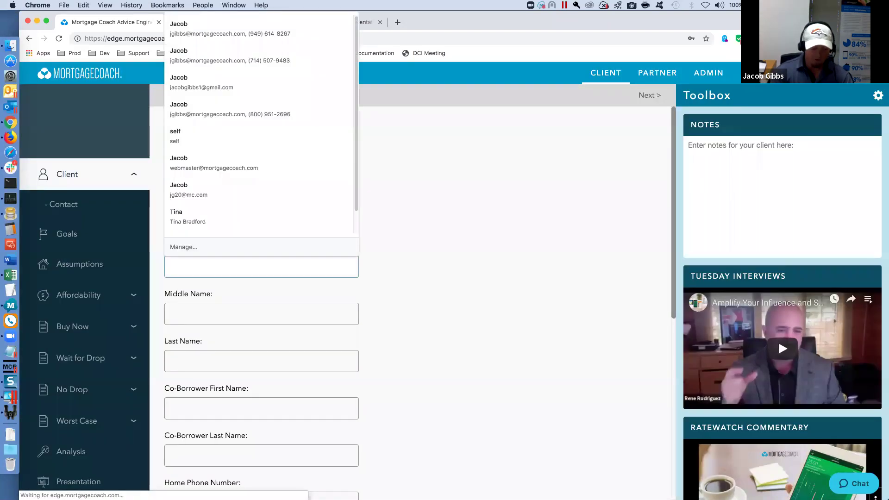
{"action": "left_click", "coordinate": [261, 361]}
{"action": "left_click", "coordinate": [261, 408]}
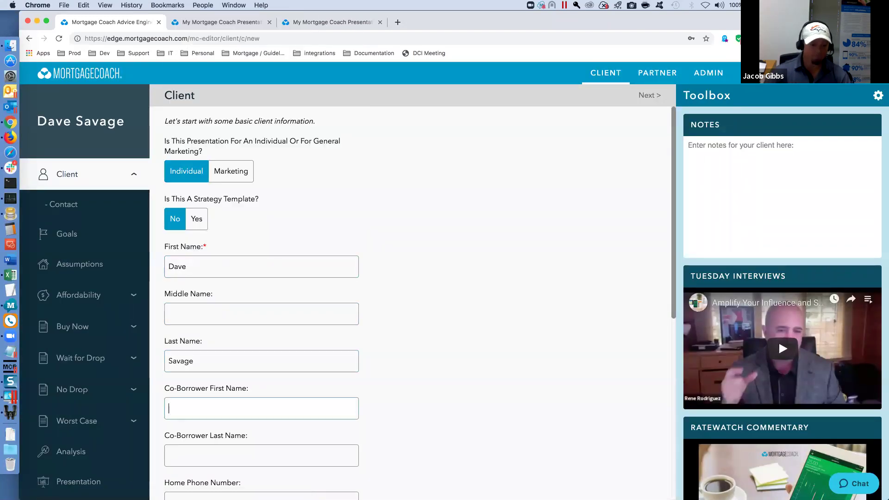
{"action": "left_click", "coordinate": [76, 326]}
- Set the Buy Now purchase price to 350,000 and Wait for Drop to 340,000
{"action": "left_click", "coordinate": [219, 370]}
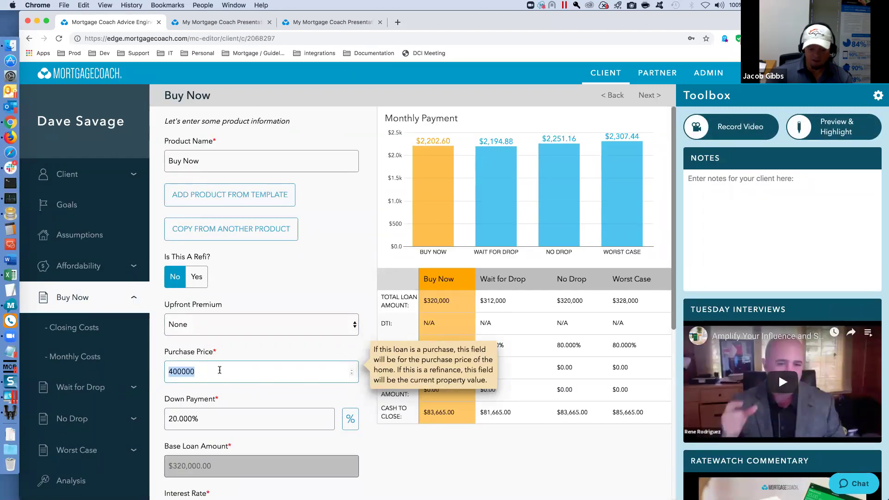
{"action": "type", "text": "350000"}
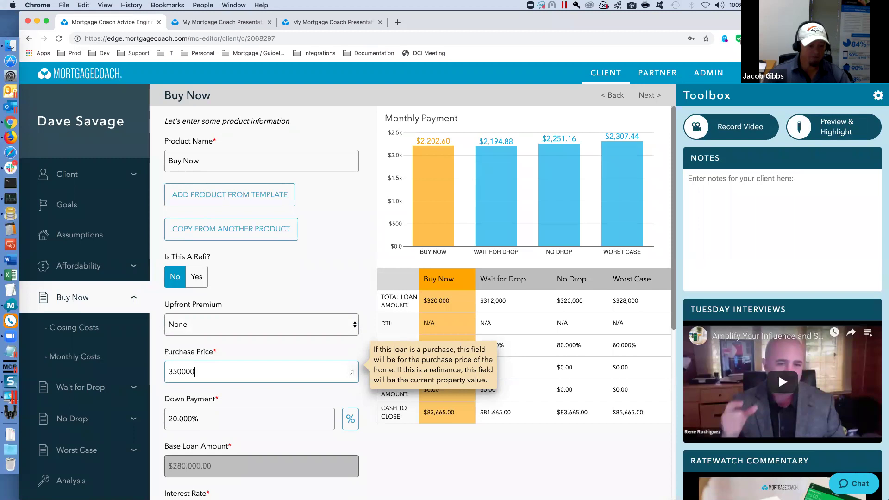
{"action": "key", "text": "Tab"}
{"action": "left_click", "coordinate": [90, 394]}
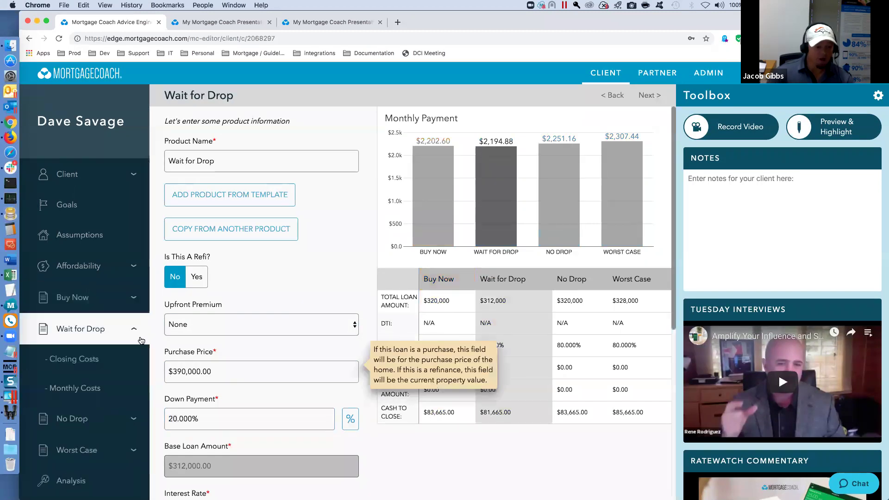
{"action": "left_click", "coordinate": [209, 372]}
{"action": "type", "text": "34"}
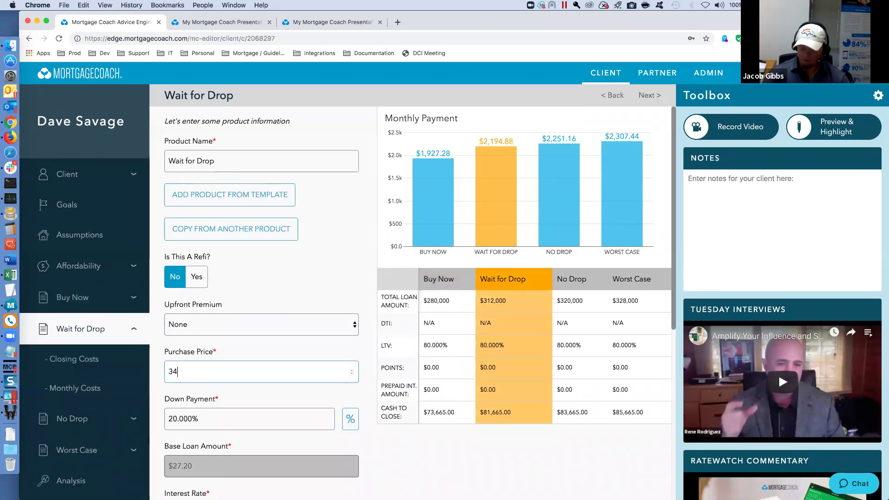
{"action": "type", "text": "0,000"}
{"action": "key", "text": "Tab"}
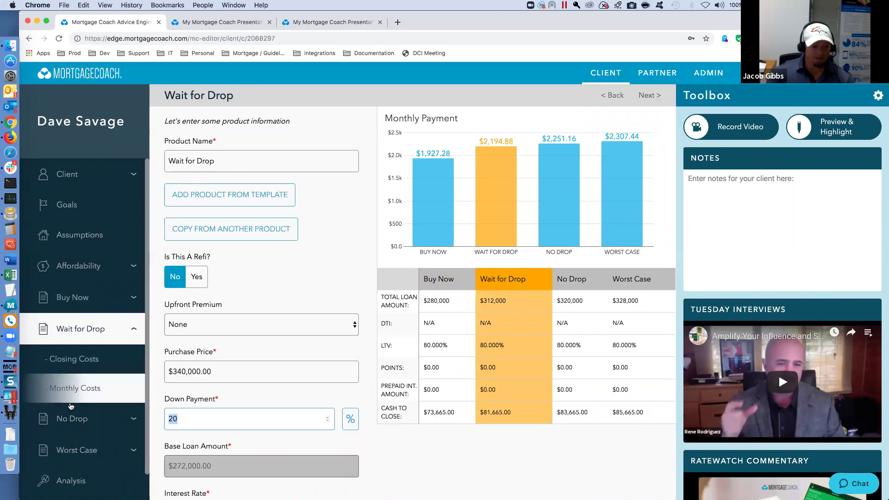
- Set the No Drop purchase price to 350,000 and Worst Case to 360,000
{"action": "left_click", "coordinate": [85, 423]}
{"action": "left_click", "coordinate": [209, 371]}
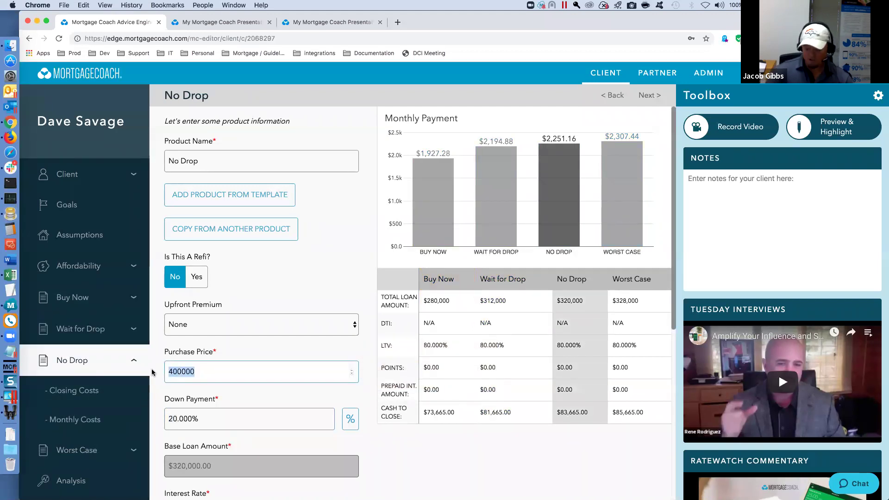
{"action": "type", "text": "350,000"}
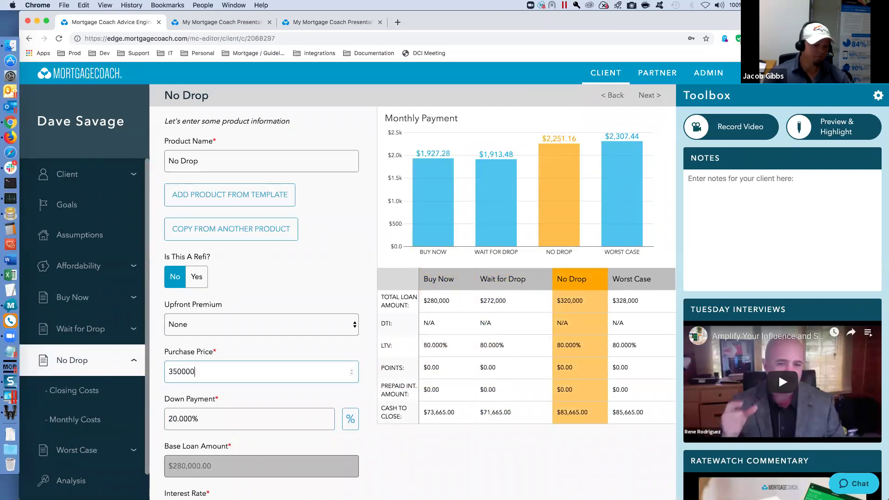
{"action": "key", "text": "Tab"}
{"action": "left_click", "coordinate": [81, 451]}
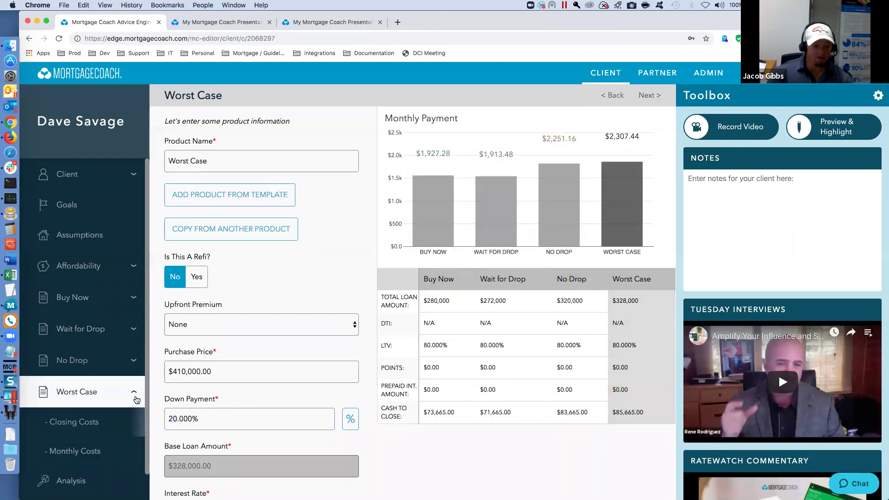
{"action": "left_click", "coordinate": [214, 371]}
{"action": "type", "text": "3"}
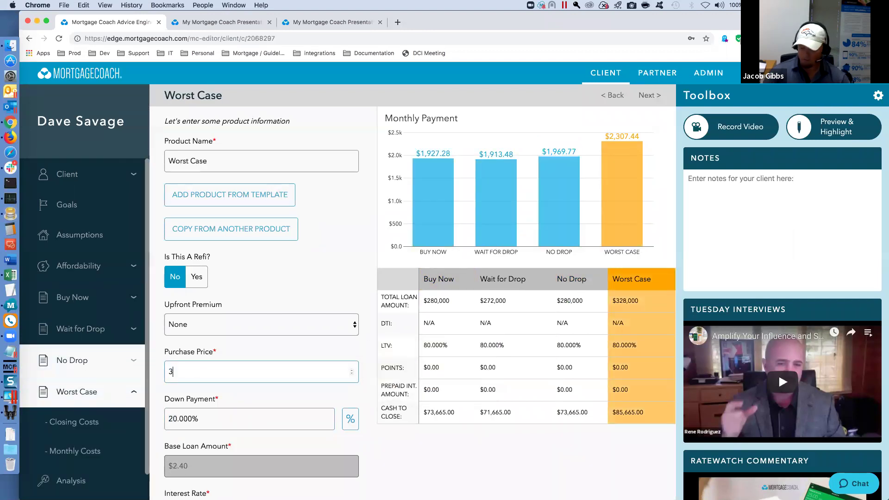
{"action": "type", "text": "60000"}
{"action": "key", "text": "Tab"}
{"action": "scroll", "coordinate": [249, 437], "scroll_direction": "down", "scroll_amount": 5}
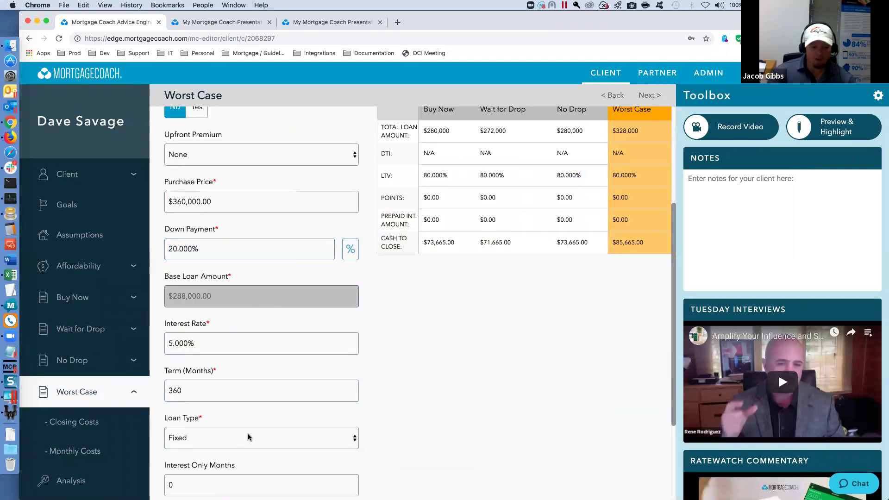
{"action": "left_click", "coordinate": [71, 481]}
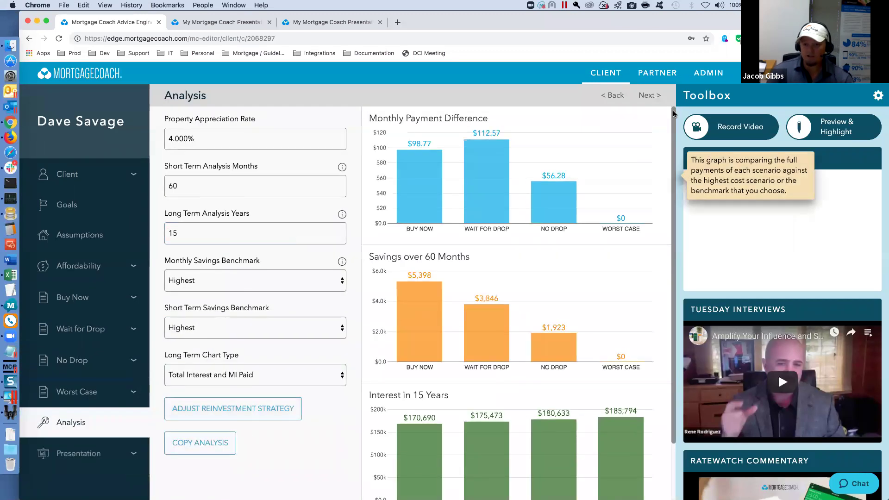
- Open the Total Cost Analysis presentation for highlighting via Preview & Highlight
{"action": "left_click", "coordinate": [831, 126]}
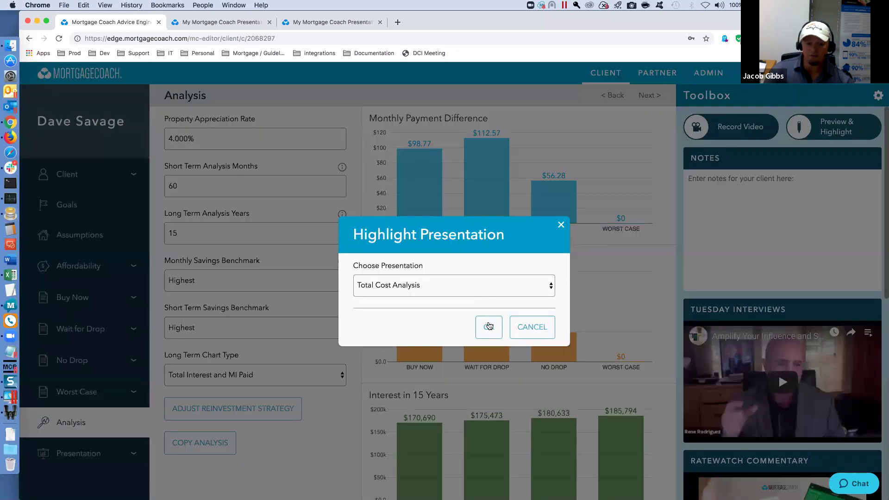
{"action": "left_click", "coordinate": [489, 326]}
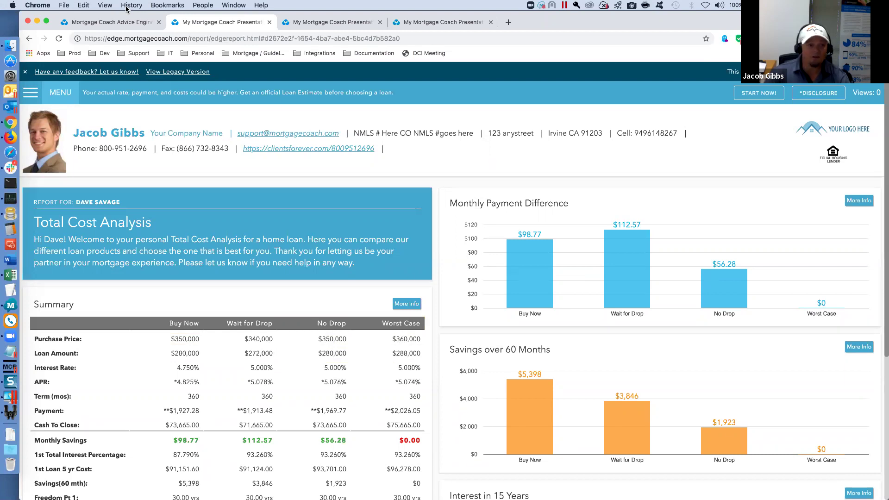
- Set both the monthly and short-term savings benchmarks to Buy Now
{"action": "left_click", "coordinate": [119, 26]}
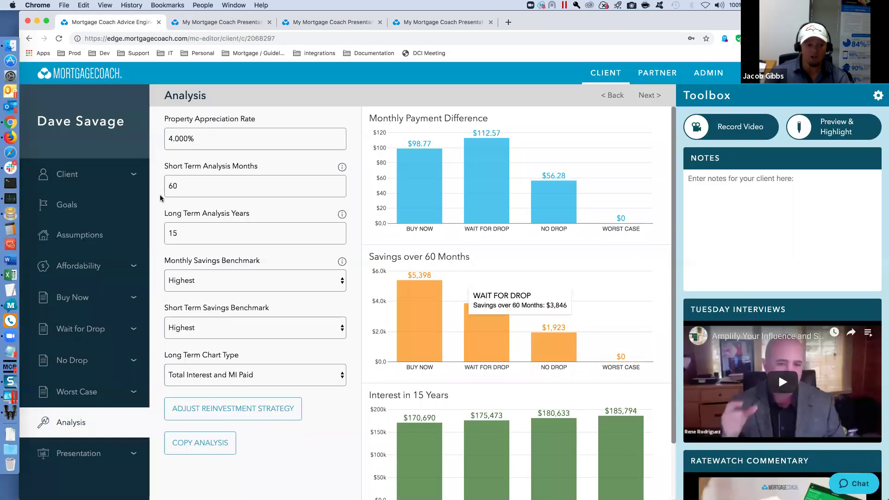
{"action": "mouse_move", "coordinate": [218, 234]}
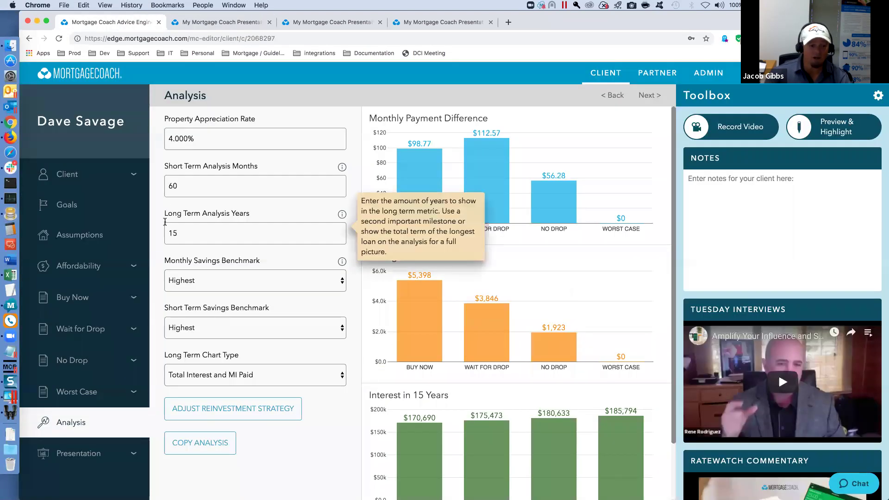
{"action": "left_click", "coordinate": [342, 281]}
{"action": "left_click", "coordinate": [282, 292]}
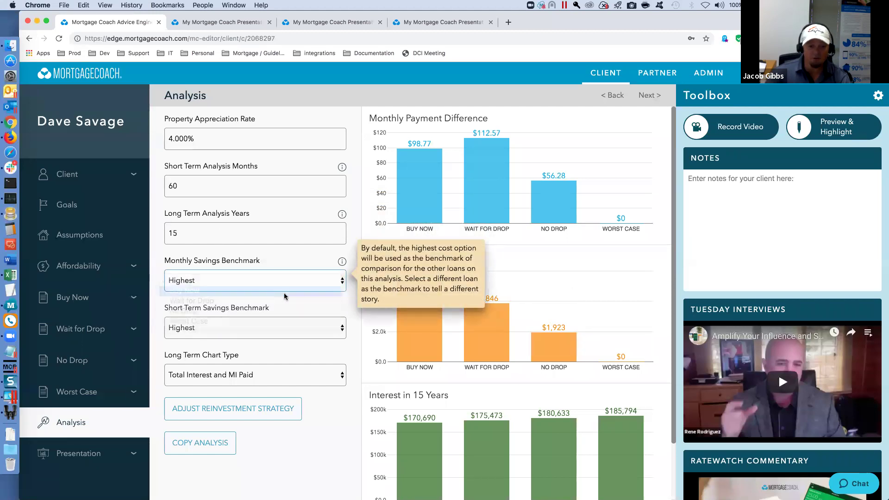
{"action": "left_click", "coordinate": [335, 328]}
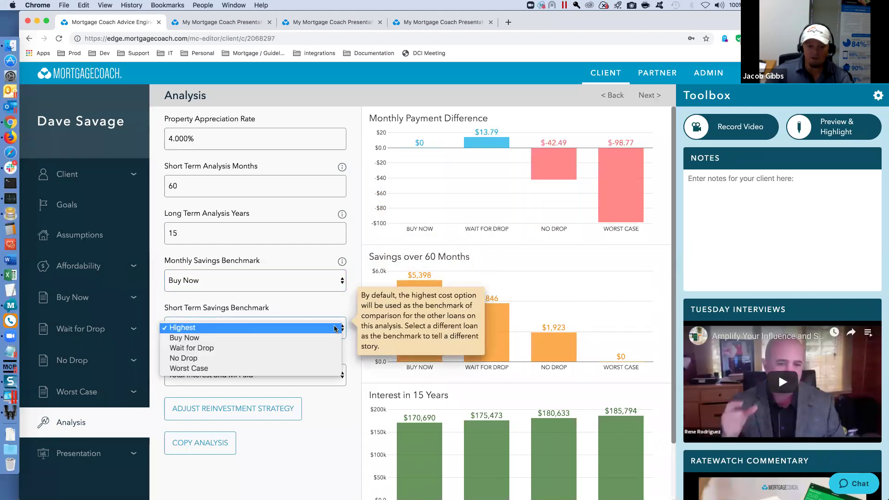
{"action": "left_click", "coordinate": [277, 339]}
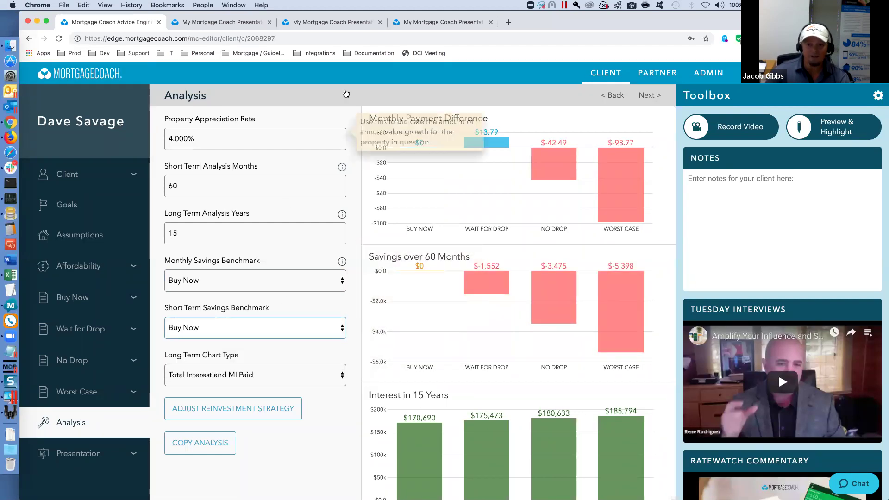
{"action": "left_click", "coordinate": [650, 94]}
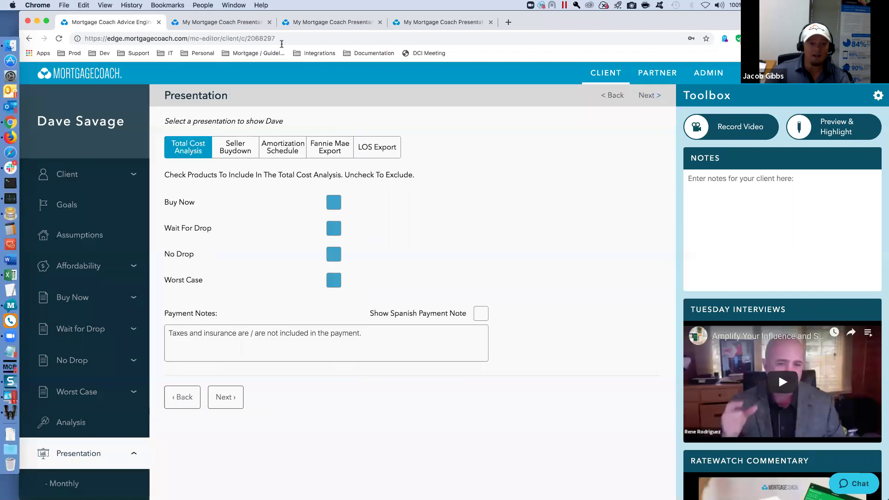
- Scroll through the Total Cost Analysis report, showing Wait for Drop saving $13.79 monthly, then close it
{"action": "left_click", "coordinate": [256, 25]}
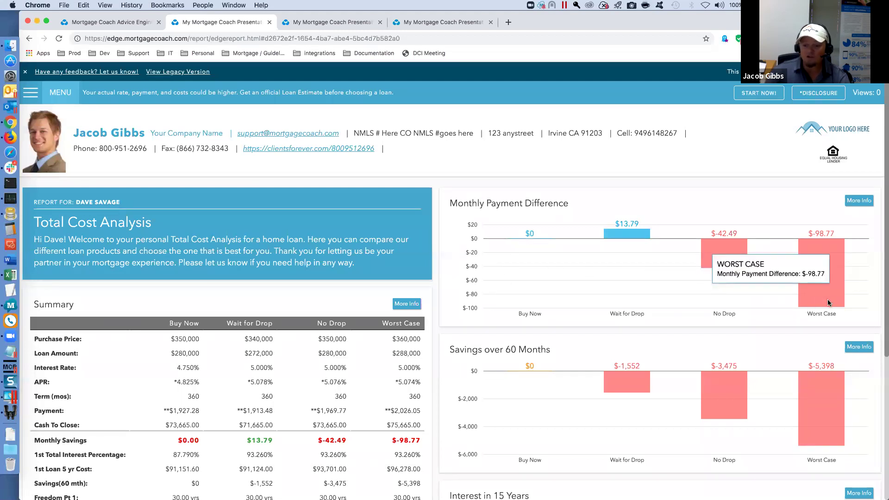
{"action": "mouse_move", "coordinate": [726, 414]}
{"action": "scroll", "coordinate": [725, 415], "scroll_direction": "down", "scroll_amount": 5}
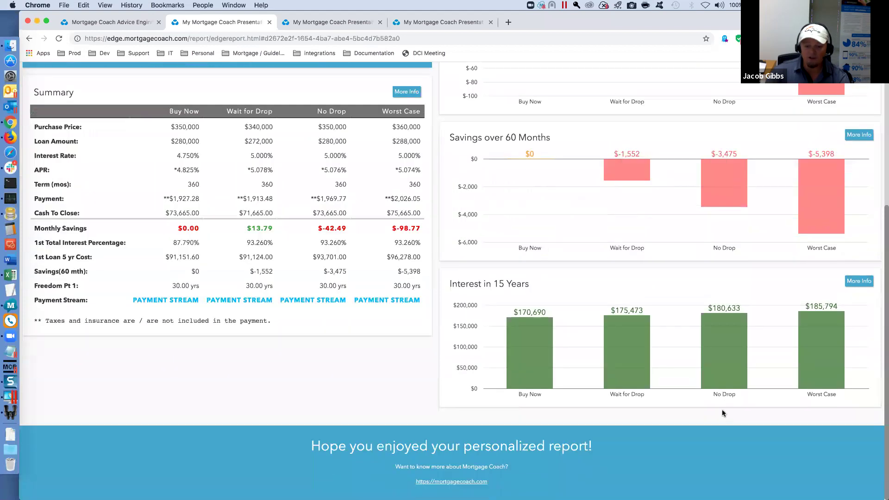
{"action": "mouse_move", "coordinate": [817, 314]}
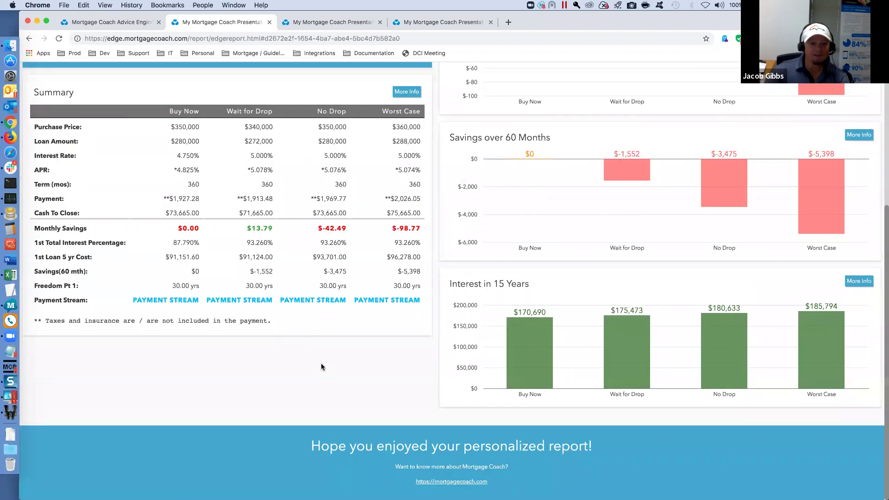
{"action": "scroll", "coordinate": [322, 367], "scroll_direction": "up", "scroll_amount": 5}
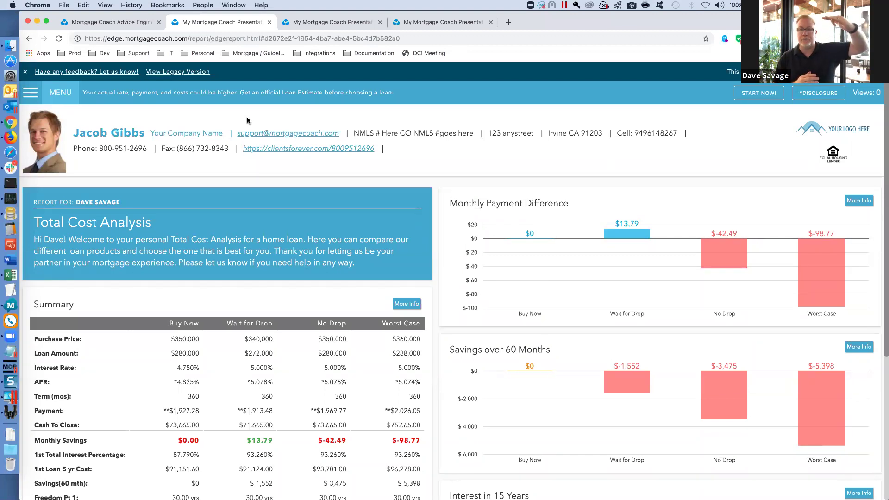
{"action": "left_click", "coordinate": [269, 22]}
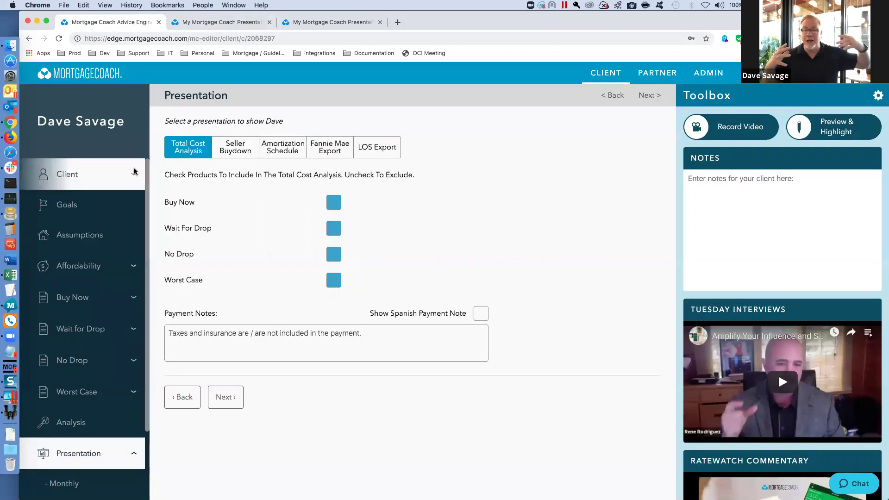
- Show the Strategy Templates list on the clients dashboard and scroll through it
{"action": "left_click", "coordinate": [604, 72]}
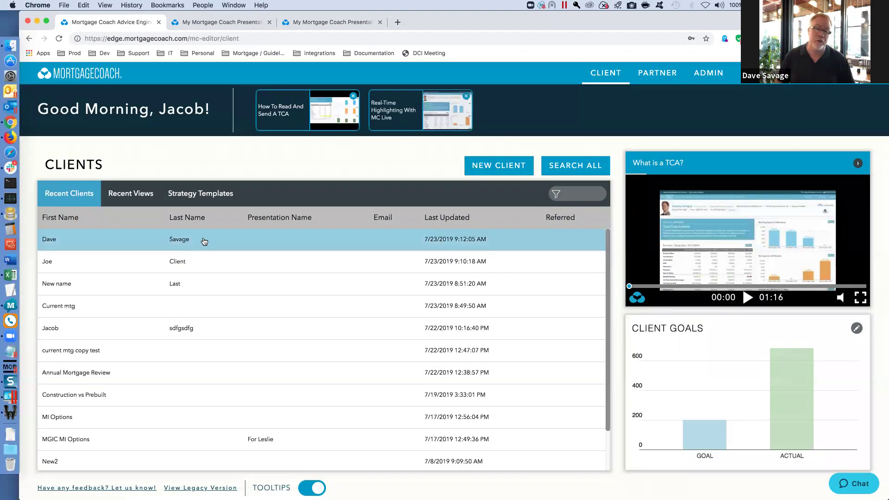
{"action": "left_click", "coordinate": [204, 194]}
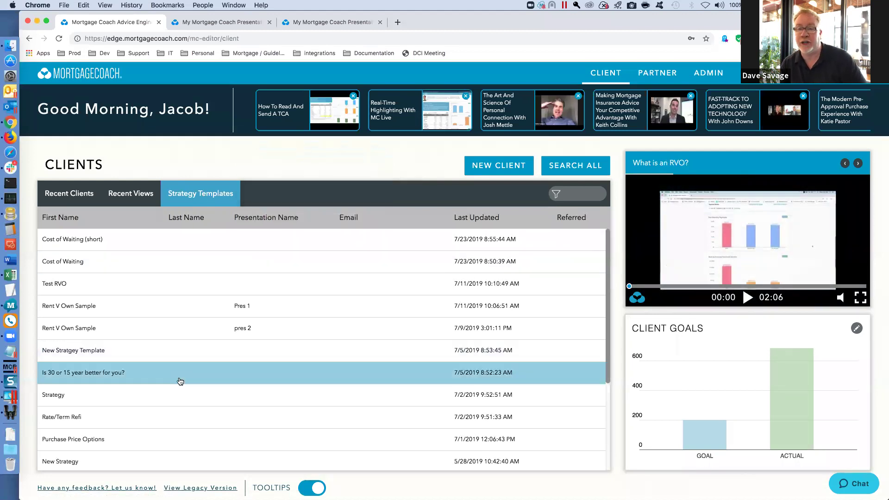
{"action": "scroll", "coordinate": [180, 381], "scroll_direction": "down", "scroll_amount": 3}
{"action": "scroll", "coordinate": [184, 374], "scroll_direction": "up", "scroll_amount": 2}
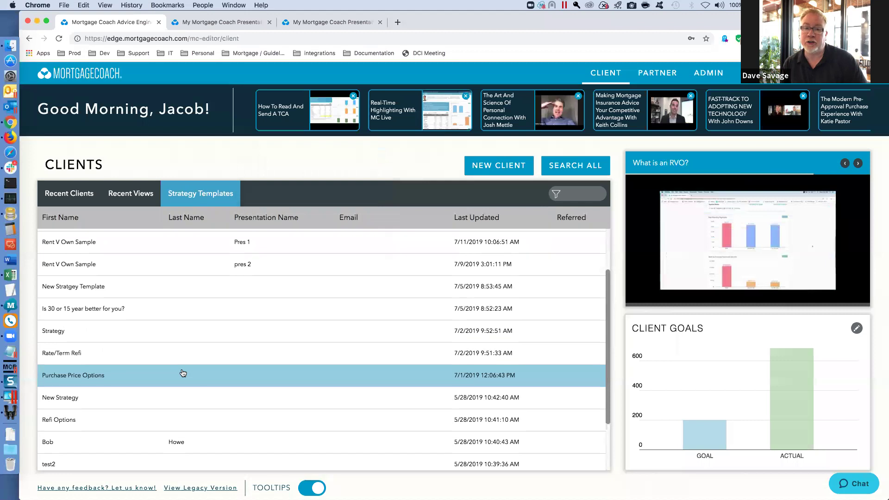
{"action": "scroll", "coordinate": [183, 374], "scroll_direction": "up", "scroll_amount": 3}
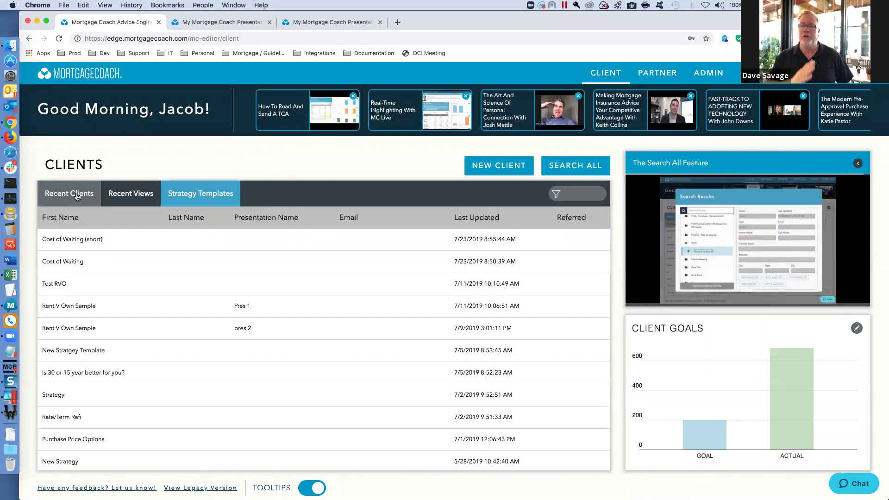
{"action": "left_click", "coordinate": [578, 195]}
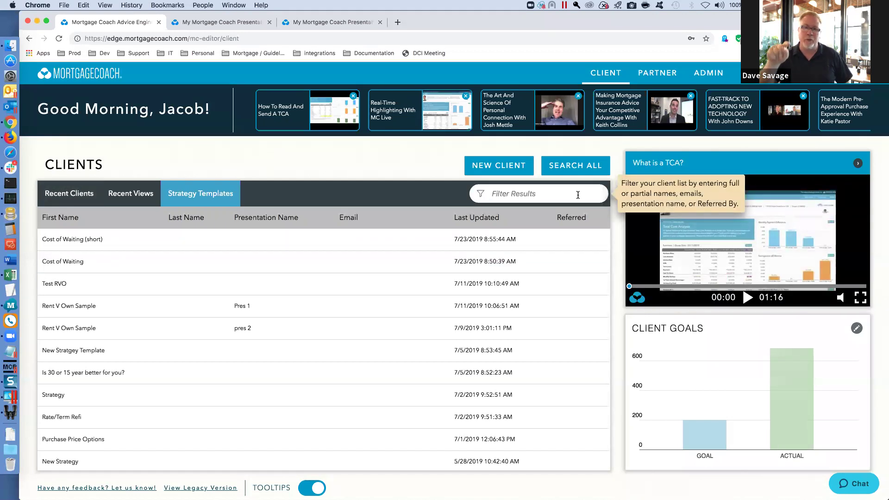
{"action": "type", "text": "cost"}
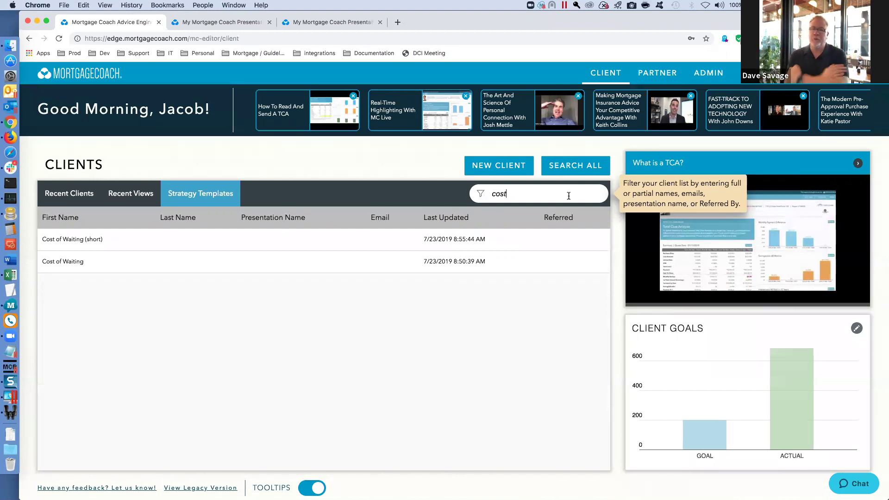
{"action": "left_click", "coordinate": [407, 159]}
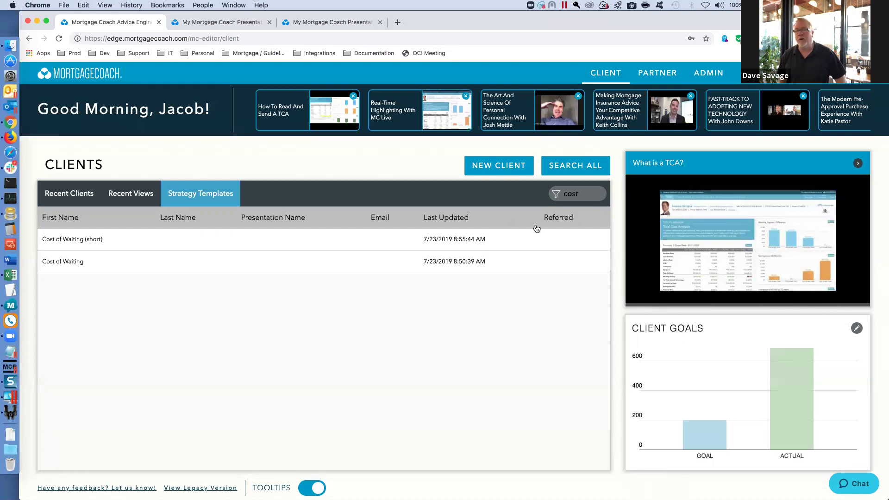
{"action": "left_click", "coordinate": [581, 193]}
{"action": "left_click_drag", "start_coordinate": [558, 193], "coordinate": [486, 193]}
{"action": "key", "text": "BackSpace"}
{"action": "left_click", "coordinate": [346, 196]}
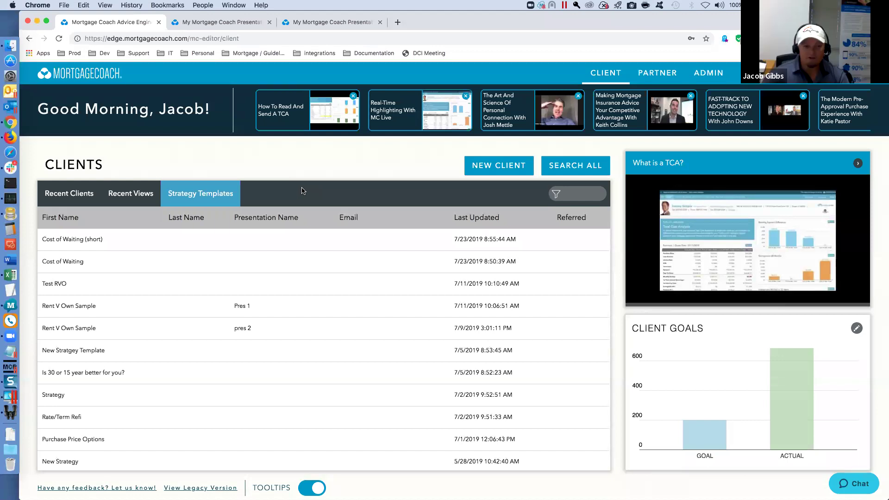
{"action": "mouse_move", "coordinate": [208, 196]}
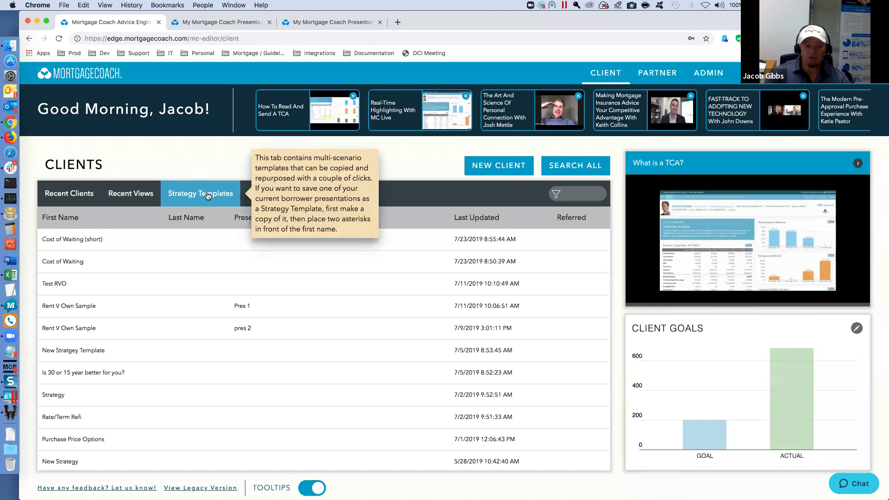
- Open the Annual Mortgage Review client from Recent Clients and mark it as a strategy template
{"action": "left_click", "coordinate": [74, 195]}
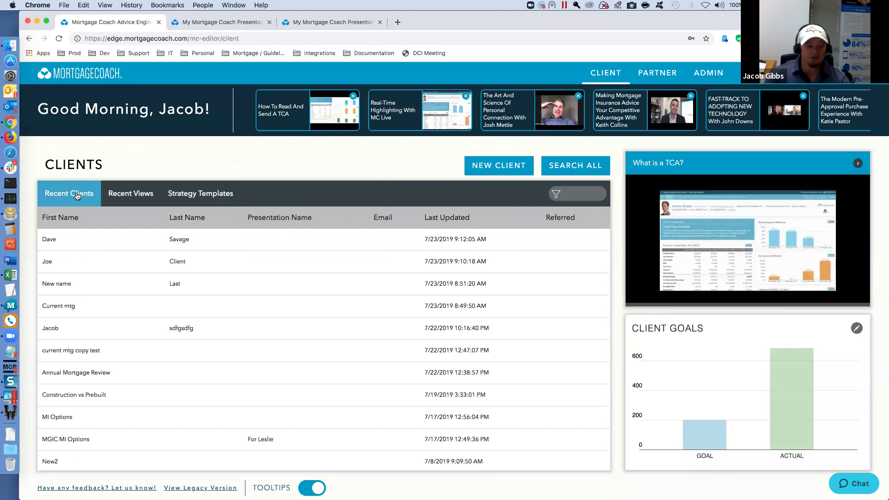
{"action": "left_click", "coordinate": [106, 371]}
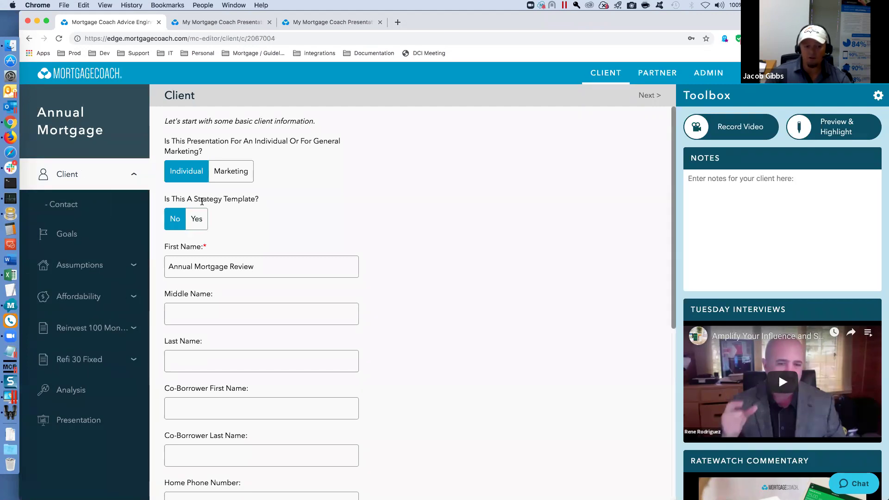
{"action": "left_click", "coordinate": [196, 220]}
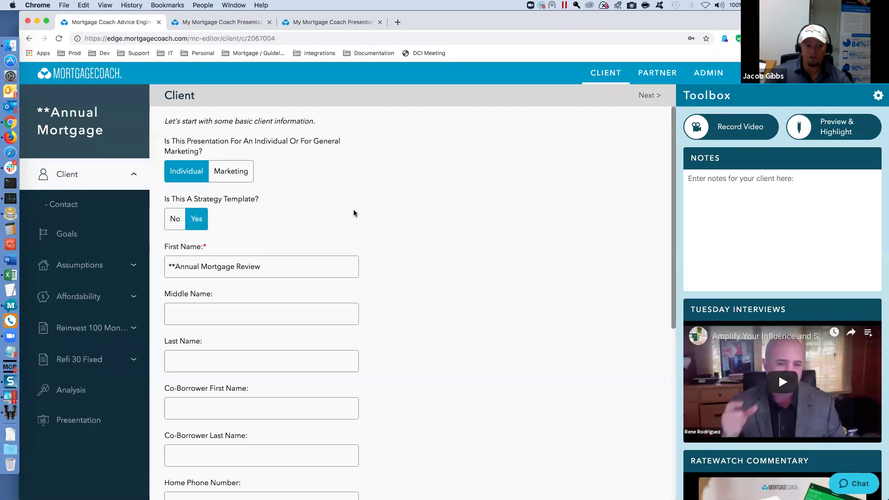
{"action": "left_click_drag", "start_coordinate": [175, 267], "coordinate": [165, 266]}
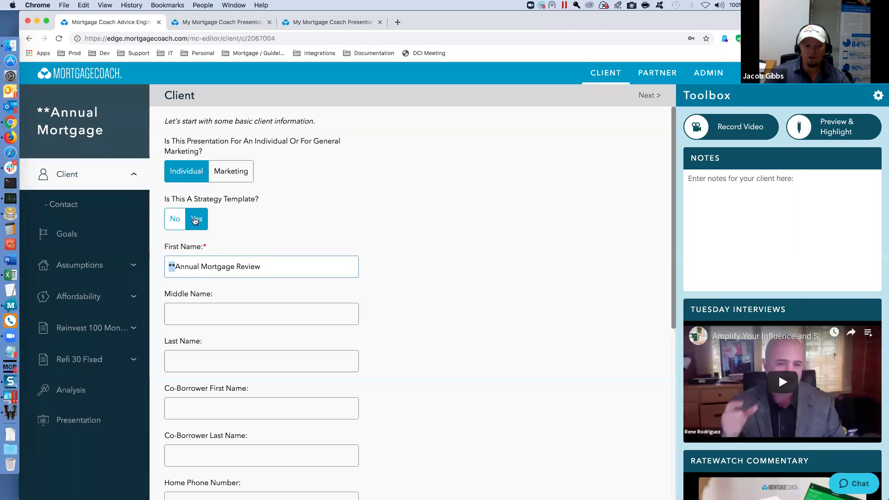
{"action": "left_click", "coordinate": [574, 125]}
- Check the strategy templates list for the new Annual Mortgage Review entry
{"action": "left_click", "coordinate": [648, 96]}
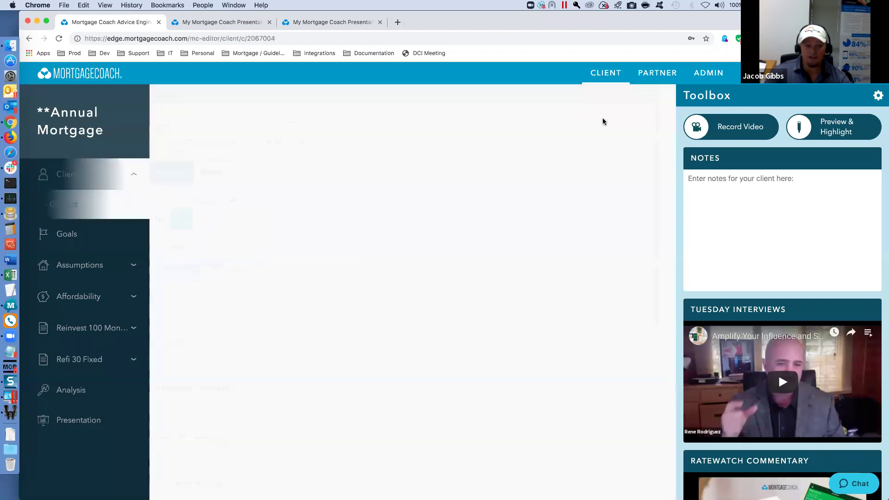
{"action": "left_click", "coordinate": [605, 73]}
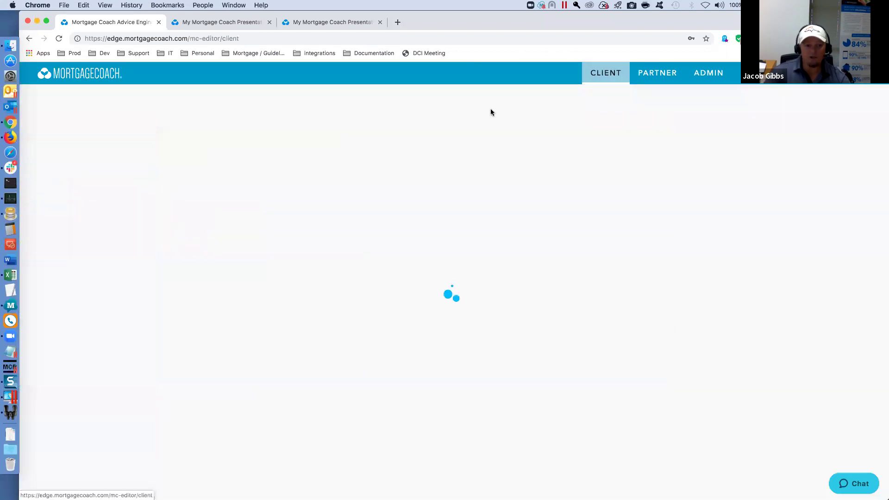
{"action": "left_click", "coordinate": [216, 194]}
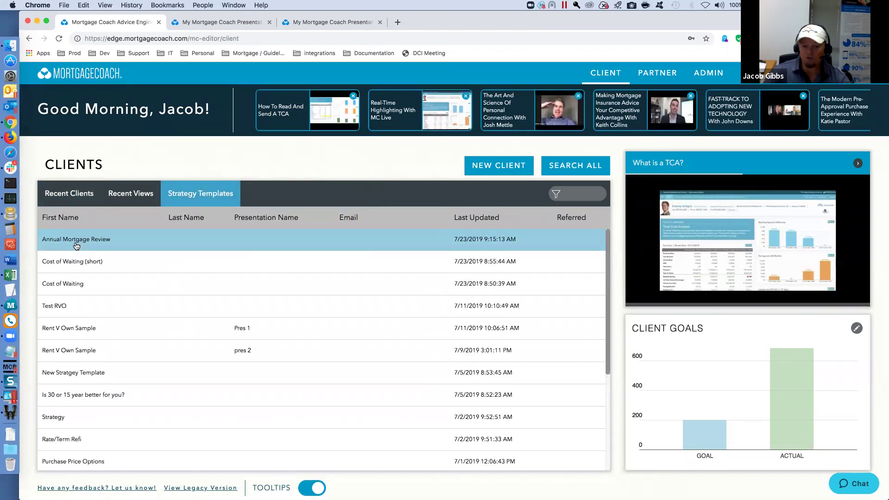
- Open the Annual Mortgage Review template for editing and browse its Reinvest 100 Monthly and Refi 30 Fixed products
{"action": "left_click", "coordinate": [99, 241]}
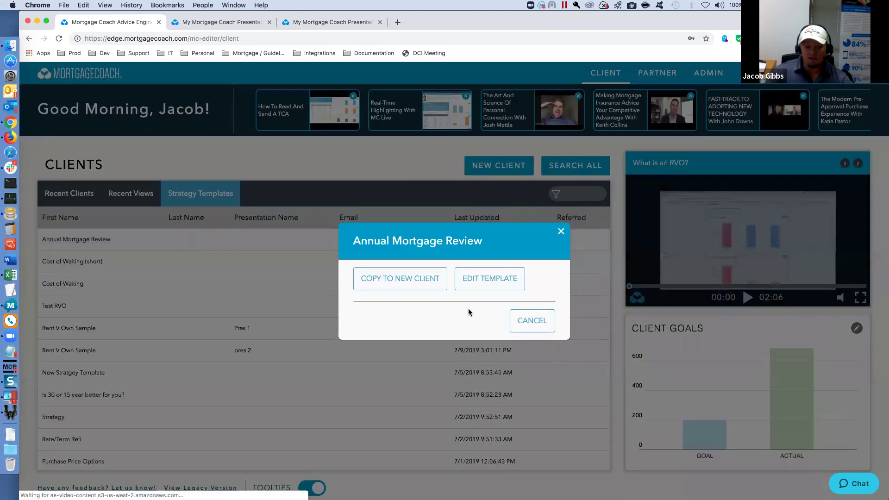
{"action": "left_click", "coordinate": [496, 279]}
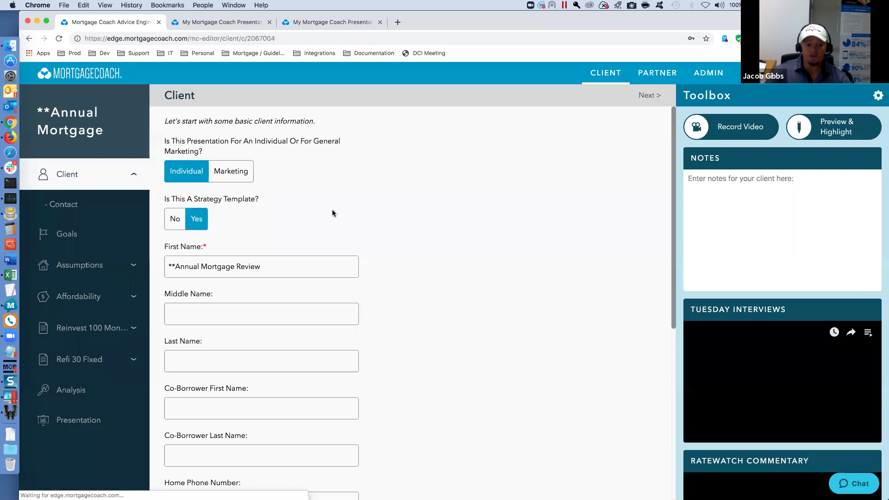
{"action": "left_click", "coordinate": [83, 328]}
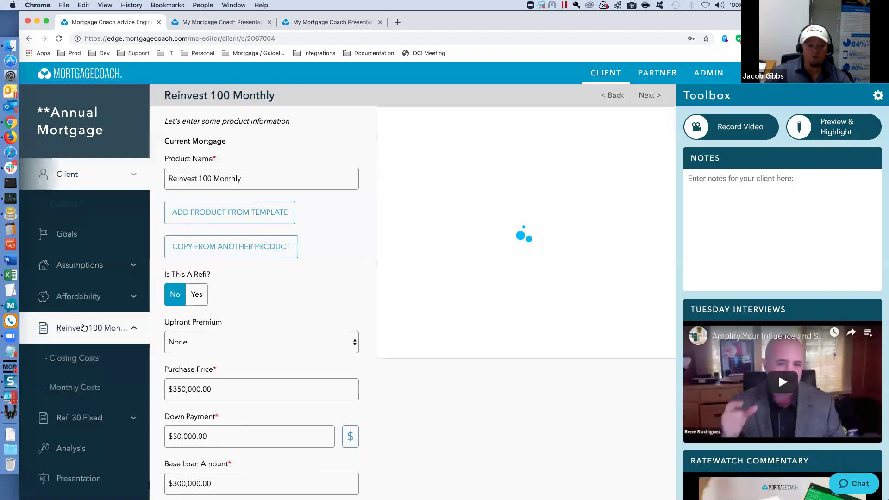
{"action": "left_click", "coordinate": [78, 390]}
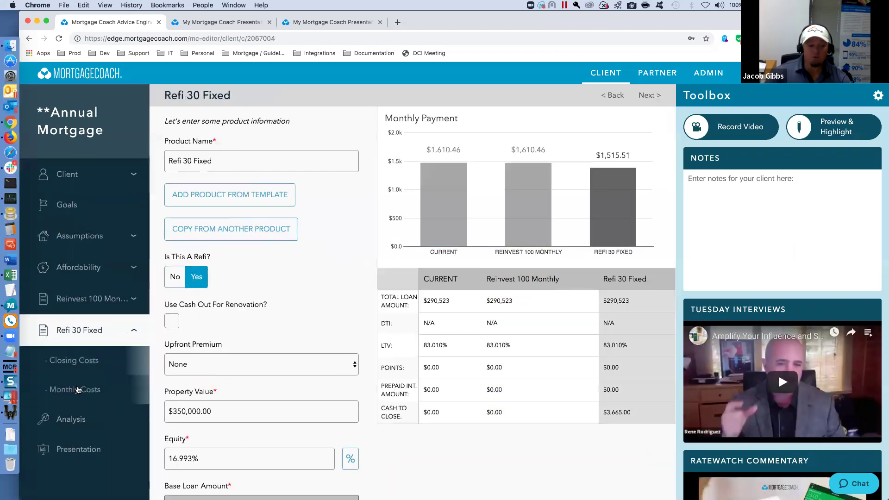
{"action": "scroll", "coordinate": [197, 431], "scroll_direction": "down", "scroll_amount": 3}
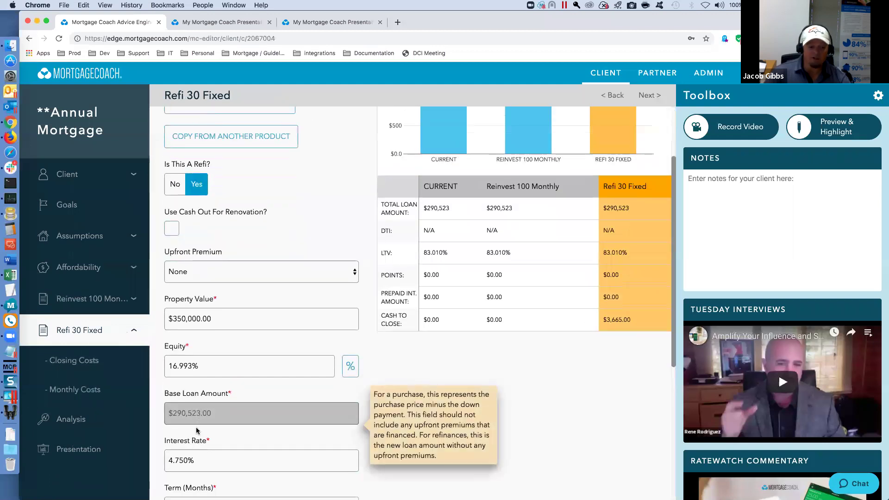
- Step through the Refi 30 Fixed rate, Reinvest product and affordability form, ending on the Client page
{"action": "left_click", "coordinate": [197, 461]}
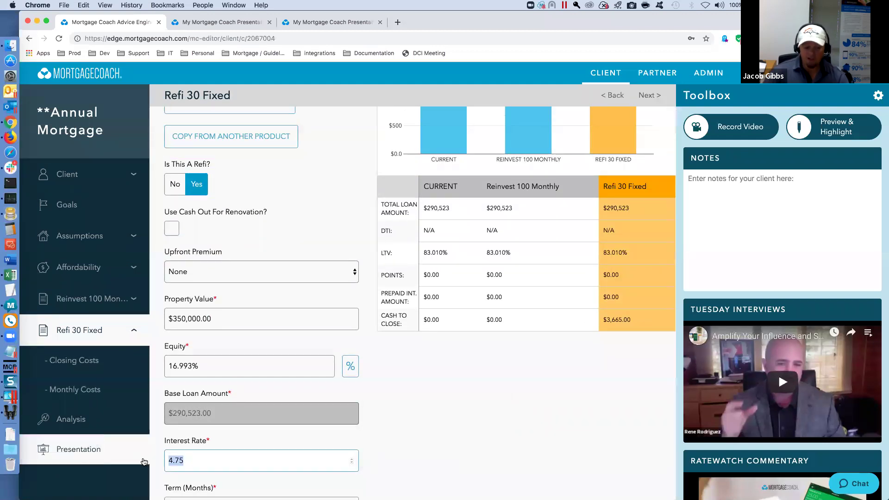
{"action": "key", "text": "Tab"}
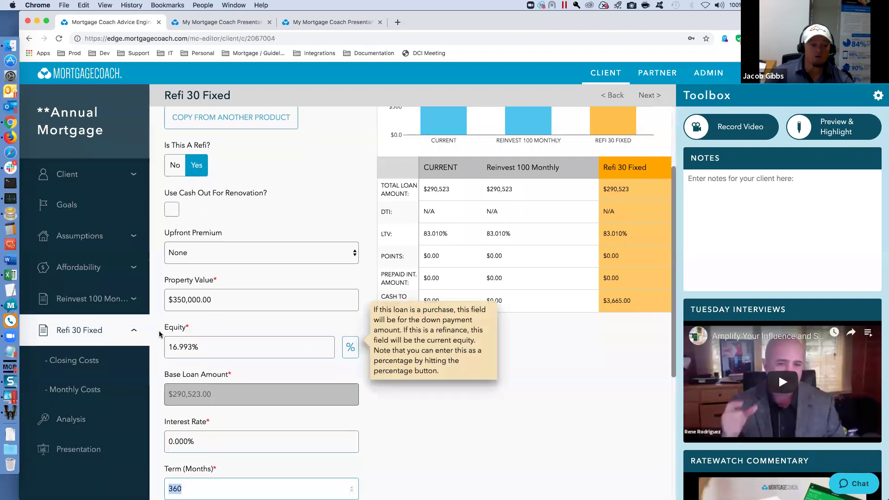
{"action": "left_click", "coordinate": [92, 299]}
{"action": "left_click", "coordinate": [83, 270]}
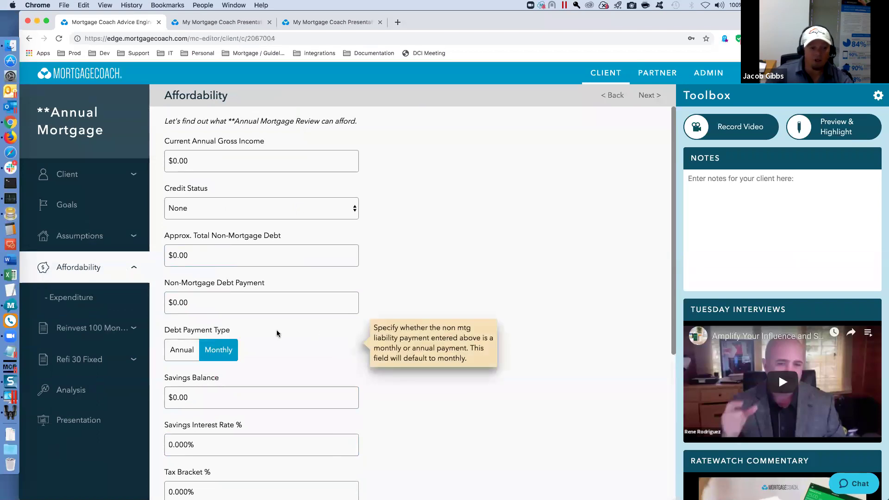
{"action": "left_click", "coordinate": [74, 174]}
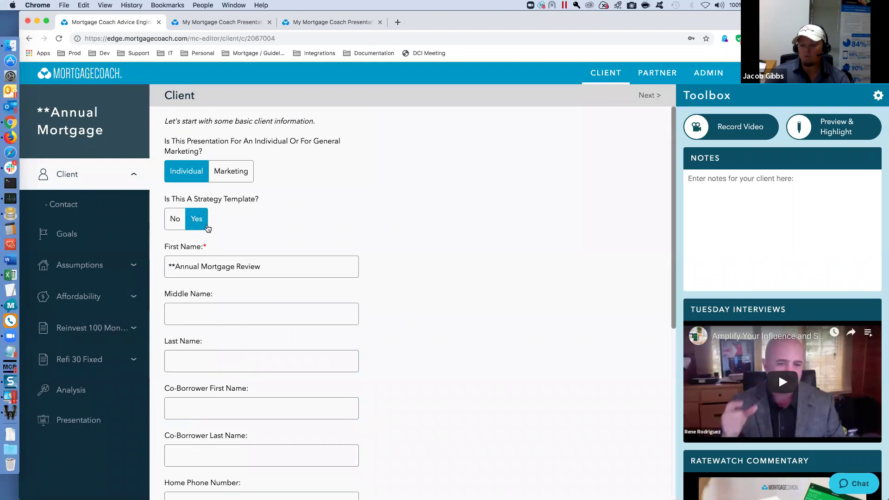
- Set Strategy Template to No, then reopen Annual Mortgage Review on its Refi 30 Fixed product
{"action": "left_click", "coordinate": [174, 219]}
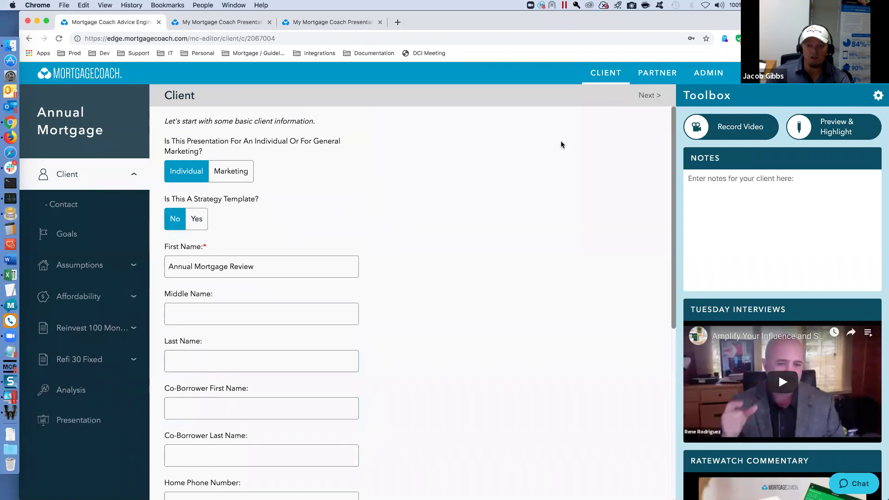
{"action": "left_click", "coordinate": [647, 95]}
{"action": "left_click", "coordinate": [606, 77]}
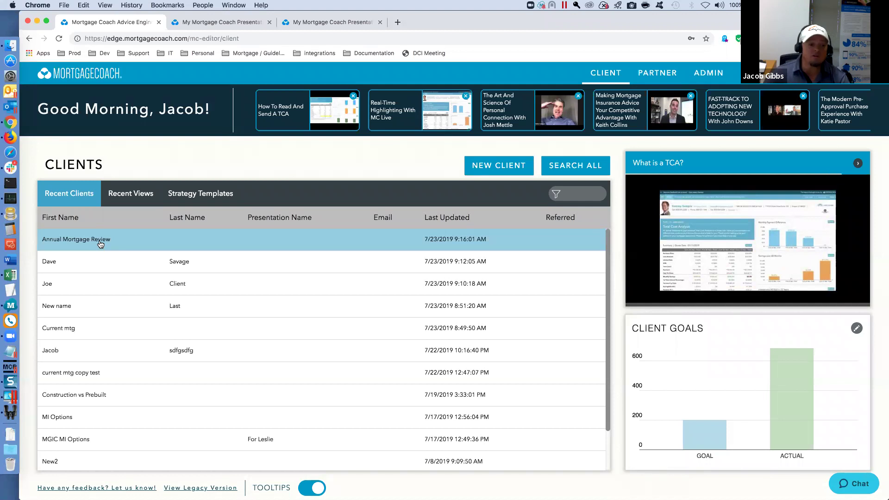
{"action": "left_click", "coordinate": [100, 241]}
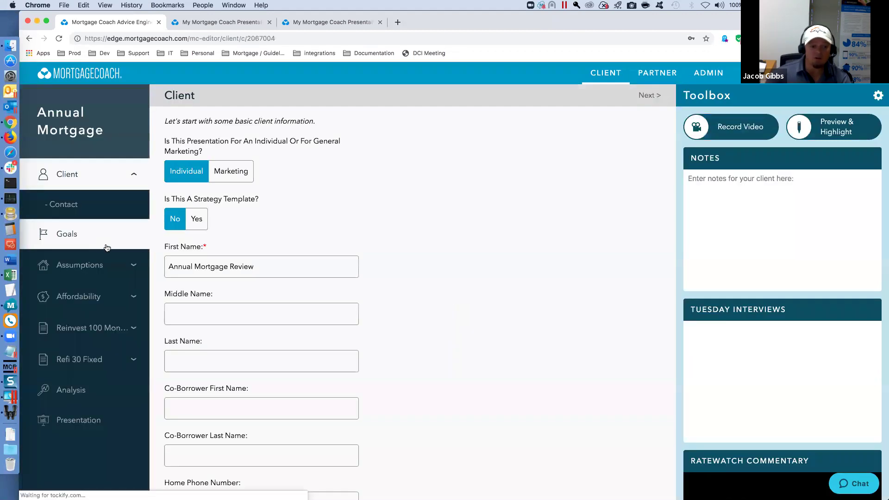
{"action": "left_click", "coordinate": [78, 360]}
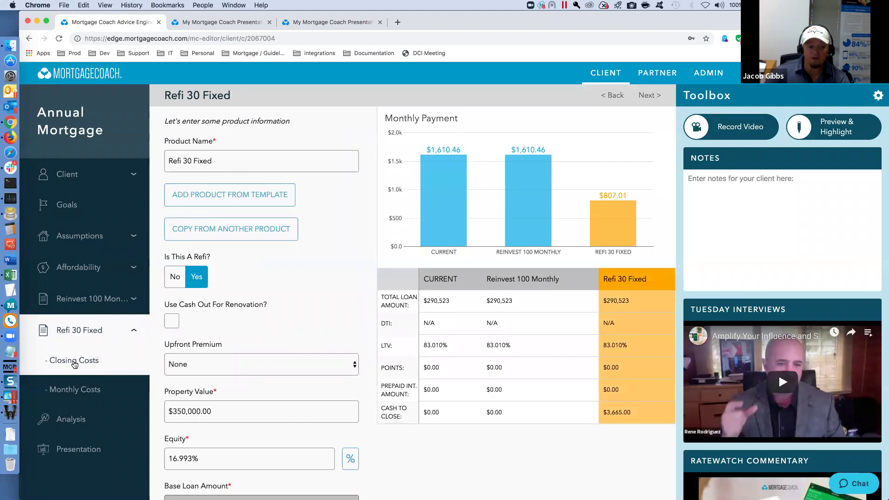
- Open Refi 30 Fixed's closing cost detail and check the saved fee template list without choosing one
{"action": "left_click", "coordinate": [77, 364]}
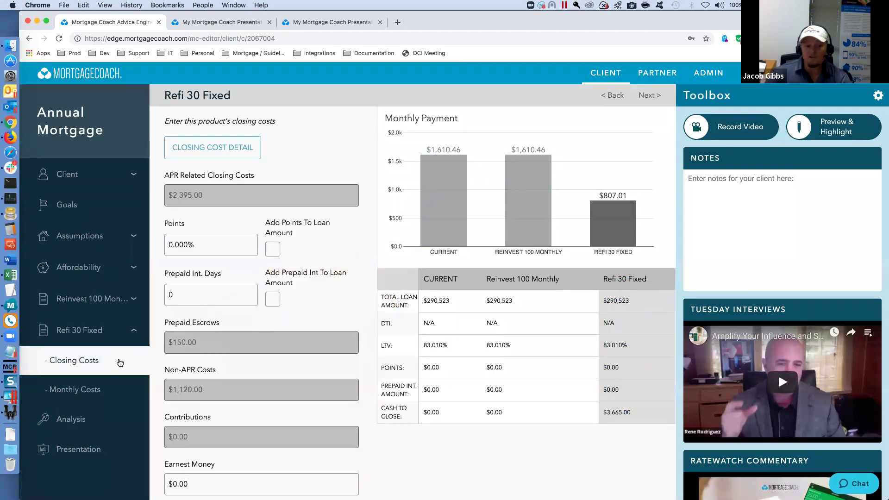
{"action": "left_click", "coordinate": [212, 147]}
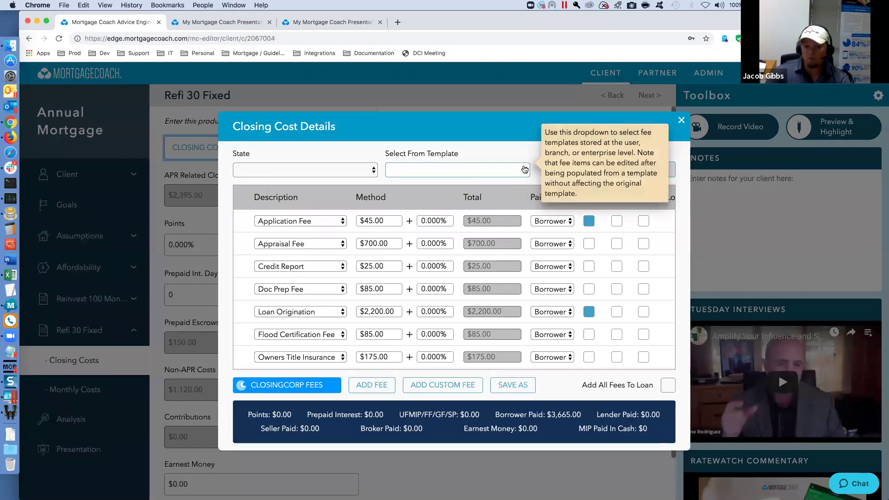
{"action": "left_click", "coordinate": [523, 170]}
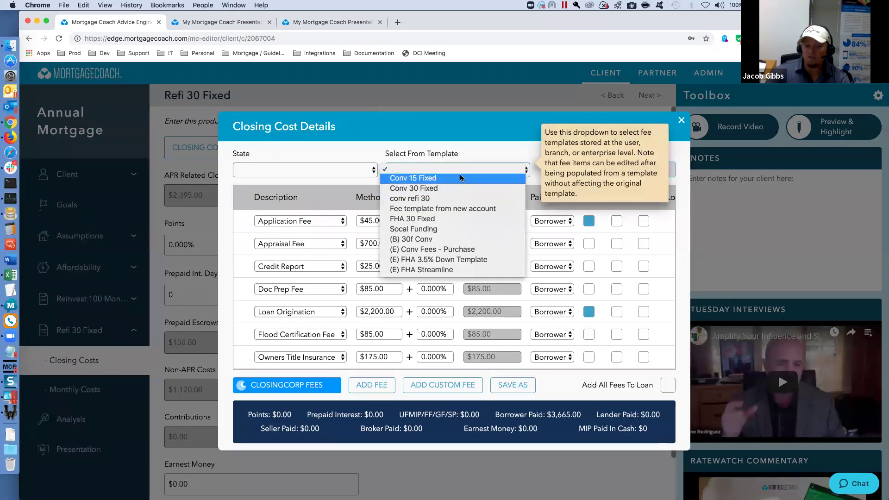
{"action": "left_click", "coordinate": [486, 150]}
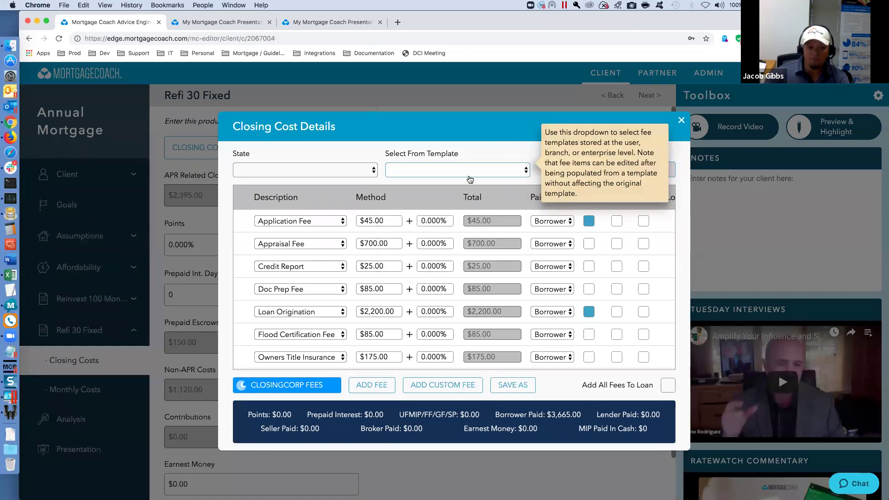
{"action": "scroll", "coordinate": [280, 315], "scroll_direction": "down", "scroll_amount": 4}
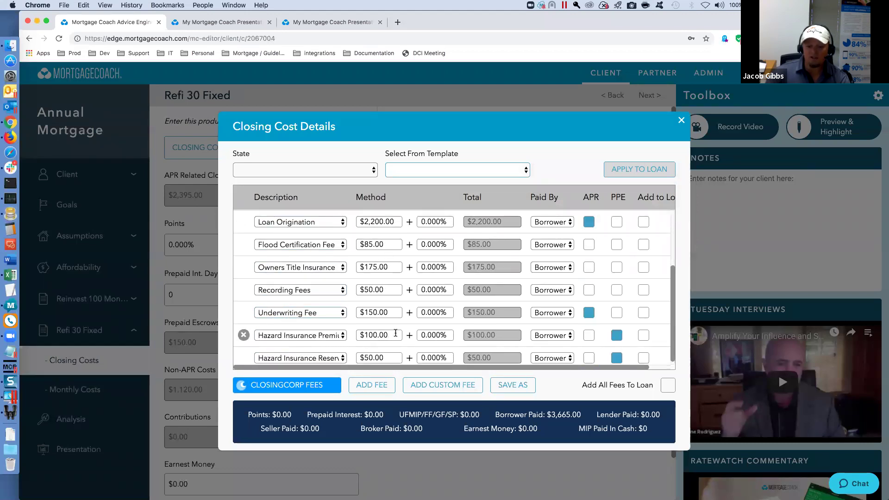
- Save the current fees as the fee template 'New Fee Template 30 Fixed'
{"action": "left_click", "coordinate": [512, 385]}
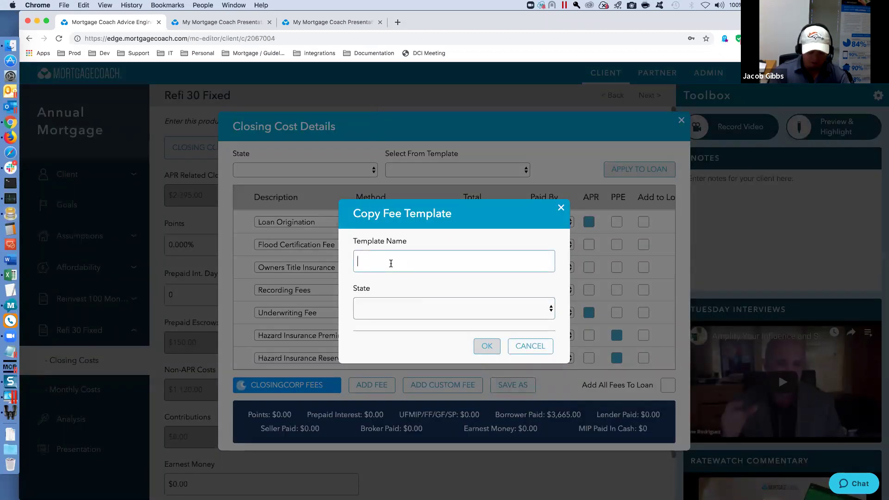
{"action": "type", "text": "New Fee Template 30 Fixed"}
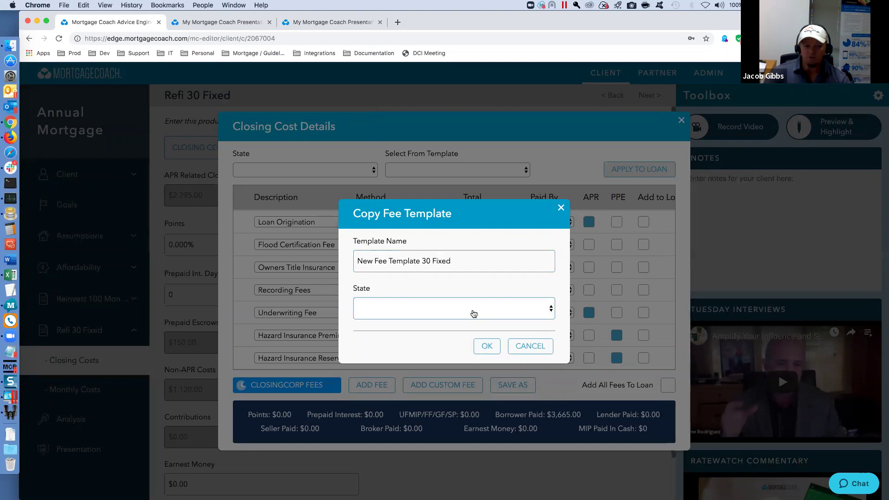
{"action": "left_click", "coordinate": [486, 347]}
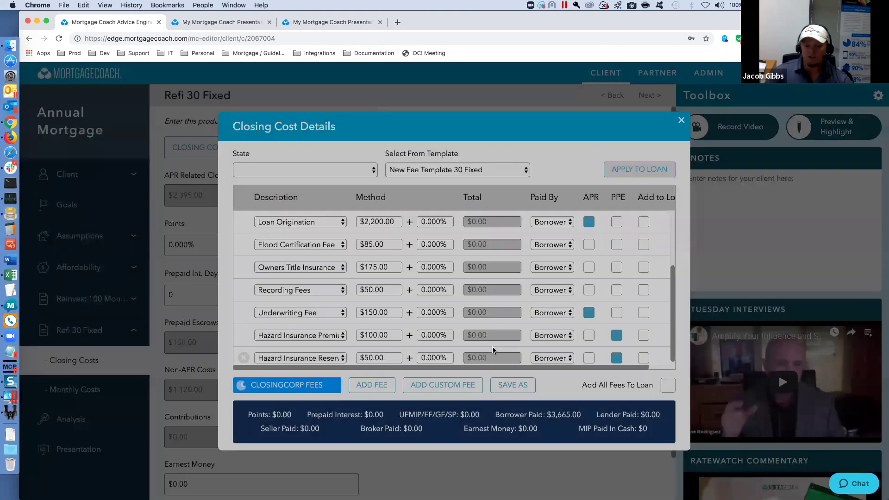
{"action": "mouse_move", "coordinate": [414, 174]}
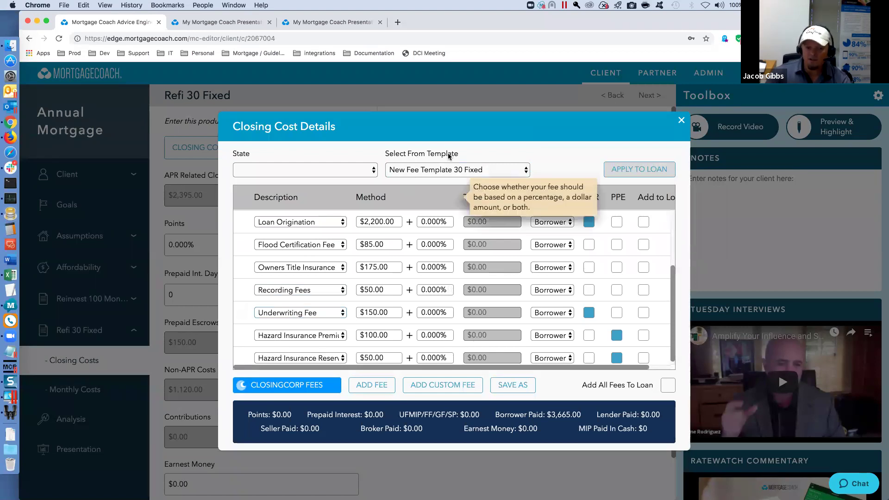
{"action": "mouse_move", "coordinate": [459, 172]}
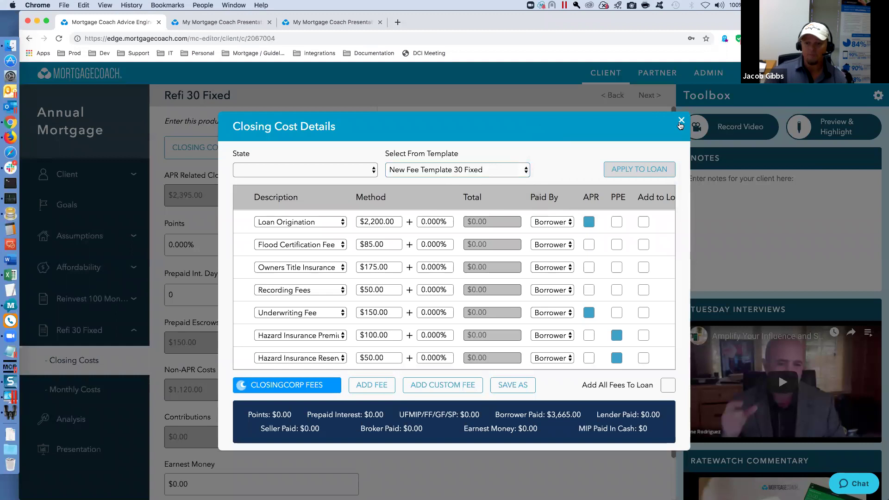
- Close the closing cost details, browse the dashboard tip videos, and reopen Annual Mortgage Review
{"action": "left_click", "coordinate": [681, 121]}
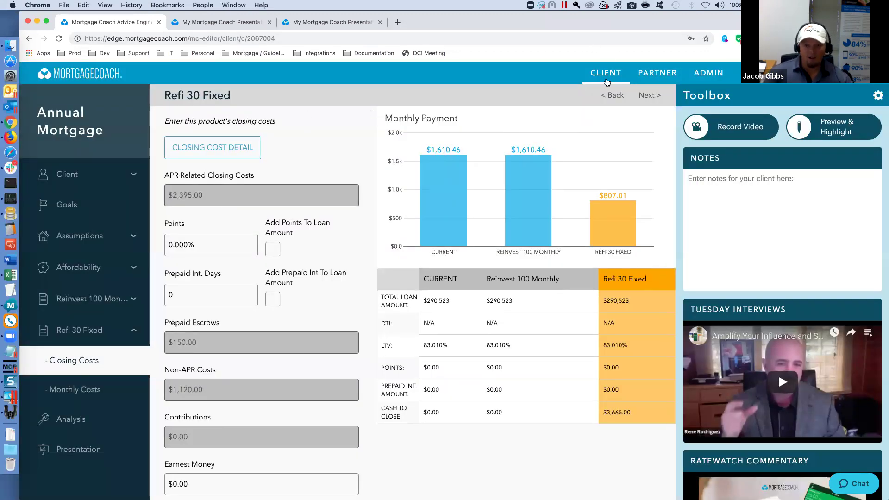
{"action": "left_click", "coordinate": [605, 75]}
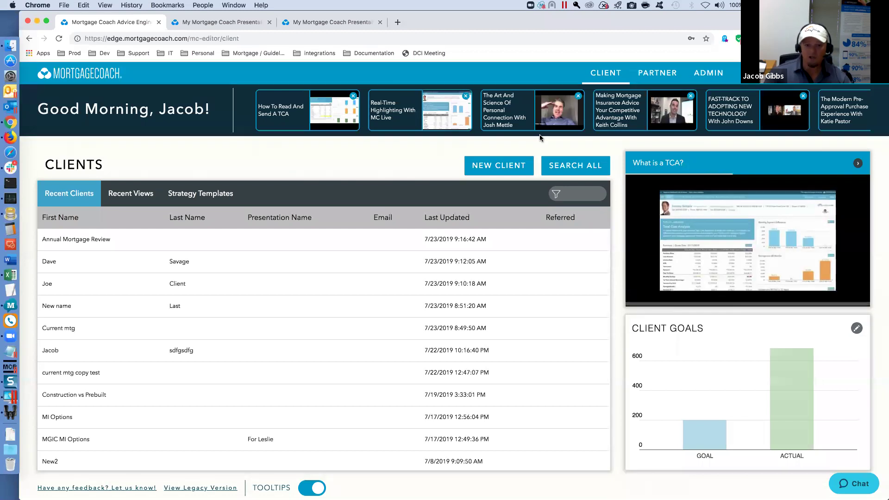
{"action": "left_click", "coordinate": [858, 166]}
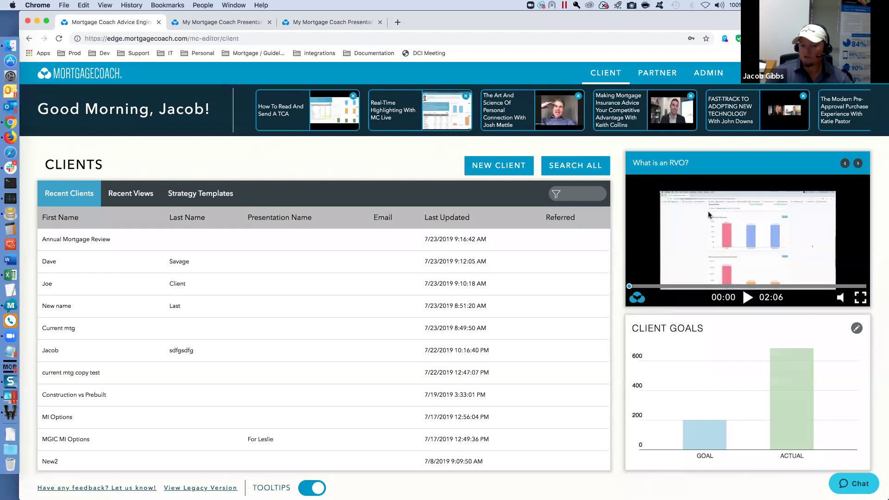
{"action": "left_click", "coordinate": [858, 164]}
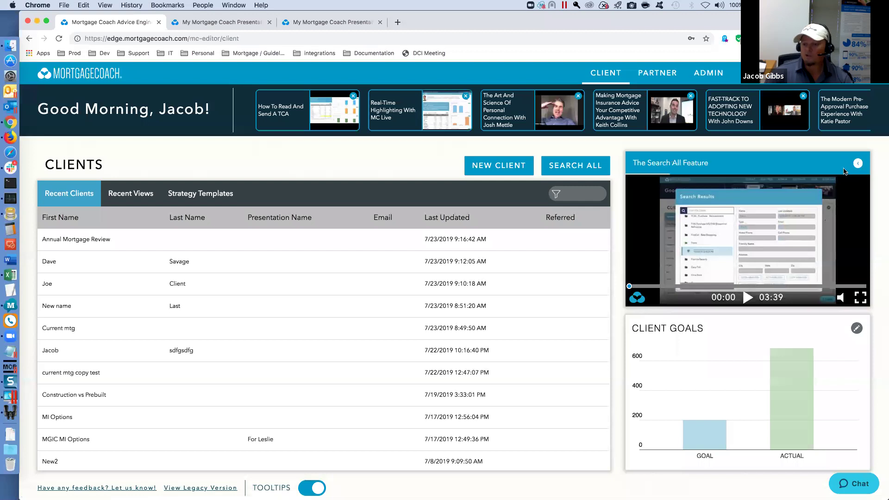
{"action": "left_click", "coordinate": [858, 165]}
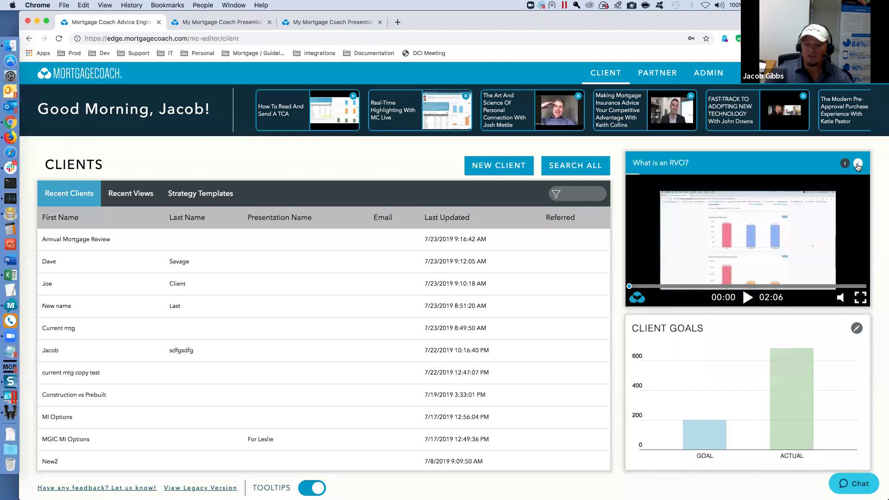
{"action": "left_click", "coordinate": [843, 165]}
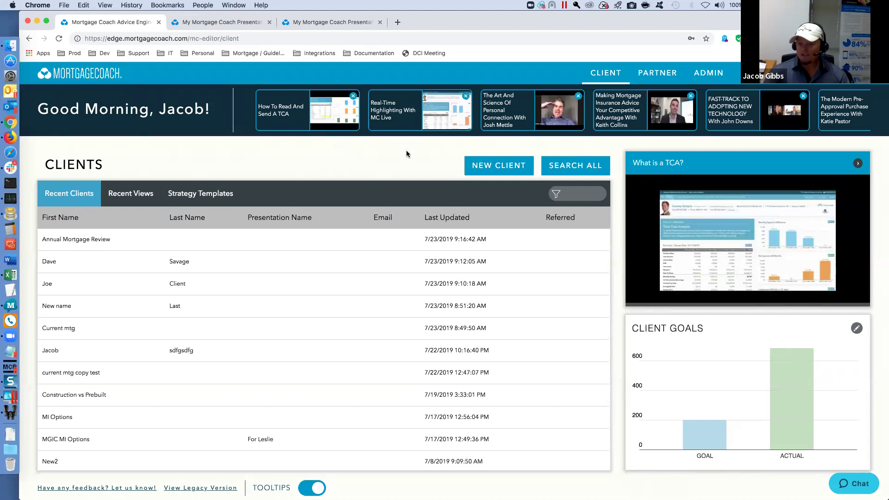
{"action": "left_click", "coordinate": [282, 239]}
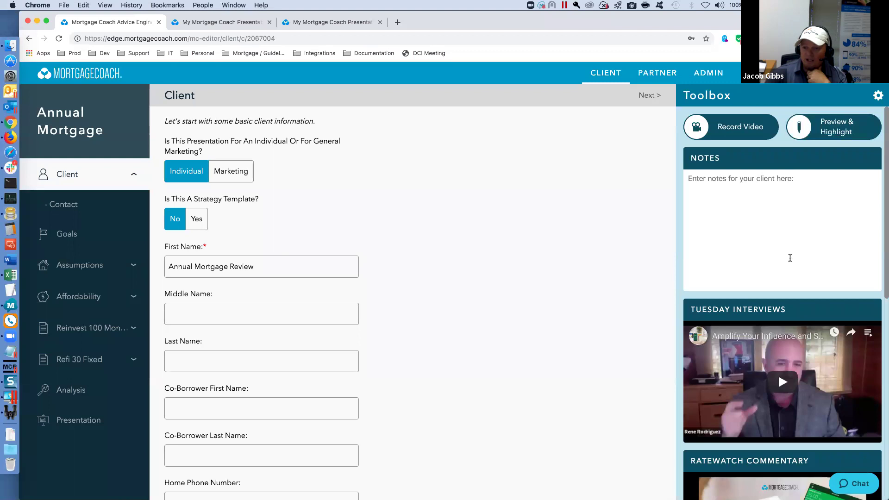
- Write 'enter notes here' in the Toolbox Notes, then go to the Affordability page
{"action": "left_click", "coordinate": [878, 95]}
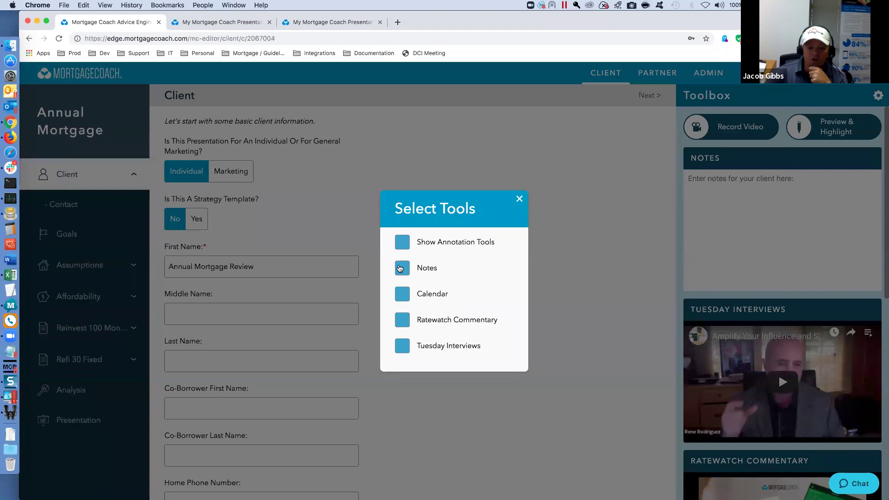
{"action": "left_click", "coordinate": [520, 198]}
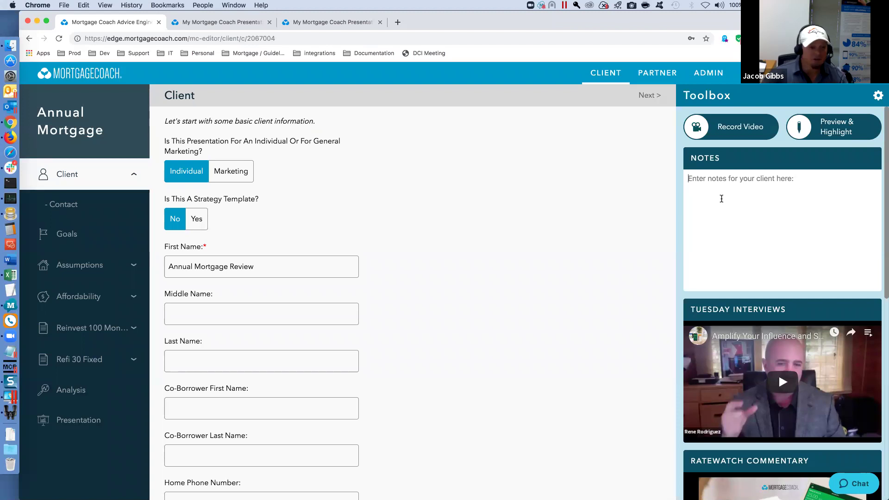
{"action": "type", "text": "enter"}
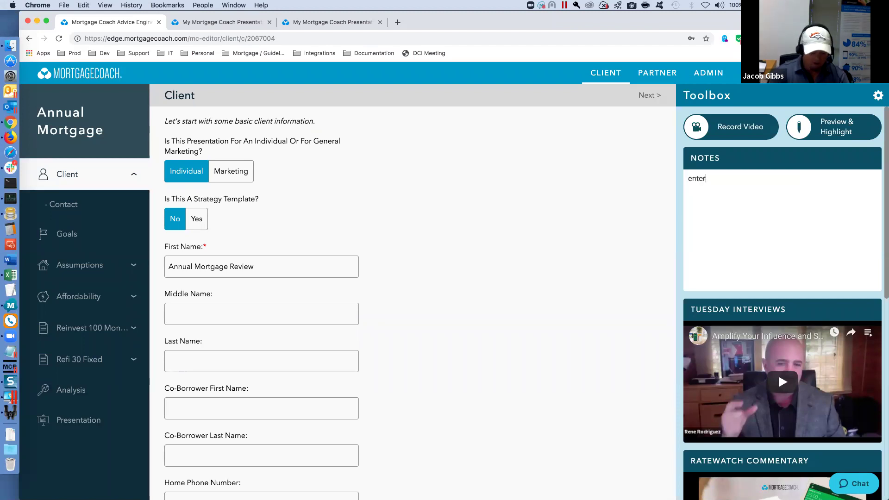
{"action": "type", "text": " notes here"}
{"action": "scroll", "coordinate": [680, 215], "scroll_direction": "down", "scroll_amount": 5}
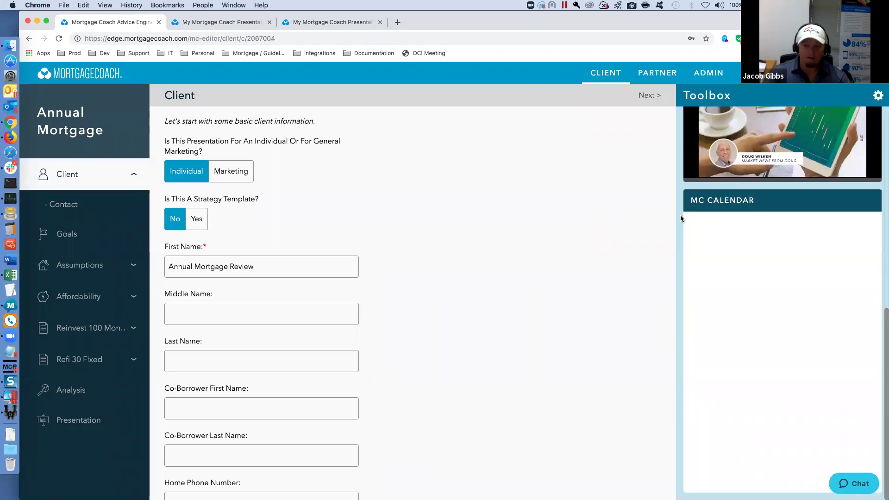
{"action": "scroll", "coordinate": [739, 224], "scroll_direction": "up", "scroll_amount": 5}
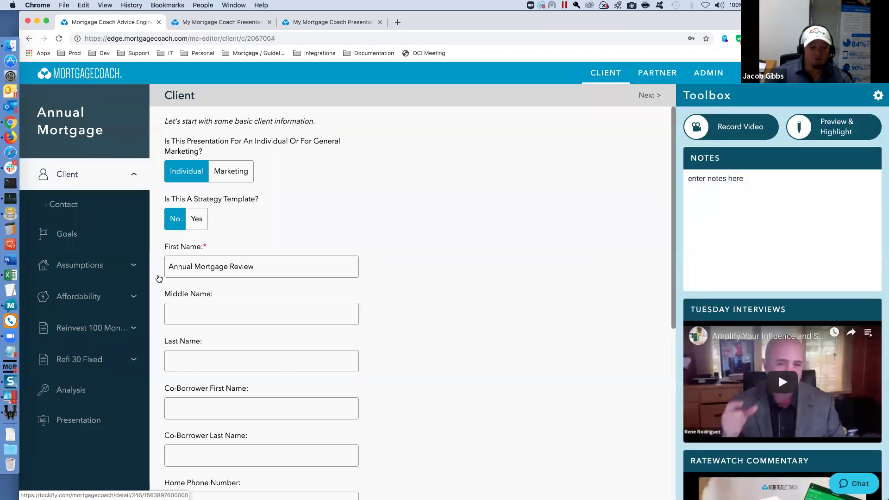
{"action": "left_click", "coordinate": [94, 295]}
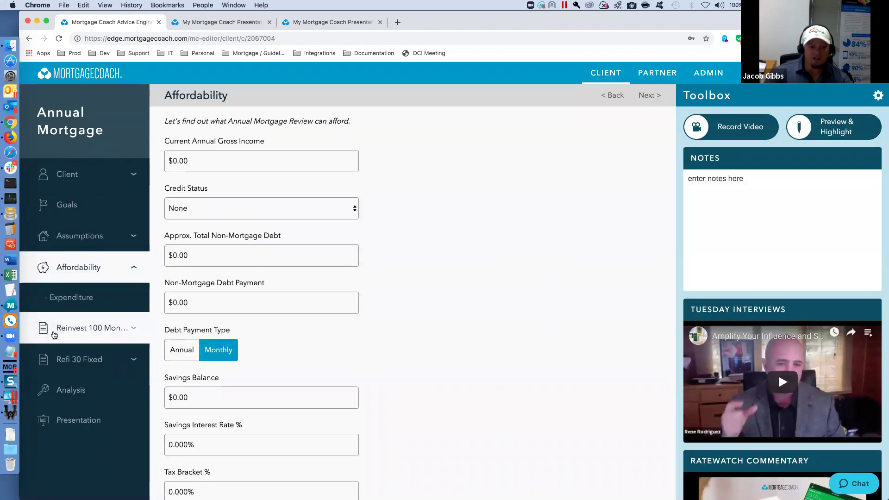
{"action": "left_click", "coordinate": [53, 329]}
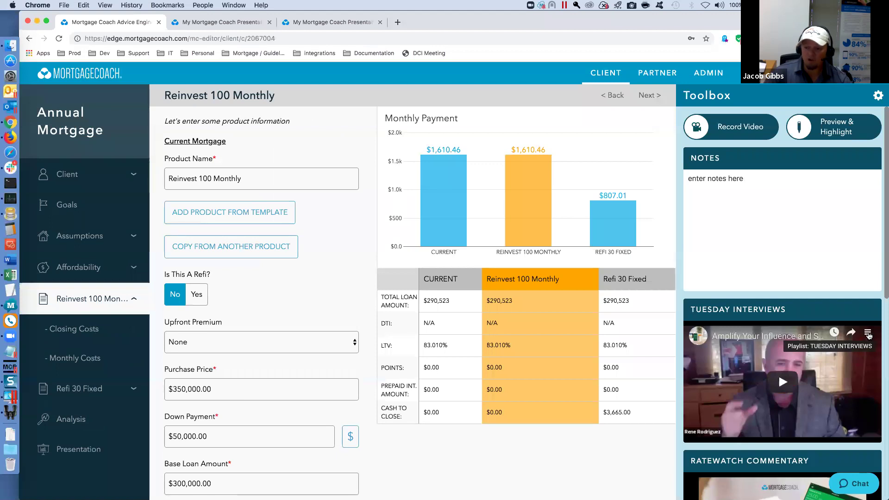
{"action": "left_click", "coordinate": [868, 334]}
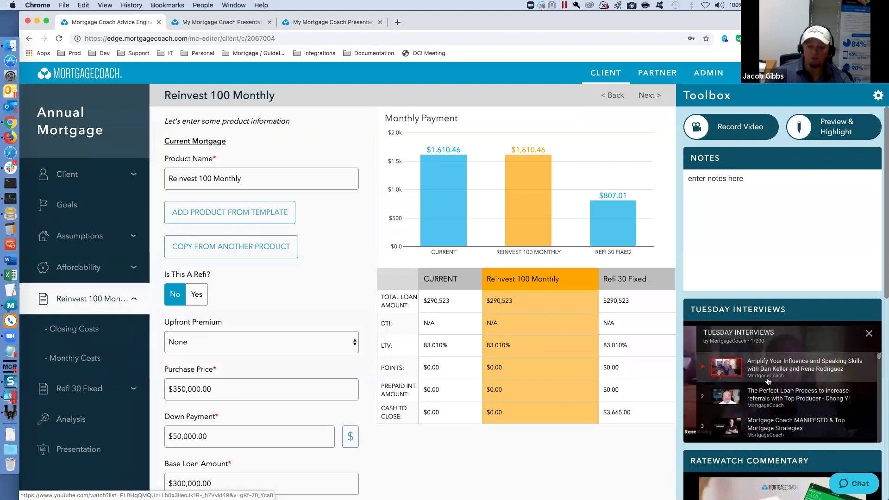
{"action": "scroll", "coordinate": [768, 382], "scroll_direction": "down", "scroll_amount": 5}
{"action": "scroll", "coordinate": [768, 385], "scroll_direction": "down", "scroll_amount": 20}
{"action": "scroll", "coordinate": [768, 383], "scroll_direction": "down", "scroll_amount": 4}
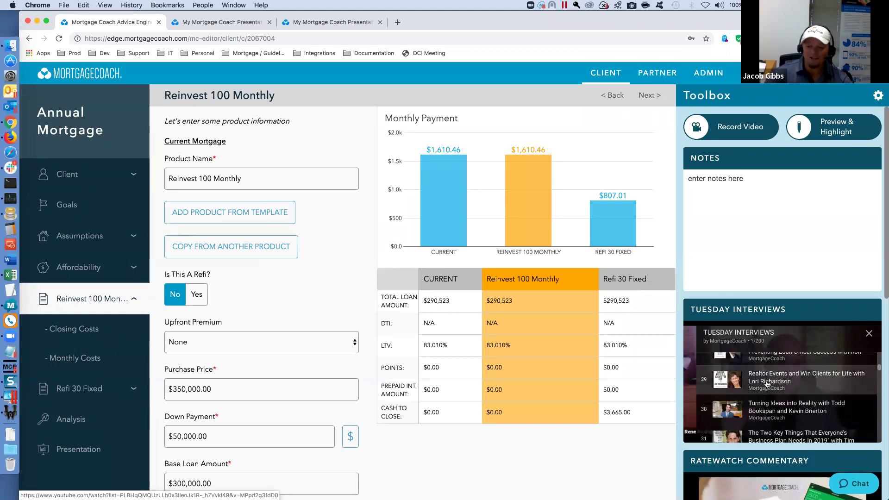
{"action": "scroll", "coordinate": [768, 382], "scroll_direction": "up", "scroll_amount": 20}
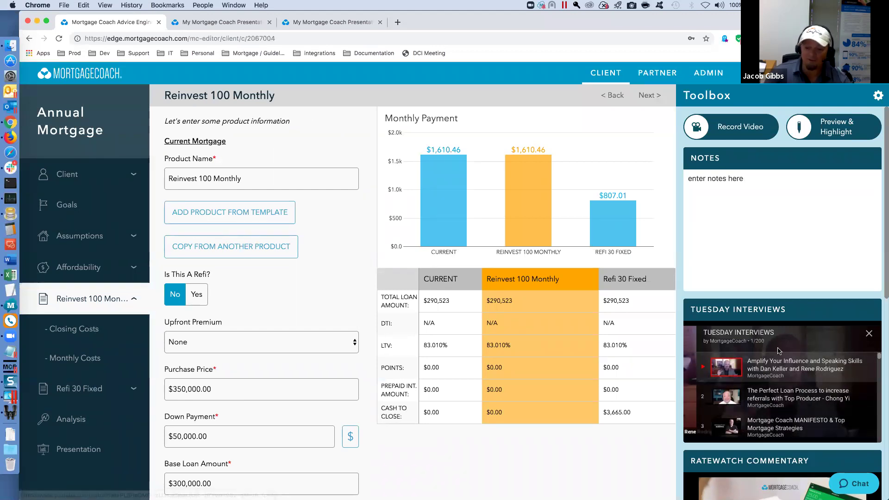
{"action": "left_click", "coordinate": [869, 334]}
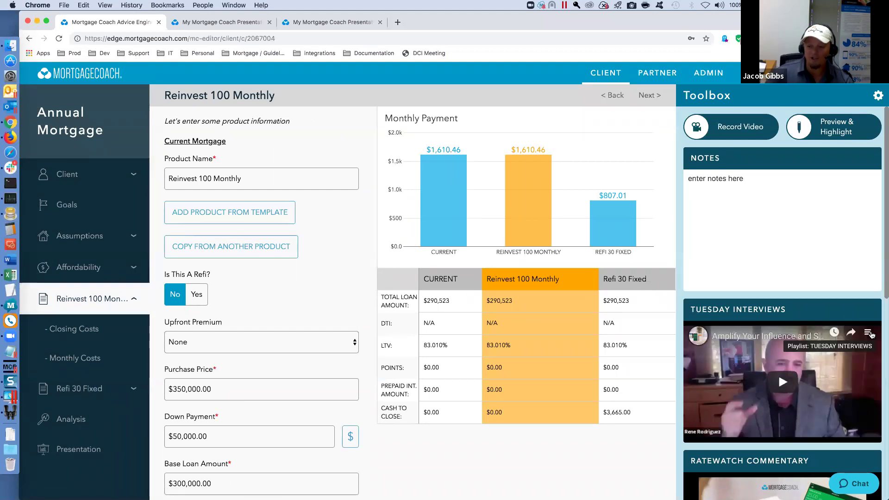
{"action": "scroll", "coordinate": [793, 343], "scroll_direction": "down", "scroll_amount": 3}
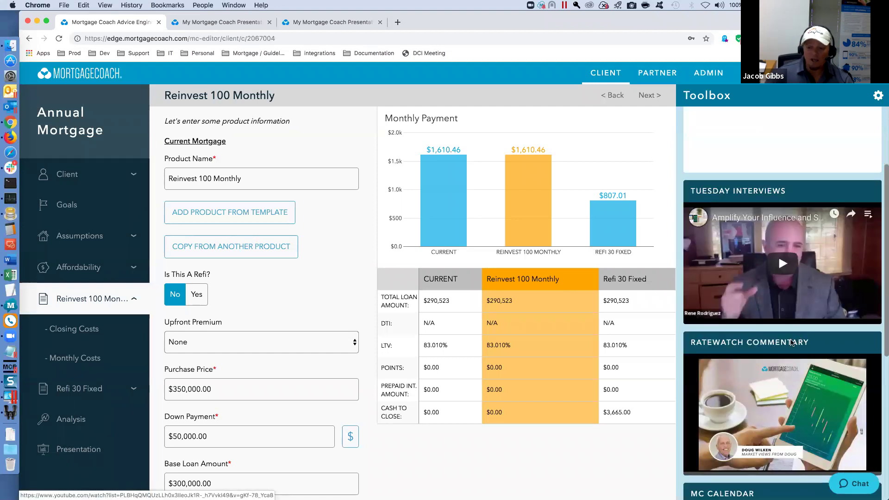
{"action": "scroll", "coordinate": [793, 343], "scroll_direction": "down", "scroll_amount": 1}
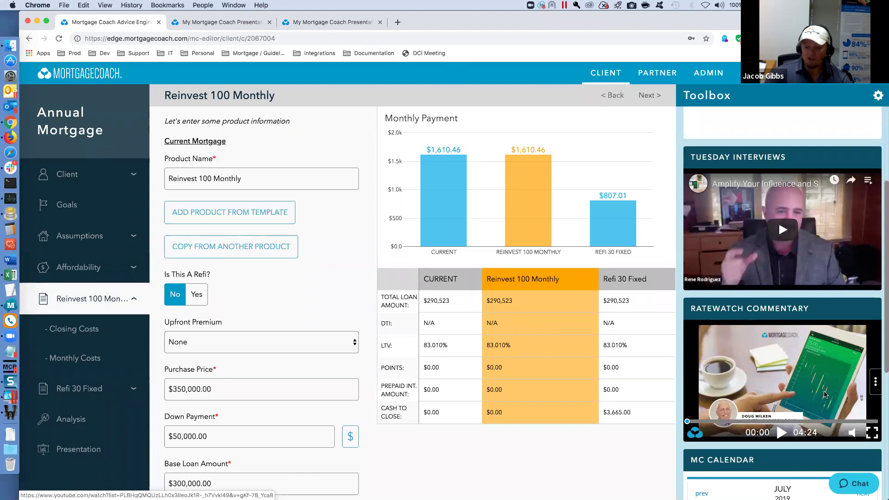
{"action": "left_click", "coordinate": [876, 381]}
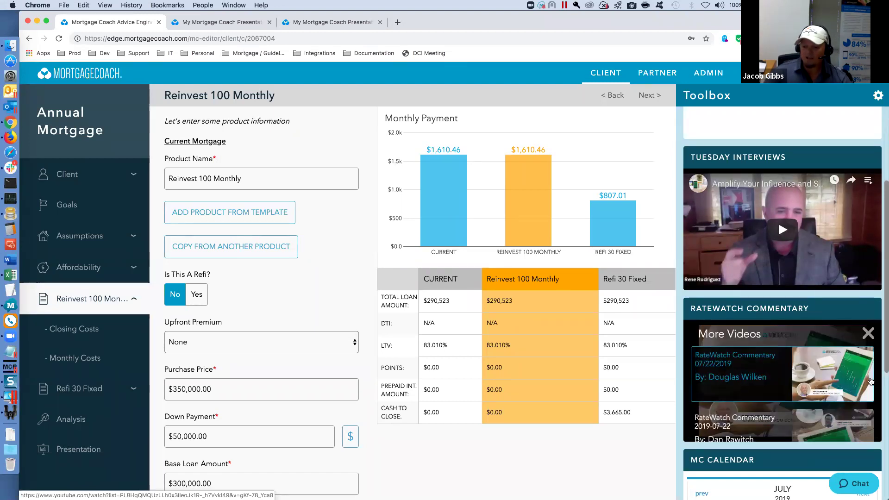
{"action": "scroll", "coordinate": [741, 380], "scroll_direction": "down", "scroll_amount": 1}
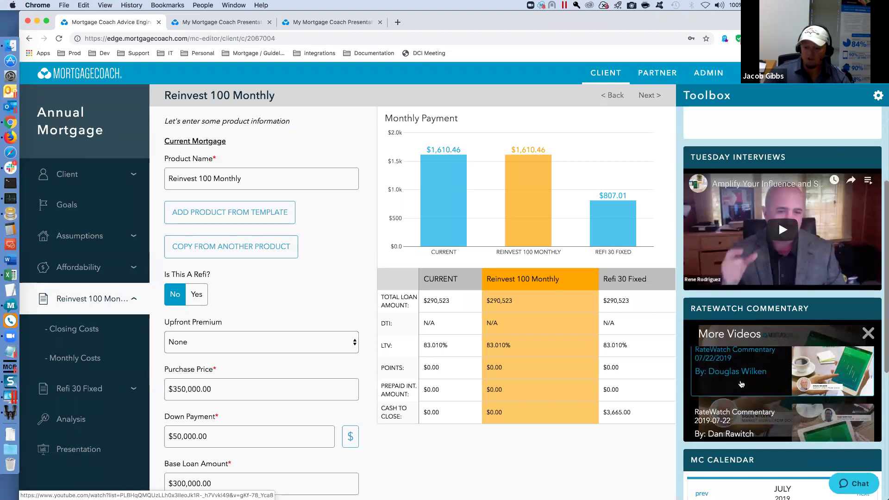
{"action": "scroll", "coordinate": [741, 383], "scroll_direction": "down", "scroll_amount": 1}
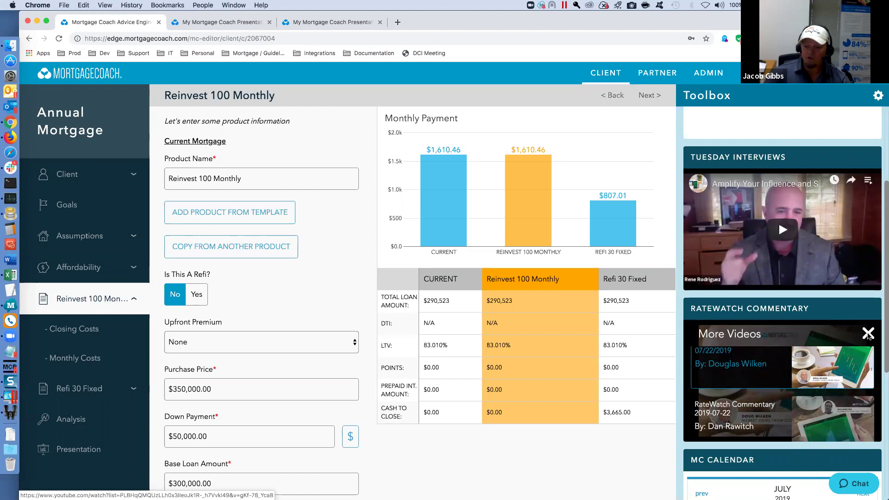
{"action": "left_click", "coordinate": [868, 333]}
{"action": "scroll", "coordinate": [842, 367], "scroll_direction": "down", "scroll_amount": 2}
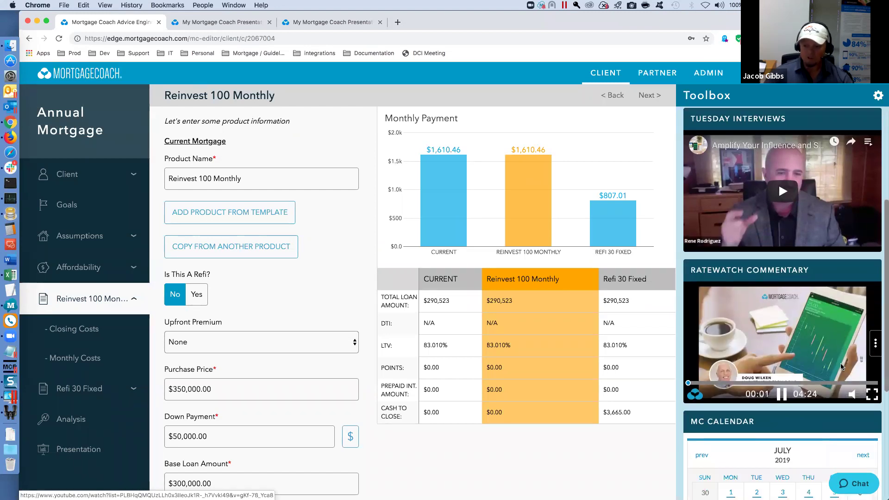
{"action": "scroll", "coordinate": [842, 366], "scroll_direction": "down", "scroll_amount": 10}
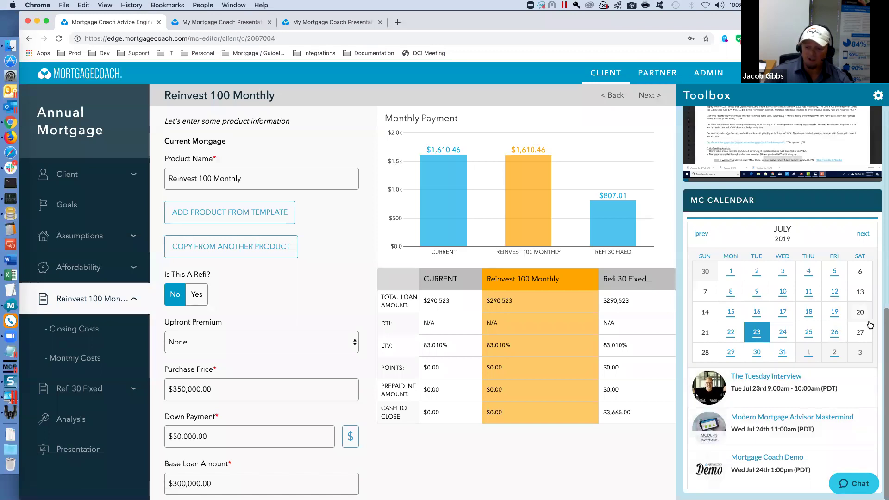
{"action": "scroll", "coordinate": [844, 347], "scroll_direction": "up", "scroll_amount": 5}
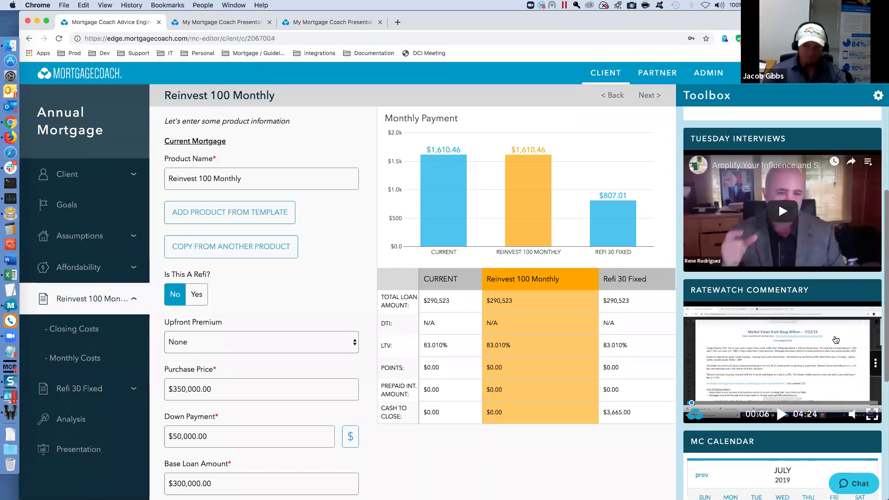
{"action": "scroll", "coordinate": [843, 347], "scroll_direction": "up", "scroll_amount": 4}
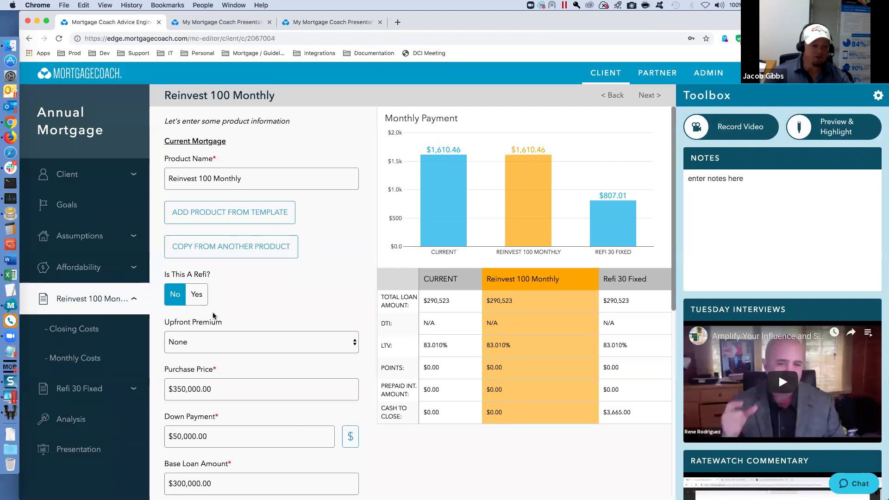
- Generate a report share link from Presentation Preview, dismiss it, and go to the Goals page
{"action": "left_click", "coordinate": [99, 456]}
{"action": "scroll", "coordinate": [97, 456], "scroll_direction": "down", "scroll_amount": 1}
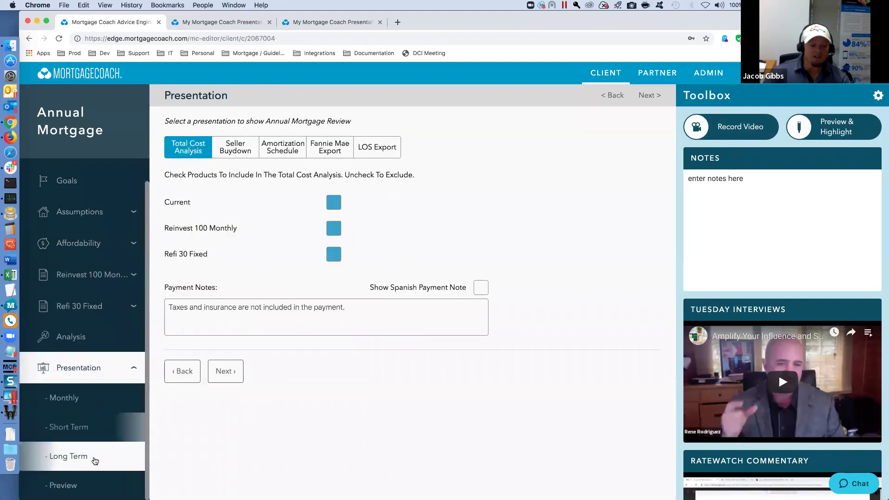
{"action": "left_click", "coordinate": [77, 487]}
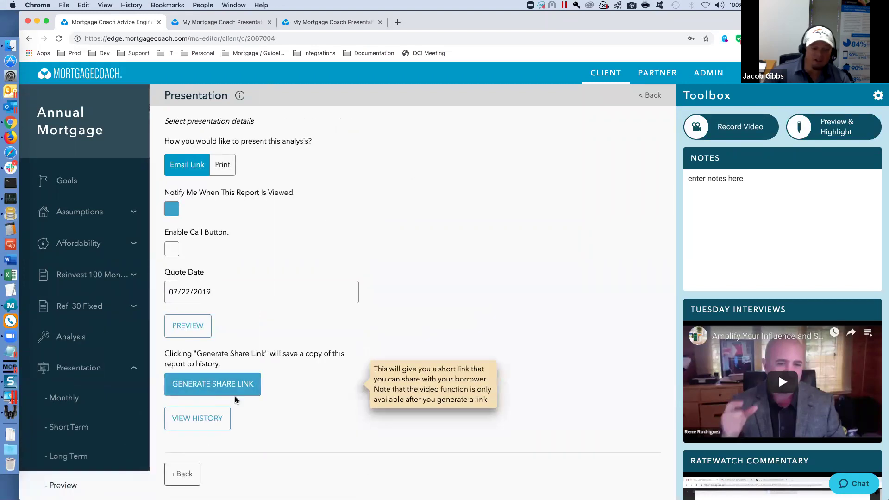
{"action": "left_click", "coordinate": [234, 394]}
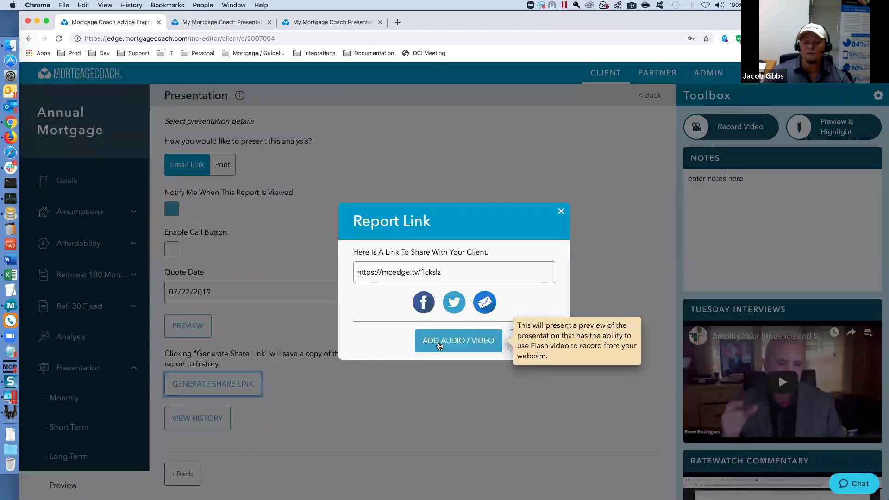
{"action": "left_click", "coordinate": [561, 211]}
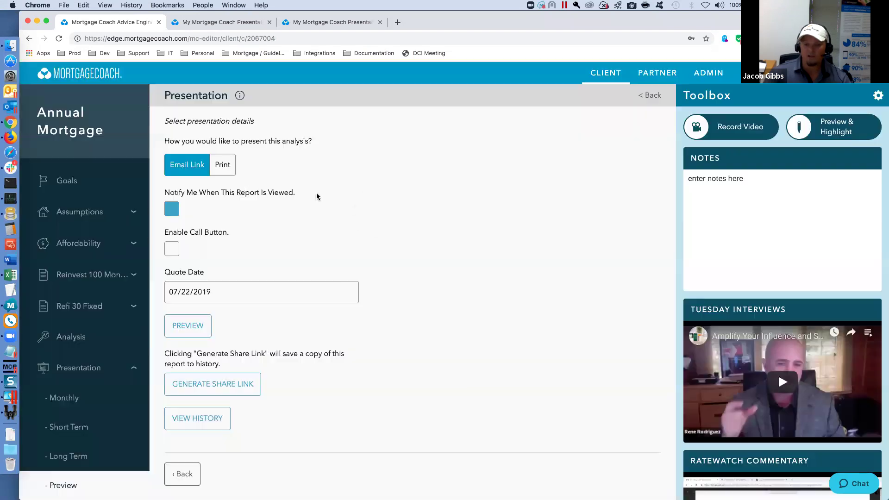
{"action": "left_click", "coordinate": [69, 182]}
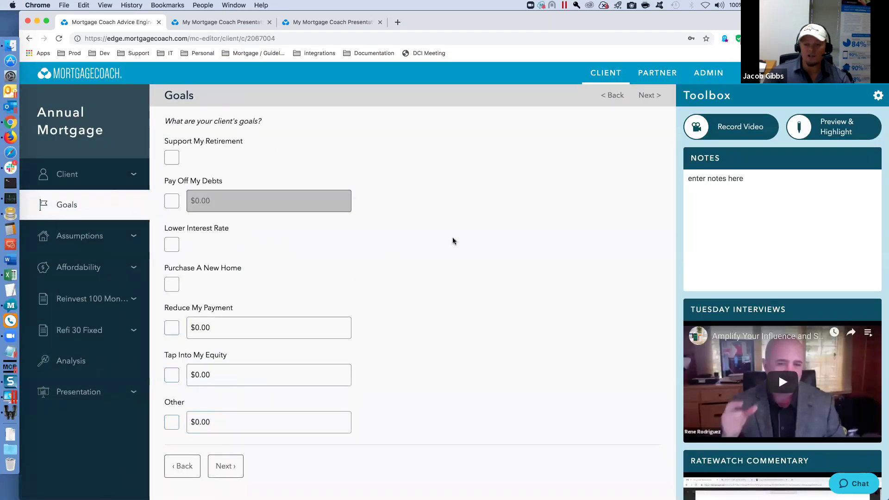
- Start a video recording of the Total Cost Analysis presentation, then return to the Advice Engine tab
{"action": "left_click", "coordinate": [719, 127]}
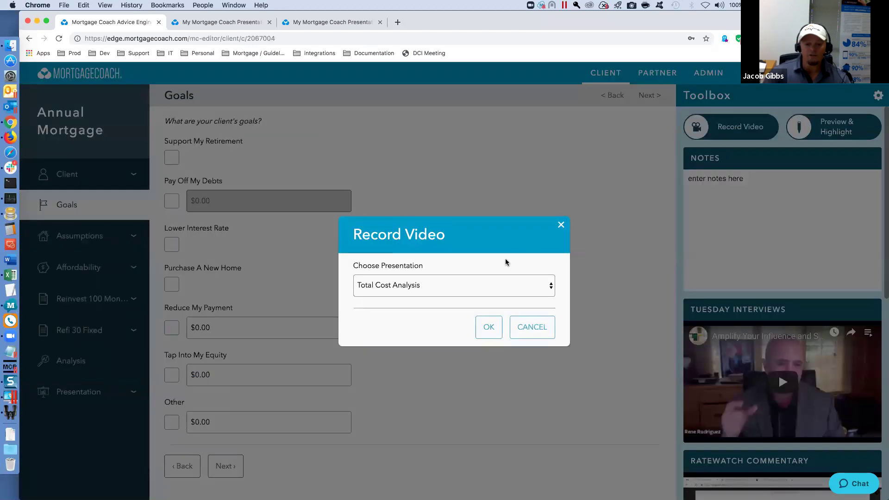
{"action": "left_click", "coordinate": [490, 327]}
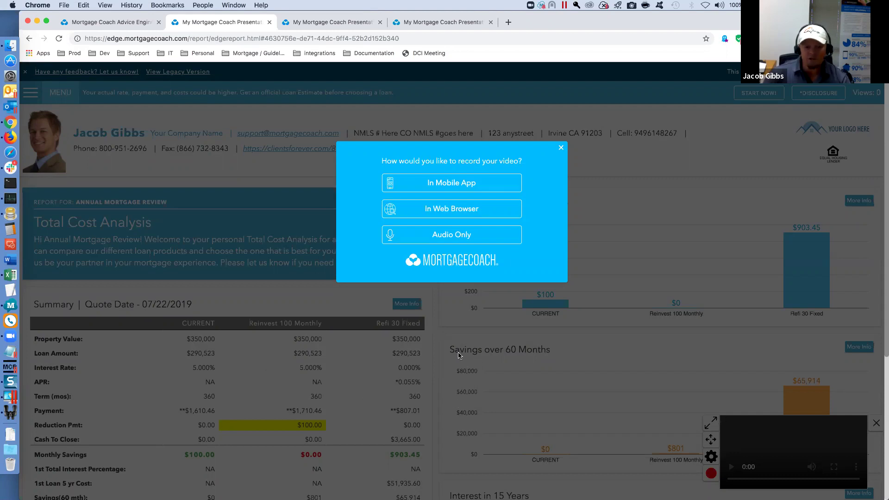
{"action": "left_click", "coordinate": [133, 24]}
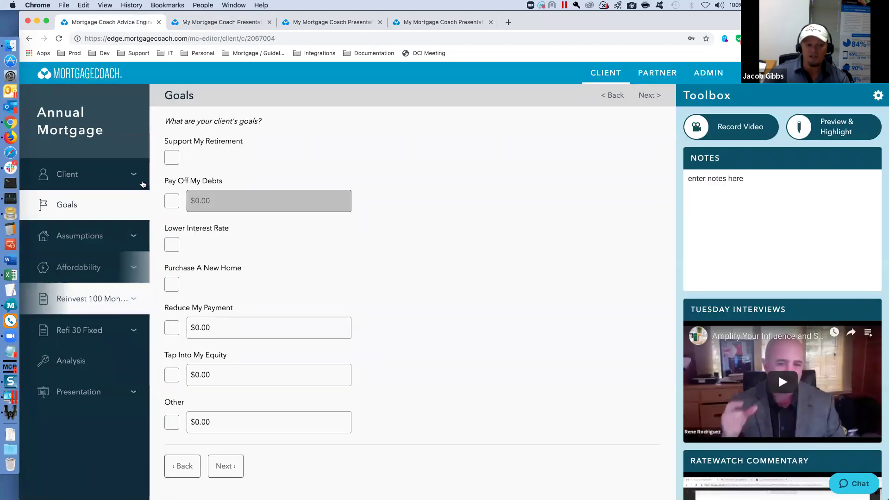
- Dismiss the record-video prompt on the presentation report tab and go back to the Advice Engine
{"action": "left_click", "coordinate": [213, 23]}
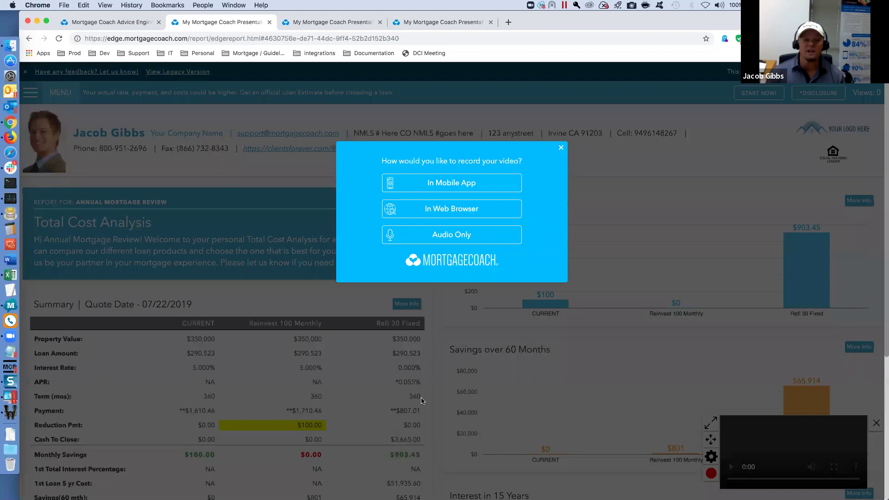
{"action": "left_click", "coordinate": [561, 147]}
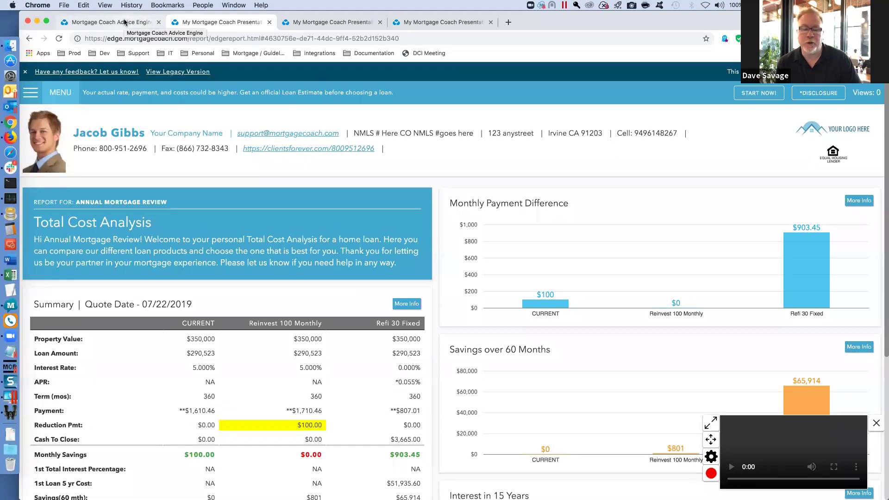
{"action": "left_click", "coordinate": [124, 21]}
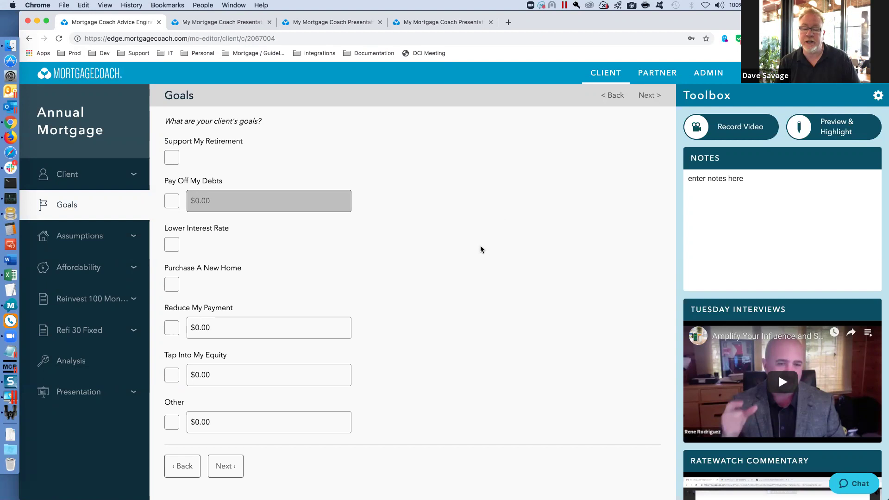
{"action": "scroll", "coordinate": [779, 312], "scroll_direction": "down", "scroll_amount": 5}
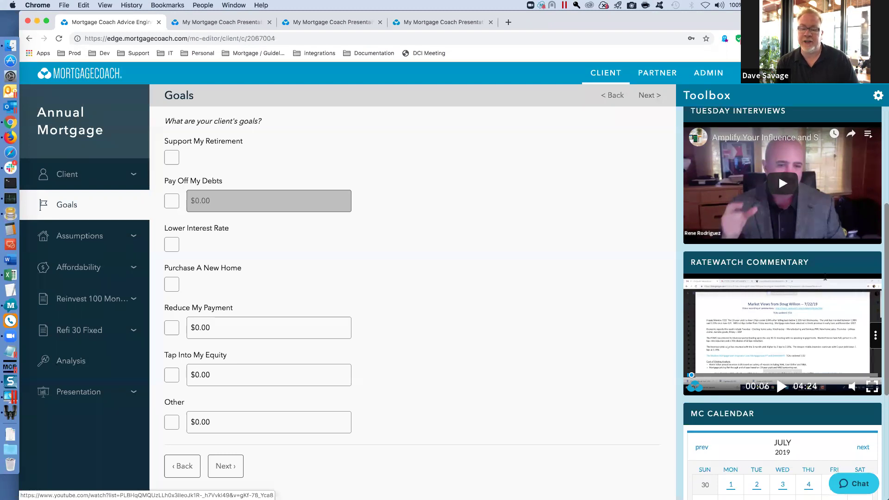
{"action": "scroll", "coordinate": [808, 284], "scroll_direction": "up", "scroll_amount": 5}
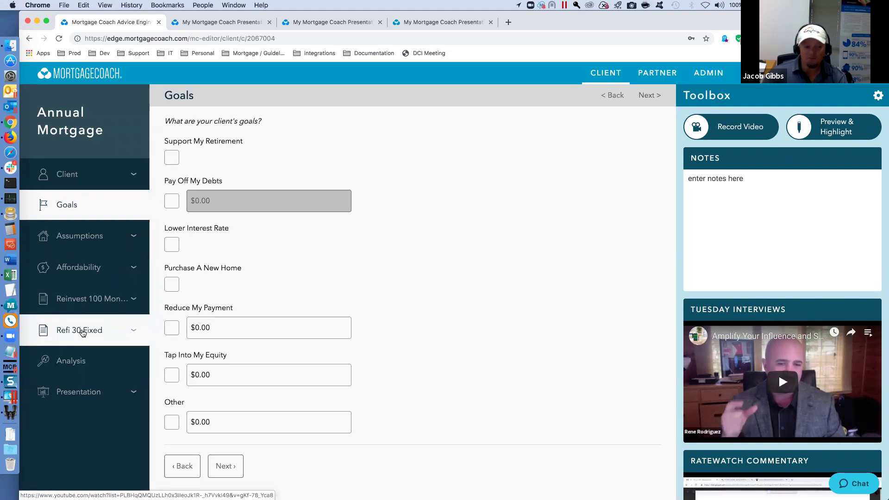
- Open Refi 30 Fixed and review its $350,000 value, 360-month term and 0.000% rate
{"action": "left_click", "coordinate": [82, 332]}
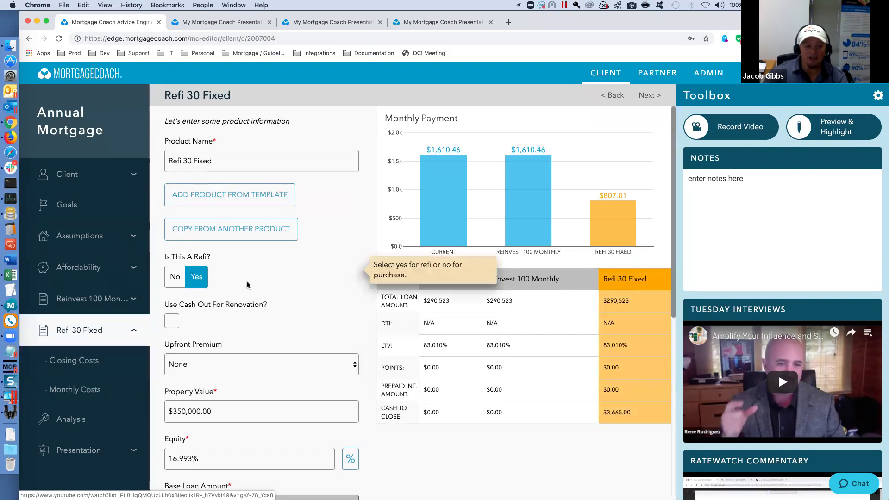
{"action": "scroll", "coordinate": [262, 323], "scroll_direction": "down", "scroll_amount": 5}
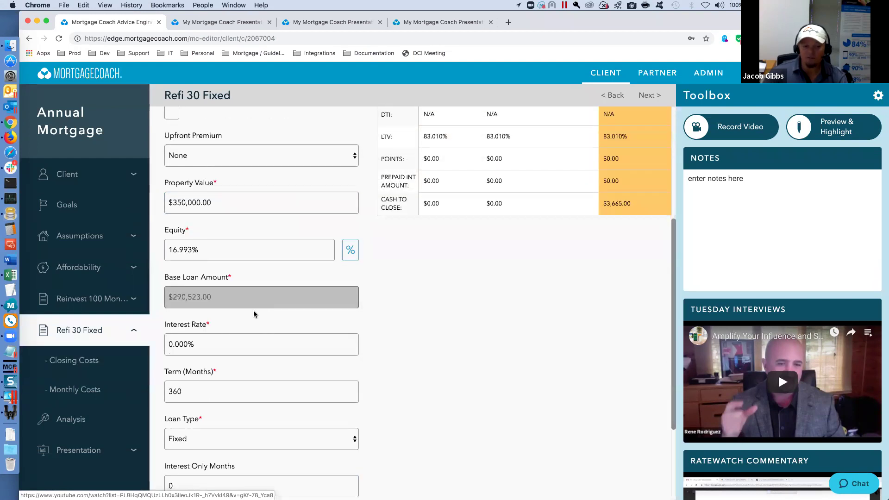
{"action": "scroll", "coordinate": [253, 309], "scroll_direction": "up", "scroll_amount": 5}
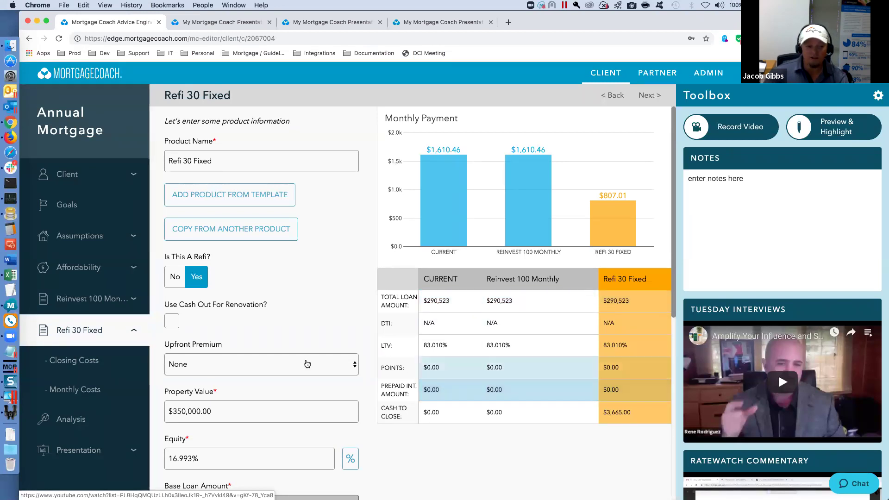
- Enter 1.000% points in Refi 30 Fixed's closing costs, bringing cash to close to $6,570.23
{"action": "left_click", "coordinate": [81, 360]}
{"action": "type", "text": "1"}
{"action": "key", "text": "Tab"}
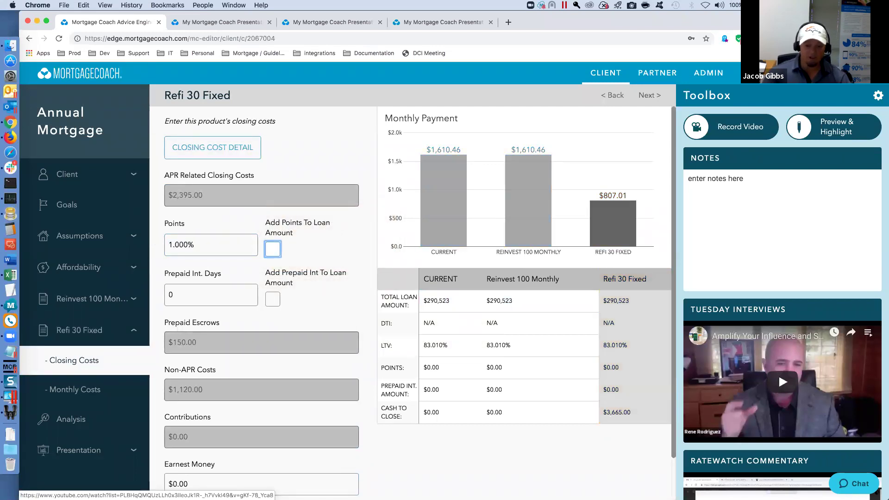
{"action": "mouse_move", "coordinate": [263, 197]}
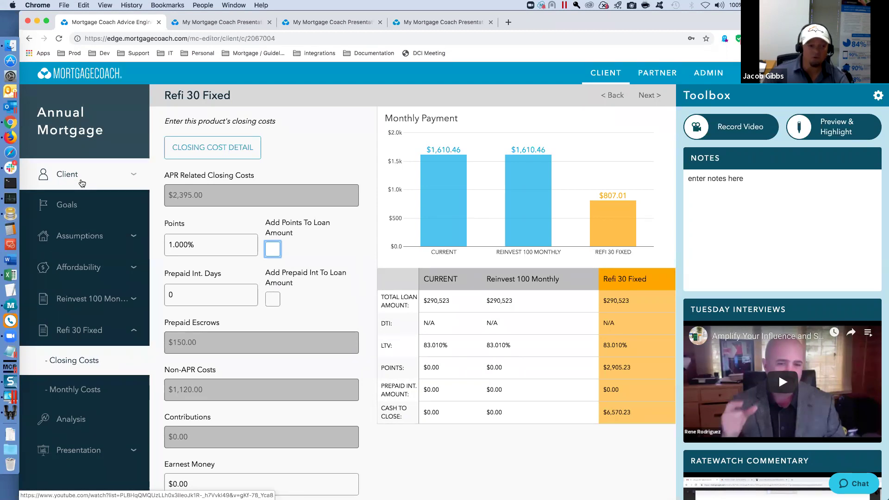
- Move through Client, Assumptions and Reinvest 100 Monthly to the Analysis comparison page
{"action": "left_click", "coordinate": [75, 180]}
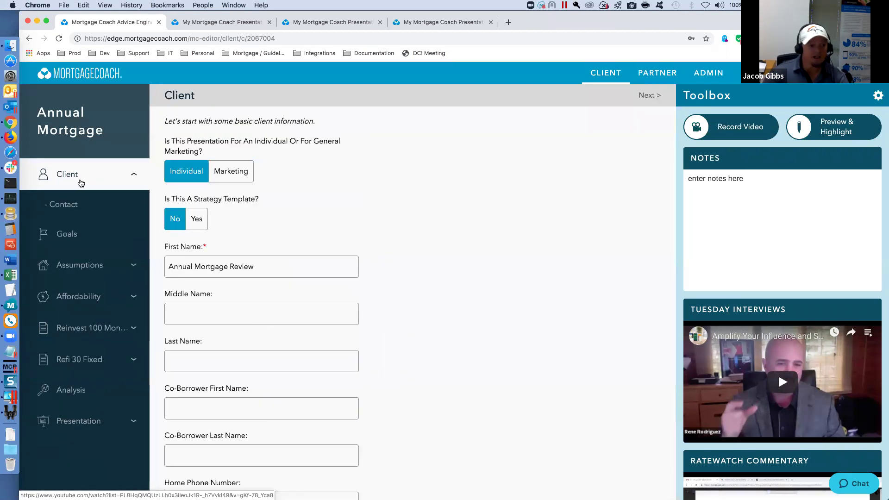
{"action": "left_click", "coordinate": [62, 265]}
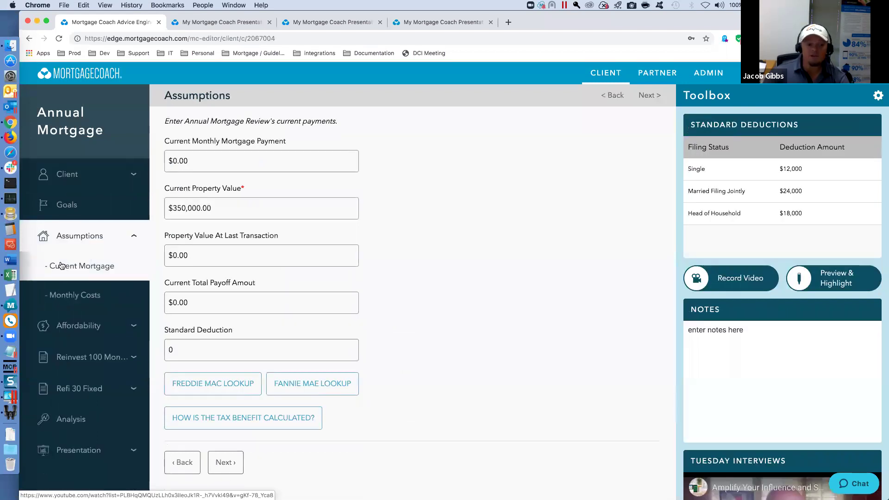
{"action": "left_click", "coordinate": [84, 356]}
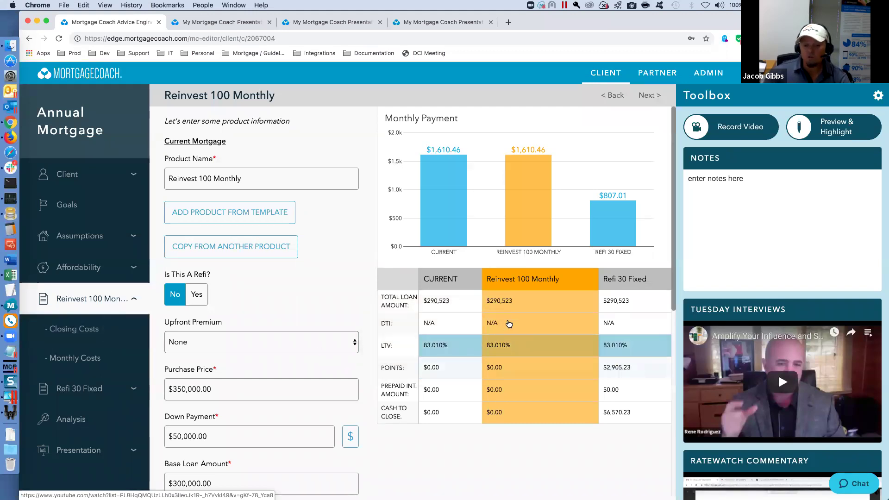
{"action": "left_click", "coordinate": [62, 420]}
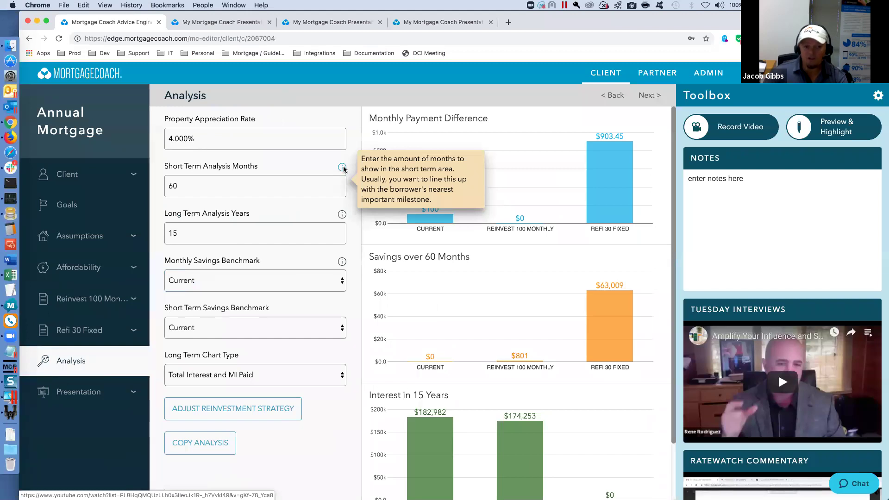
- Read the Short Term Analysis Months help explanation, then dismiss it
{"action": "left_click", "coordinate": [342, 167]}
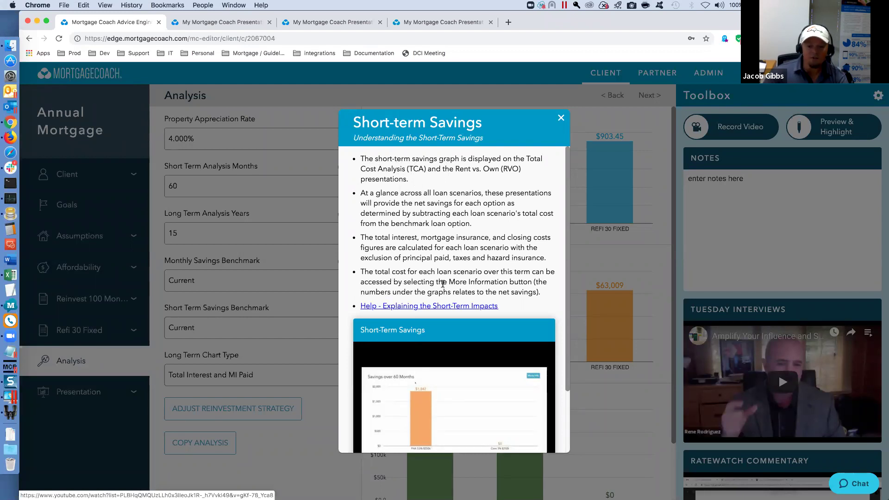
{"action": "scroll", "coordinate": [443, 284], "scroll_direction": "down", "scroll_amount": 3}
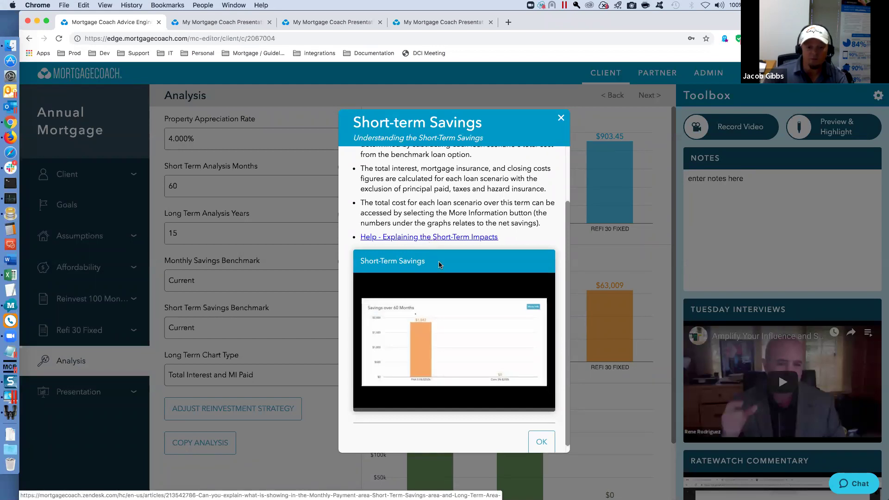
{"action": "scroll", "coordinate": [438, 315], "scroll_direction": "down", "scroll_amount": 1}
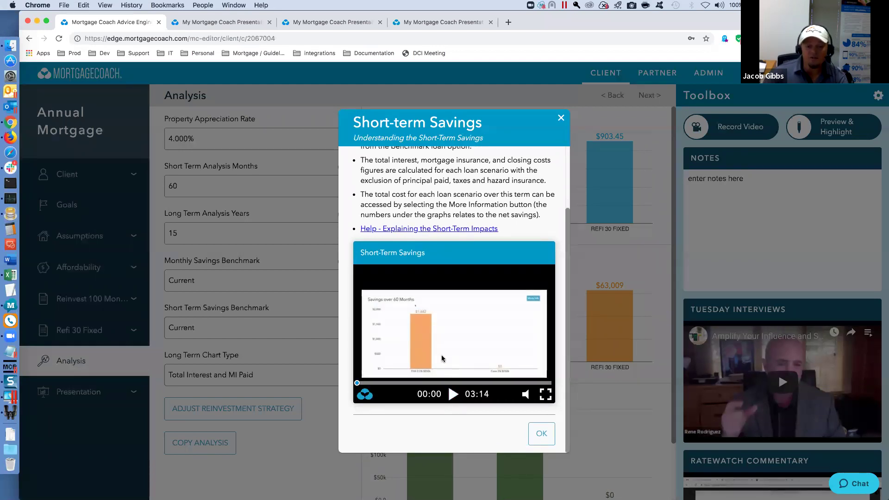
{"action": "left_click", "coordinate": [562, 119]}
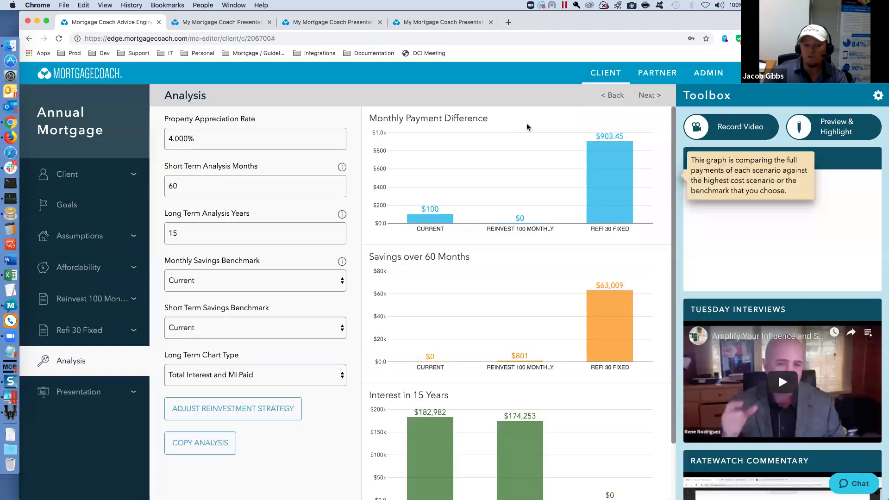
- Read the full Long-Term Analysis explanation, then close it
{"action": "mouse_move", "coordinate": [342, 168]}
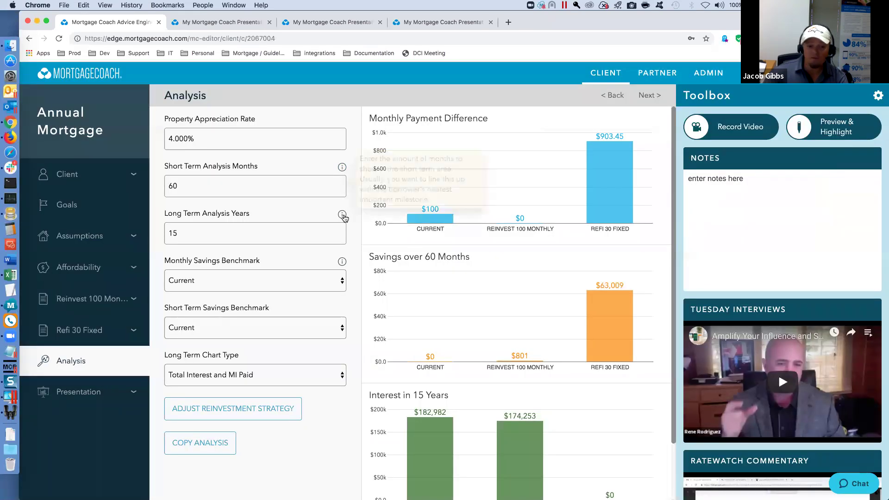
{"action": "mouse_move", "coordinate": [343, 218]}
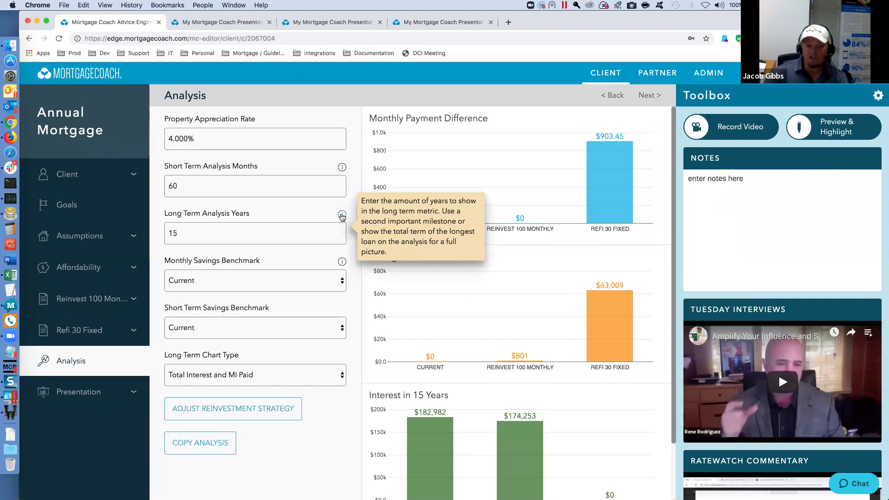
{"action": "left_click", "coordinate": [342, 216]}
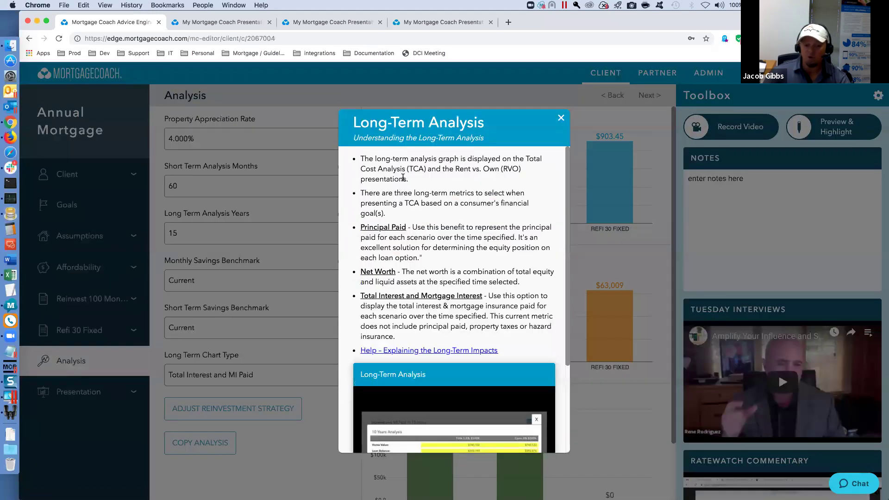
{"action": "scroll", "coordinate": [428, 336], "scroll_direction": "down", "scroll_amount": 1}
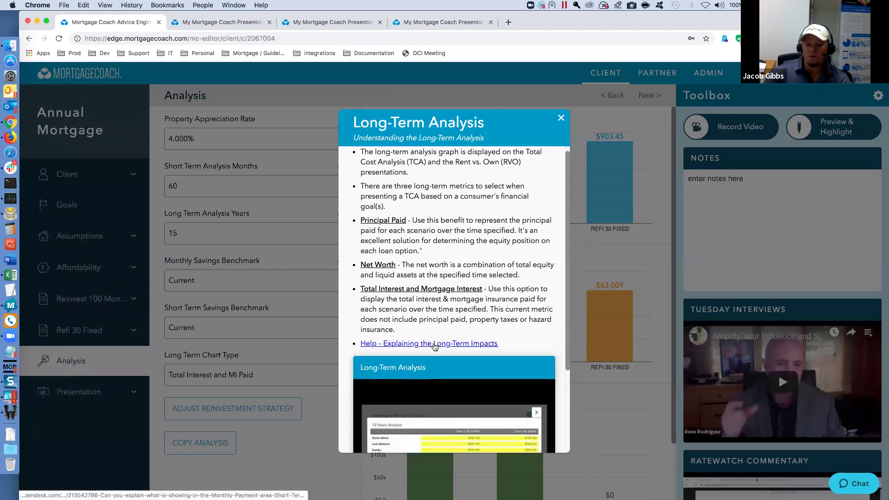
{"action": "scroll", "coordinate": [440, 350], "scroll_direction": "down", "scroll_amount": 3}
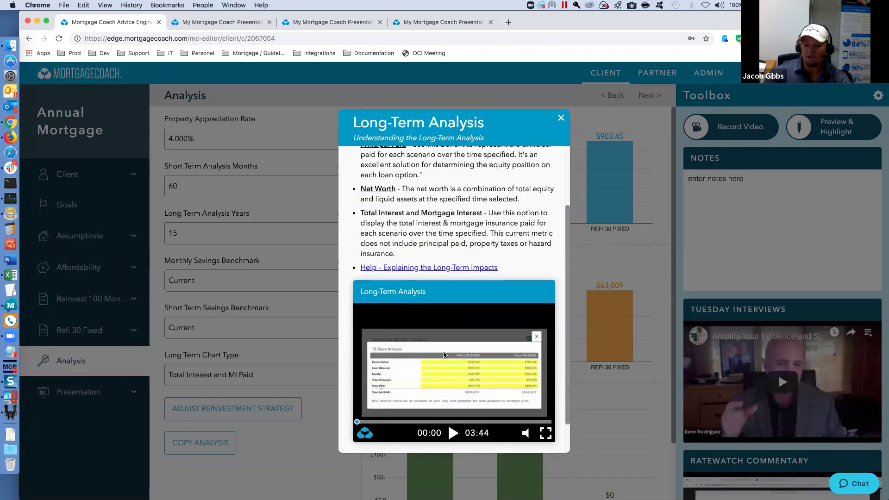
{"action": "left_click", "coordinate": [560, 119]}
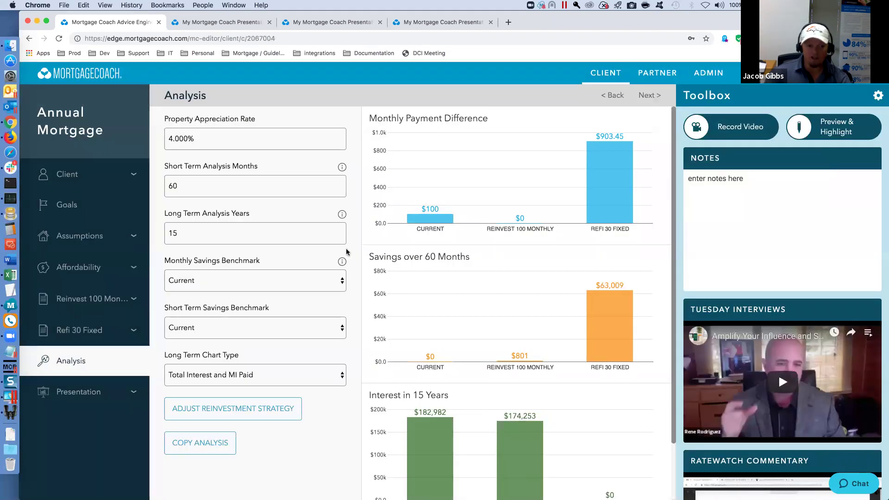
- Go to the Presentation step
{"action": "mouse_move", "coordinate": [343, 171]}
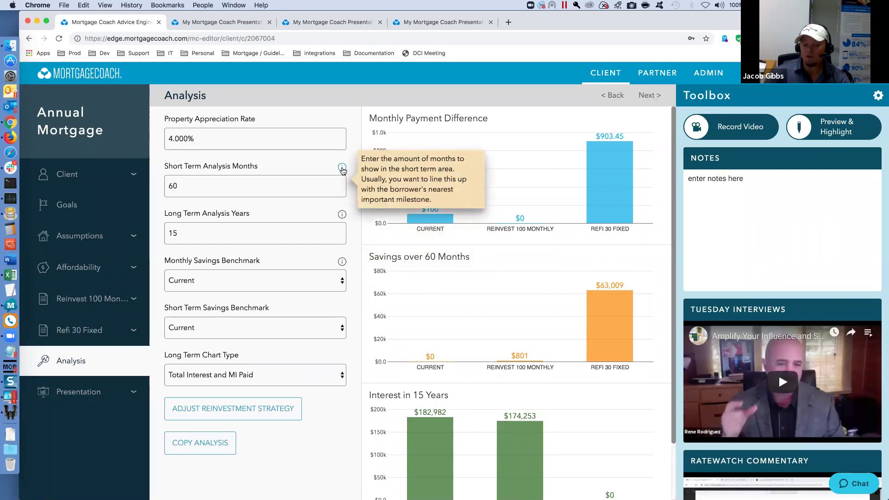
{"action": "mouse_move", "coordinate": [481, 357]}
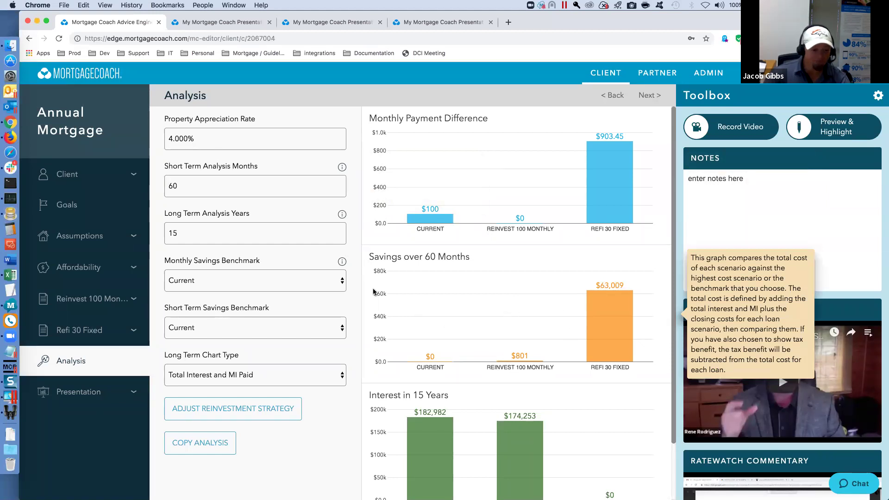
{"action": "left_click", "coordinate": [86, 392]}
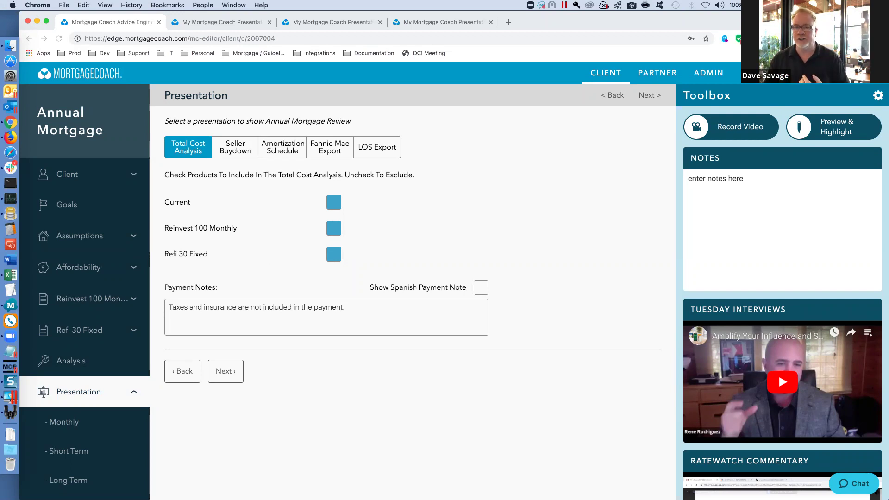
{"action": "key", "text": "super+Tab"}
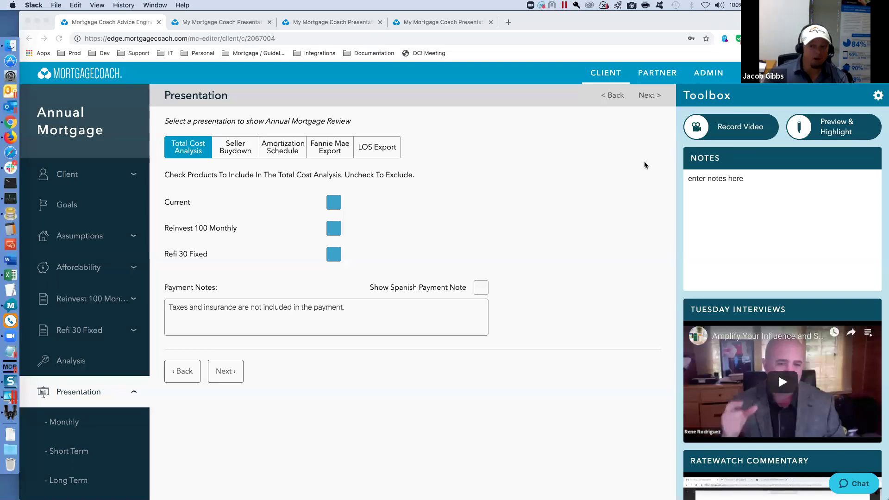
{"action": "left_click", "coordinate": [828, 204]}
{"action": "left_click", "coordinate": [832, 131]}
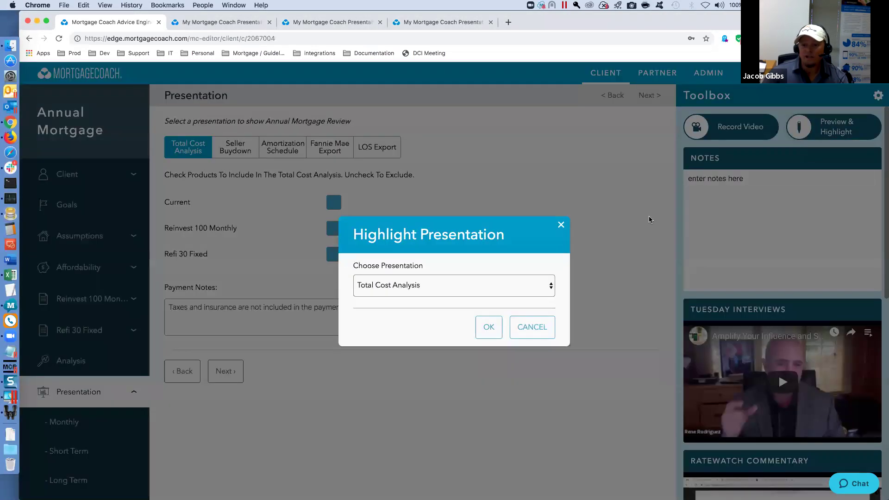
{"action": "left_click", "coordinate": [490, 329]}
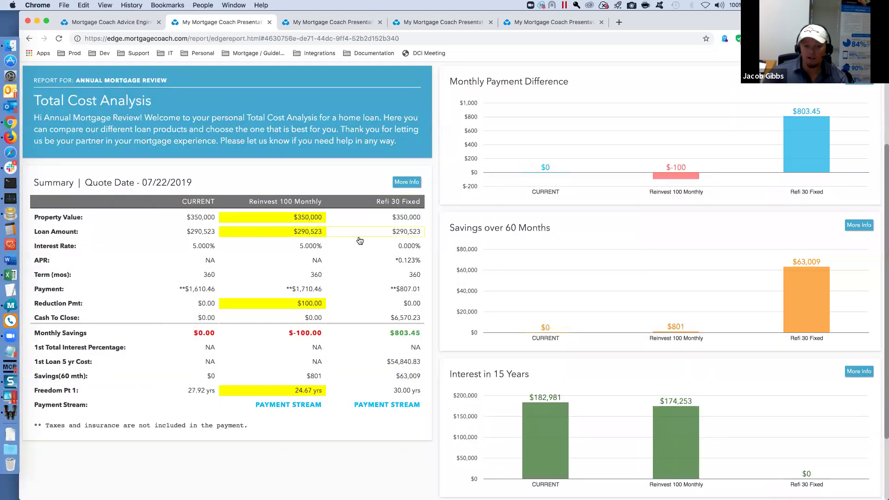
{"action": "left_click", "coordinate": [407, 183]}
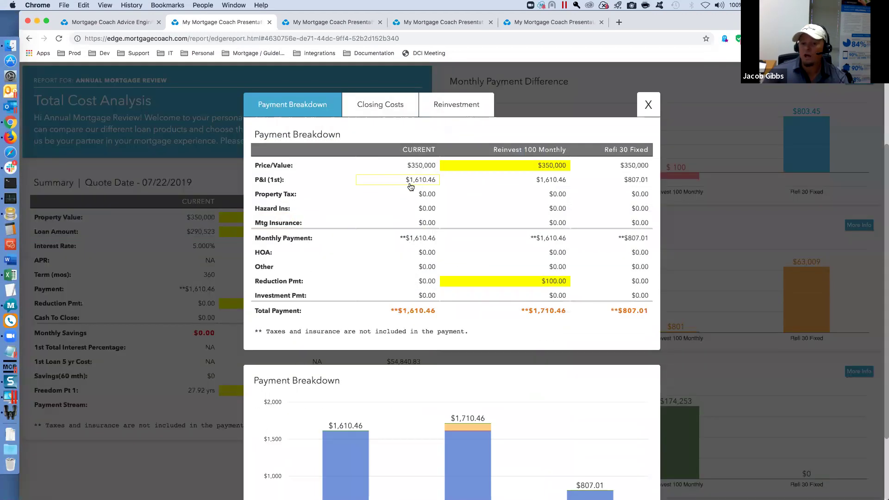
{"action": "left_click", "coordinate": [647, 105]}
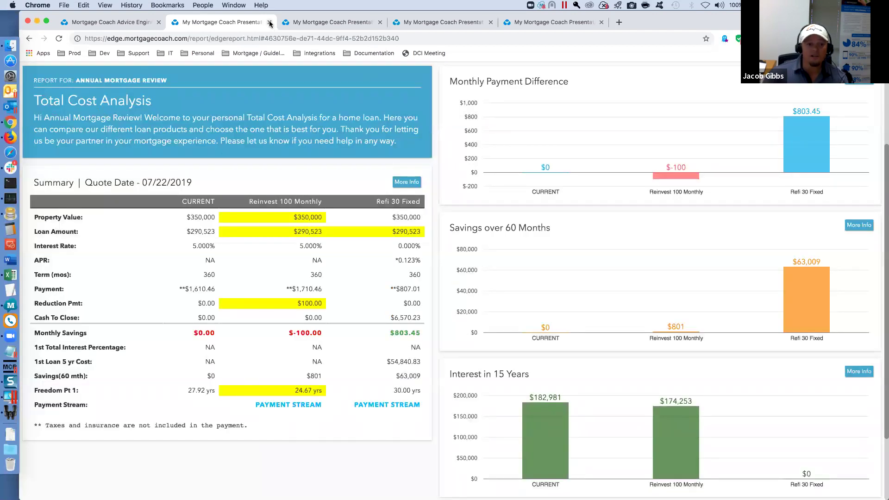
{"action": "left_click", "coordinate": [269, 22]}
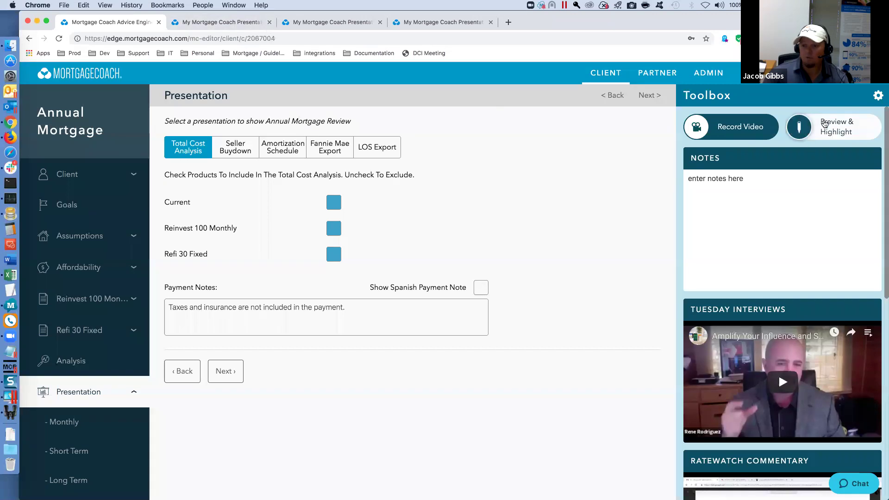
- Start a video recording of the Total Cost Analysis, then close the recorder
{"action": "left_click", "coordinate": [740, 133]}
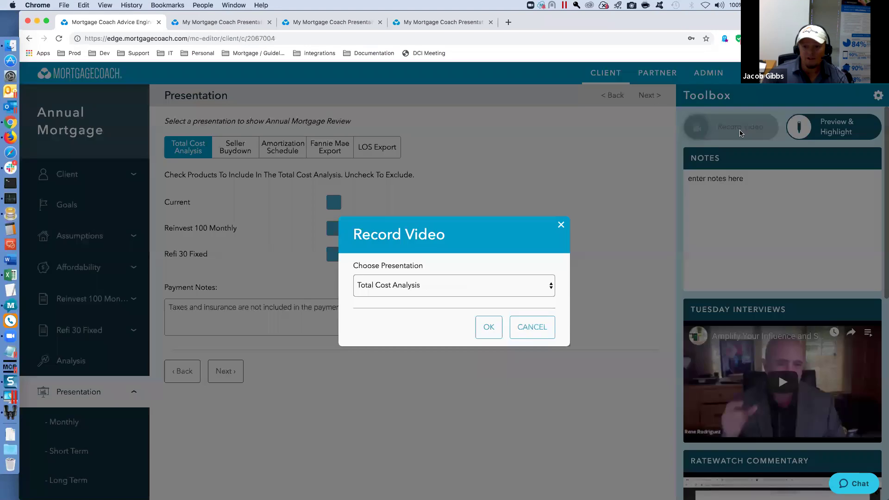
{"action": "left_click", "coordinate": [484, 329]}
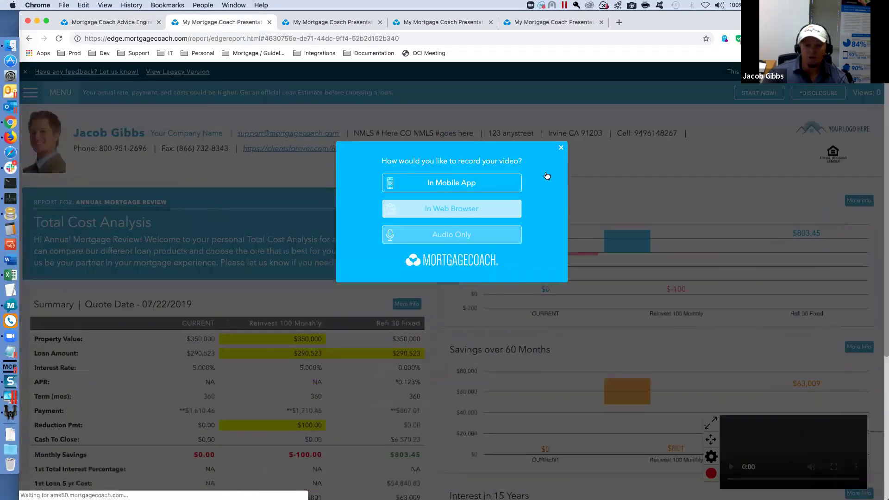
{"action": "left_click", "coordinate": [561, 148]}
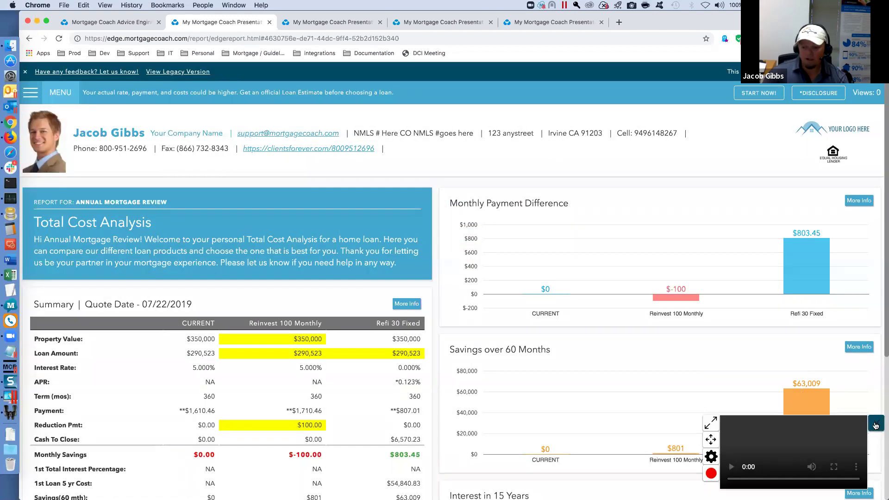
{"action": "left_click", "coordinate": [876, 424]}
- Highlight the Refi 30 Fixed column, view its payment breakdown, then close the report tab
{"action": "left_click_drag", "start_coordinate": [410, 357], "coordinate": [410, 415]}
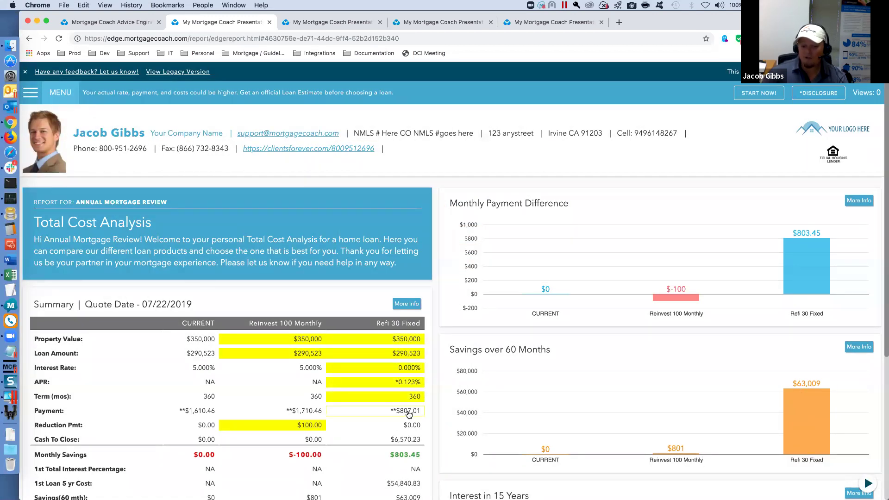
{"action": "left_click", "coordinate": [407, 304]}
{"action": "left_click", "coordinate": [649, 105]}
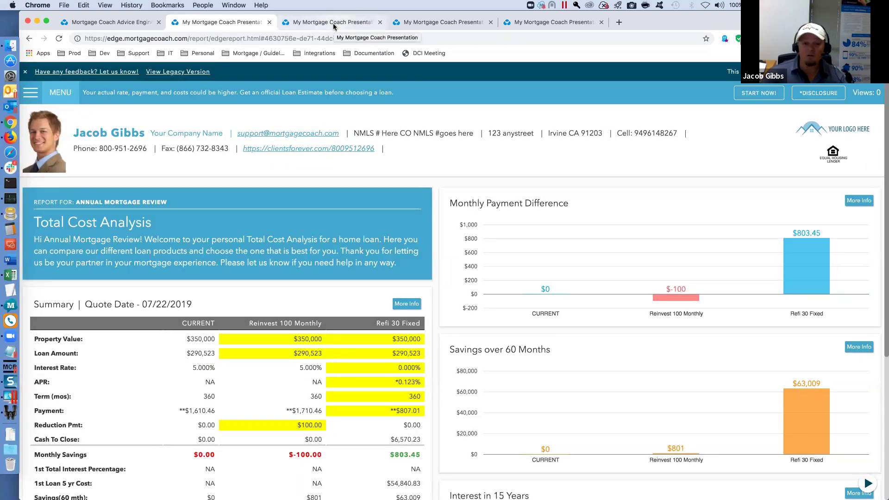
{"action": "left_click", "coordinate": [270, 23]}
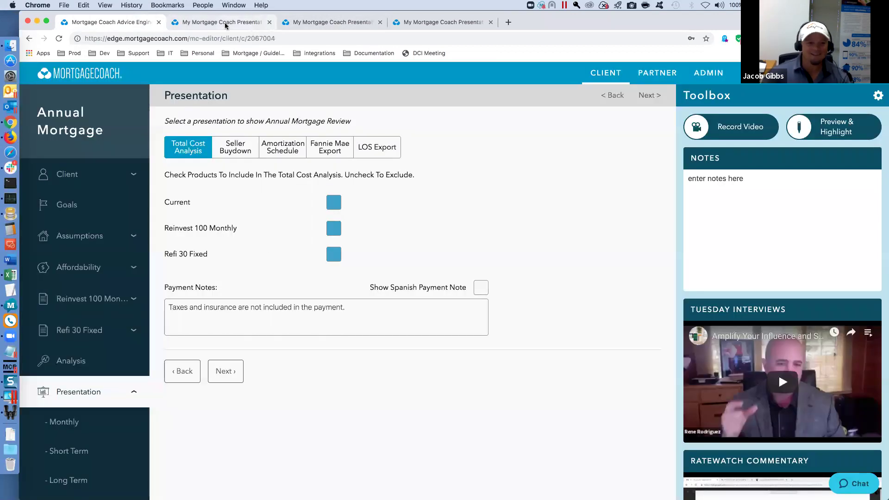
- Switch between the report and Presentation editor tabs, then un-maximize Chrome with Ctrl+Alt+Backspace
{"action": "left_click", "coordinate": [221, 22]}
{"action": "left_click", "coordinate": [143, 22]}
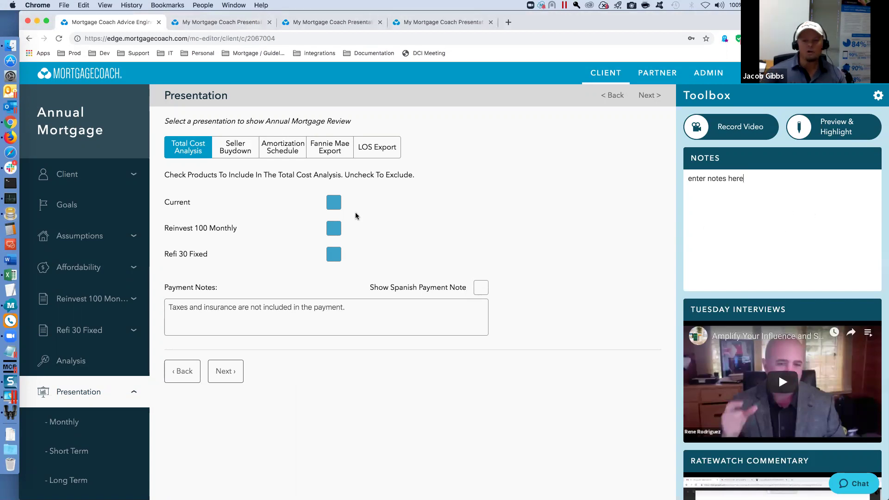
{"action": "mouse_move", "coordinate": [334, 206]}
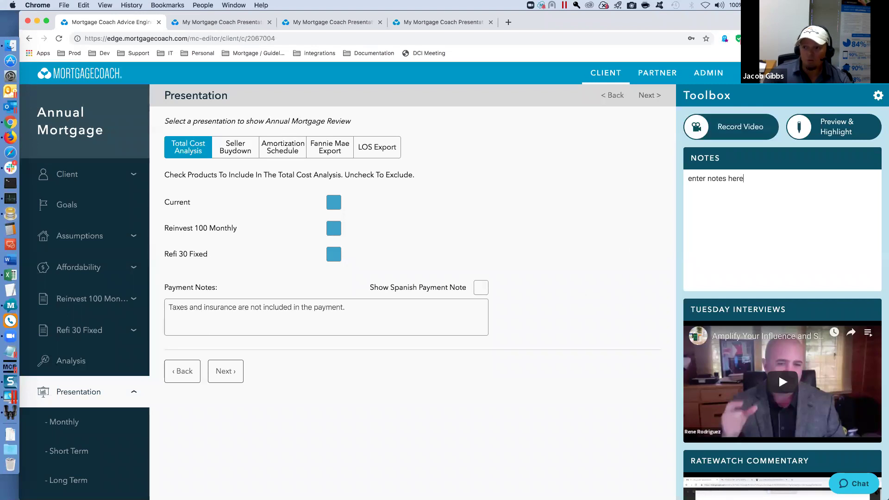
{"action": "key", "text": "ctrl+alt+BackSpace"}
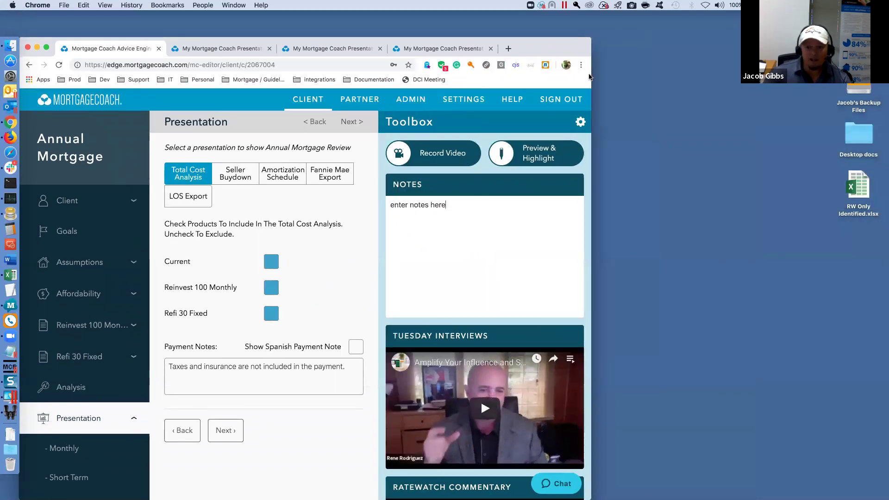
- Narrow the Chrome window slightly and toggle the Toolbox panel open and closed
{"action": "left_click_drag", "start_coordinate": [589, 77], "coordinate": [571, 78]}
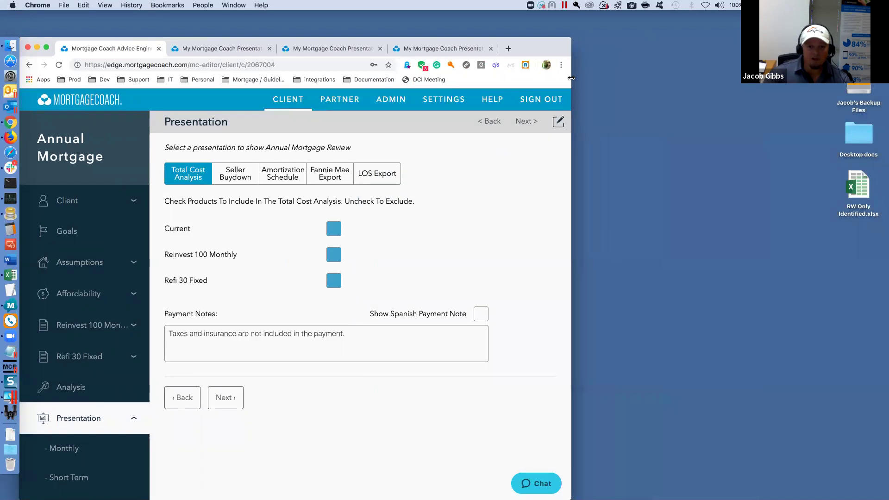
{"action": "mouse_move", "coordinate": [349, 223]}
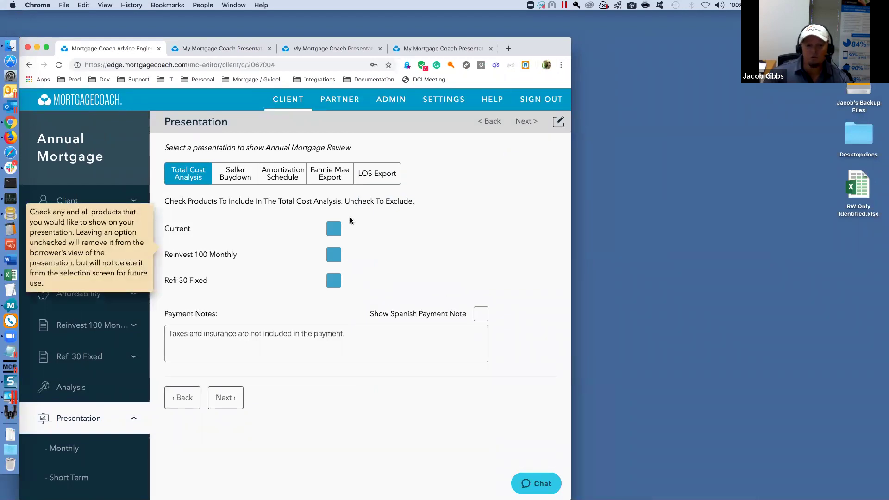
{"action": "left_click", "coordinate": [559, 126]}
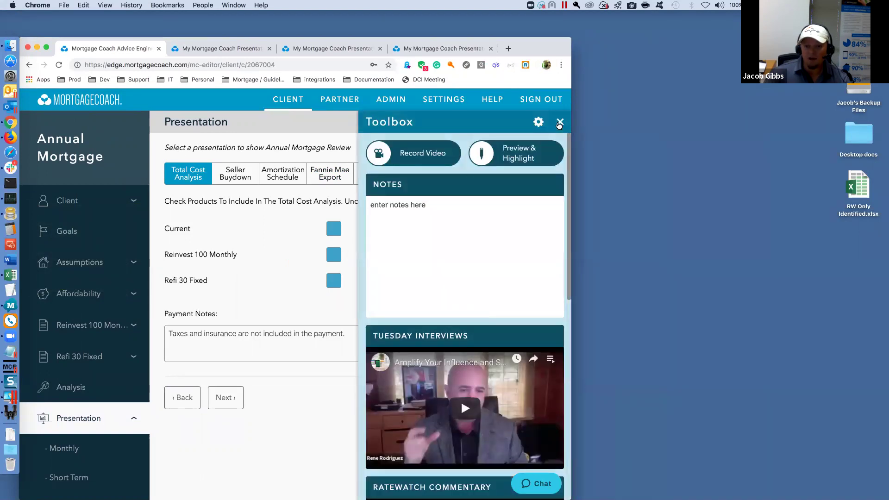
{"action": "left_click", "coordinate": [559, 127]}
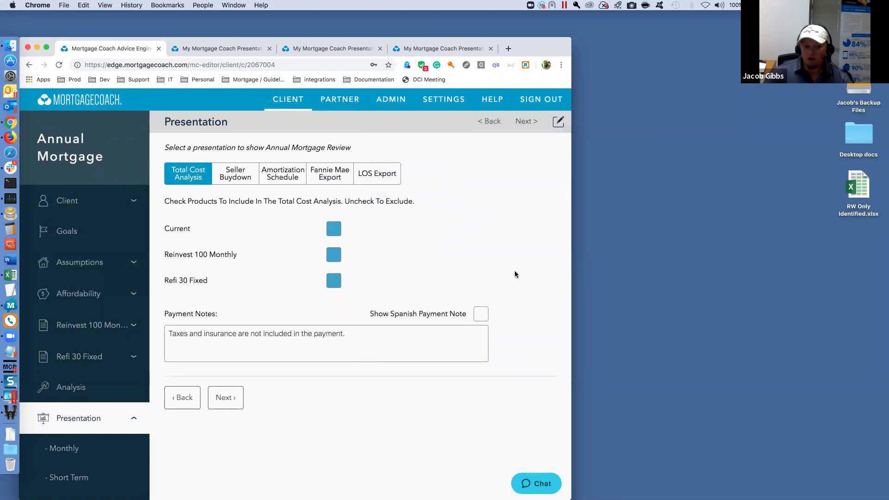
- Shrink the window much narrower, then toggle the navigation panel and Toolbox panel
{"action": "mouse_move", "coordinate": [471, 288]}
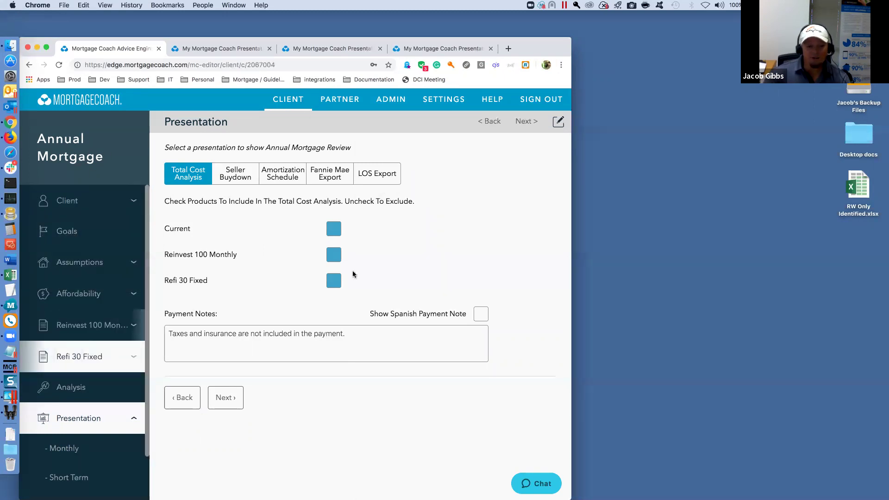
{"action": "left_click_drag", "start_coordinate": [551, 248], "coordinate": [380, 256]}
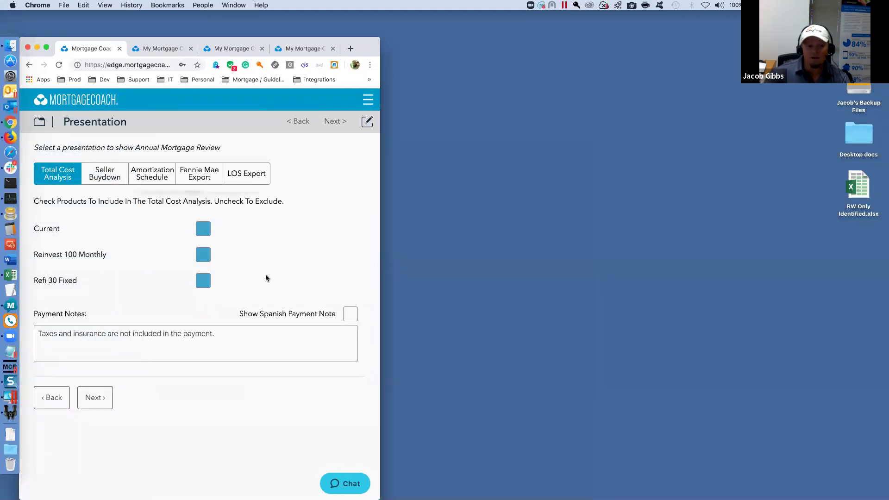
{"action": "mouse_move", "coordinate": [265, 275]}
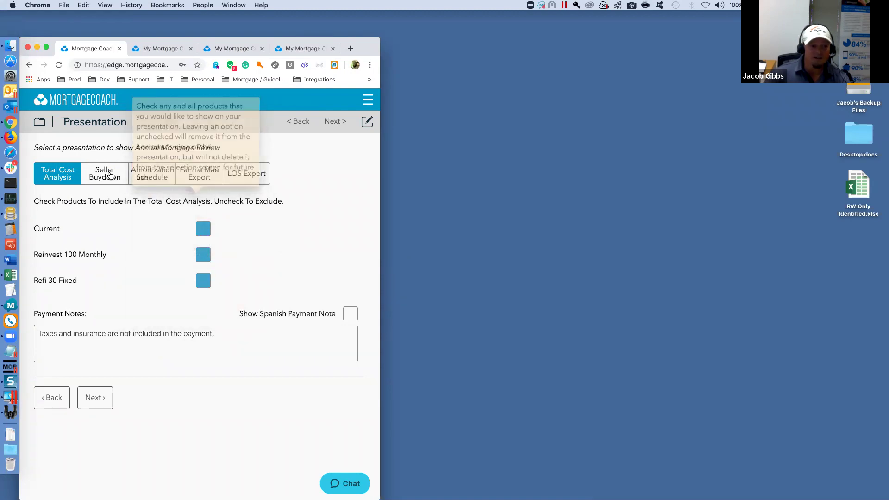
{"action": "left_click", "coordinate": [41, 123]}
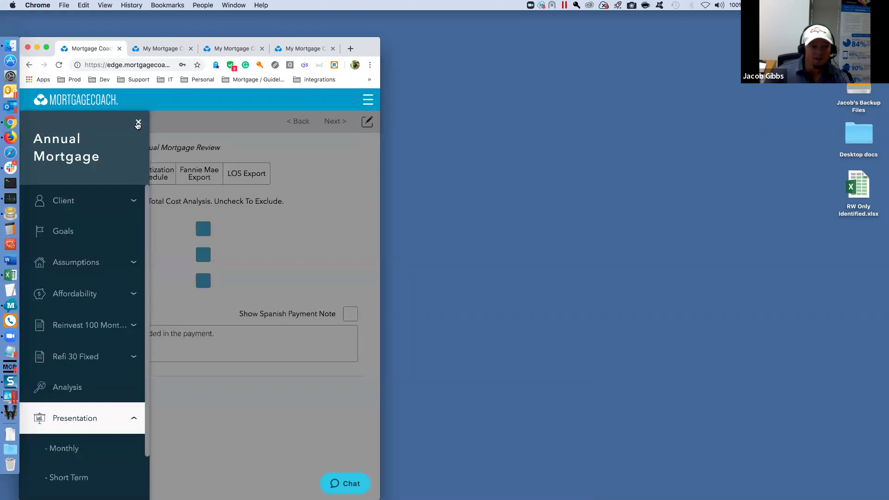
{"action": "left_click", "coordinate": [138, 123]}
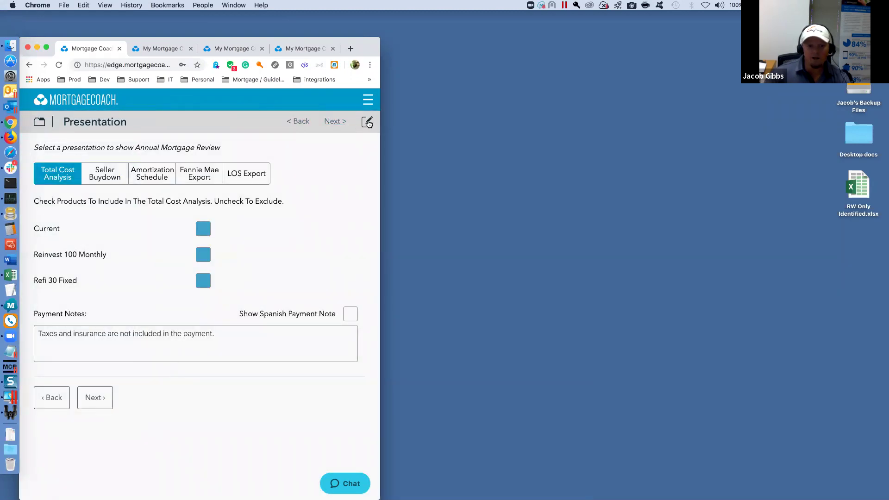
{"action": "left_click", "coordinate": [367, 122]}
{"action": "left_click", "coordinate": [369, 122]}
- Maximize the Chrome window back to full screen
{"action": "double_click", "coordinate": [369, 45]}
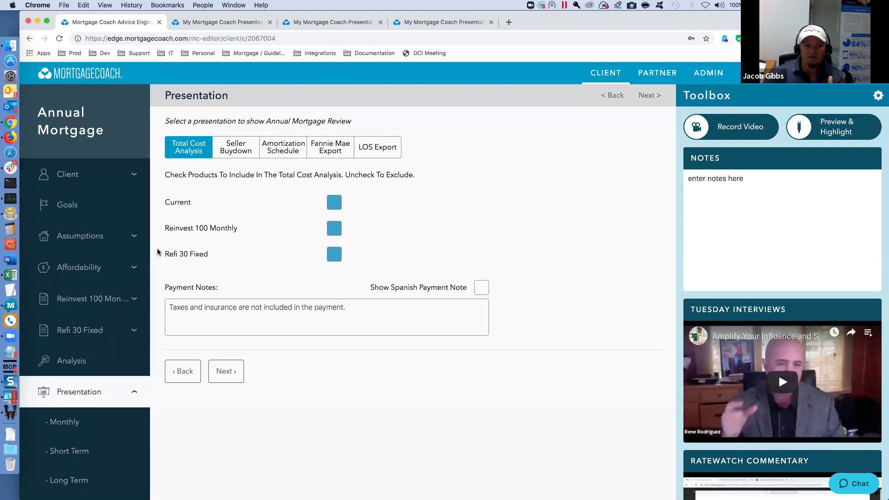
- In Settings > Fee Templates, create a new template named 'Tuesday Interview'
{"action": "left_click", "coordinate": [695, 126]}
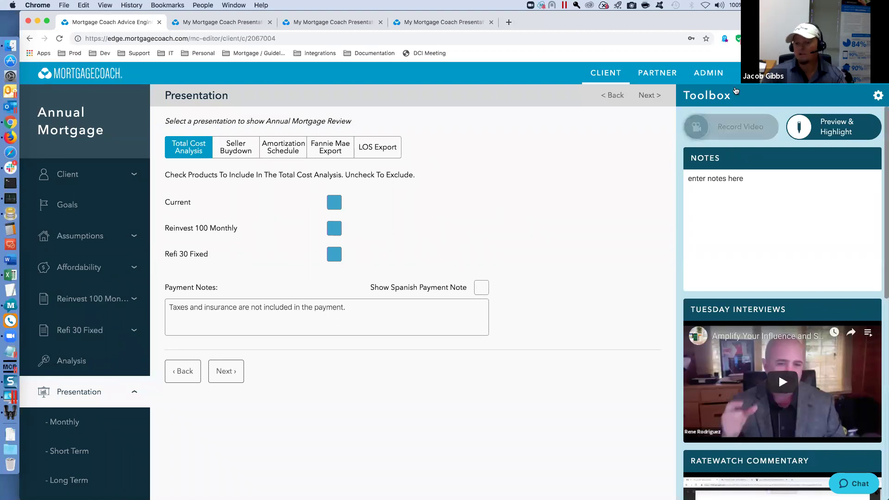
{"action": "left_click", "coordinate": [737, 73]}
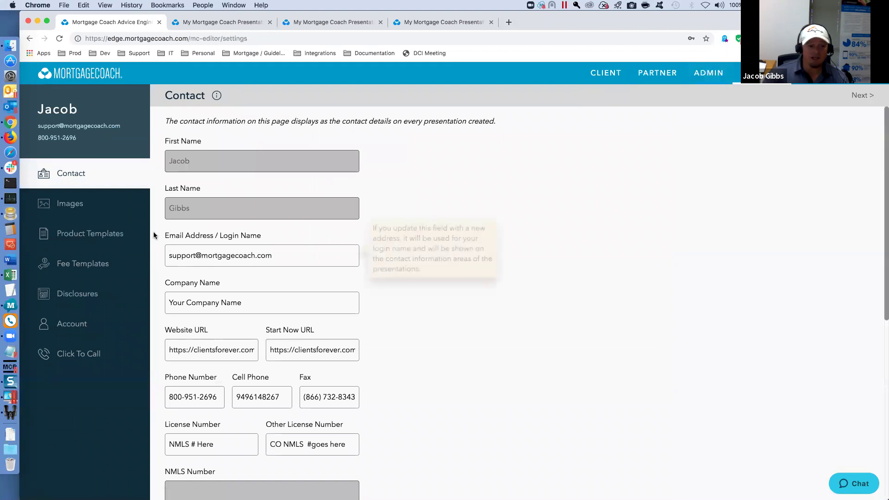
{"action": "left_click", "coordinate": [78, 268]}
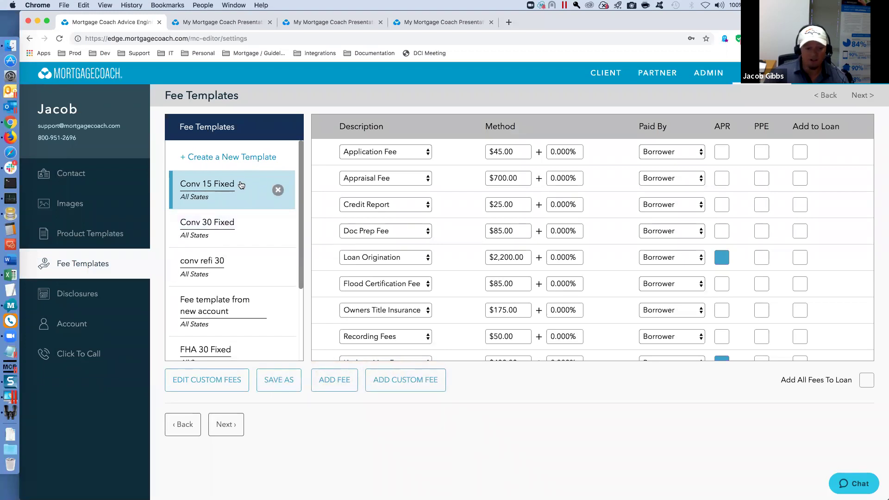
{"action": "left_click", "coordinate": [216, 158]}
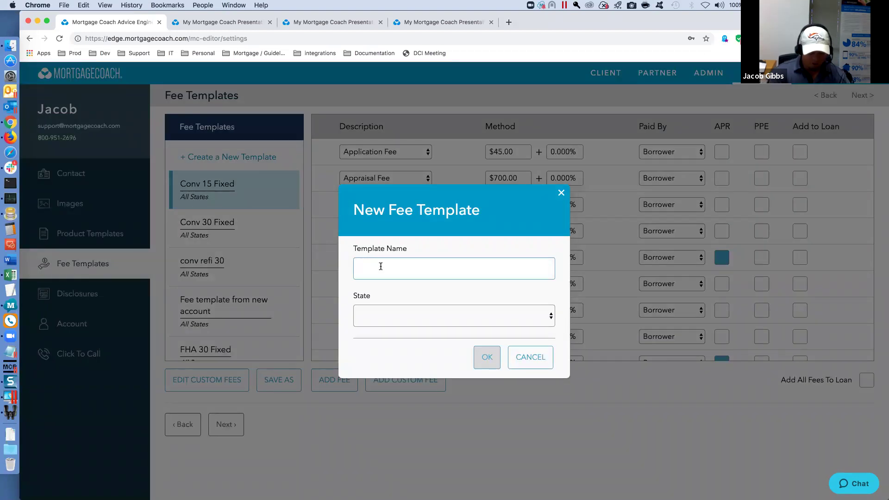
{"action": "type", "text": "Tuesday Interview"}
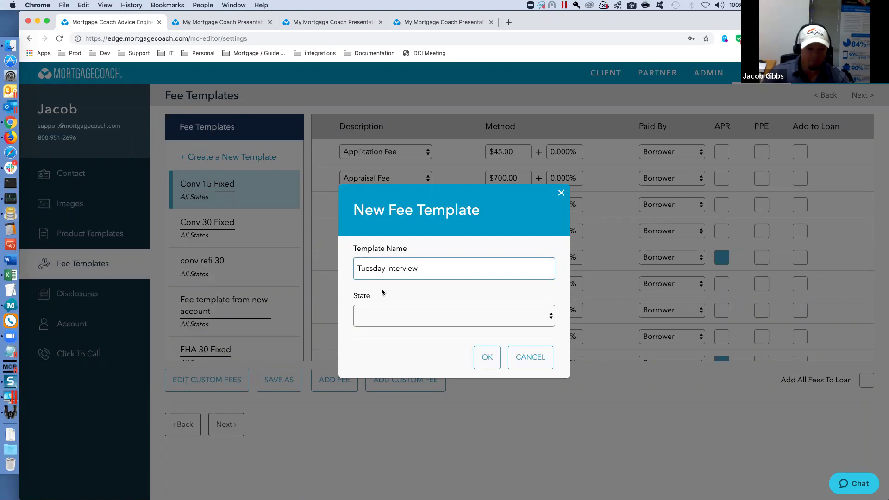
{"action": "left_click", "coordinate": [486, 358]}
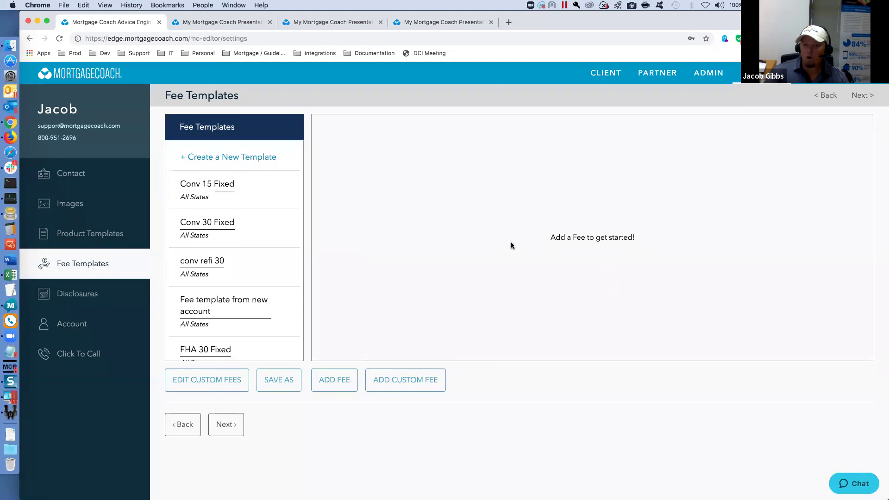
- Add fee rows and set the first row to Appraisal Fee
{"action": "left_click", "coordinate": [334, 382]}
{"action": "left_click", "coordinate": [335, 382]}
{"action": "left_click", "coordinate": [334, 382]}
{"action": "left_click", "coordinate": [334, 382]}
{"action": "left_click", "coordinate": [335, 382]}
{"action": "left_click", "coordinate": [334, 382]}
{"action": "left_click", "coordinate": [335, 382]}
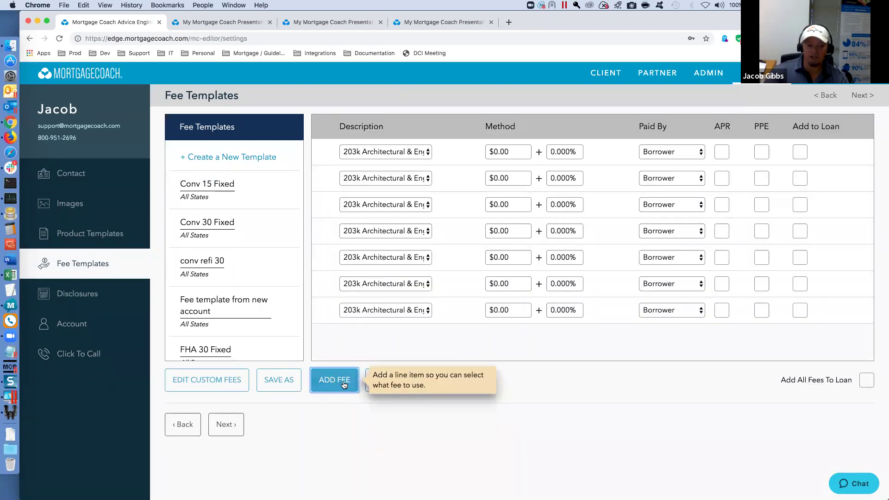
{"action": "left_click", "coordinate": [427, 152]}
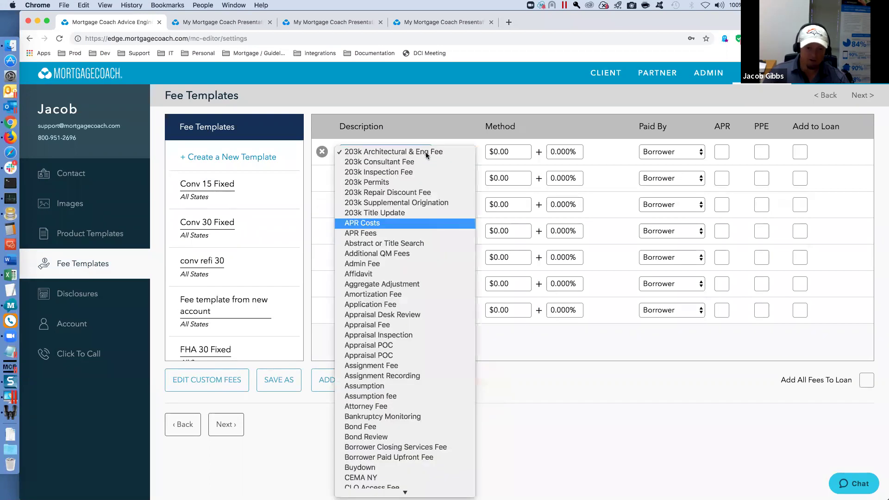
{"action": "left_click", "coordinate": [376, 325]}
- Set the second row's fee to Credit Report
{"action": "left_click", "coordinate": [420, 179]}
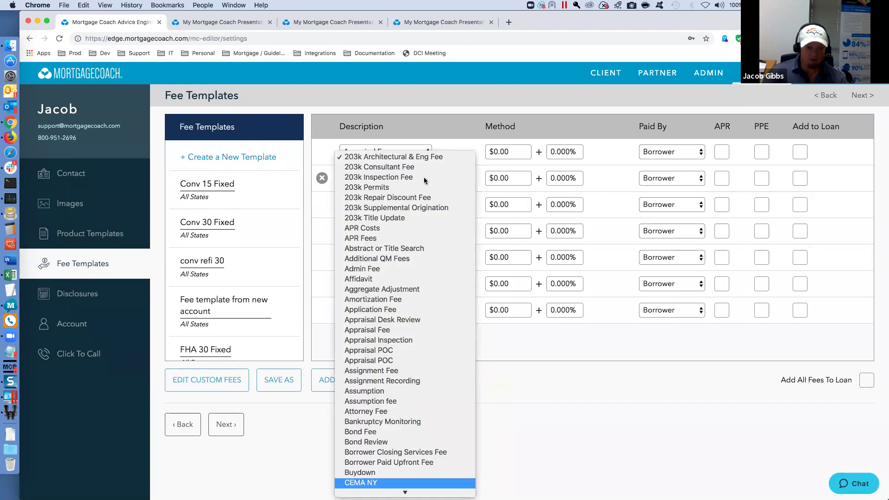
{"action": "scroll", "coordinate": [379, 403], "scroll_direction": "down", "scroll_amount": 5}
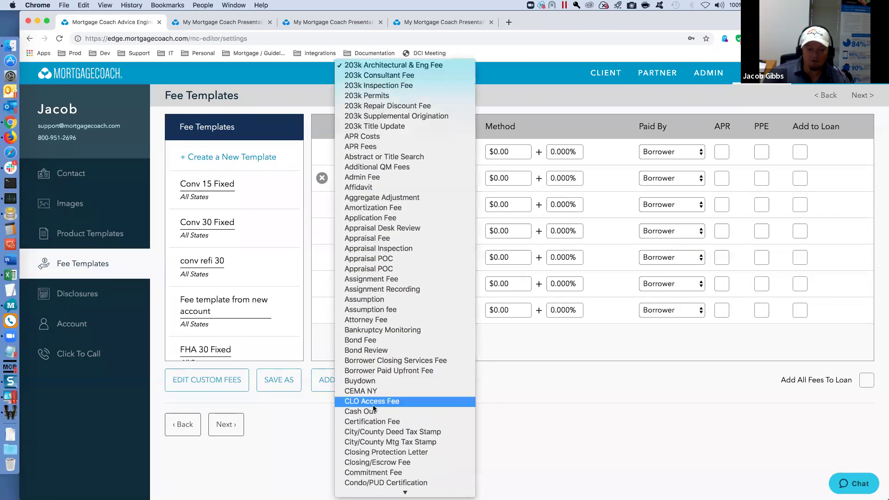
{"action": "scroll", "coordinate": [373, 426], "scroll_direction": "down", "scroll_amount": 5}
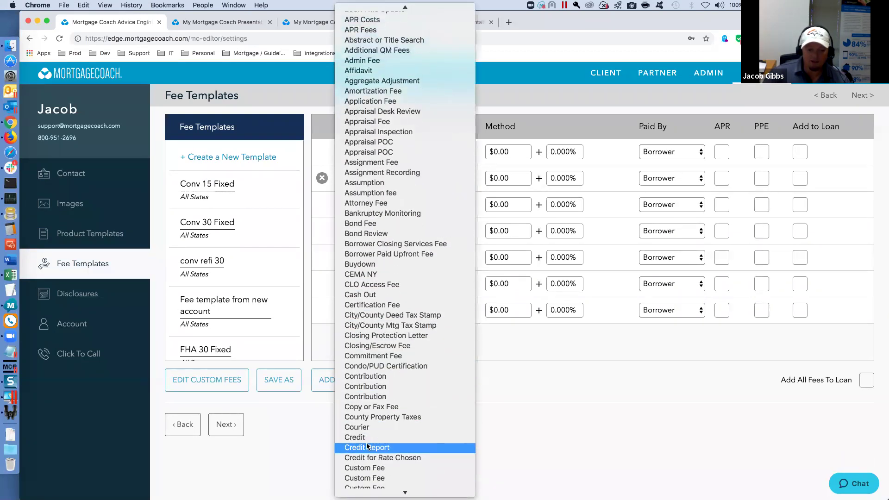
{"action": "left_click", "coordinate": [368, 437]}
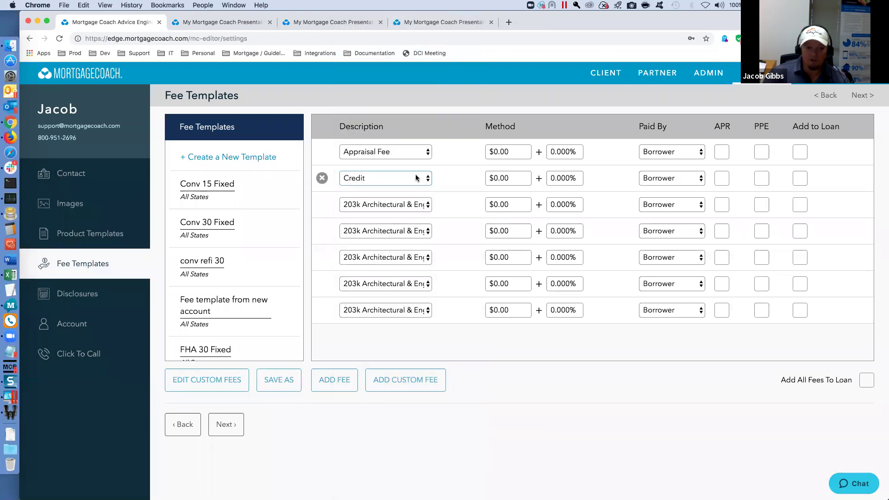
{"action": "left_click", "coordinate": [407, 179]}
{"action": "left_click", "coordinate": [367, 188]}
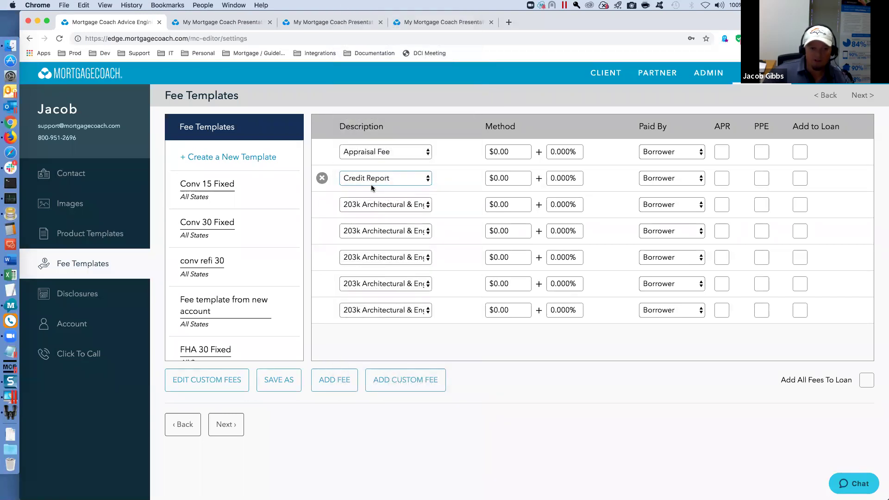
- Set rows three and four to Owners Title Insurance and Lender's Title Insurance
{"action": "left_click", "coordinate": [412, 208]}
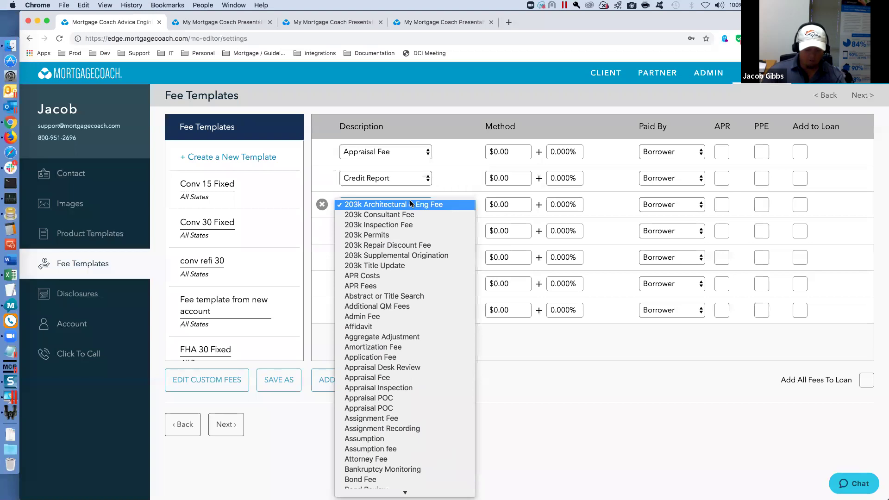
{"action": "key", "text": "o"}
{"action": "scroll", "coordinate": [403, 272], "scroll_direction": "down", "scroll_amount": 5}
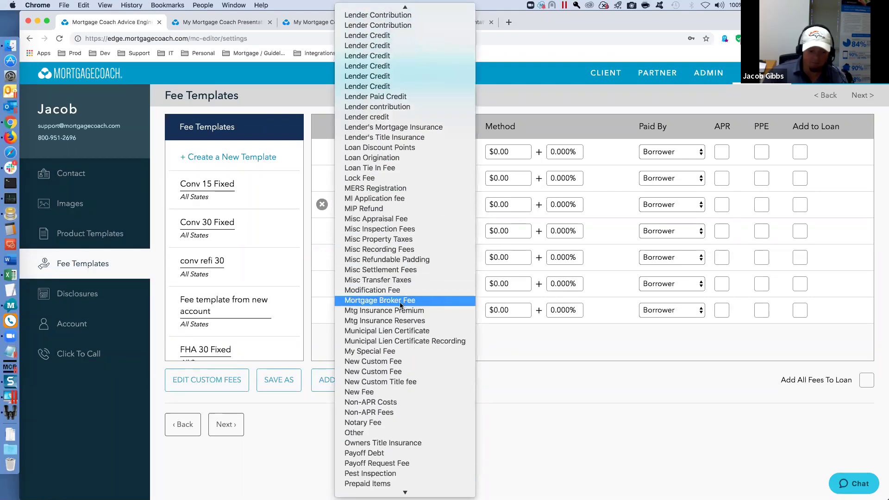
{"action": "left_click", "coordinate": [397, 401]}
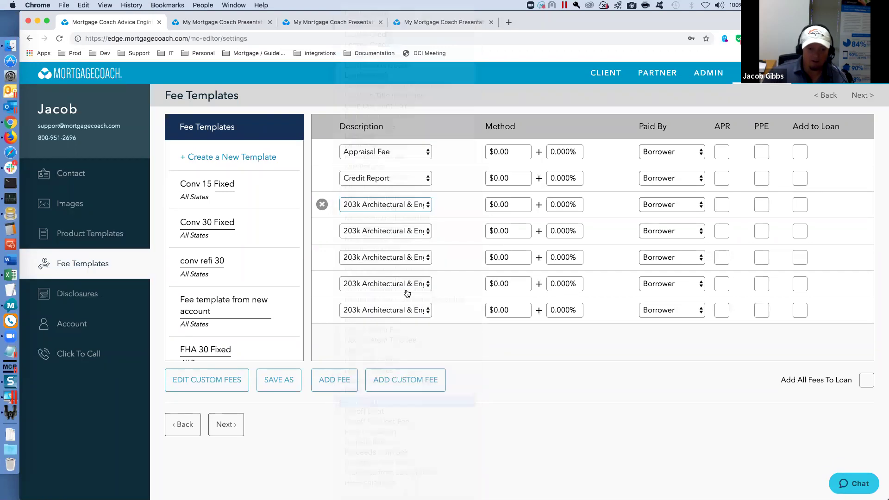
{"action": "left_click", "coordinate": [424, 233]}
{"action": "scroll", "coordinate": [422, 233], "scroll_direction": "down", "scroll_amount": 10}
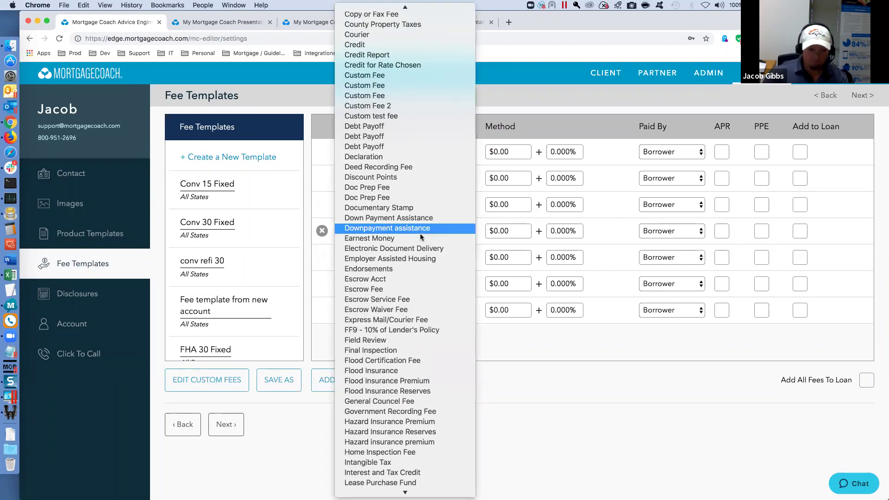
{"action": "scroll", "coordinate": [416, 269], "scroll_direction": "down", "scroll_amount": 8}
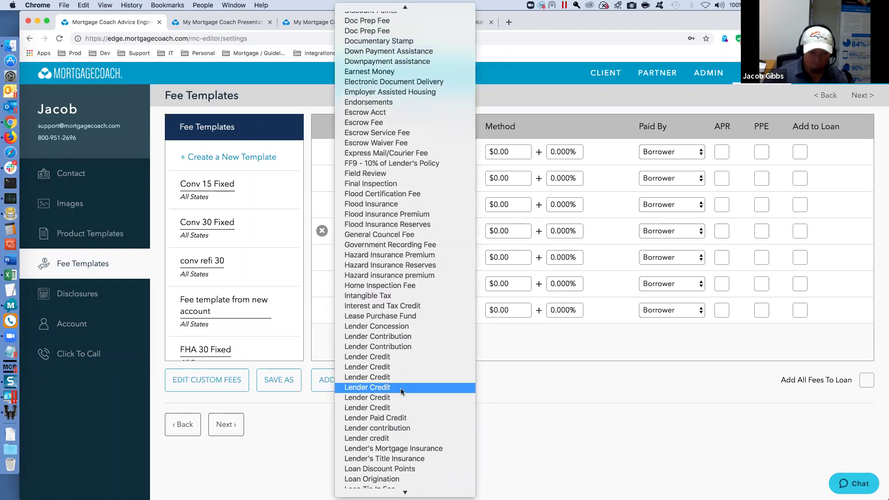
{"action": "left_click", "coordinate": [389, 459]}
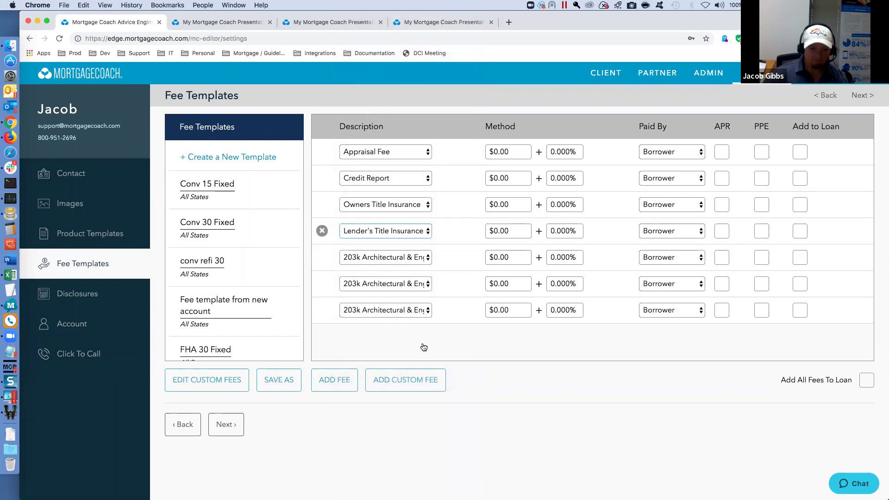
- Set rows five and six to Notary Fee and Pest Inspection, deleting the unused seventh row
{"action": "left_click", "coordinate": [427, 256]}
{"action": "scroll", "coordinate": [427, 255], "scroll_direction": "down", "scroll_amount": 10}
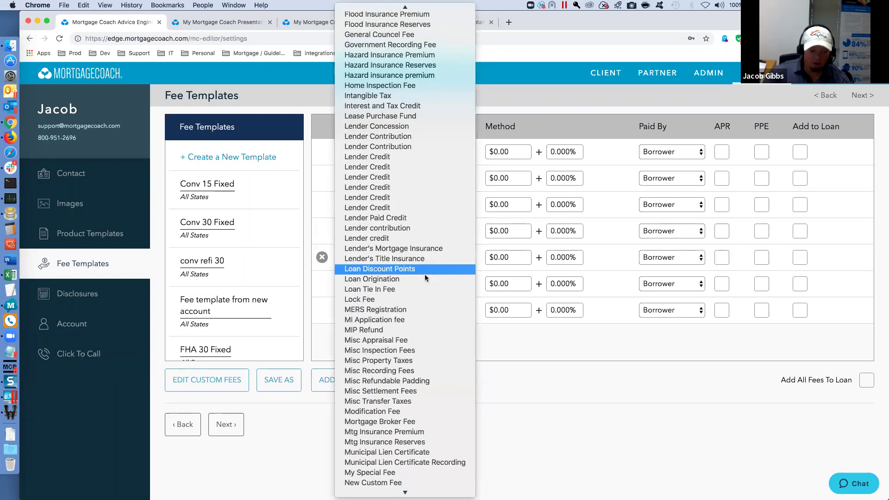
{"action": "scroll", "coordinate": [423, 303], "scroll_direction": "down", "scroll_amount": 5}
{"action": "scroll", "coordinate": [403, 396], "scroll_direction": "down", "scroll_amount": 2}
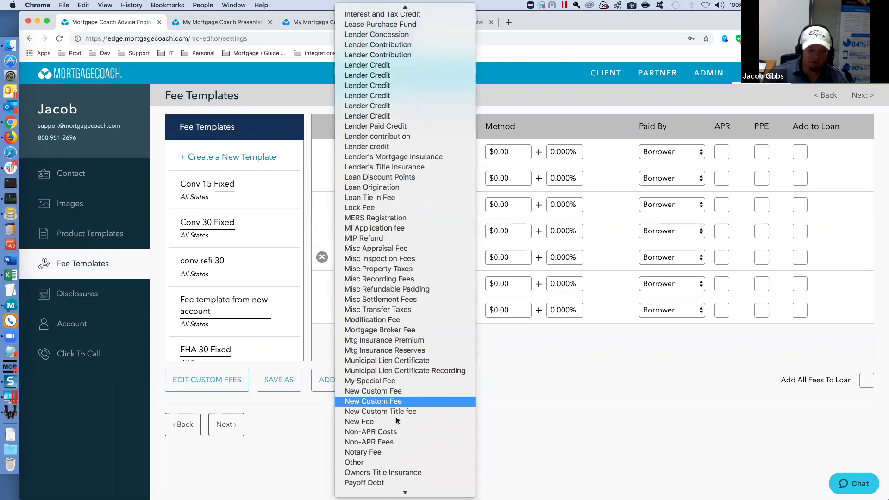
{"action": "left_click", "coordinate": [398, 452]}
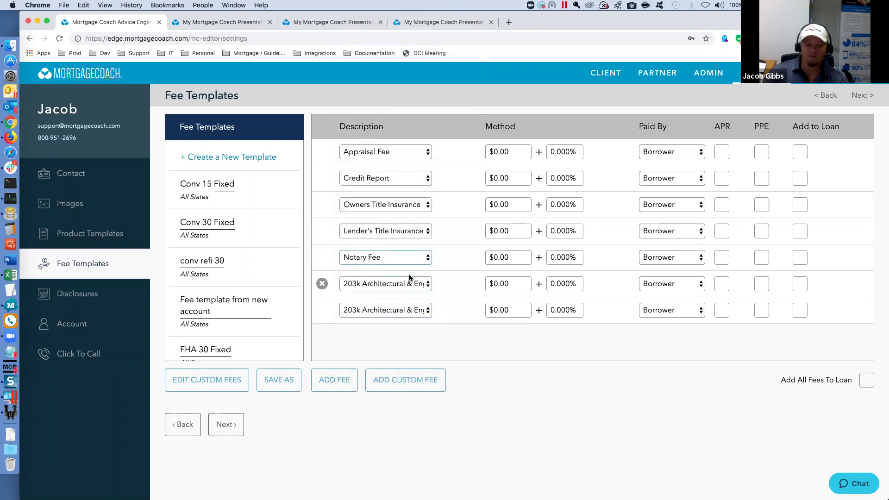
{"action": "left_click", "coordinate": [427, 285]}
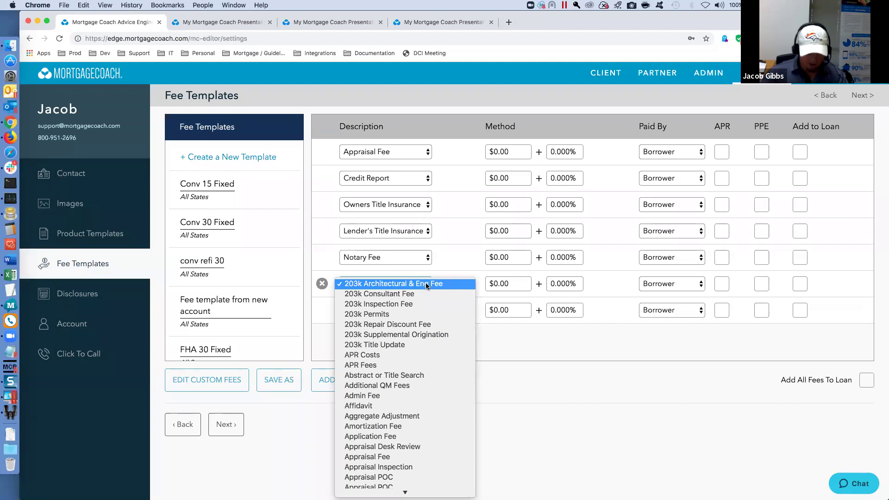
{"action": "key", "text": "p"}
{"action": "scroll", "coordinate": [408, 416], "scroll_direction": "down", "scroll_amount": 2}
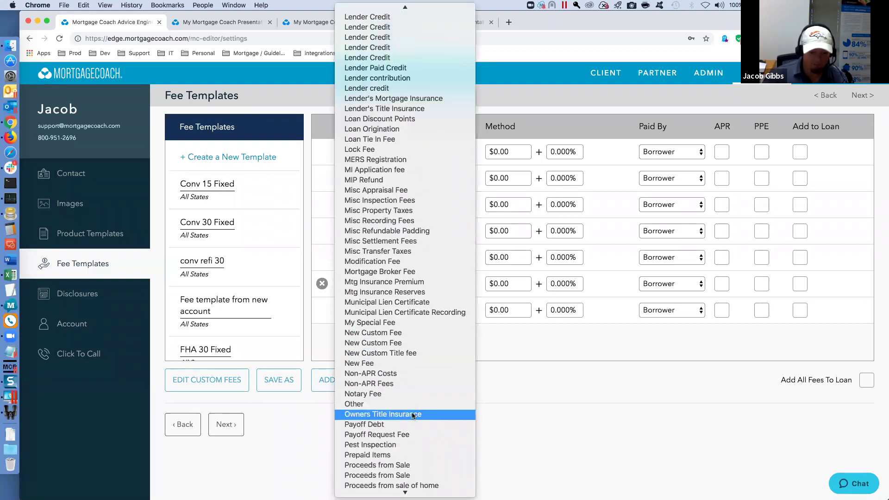
{"action": "left_click", "coordinate": [395, 444]}
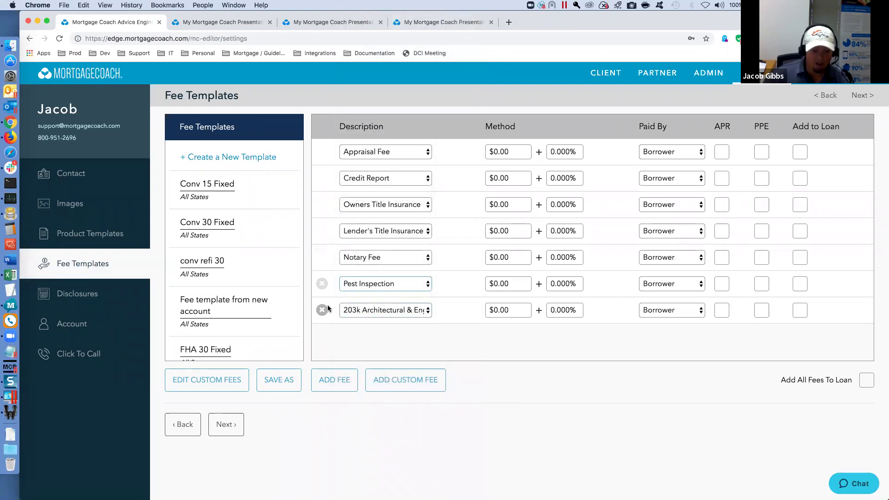
{"action": "left_click", "coordinate": [322, 309]}
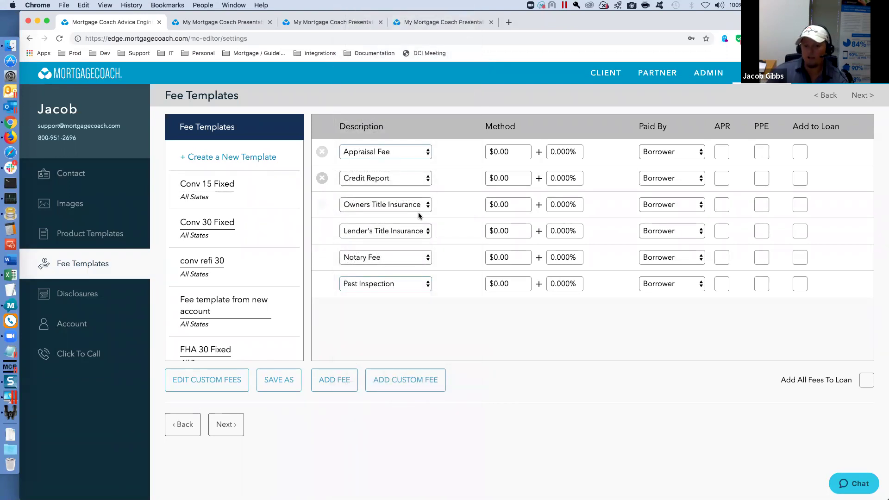
- Set Appraisal Fee to $650 and Credit Report to $50
{"action": "left_click", "coordinate": [513, 151]}
{"action": "type", "text": "650"}
{"action": "key", "text": "Tab"}
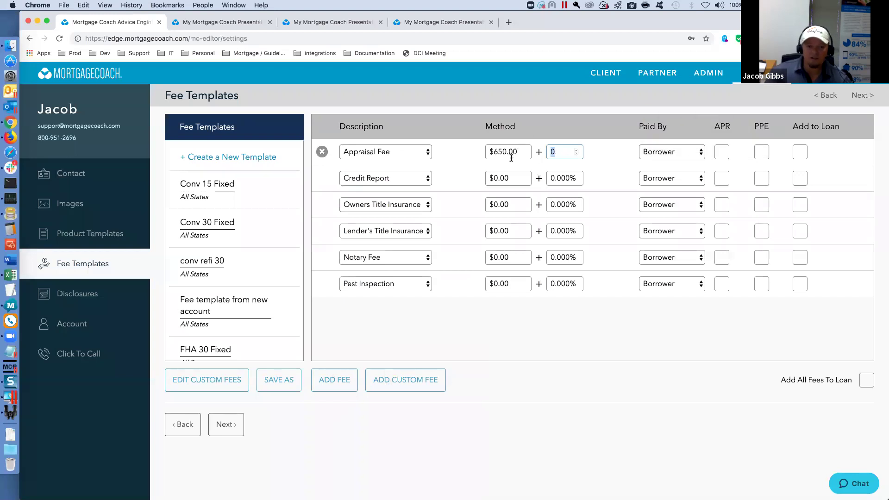
{"action": "left_click", "coordinate": [508, 178]}
{"action": "type", "text": "50"}
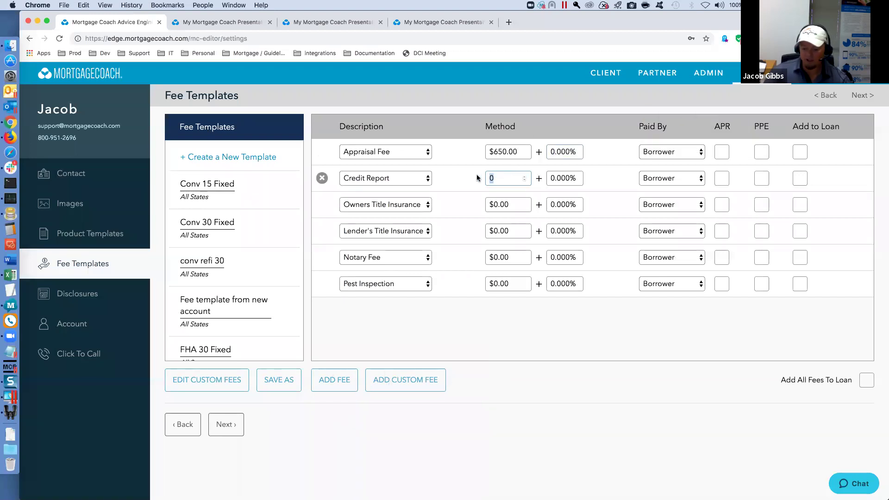
{"action": "key", "text": "Tab"}
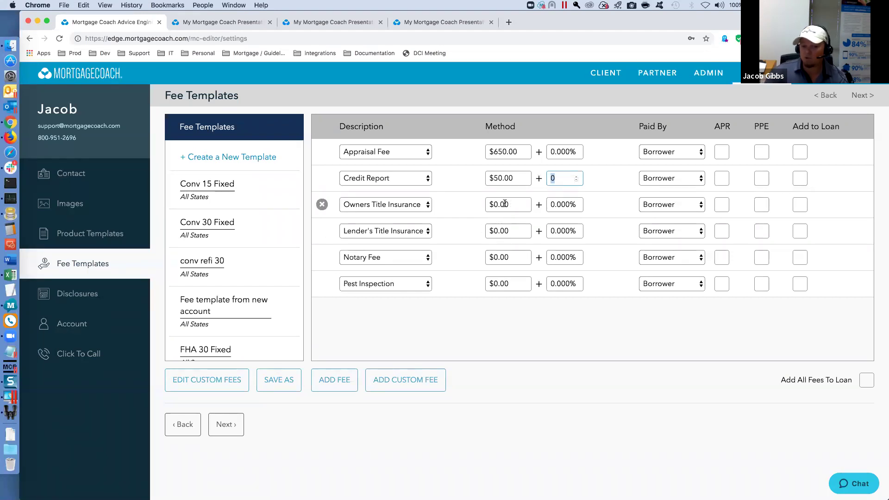
- Set Owners Title Insurance to 0.040% and Lender's Title Insurance to 0.030%
{"action": "left_click", "coordinate": [569, 204]}
{"action": "type", "text": ".3"}
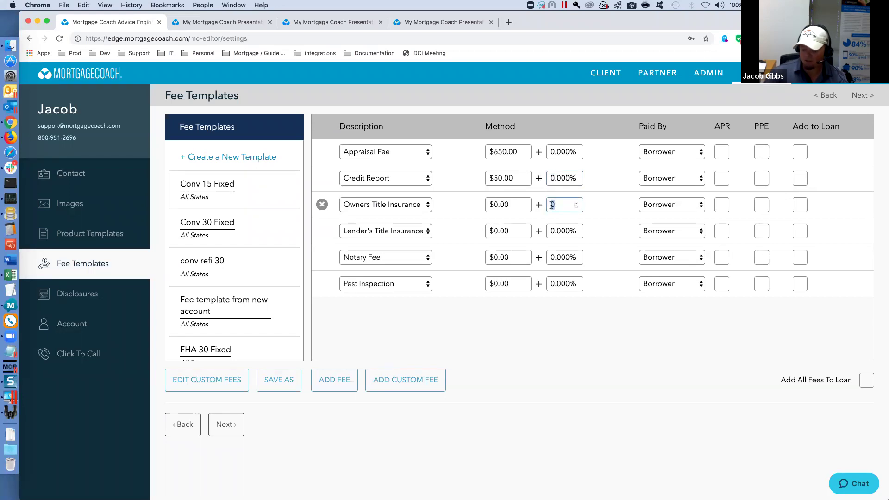
{"action": "key", "text": "BackSpace"}
{"action": "key", "text": "BackSpace"}
{"action": "type", "text": ".04"}
{"action": "key", "text": "Tab"}
{"action": "left_click", "coordinate": [564, 202]}
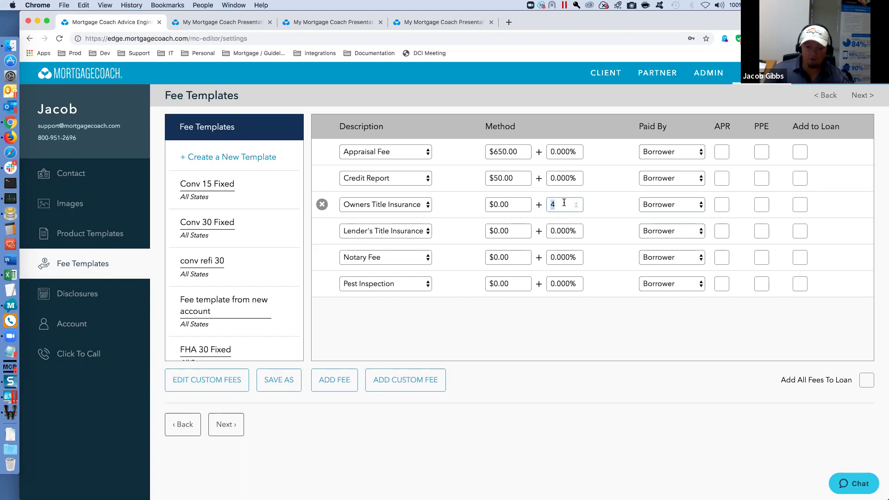
{"action": "type", "text": "0.04"}
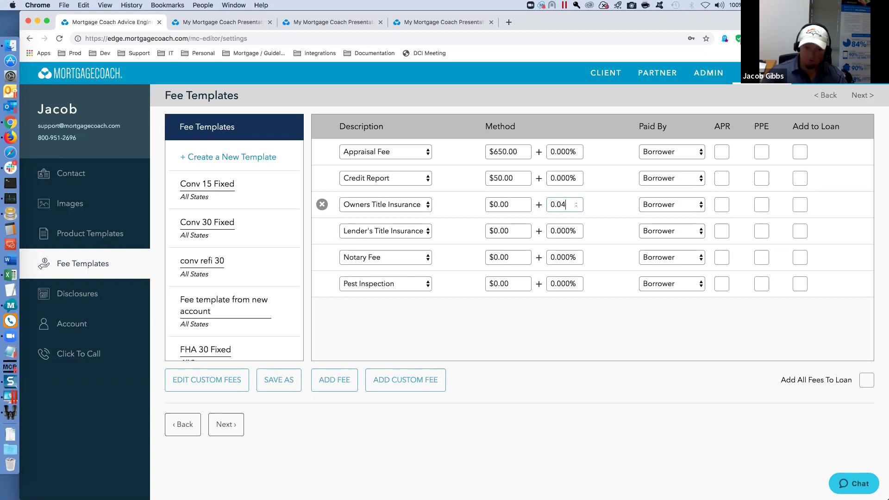
{"action": "key", "text": "Tab"}
{"action": "left_click", "coordinate": [559, 231]}
{"action": "type", "text": "0.03"}
{"action": "key", "text": "Tab"}
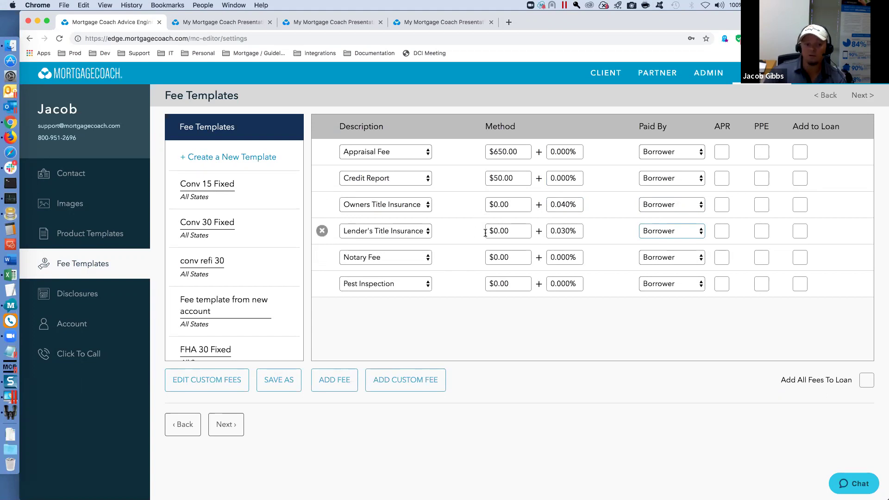
- Price Notary Fee at $90 and Pest Inspection at $125, then view the Conv 30 Fixed template
{"action": "left_click", "coordinate": [510, 257]}
{"action": "type", "text": "90"}
{"action": "key", "text": "Tab"}
{"action": "left_click", "coordinate": [512, 283]}
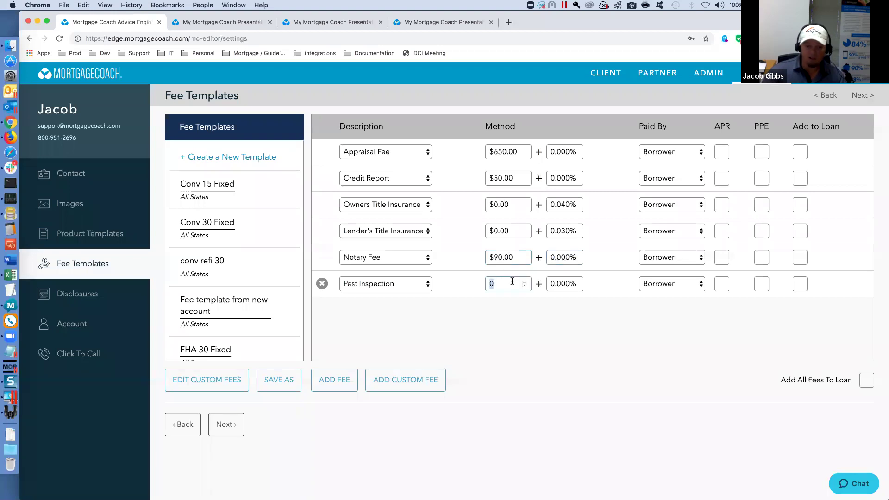
{"action": "type", "text": "125"}
{"action": "key", "text": "Tab"}
{"action": "left_click", "coordinate": [534, 319]}
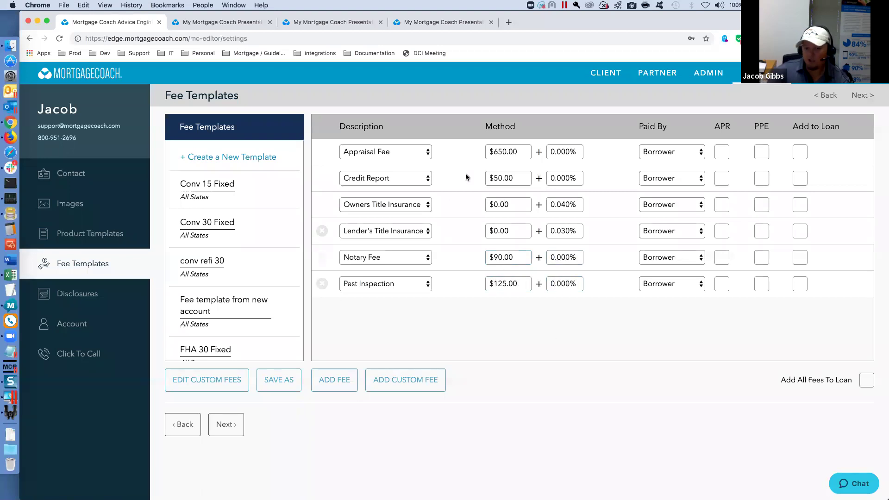
{"action": "left_click", "coordinate": [209, 194]}
{"action": "left_click", "coordinate": [210, 223]}
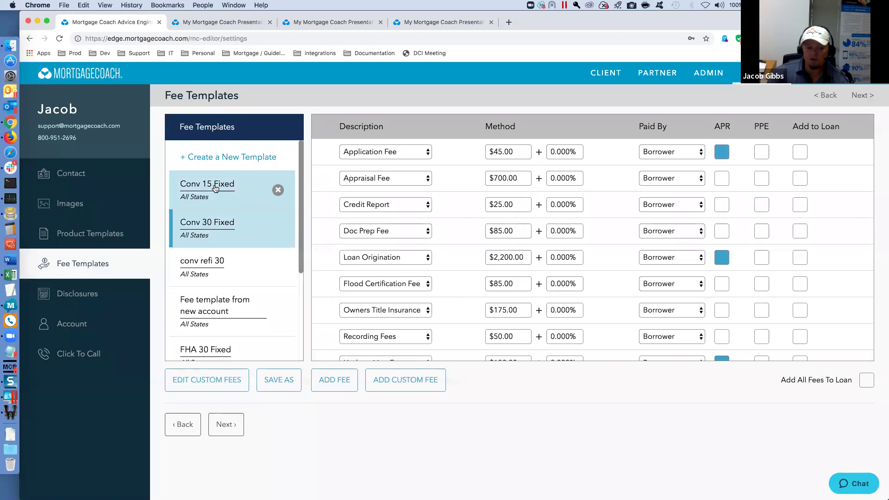
- Recheck the Tuesday Interview fee template's saved prices, then move to the Product Templates page
{"action": "scroll", "coordinate": [214, 192], "scroll_direction": "down", "scroll_amount": 3}
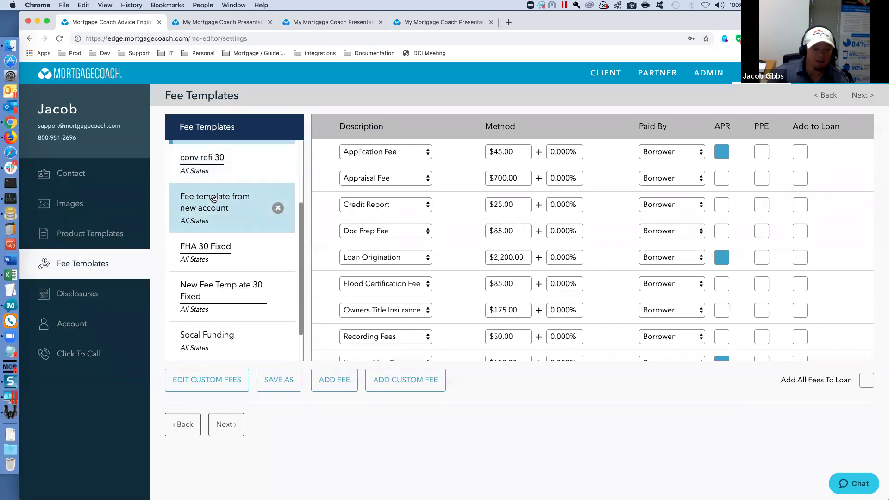
{"action": "scroll", "coordinate": [213, 199], "scroll_direction": "down", "scroll_amount": 1}
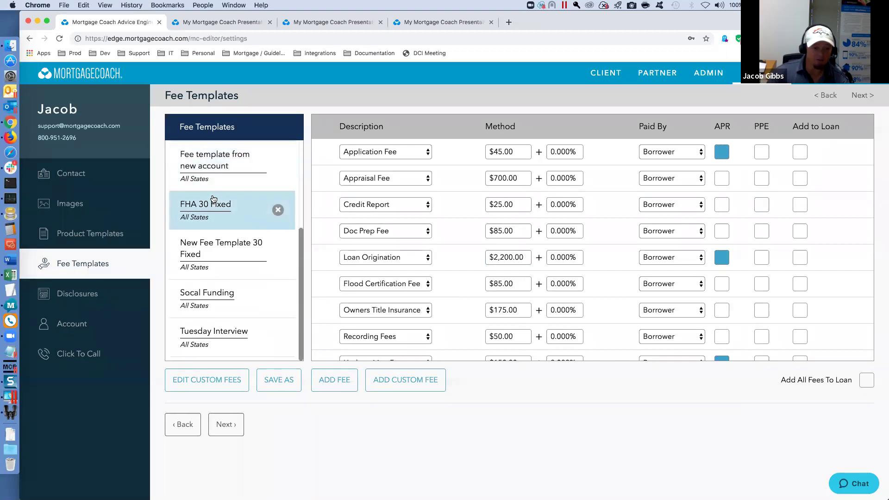
{"action": "left_click", "coordinate": [212, 340]}
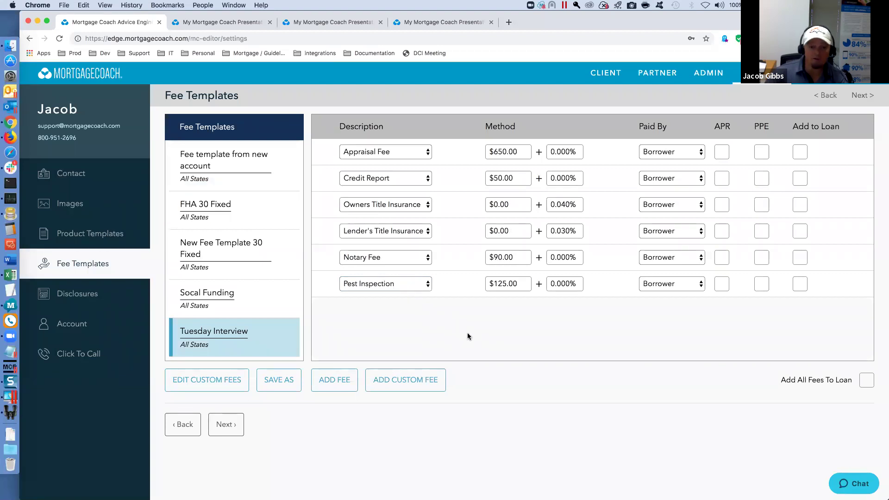
{"action": "left_click", "coordinate": [84, 235]}
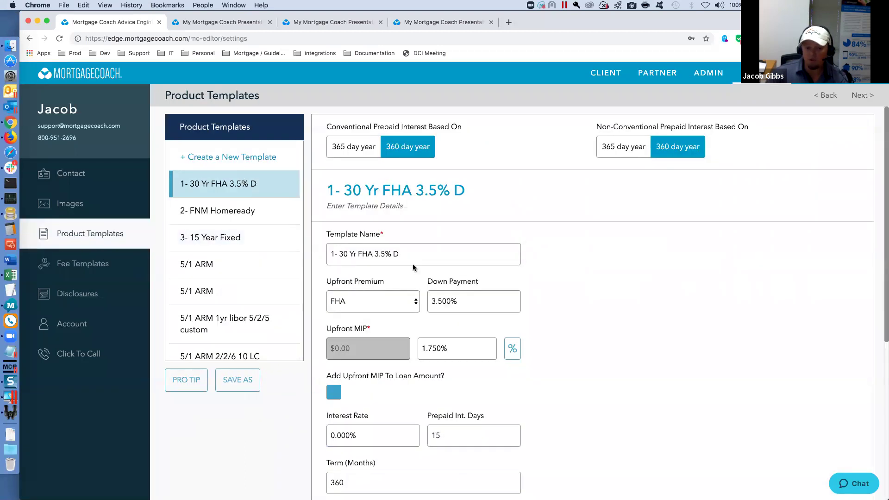
- Review the 1- 30 Yr FHA 3.5% D product template settings, then return to Fee Templates
{"action": "scroll", "coordinate": [413, 263], "scroll_direction": "down", "scroll_amount": 5}
{"action": "scroll", "coordinate": [406, 378], "scroll_direction": "down", "scroll_amount": 7}
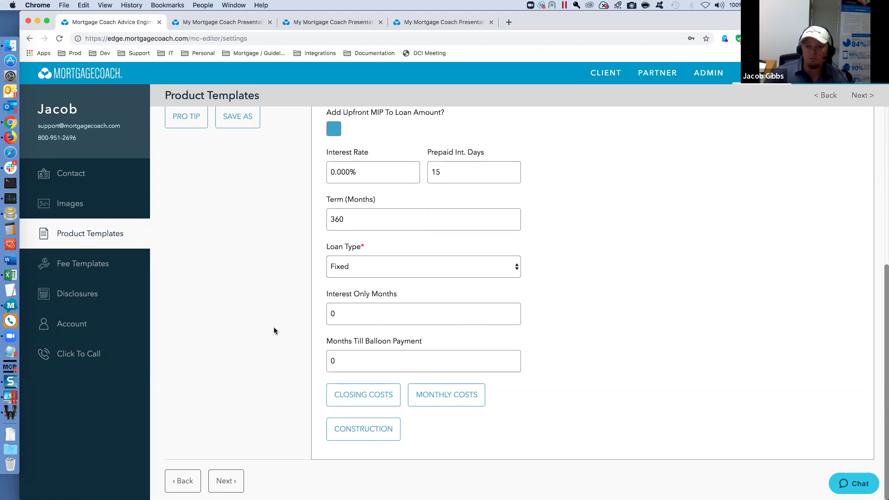
{"action": "mouse_move", "coordinate": [511, 309]}
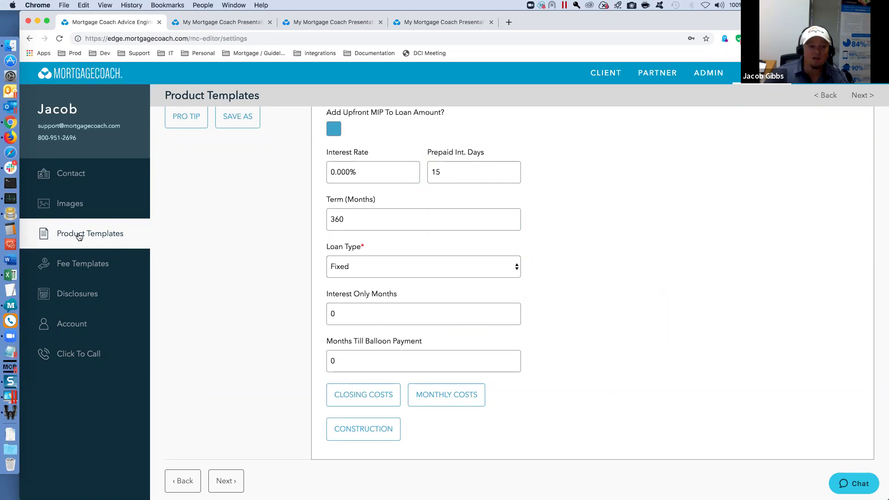
{"action": "scroll", "coordinate": [240, 231], "scroll_direction": "down", "scroll_amount": 1}
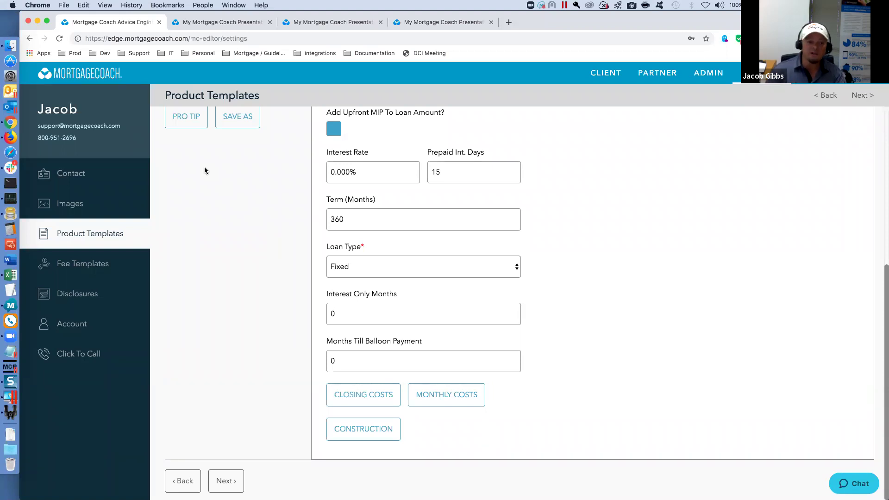
{"action": "scroll", "coordinate": [556, 250], "scroll_direction": "up", "scroll_amount": 6}
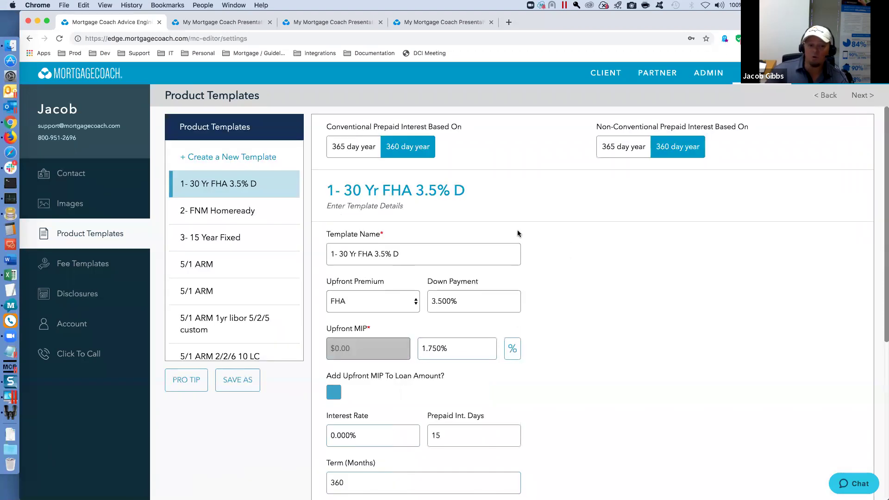
{"action": "left_click", "coordinate": [100, 264]}
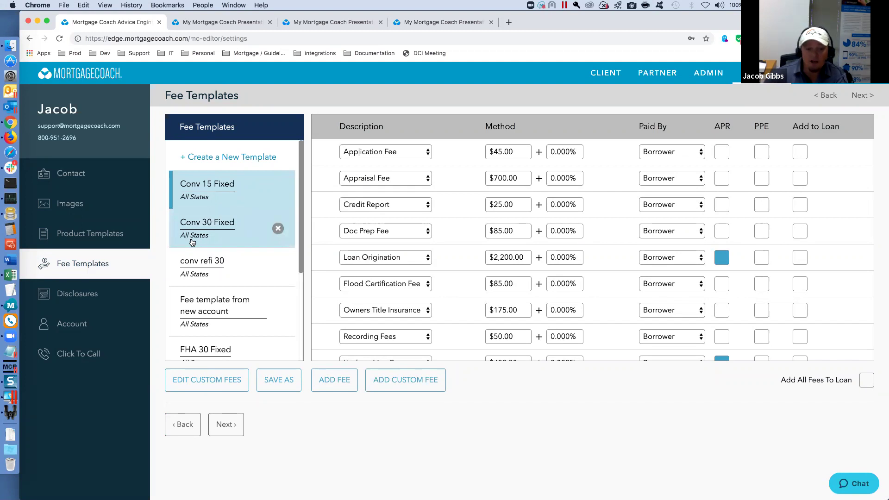
- Bring up Tuesday Interview with Appraisal Fee $650.00, Notary Fee $90.00 and Pest Inspection $125.00
{"action": "left_click", "coordinate": [195, 188]}
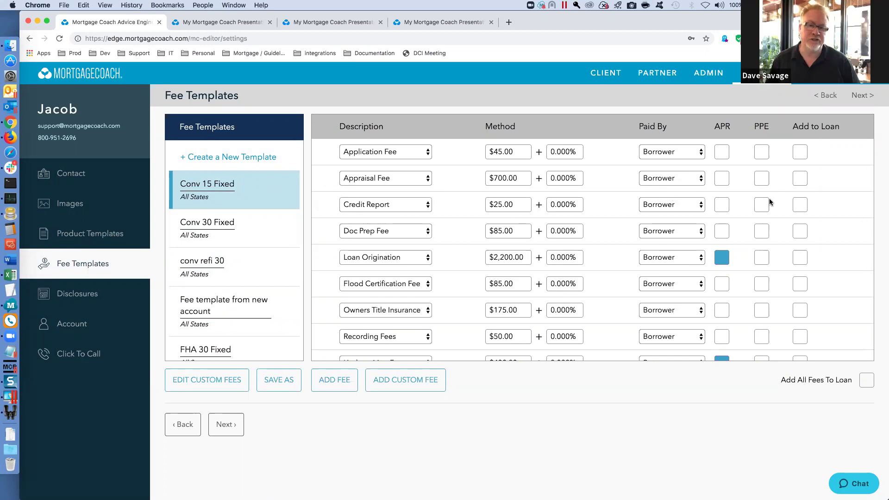
{"action": "scroll", "coordinate": [255, 272], "scroll_direction": "down", "scroll_amount": 3}
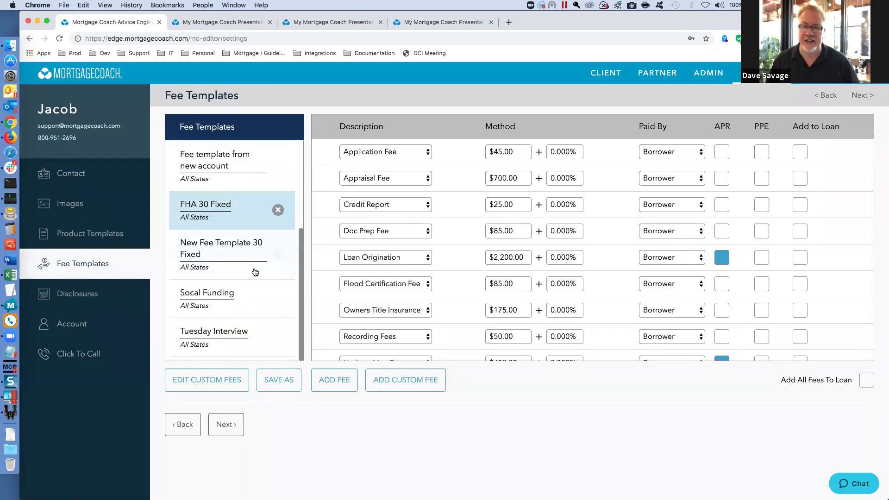
{"action": "left_click", "coordinate": [247, 332]}
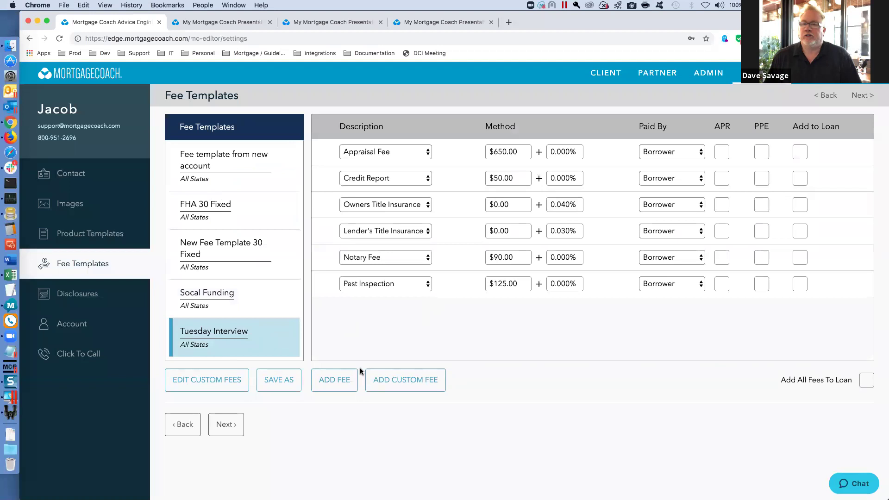
- Add a seventh fee row, first set to Lender Credit, then changed to Lender Concession
{"action": "left_click", "coordinate": [342, 379]}
{"action": "left_click", "coordinate": [426, 311]}
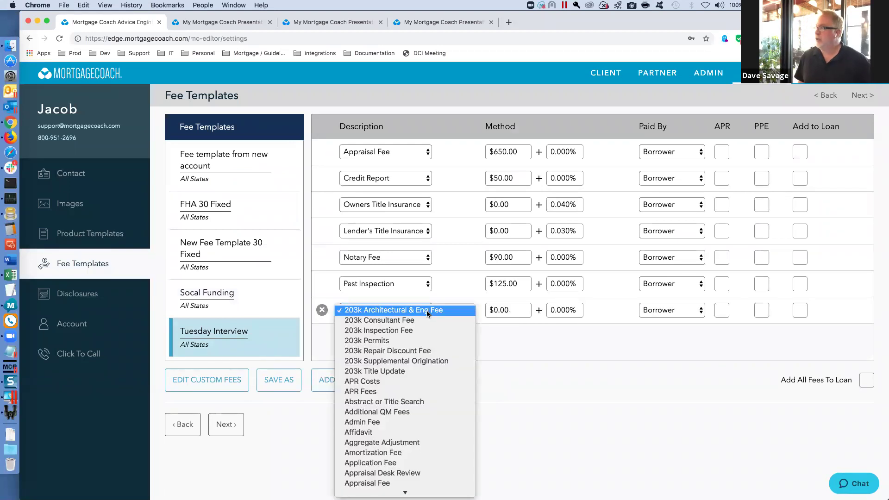
{"action": "scroll", "coordinate": [427, 314], "scroll_direction": "down", "scroll_amount": 10}
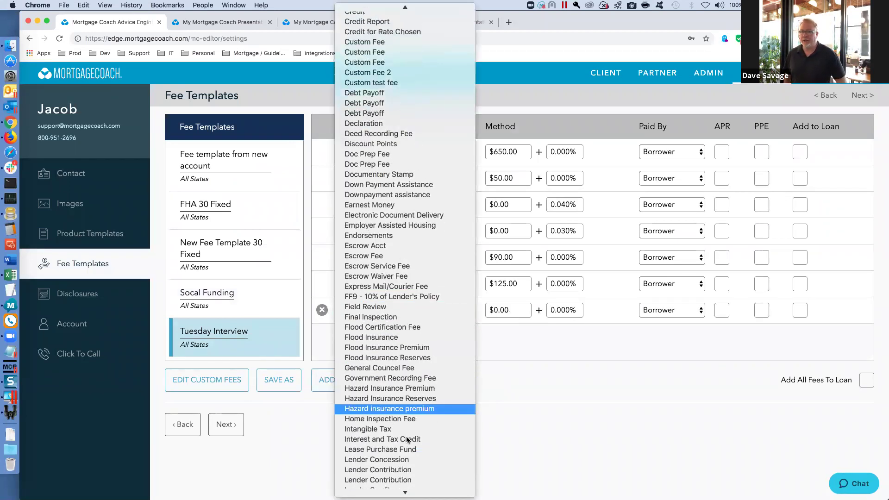
{"action": "scroll", "coordinate": [393, 461], "scroll_direction": "down", "scroll_amount": 2}
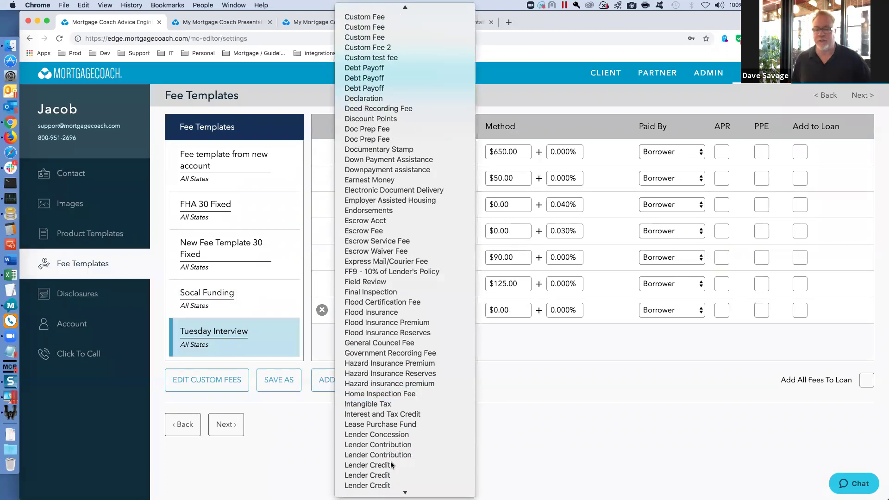
{"action": "left_click", "coordinate": [392, 465]}
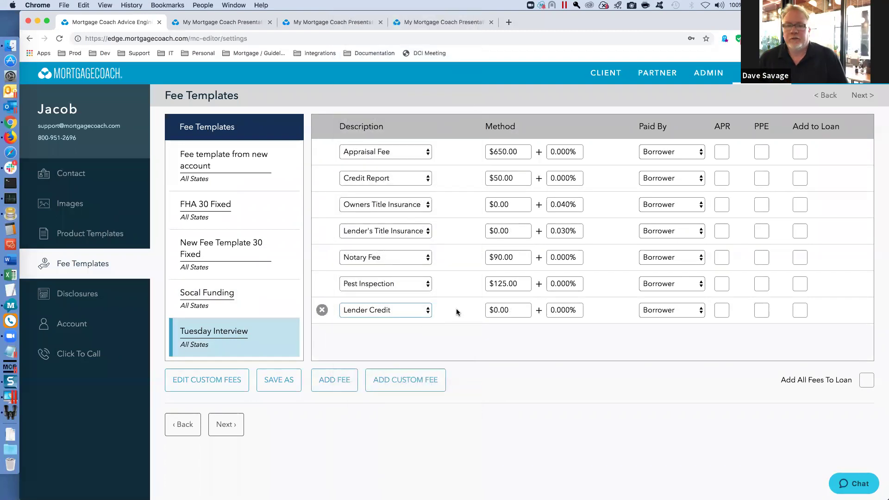
{"action": "left_click", "coordinate": [424, 312]}
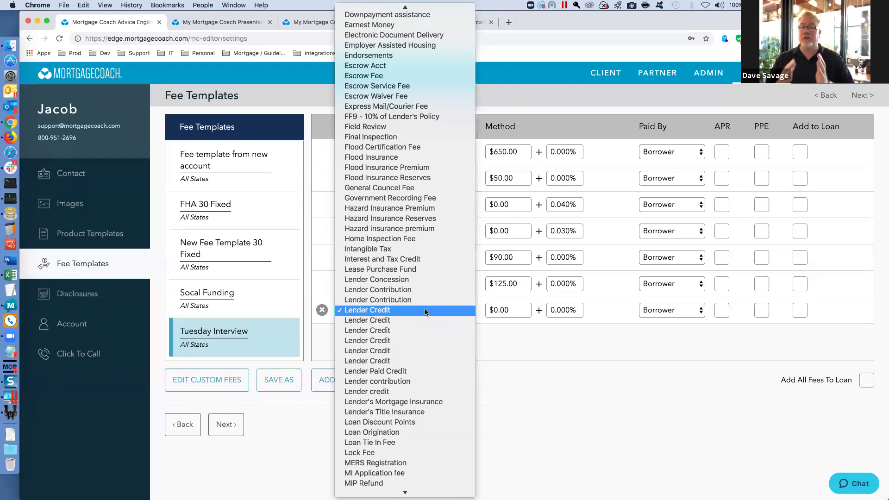
{"action": "left_click", "coordinate": [398, 280]}
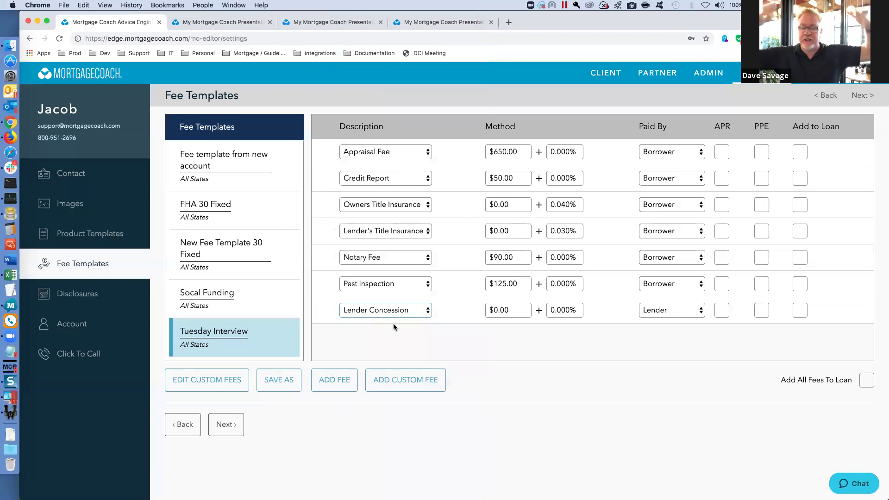
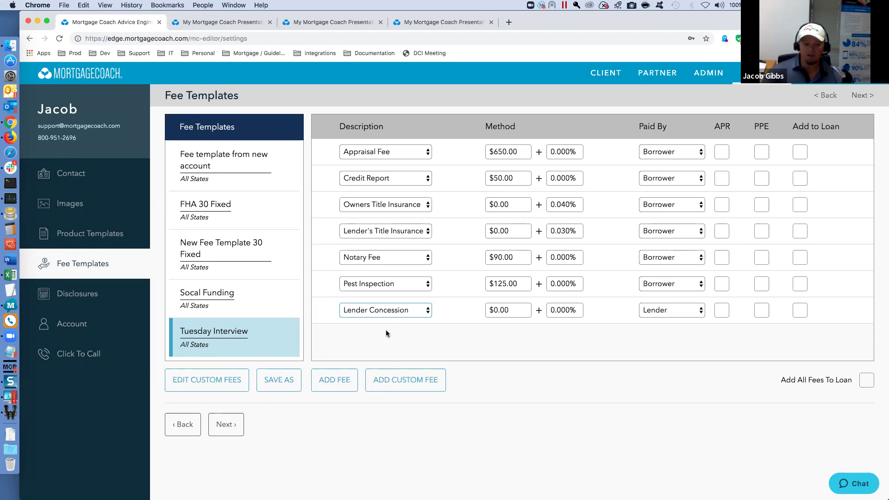
- Review the Lender Concession fee, keeping Lender as payer and the amount at $0.00
{"action": "left_click", "coordinate": [427, 311]}
{"action": "left_click", "coordinate": [427, 310]}
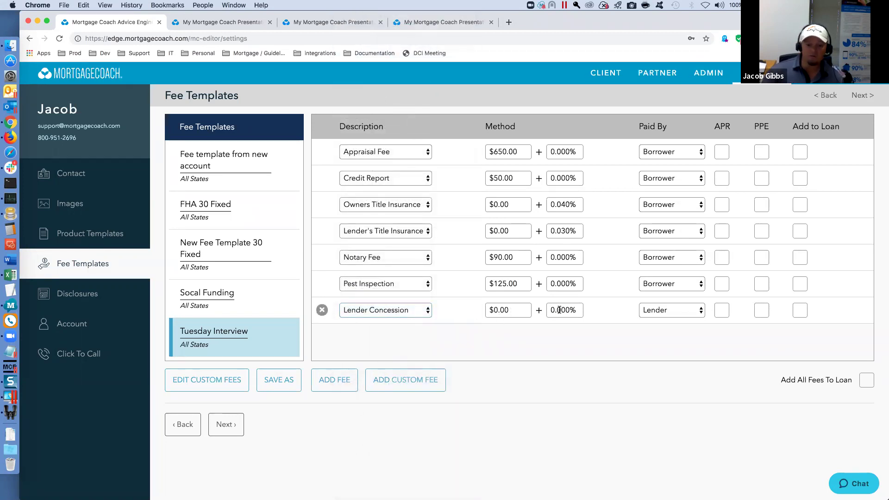
{"action": "left_click", "coordinate": [500, 310]}
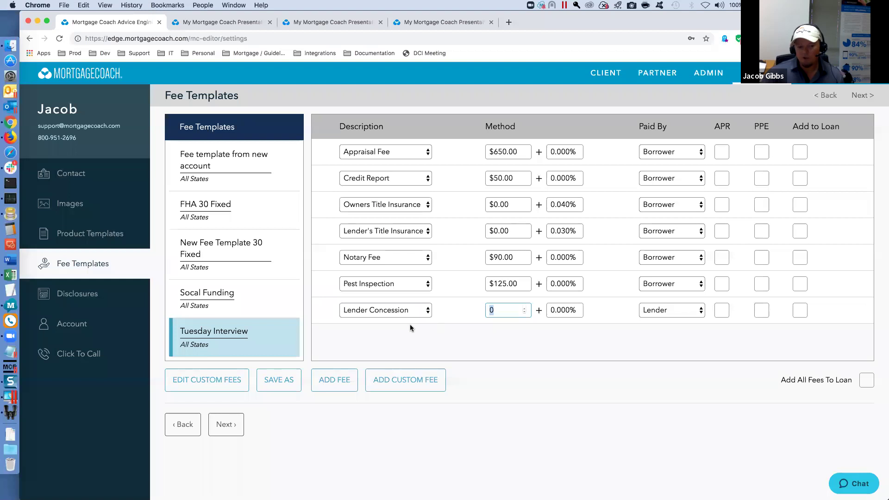
{"action": "left_click", "coordinate": [700, 313]}
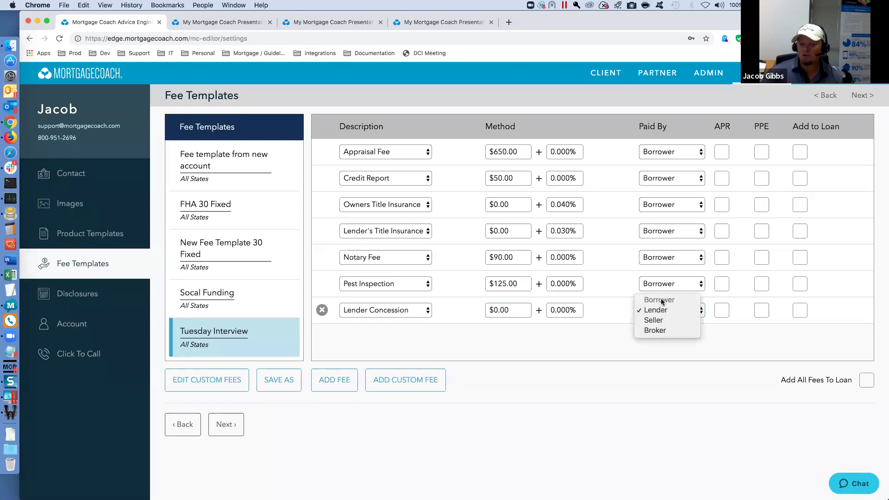
{"action": "left_click", "coordinate": [591, 333]}
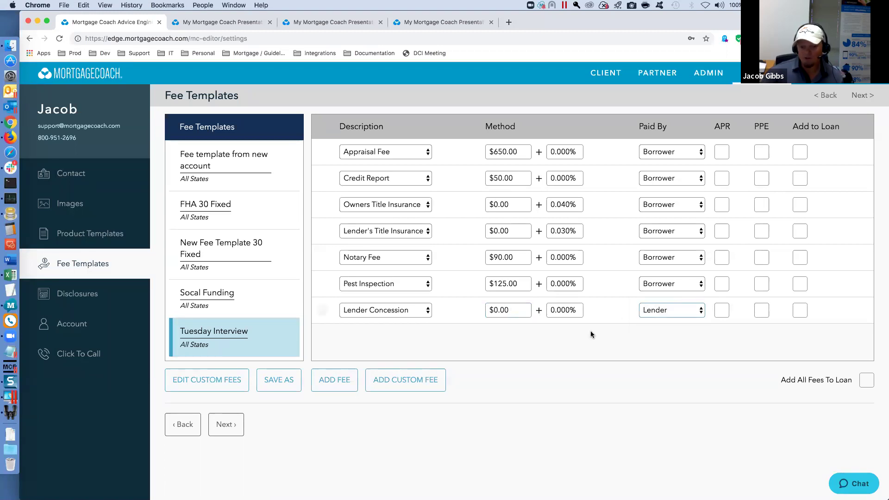
{"action": "left_click", "coordinate": [503, 310]}
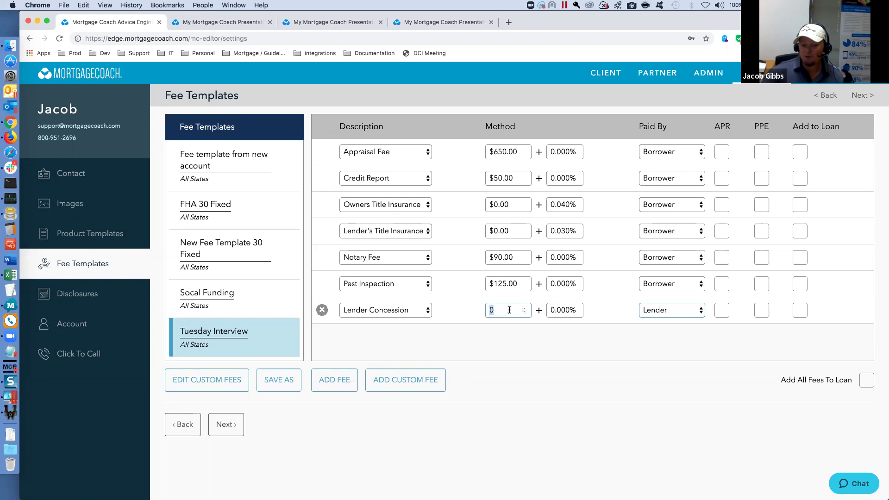
{"action": "left_click", "coordinate": [415, 334]}
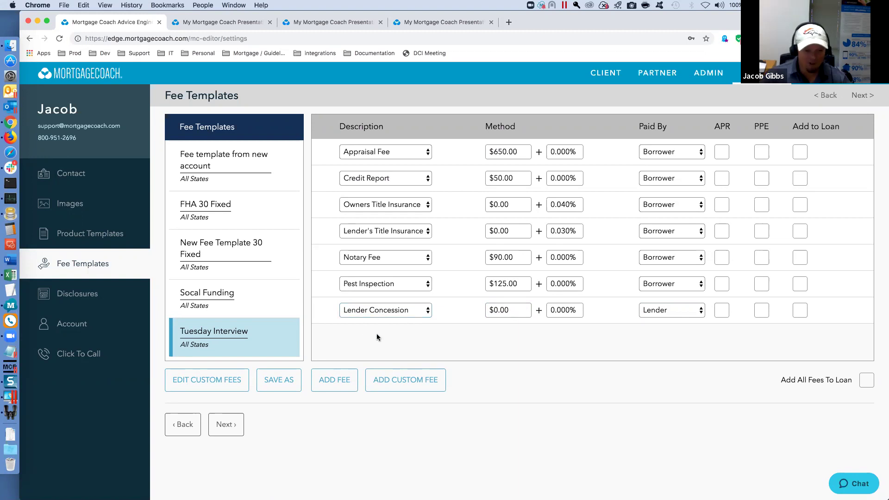
- From the client dashboard, browse Strategy Templates and Recent Clients, then start a new client
{"action": "left_click", "coordinate": [611, 79]}
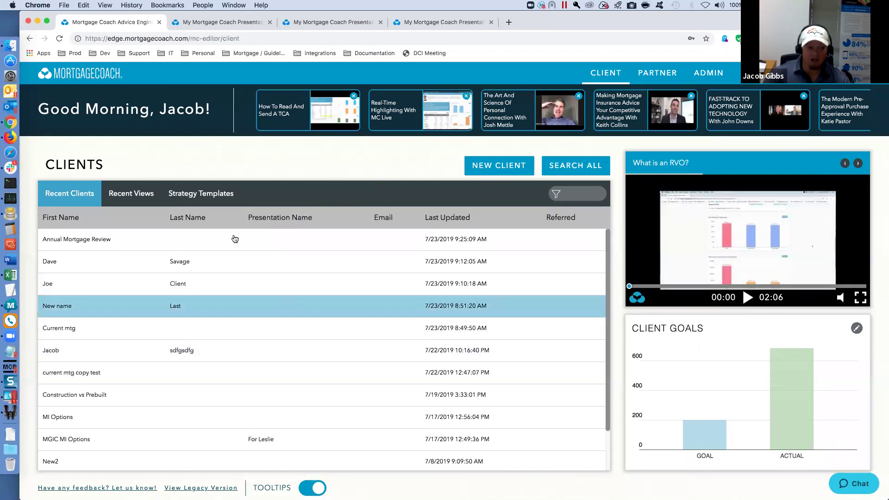
{"action": "left_click", "coordinate": [212, 194]}
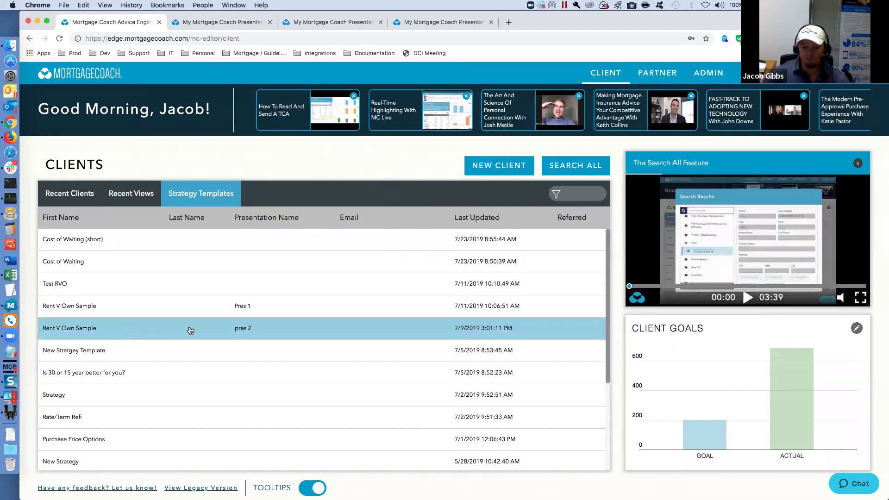
{"action": "left_click", "coordinate": [95, 191]}
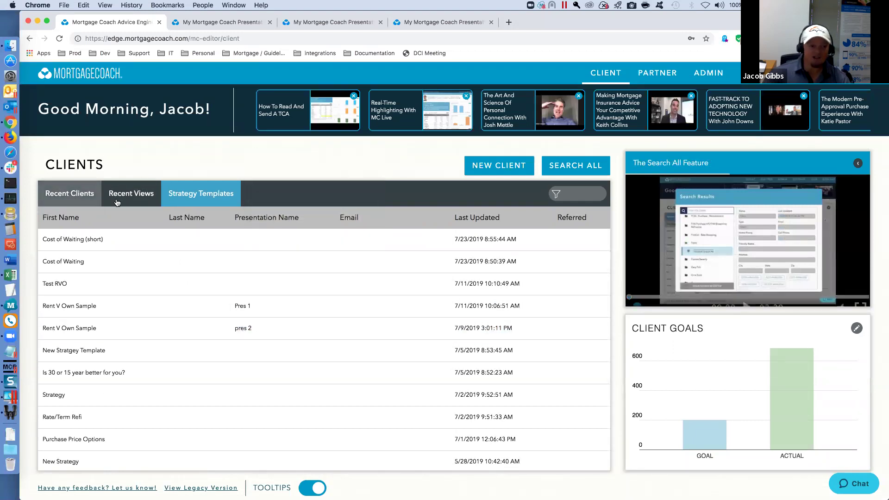
{"action": "left_click", "coordinate": [492, 171]}
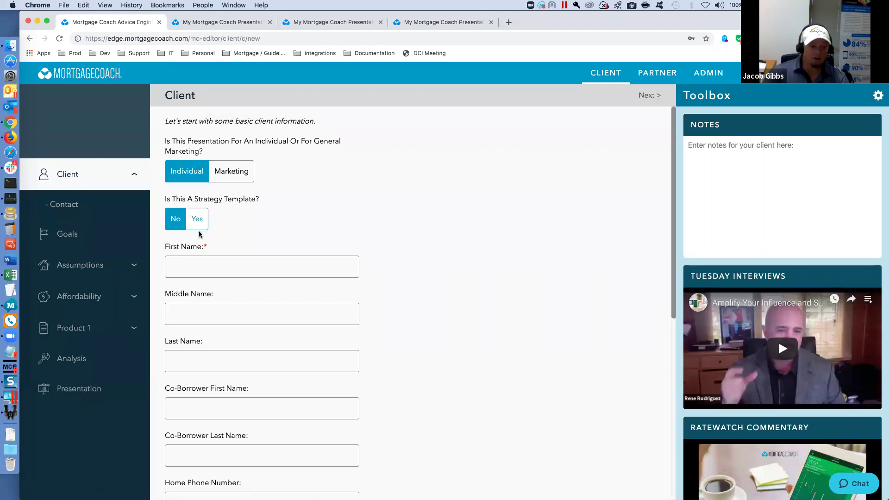
- Enter the client's first and last name, then replace the last name with a different one
{"action": "left_click", "coordinate": [193, 266]}
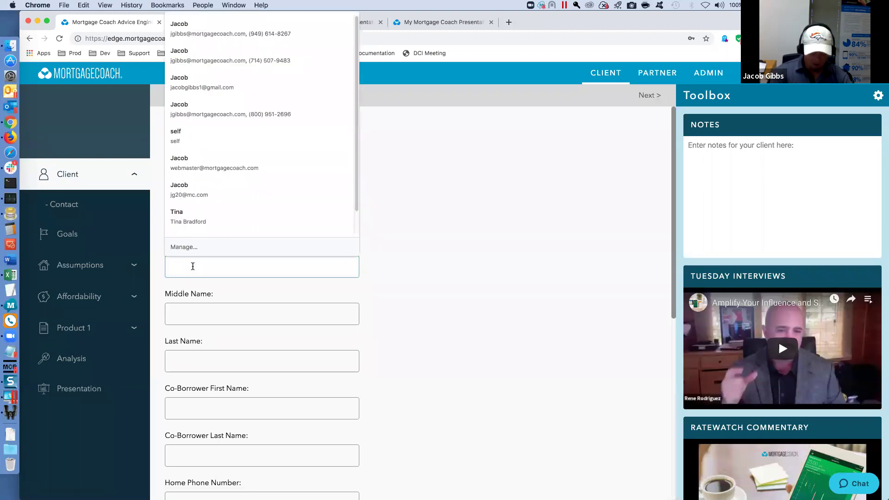
{"action": "key", "text": "Tab"}
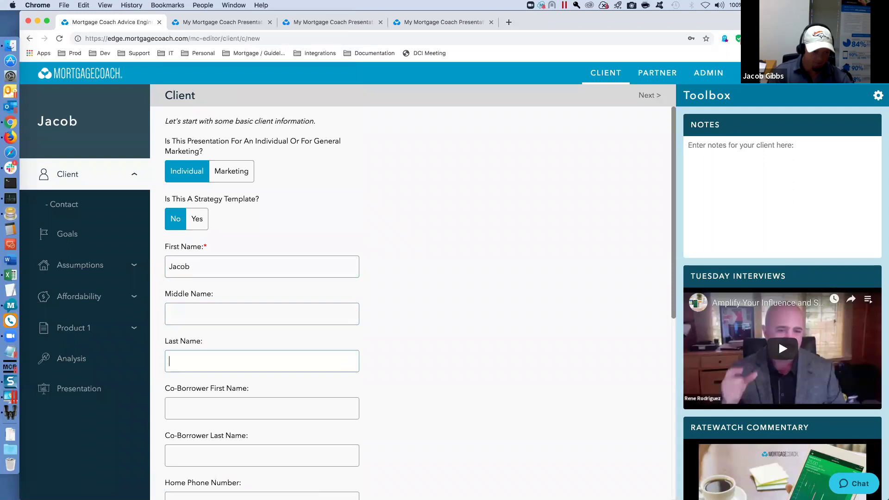
{"action": "key", "text": "Tab"}
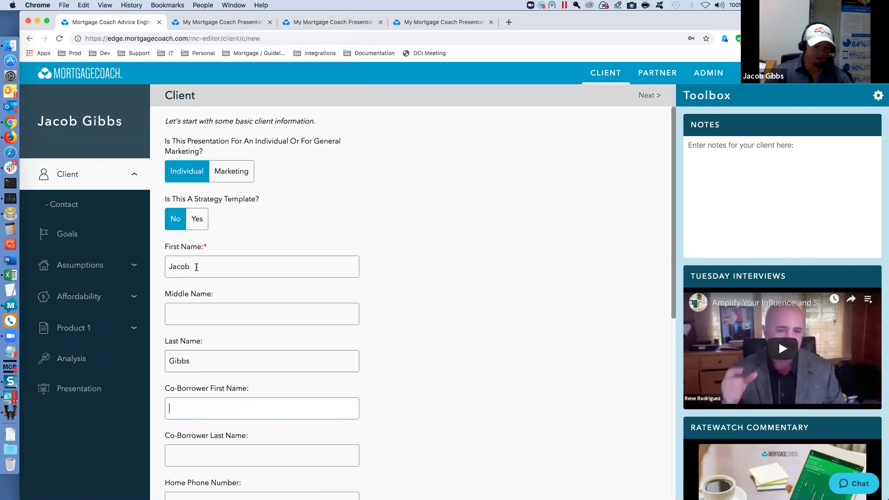
{"action": "double_click", "coordinate": [192, 361]}
{"action": "type", "text": "Renter"}
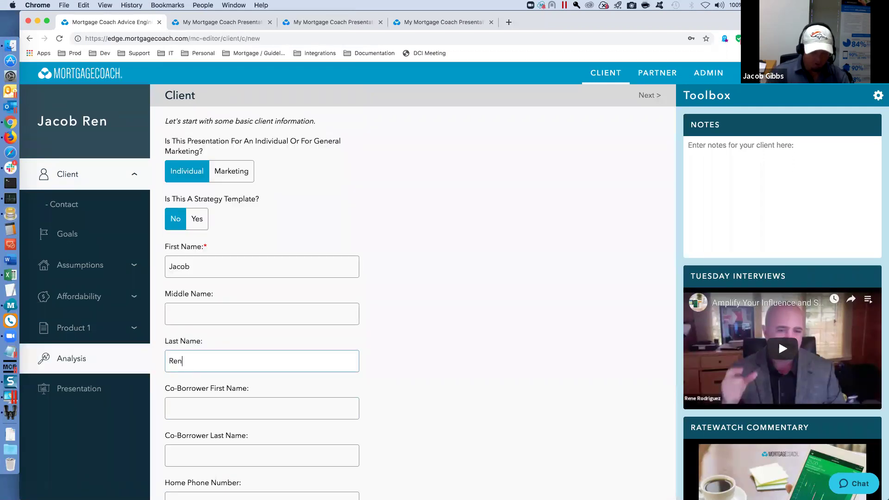
{"action": "left_click", "coordinate": [384, 333]}
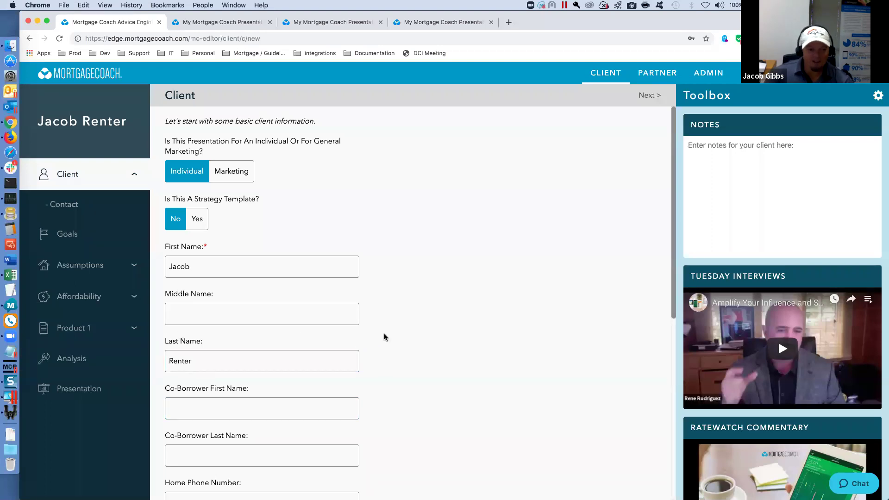
{"action": "scroll", "coordinate": [385, 333], "scroll_direction": "down", "scroll_amount": 4}
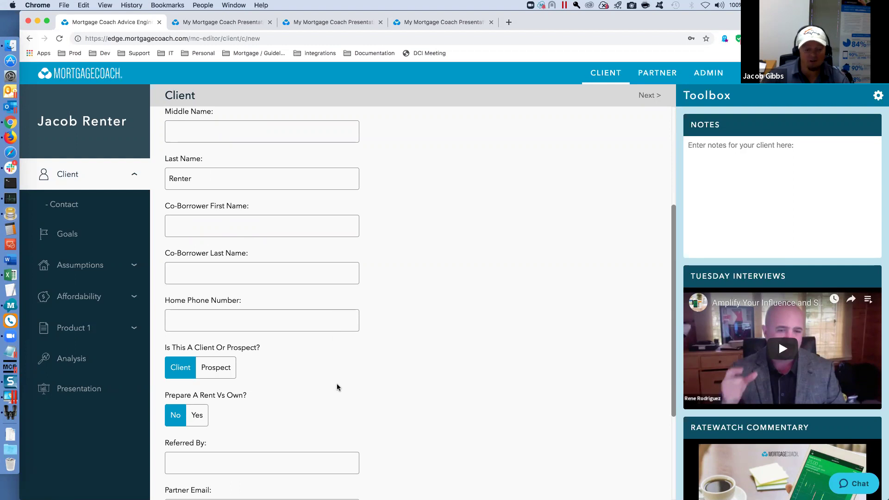
{"action": "mouse_move", "coordinate": [236, 402]}
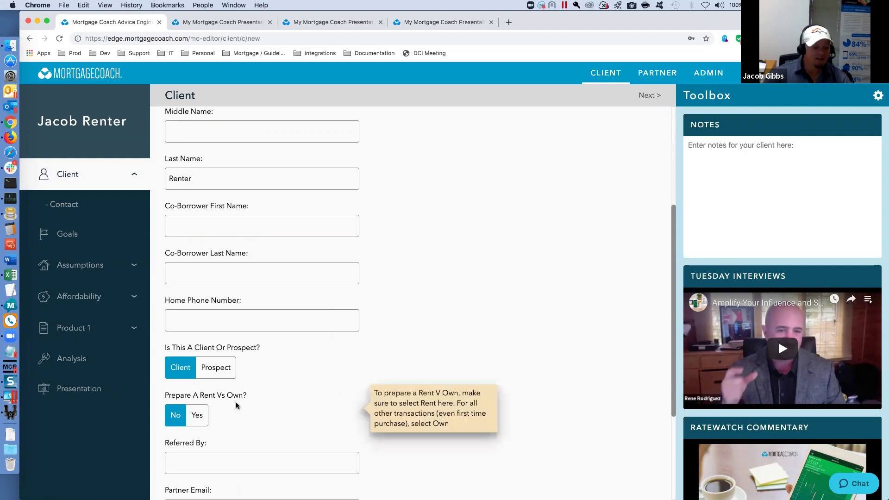
- Choose Yes for Prepare A Rent Vs Own analysis
{"action": "left_click", "coordinate": [198, 418]}
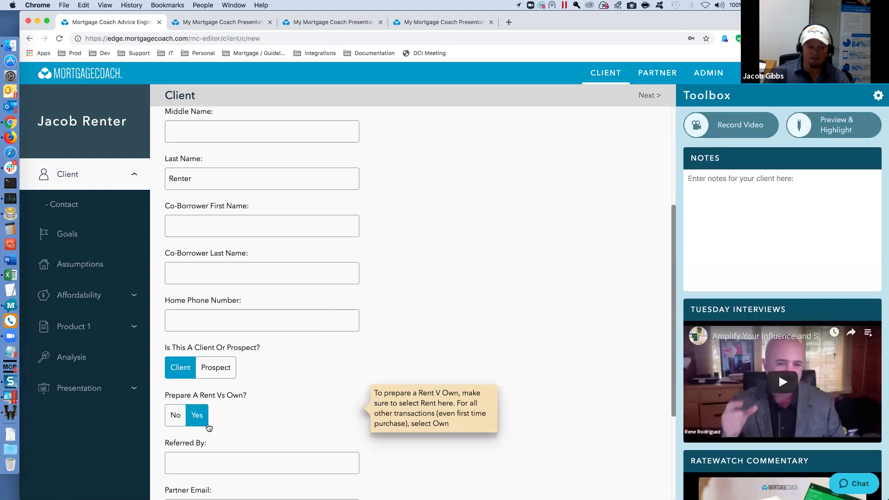
{"action": "scroll", "coordinate": [248, 392], "scroll_direction": "down", "scroll_amount": 2}
{"action": "left_click", "coordinate": [206, 413]}
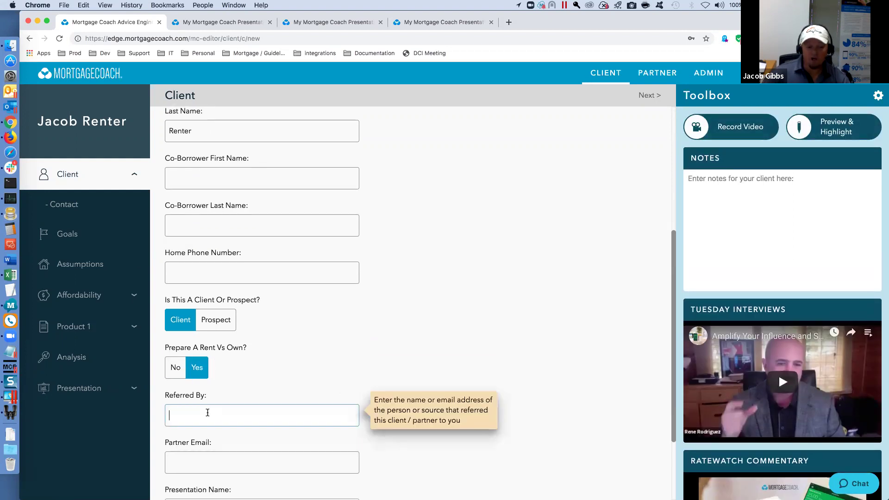
{"action": "scroll", "coordinate": [199, 415], "scroll_direction": "down", "scroll_amount": 2}
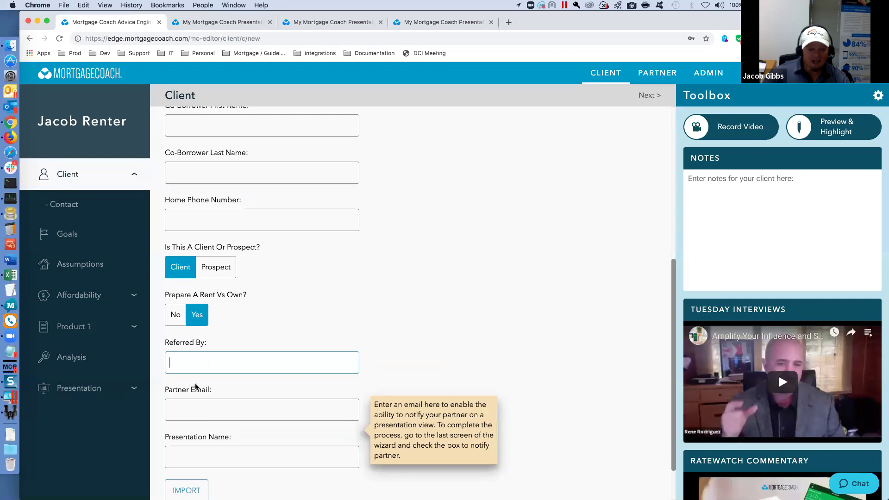
{"action": "mouse_move", "coordinate": [206, 290]}
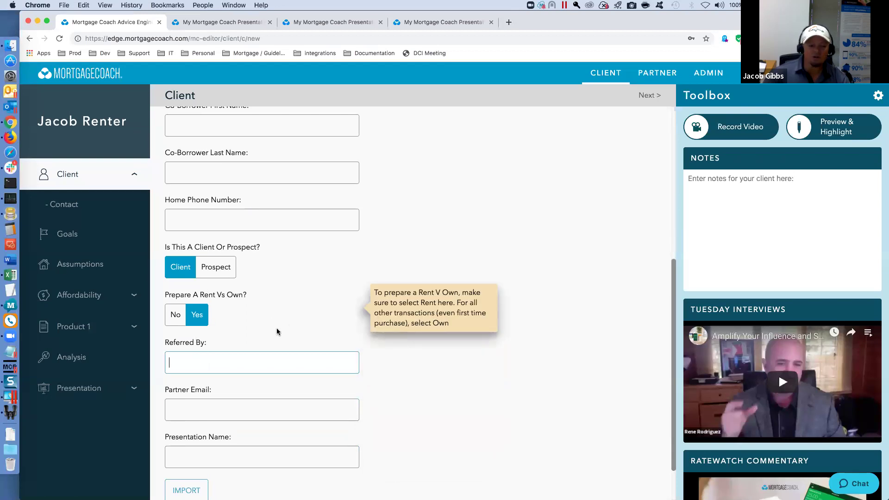
{"action": "mouse_move", "coordinate": [232, 346]}
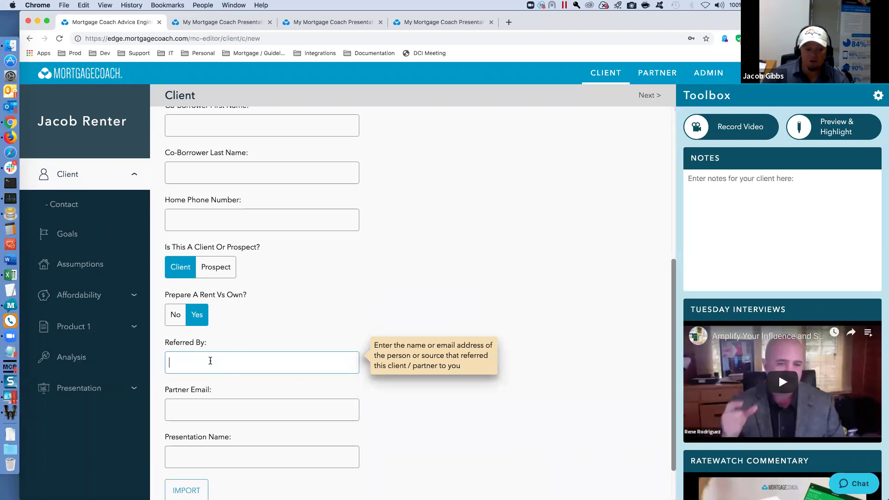
- Enter the partner's e-mail address and continue to the Contact page
{"action": "left_click", "coordinate": [193, 411]}
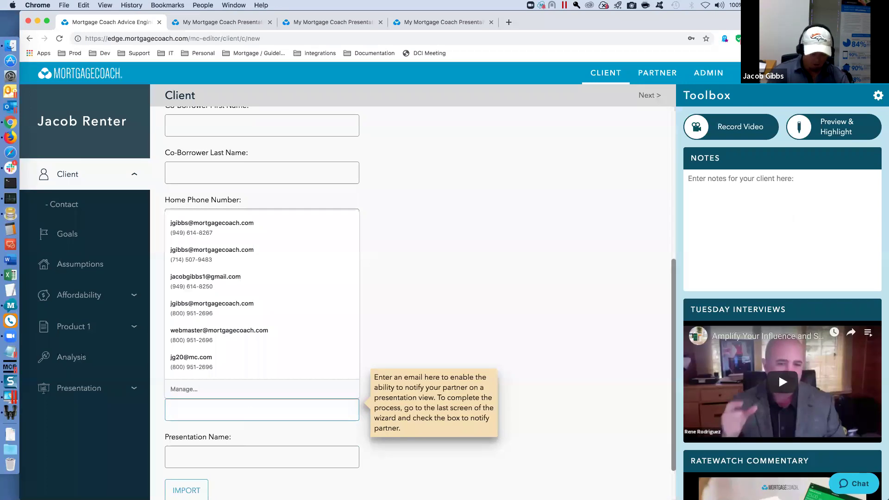
{"action": "type", "text": "partner@email.com"}
{"action": "key", "text": "Tab"}
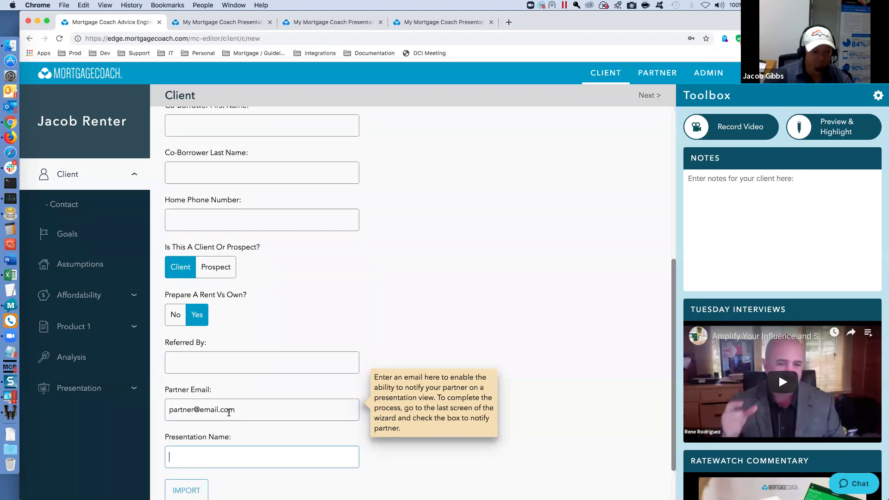
{"action": "left_click", "coordinate": [70, 209]}
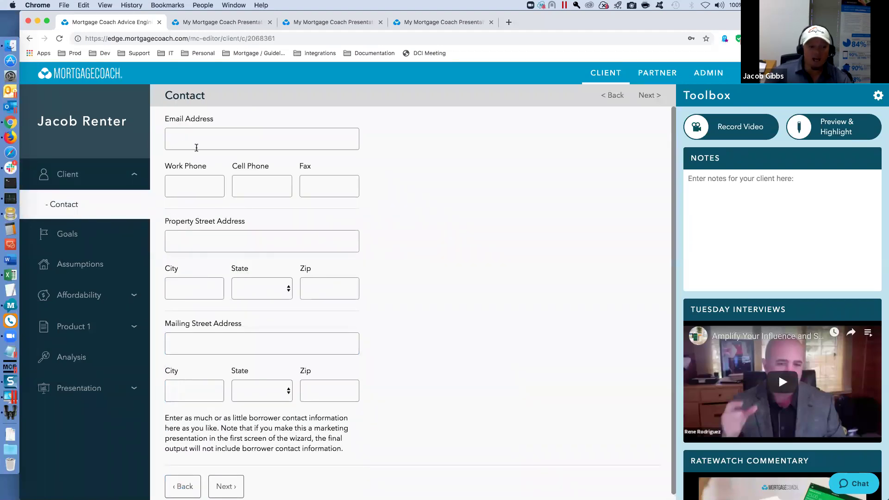
- Mark Get My First Home as a goal and set $2,000 current rent with 3% annual increase
{"action": "left_click", "coordinate": [59, 242]}
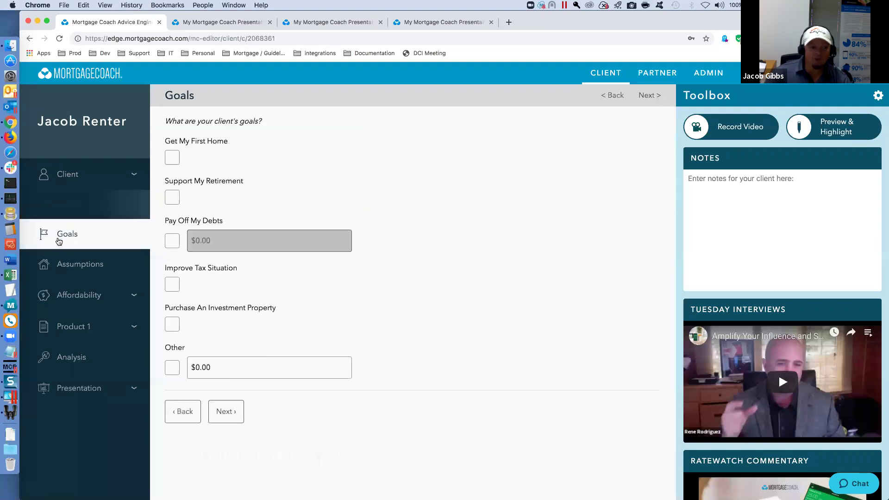
{"action": "left_click", "coordinate": [173, 161]}
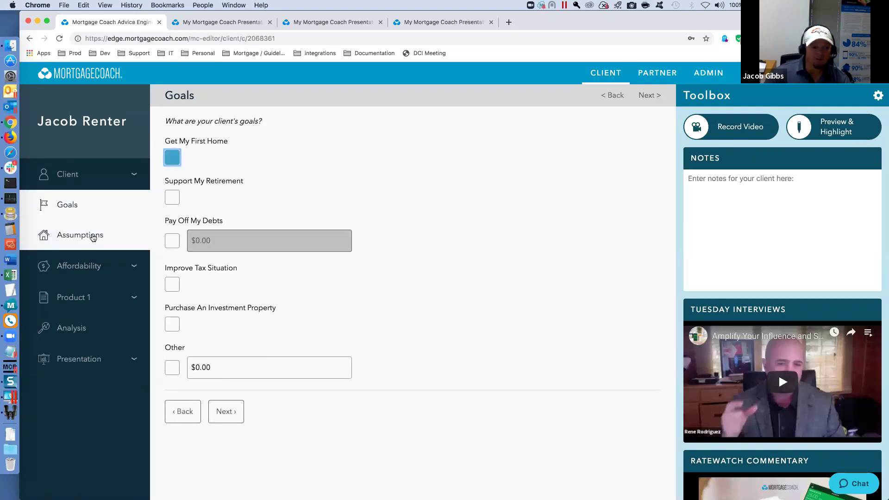
{"action": "left_click", "coordinate": [93, 237]}
{"action": "left_click", "coordinate": [190, 162]}
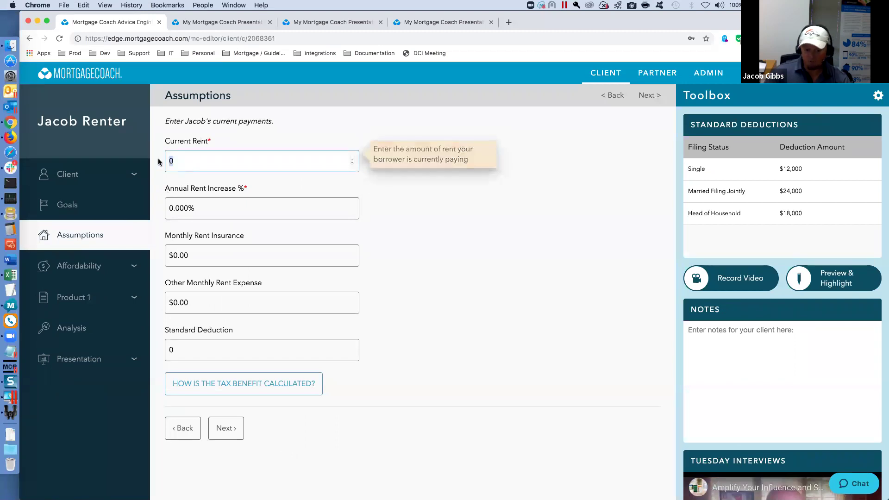
{"action": "type", "text": "2000"}
{"action": "key", "text": "Tab"}
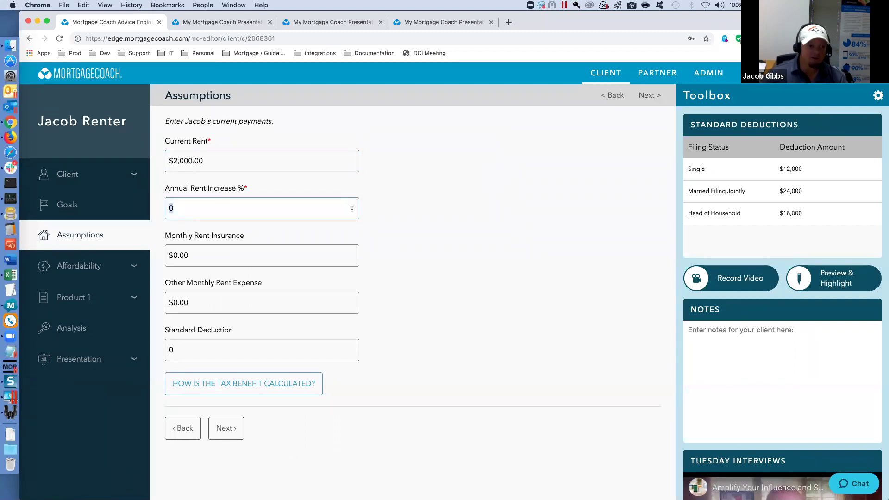
{"action": "type", "text": "3"}
{"action": "key", "text": "Tab"}
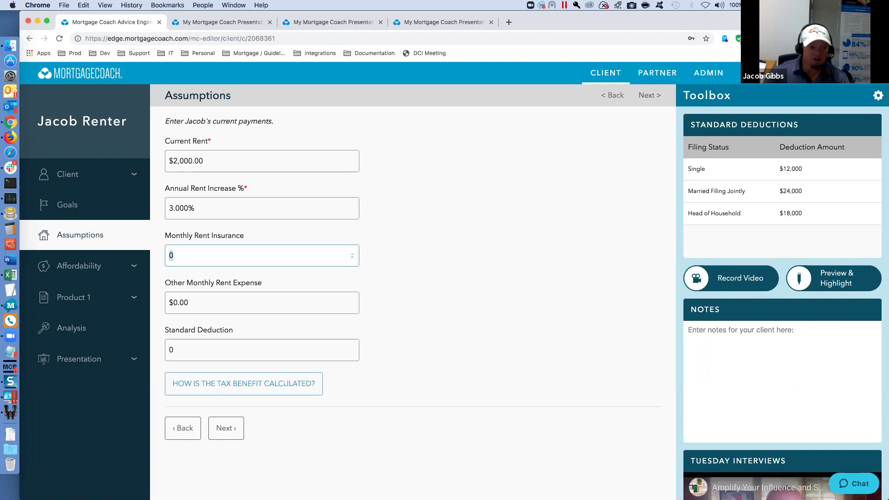
{"action": "mouse_move", "coordinate": [176, 210]}
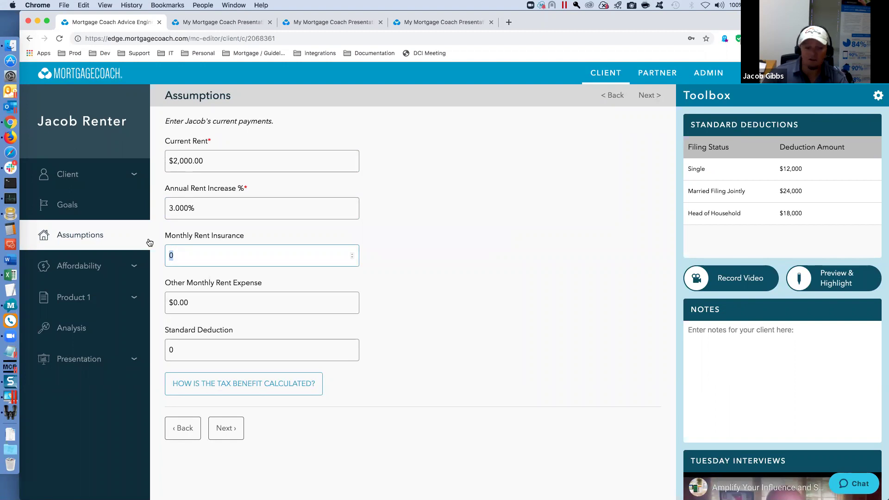
- Enter a 12000 standard deduction and continue to the Affordability page
{"action": "left_click", "coordinate": [184, 348]}
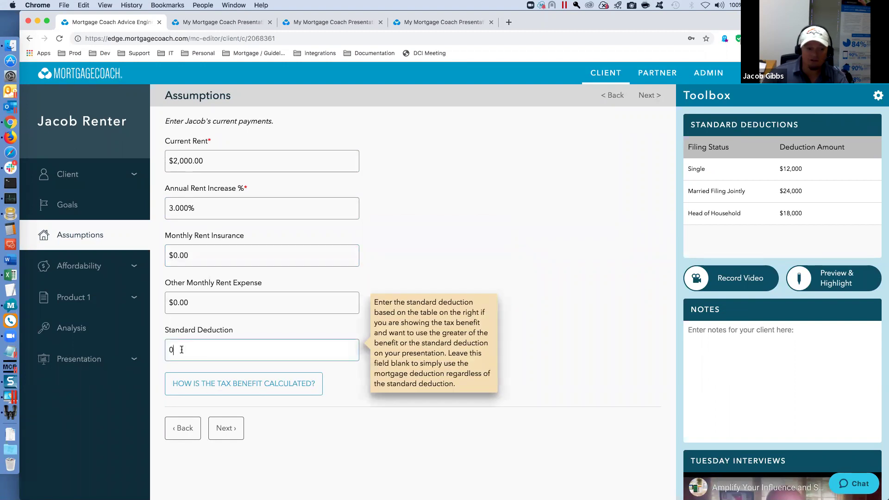
{"action": "type", "text": "12000"}
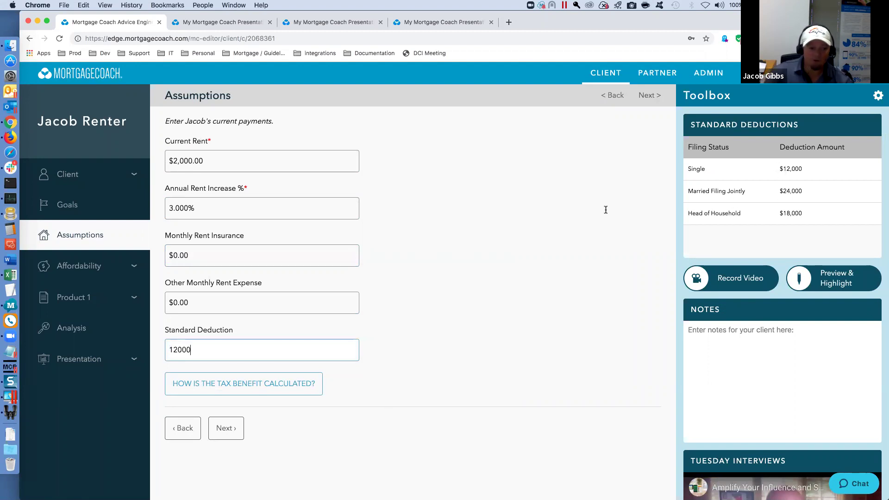
{"action": "left_click", "coordinate": [224, 301]}
{"action": "mouse_move", "coordinate": [214, 244]}
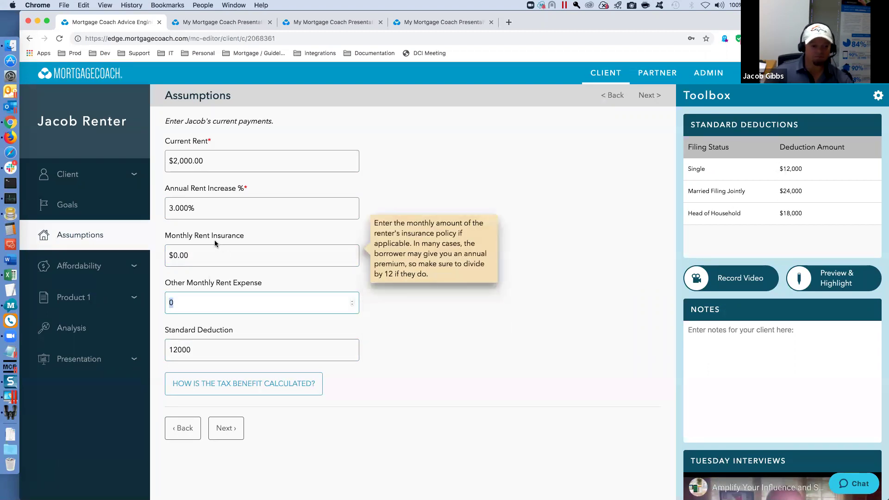
{"action": "mouse_move", "coordinate": [160, 319]}
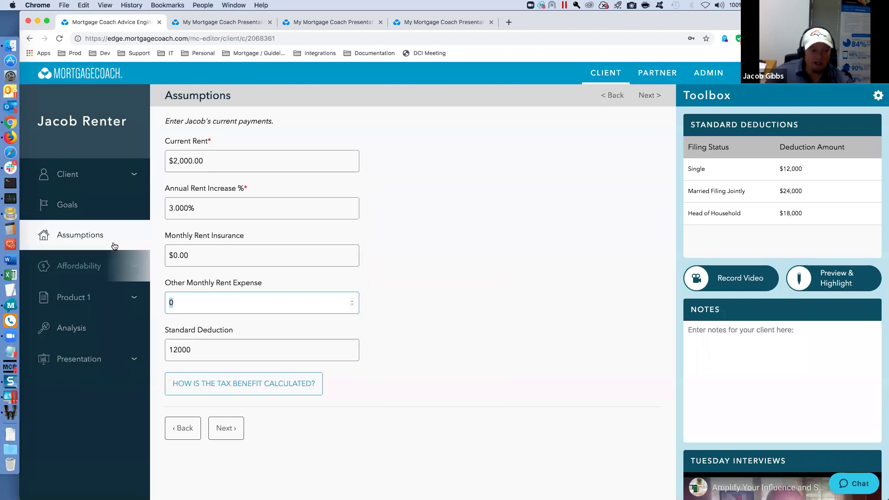
{"action": "left_click", "coordinate": [225, 427]}
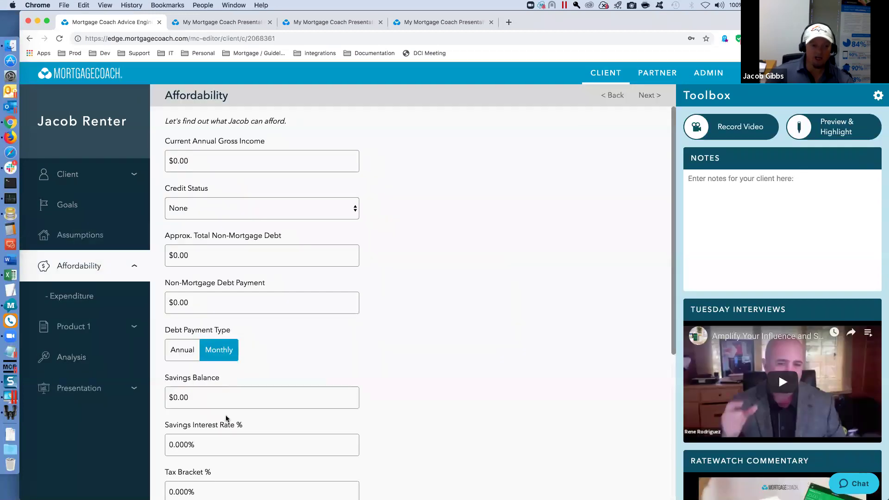
- Set Tax Bracket % to 25 and go to the Product 1 loan details
{"action": "mouse_move", "coordinate": [224, 201]}
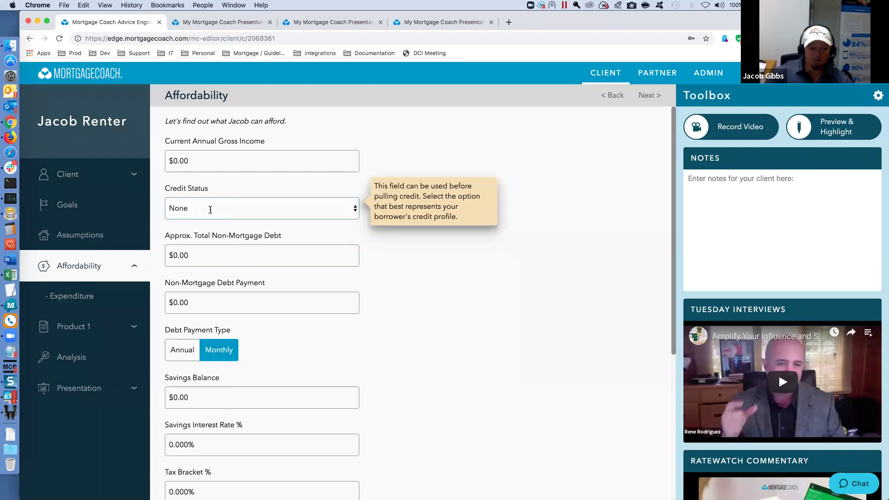
{"action": "scroll", "coordinate": [226, 328], "scroll_direction": "down", "scroll_amount": 3}
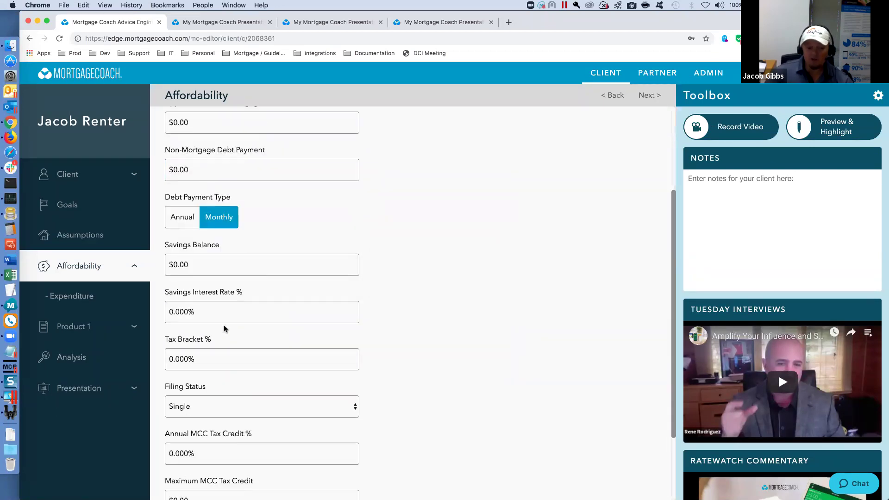
{"action": "left_click", "coordinate": [199, 355]}
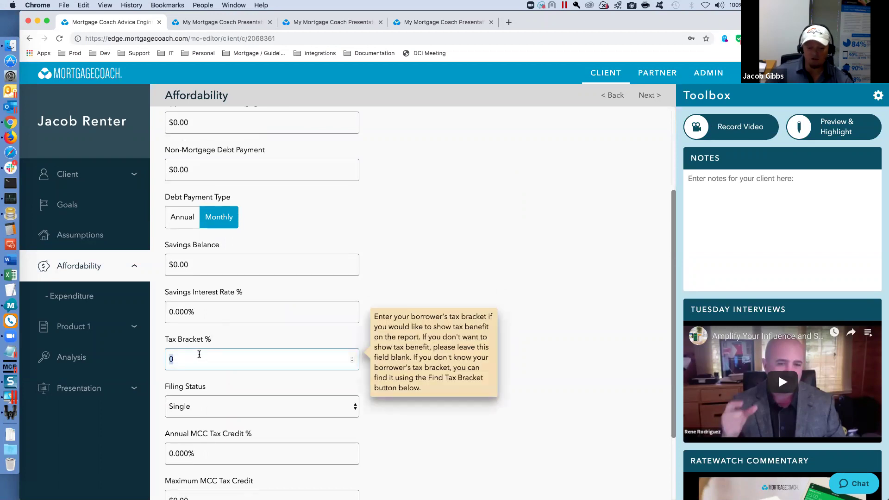
{"action": "type", "text": "25"}
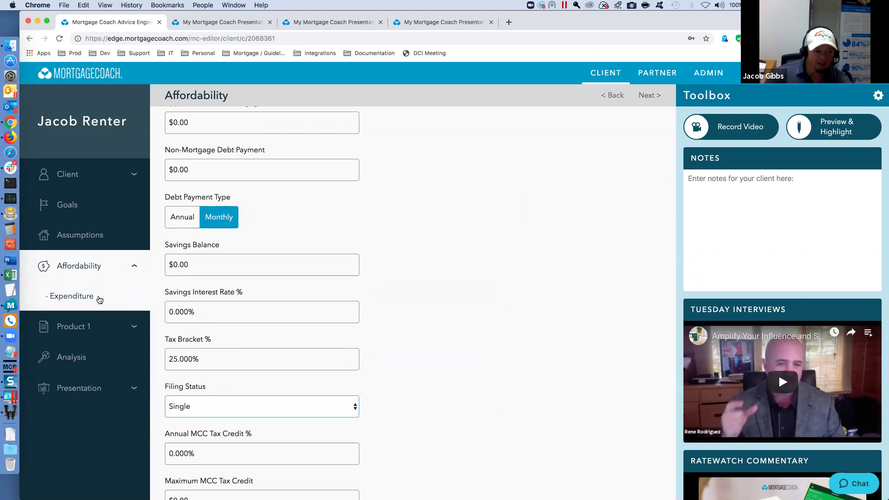
{"action": "left_click", "coordinate": [88, 325]}
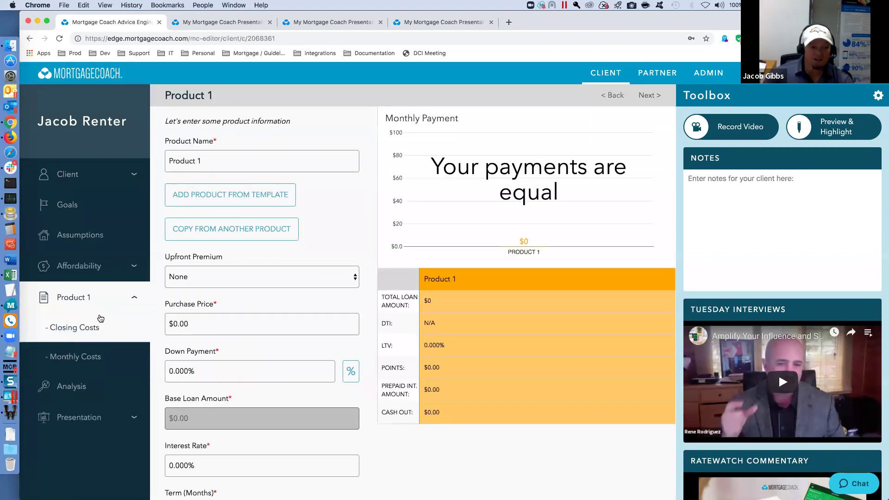
- Rename the product '30 Year Fixed', load the 1- 30 Yr FHA 3.5% D template, and append 'FHA'
{"action": "left_click", "coordinate": [211, 159]}
{"action": "left_click_drag", "start_coordinate": [211, 159], "coordinate": [166, 160]}
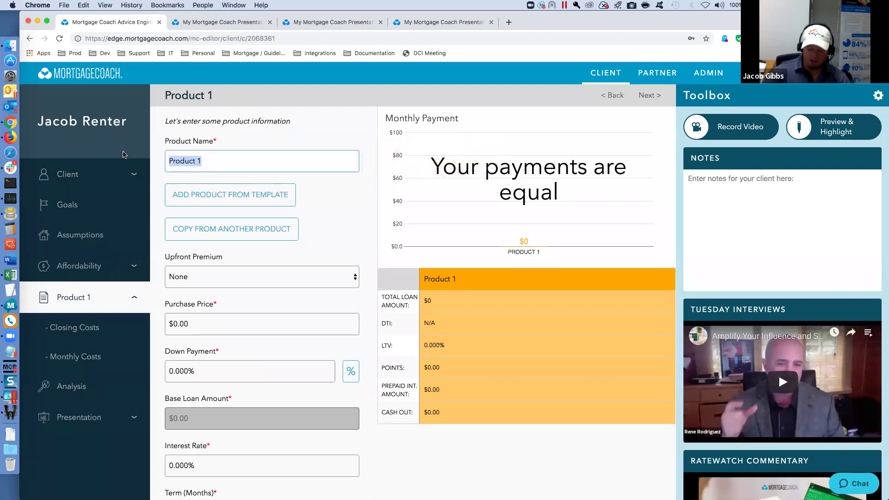
{"action": "type", "text": "30 Ye"}
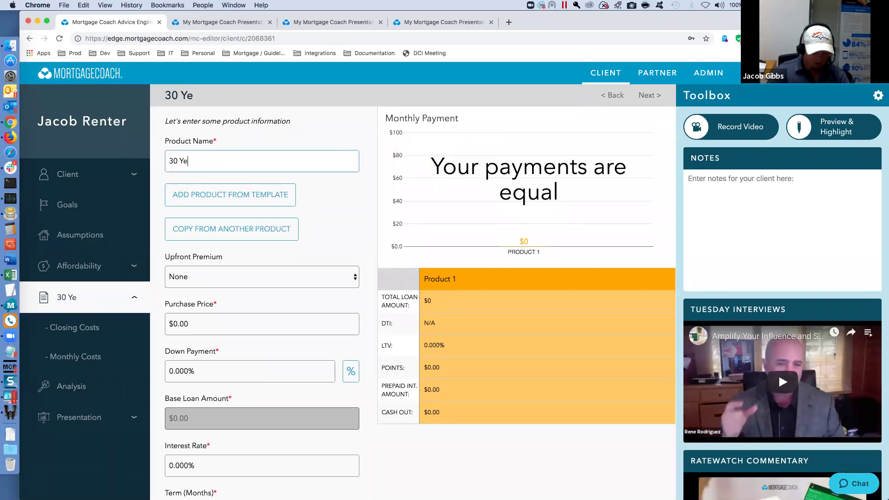
{"action": "type", "text": "ar Fixed"}
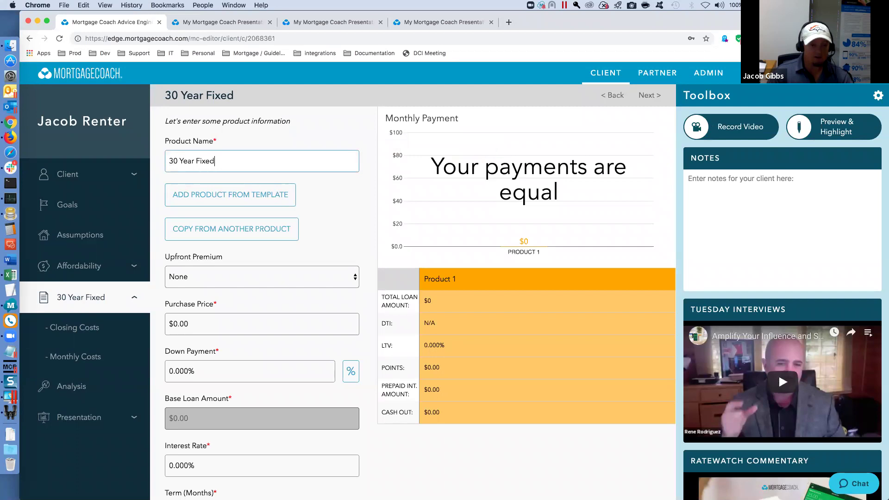
{"action": "left_click", "coordinate": [222, 200]}
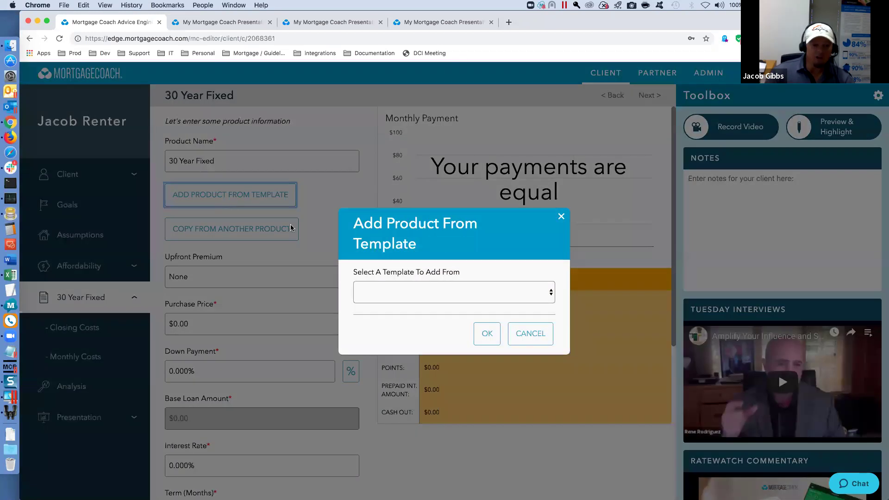
{"action": "left_click", "coordinate": [424, 293]}
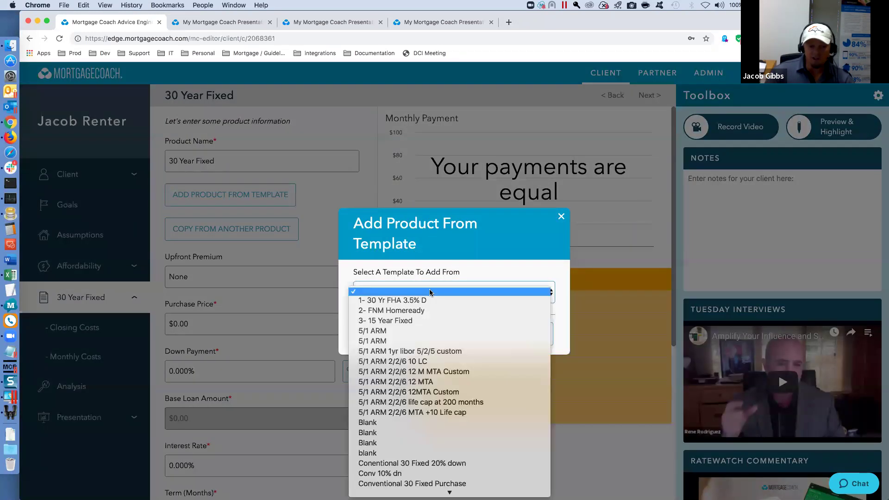
{"action": "left_click", "coordinate": [408, 300]}
{"action": "left_click", "coordinate": [484, 332]}
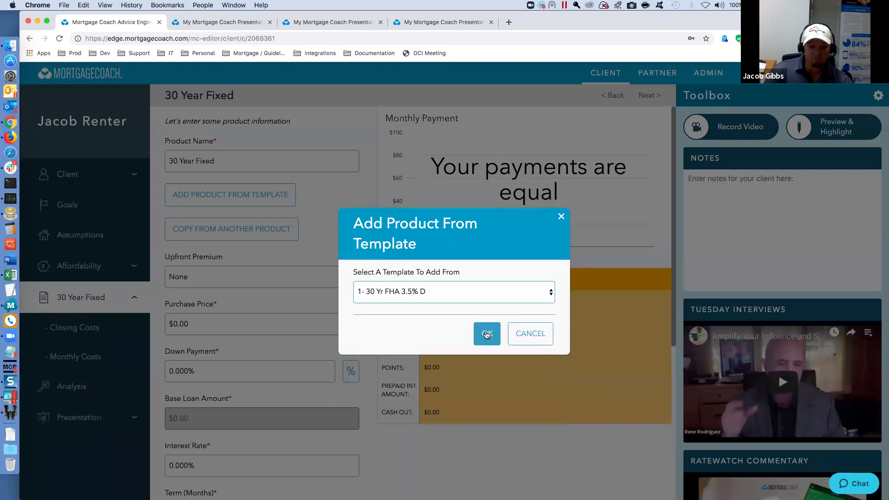
{"action": "type", "text": "FHA"}
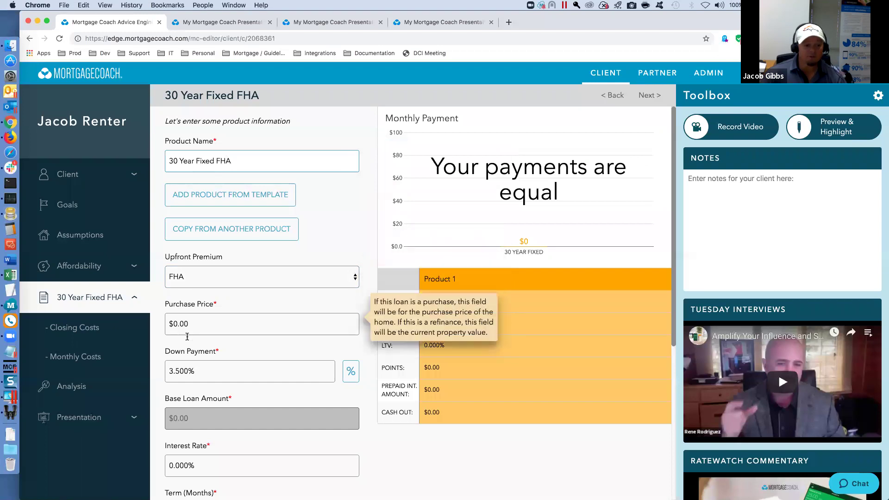
- Set a $350,000 purchase price and correct the down payment back to 3.5%
{"action": "left_click", "coordinate": [192, 321]}
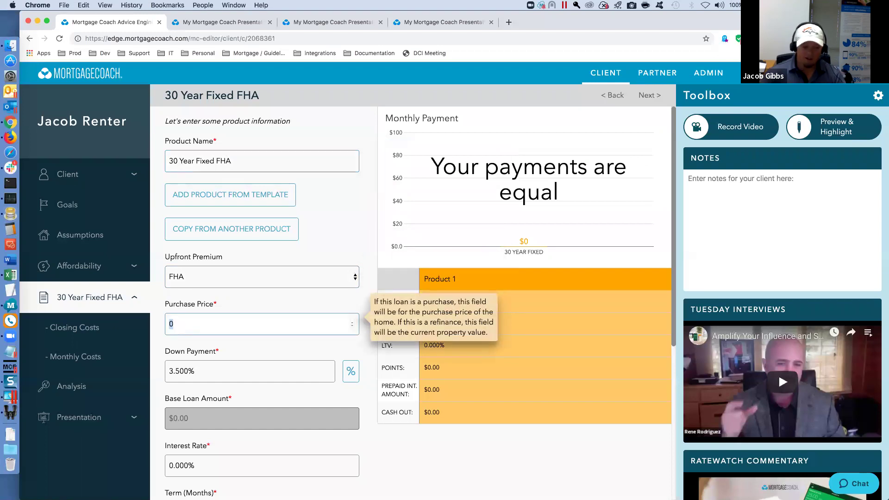
{"action": "type", "text": "350000"}
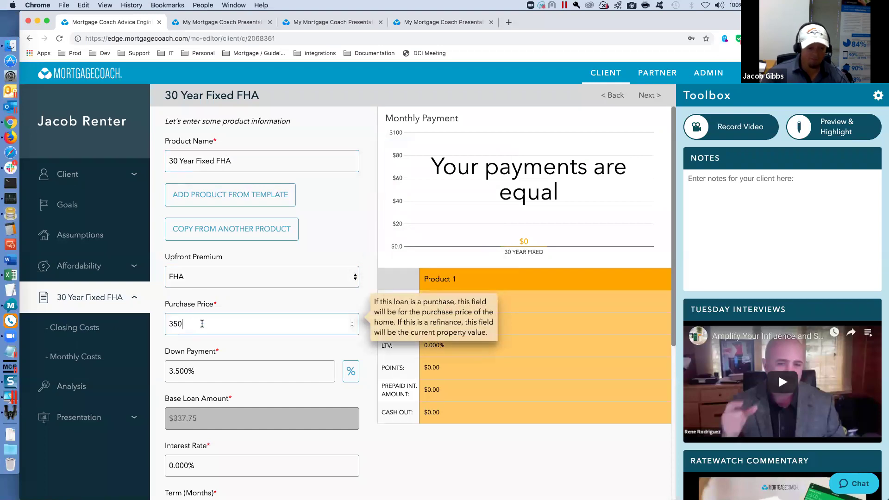
{"action": "key", "text": "Tab"}
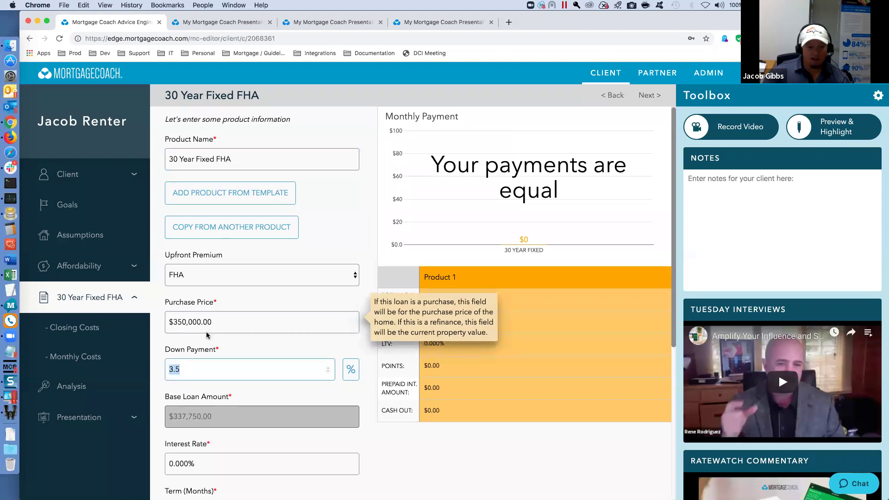
{"action": "scroll", "coordinate": [186, 323], "scroll_direction": "down", "scroll_amount": 2}
{"action": "type", "text": "3.25"}
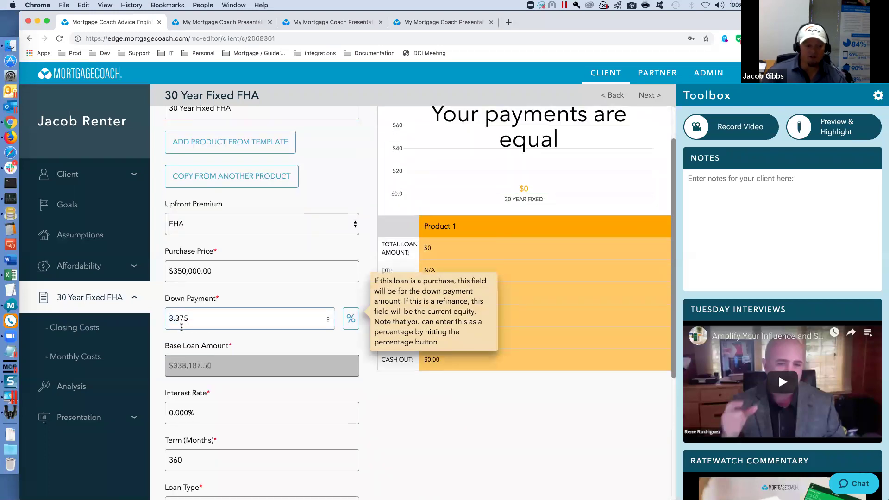
{"action": "key", "text": "BackSpace"}
{"action": "key", "text": "BackSpace"}
{"action": "type", "text": "375"}
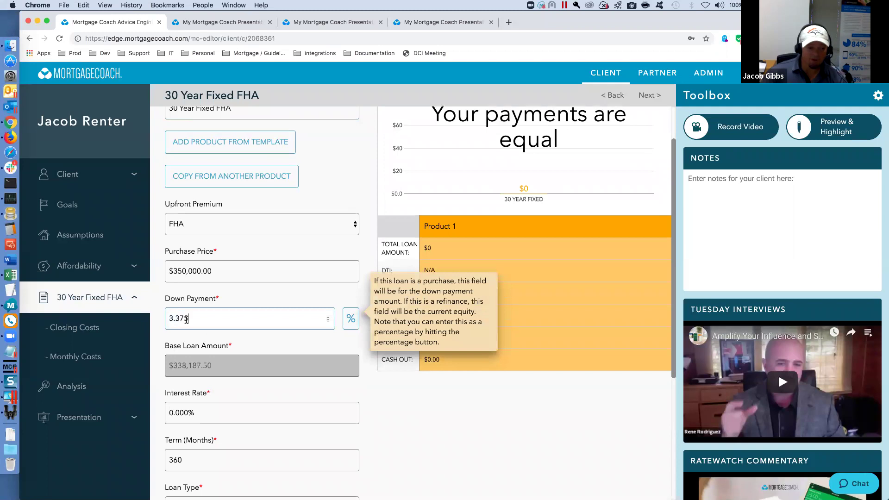
{"action": "key", "text": "BackSpace"}
{"action": "key", "text": "BackSpace"}
{"action": "key", "text": "BackSpace"}
{"action": "type", "text": "5"}
- Set the interest rate to 4.75% and continue to closing costs
{"action": "left_click", "coordinate": [215, 409]}
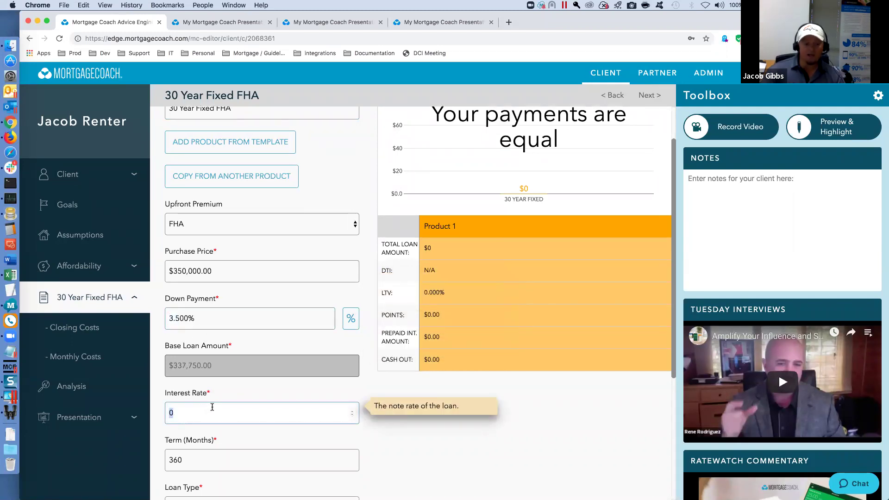
{"action": "type", "text": "-0.125"}
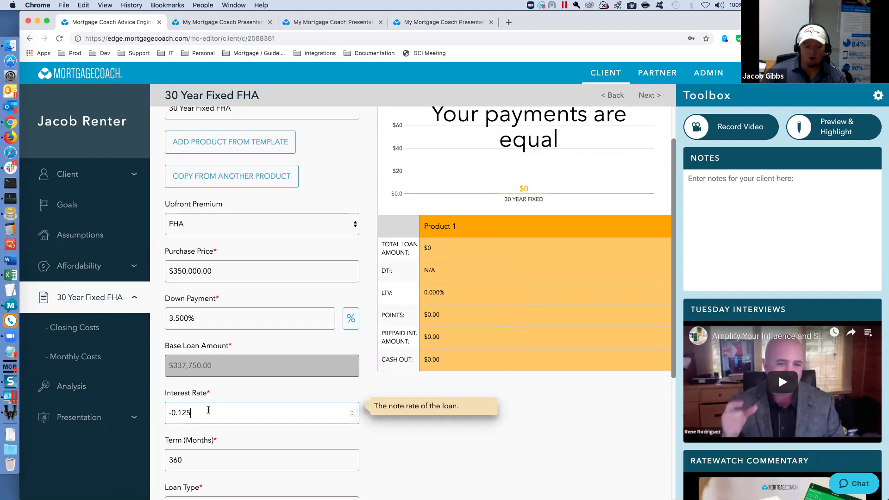
{"action": "key", "text": "ctrl+a"}
{"action": "type", "text": "0"}
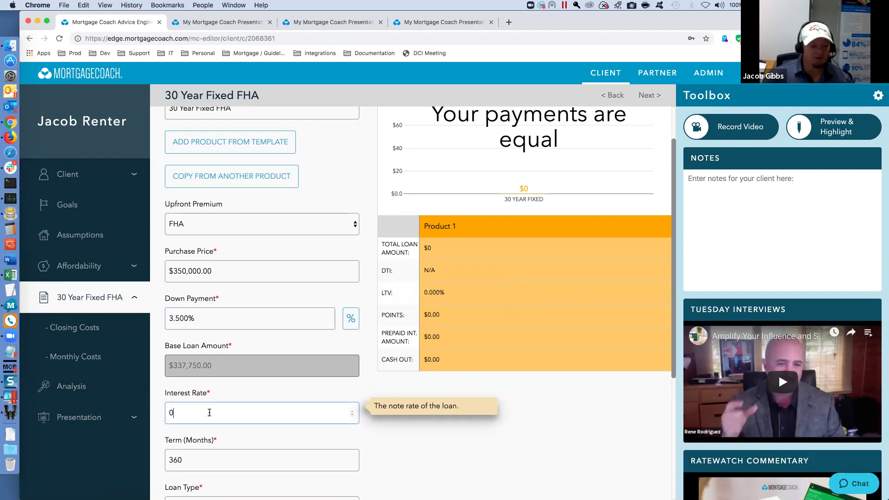
{"action": "left_click", "coordinate": [379, 444]}
{"action": "scroll", "coordinate": [379, 443], "scroll_direction": "down", "scroll_amount": 1}
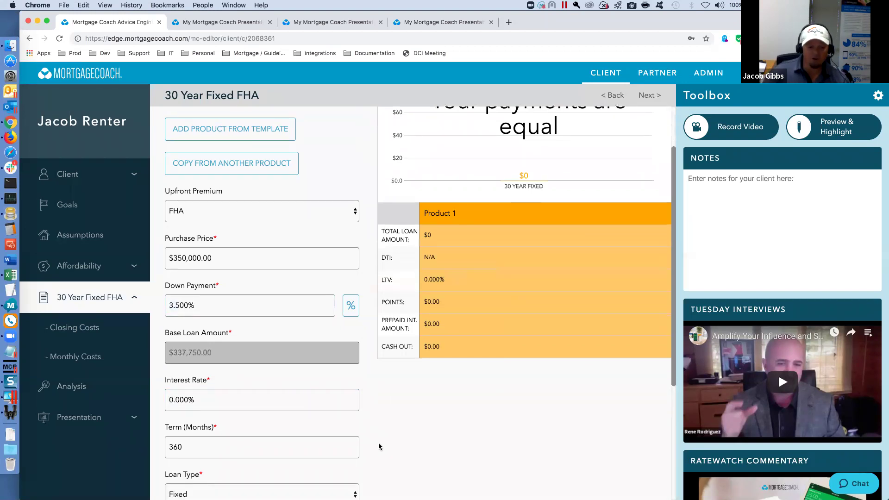
{"action": "scroll", "coordinate": [376, 439], "scroll_direction": "down", "scroll_amount": 5}
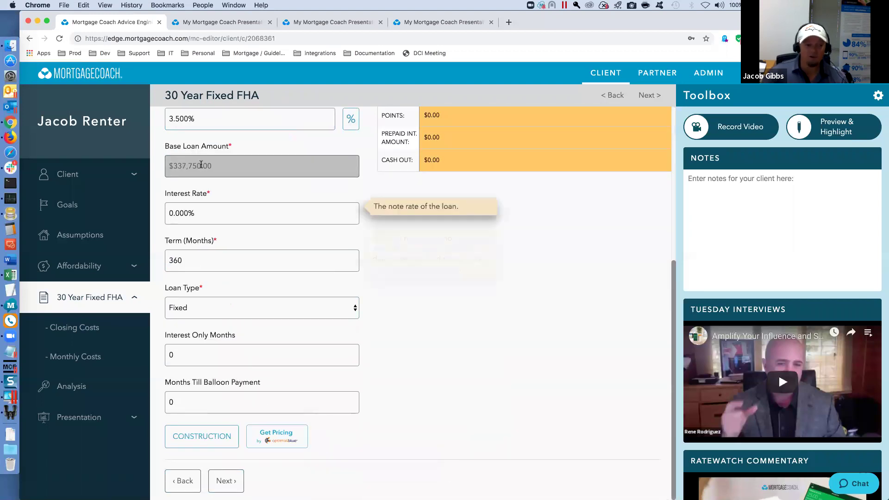
{"action": "left_click", "coordinate": [189, 212]}
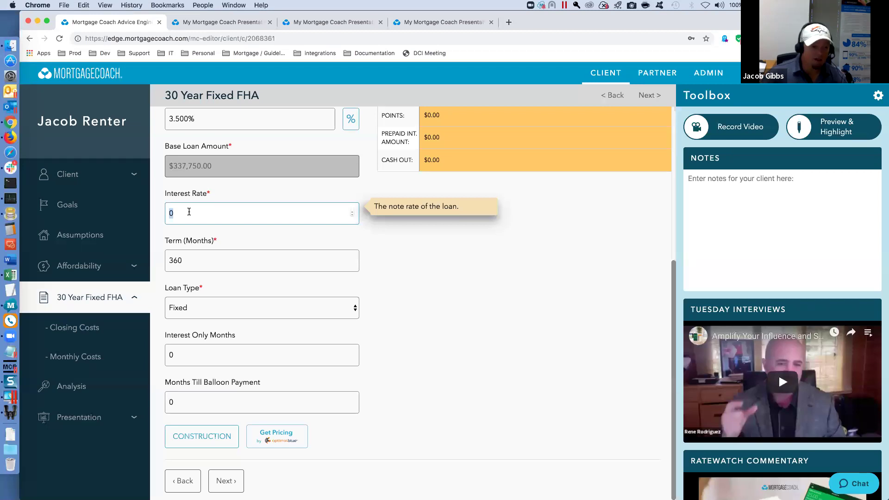
{"action": "type", "text": "4.75"}
{"action": "key", "text": "Tab"}
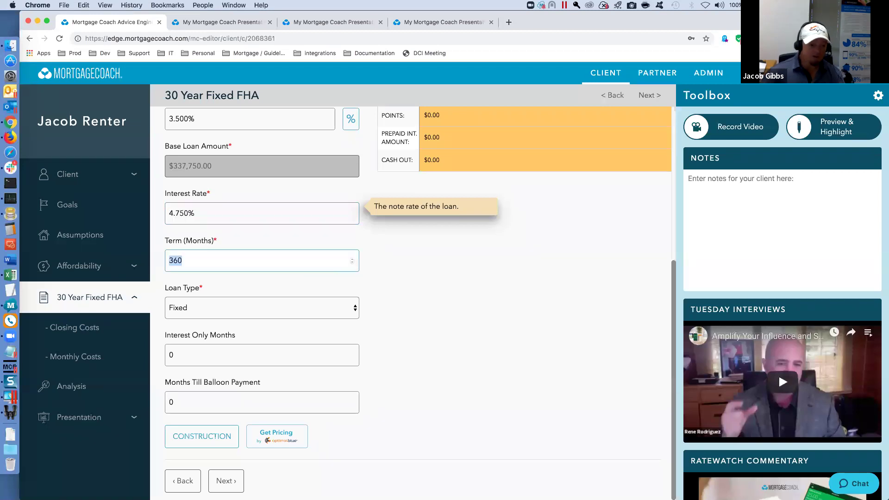
{"action": "left_click", "coordinate": [229, 480]}
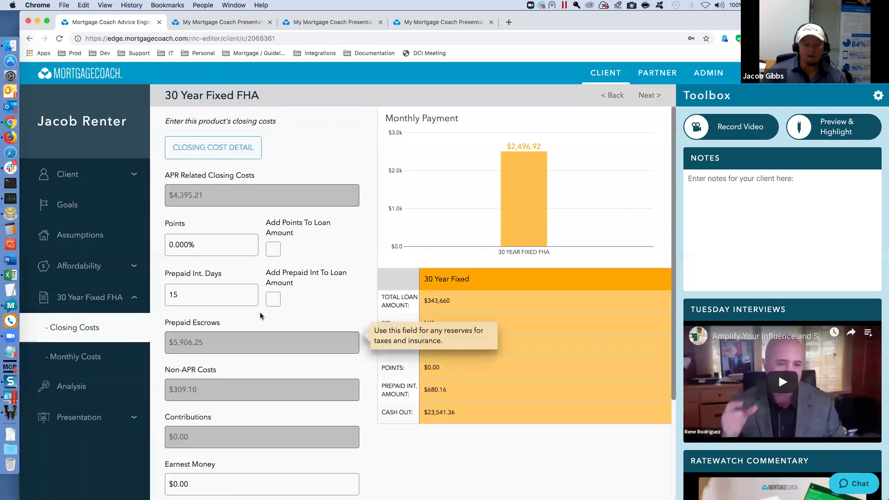
- Delete the Mtg Insurance Reserves row and apply the fees, giving a $2,496.92 monthly payment
{"action": "mouse_move", "coordinate": [209, 197]}
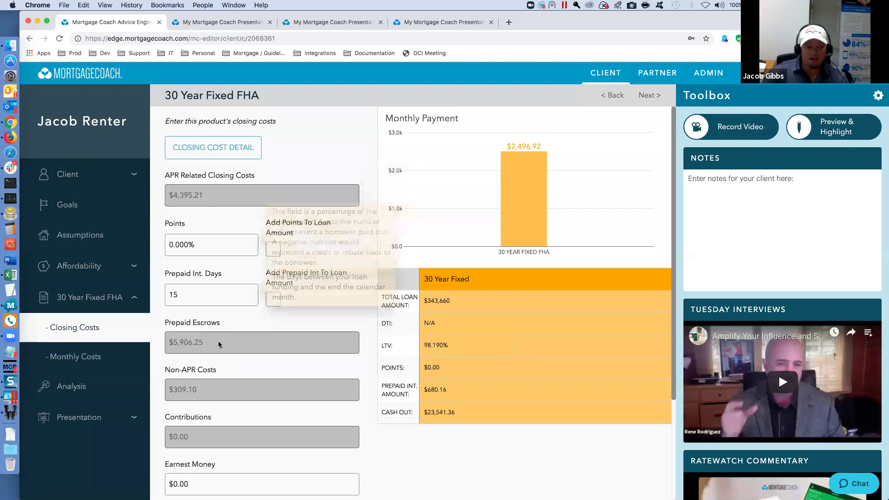
{"action": "mouse_move", "coordinate": [224, 344]}
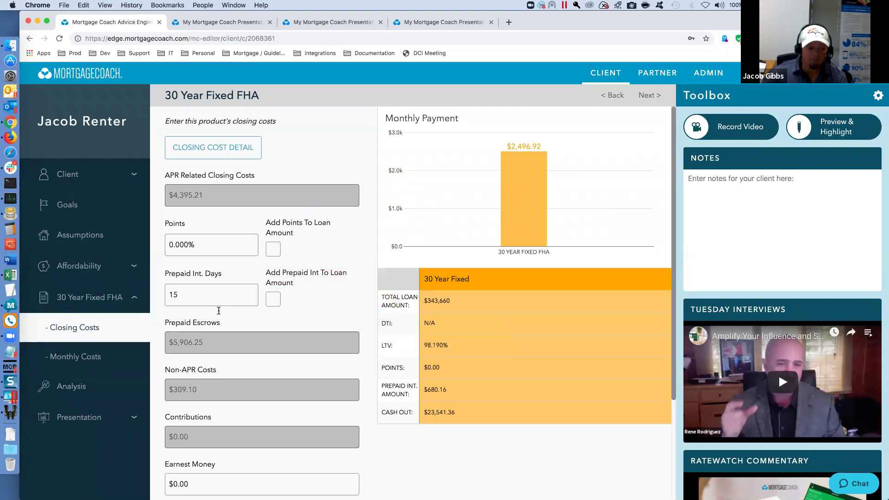
{"action": "left_click", "coordinate": [227, 151]}
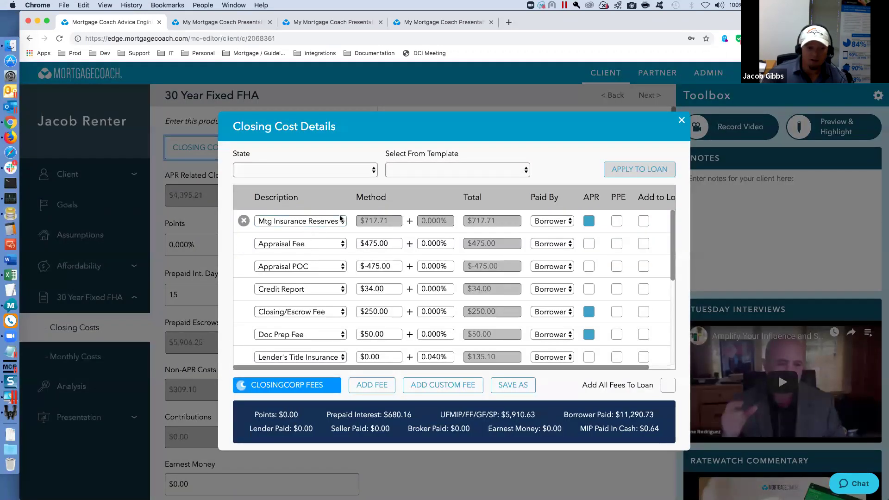
{"action": "left_click", "coordinate": [244, 221]}
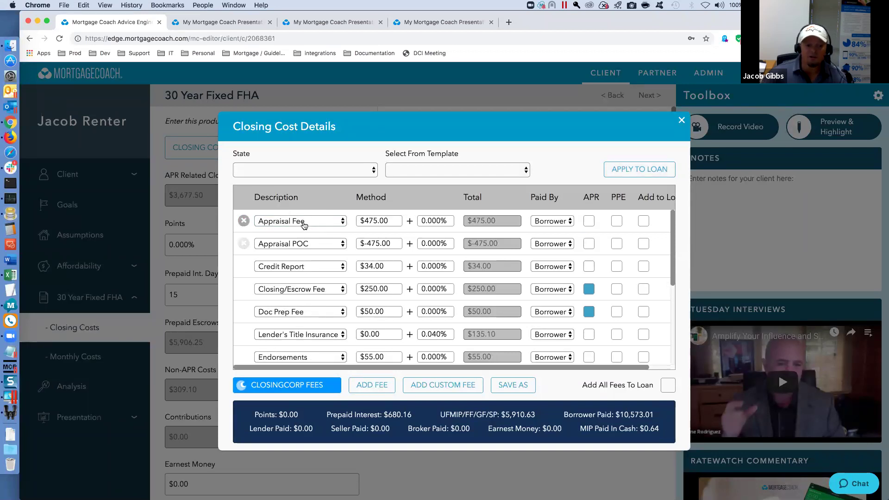
{"action": "scroll", "coordinate": [336, 303], "scroll_direction": "down", "scroll_amount": 5}
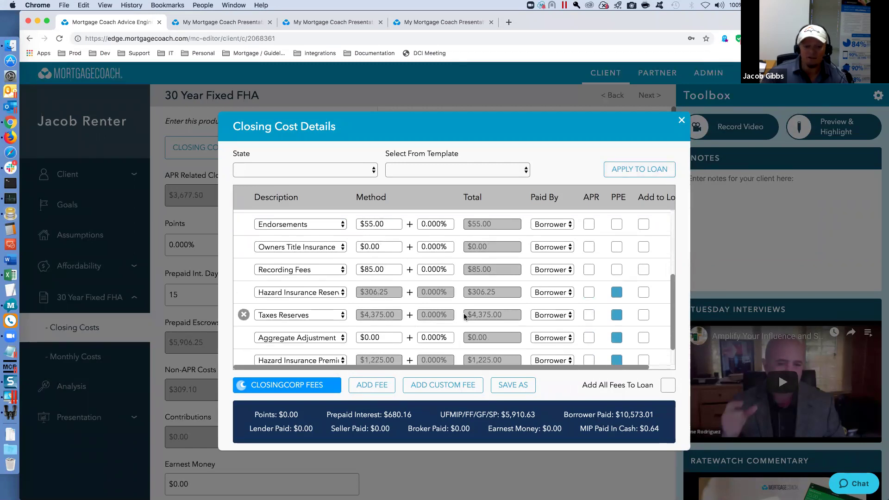
{"action": "scroll", "coordinate": [510, 277], "scroll_direction": "down", "scroll_amount": 1}
{"action": "left_click", "coordinate": [638, 170]}
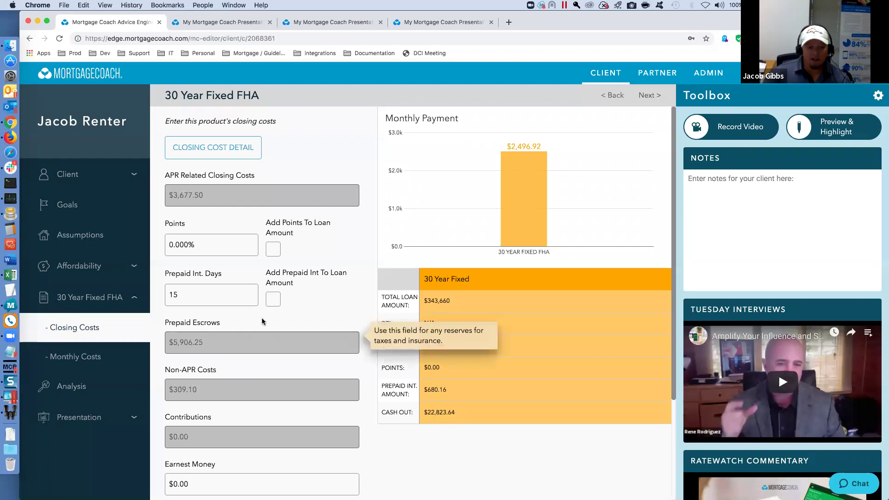
{"action": "scroll", "coordinate": [457, 174], "scroll_direction": "down", "scroll_amount": 1}
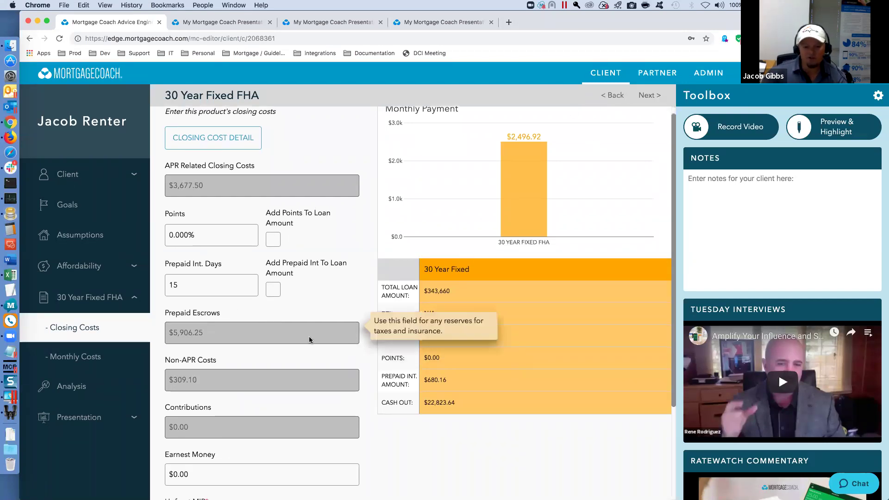
{"action": "scroll", "coordinate": [309, 336], "scroll_direction": "down", "scroll_amount": 5}
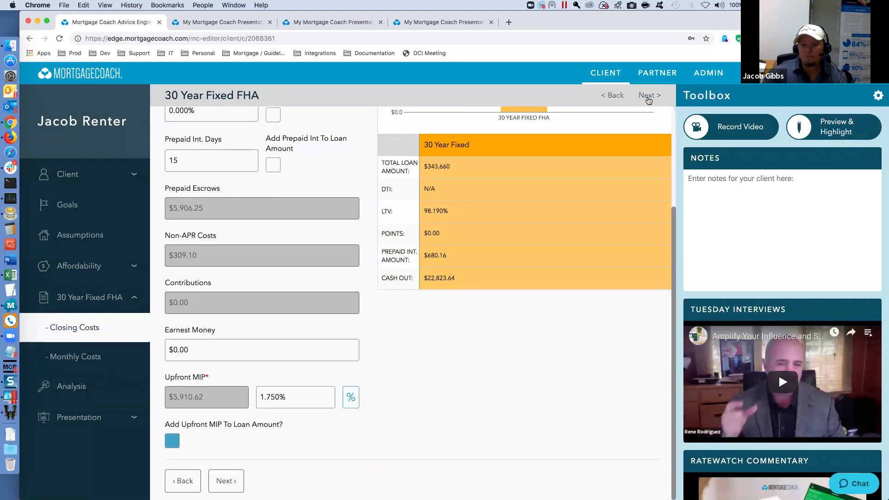
{"action": "scroll", "coordinate": [336, 316], "scroll_direction": "up", "scroll_amount": 3}
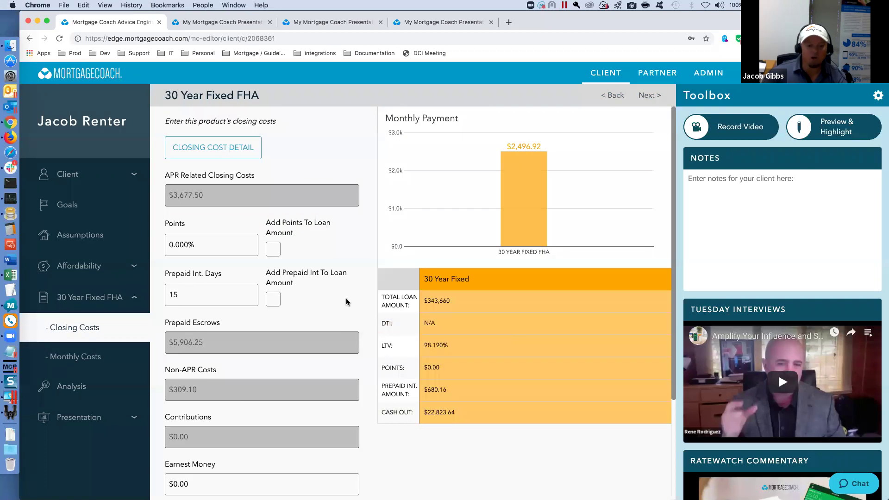
- Advance to the FHA Monthly Costs page and add Product 2 to the presentation
{"action": "left_click", "coordinate": [651, 99]}
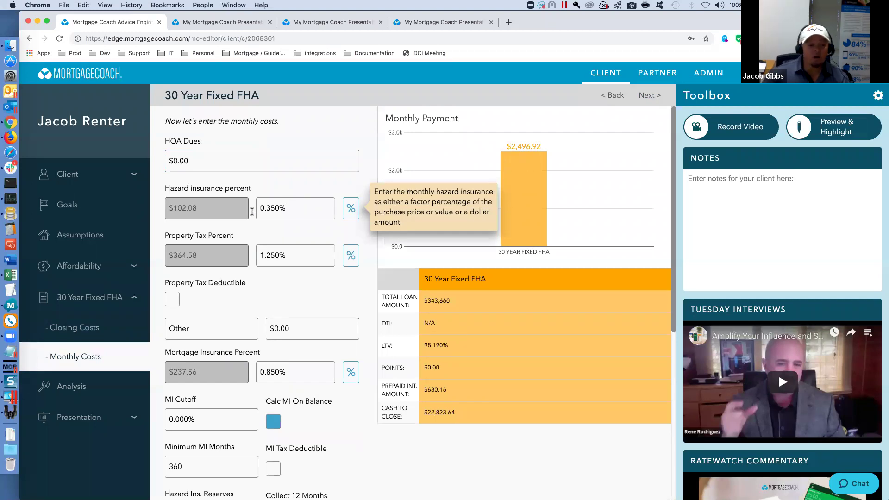
{"action": "left_click", "coordinate": [289, 374]}
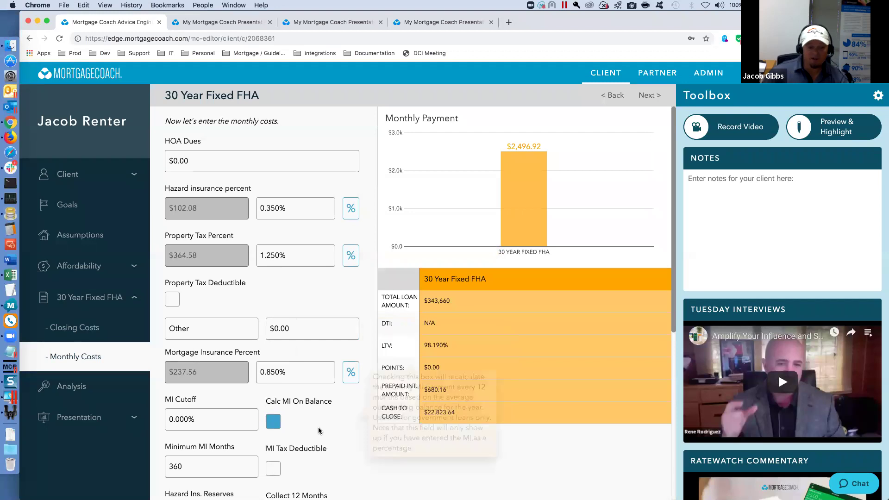
{"action": "scroll", "coordinate": [315, 431], "scroll_direction": "down", "scroll_amount": 4}
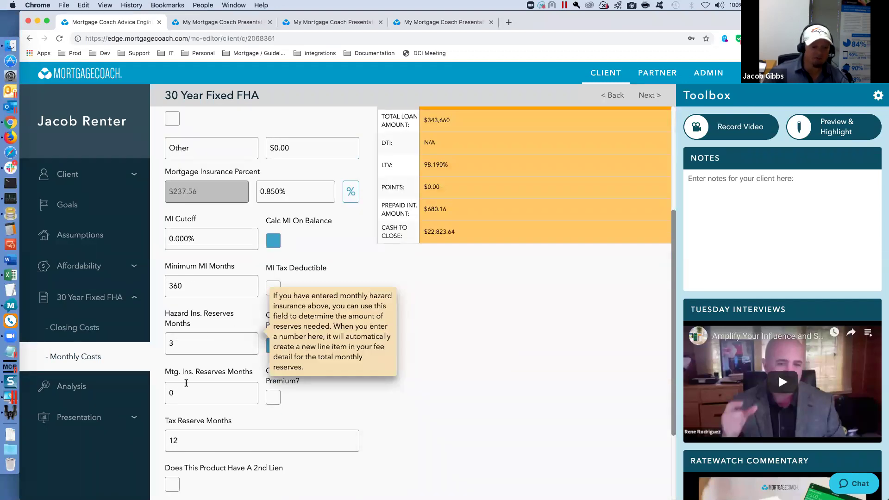
{"action": "mouse_move", "coordinate": [317, 428]}
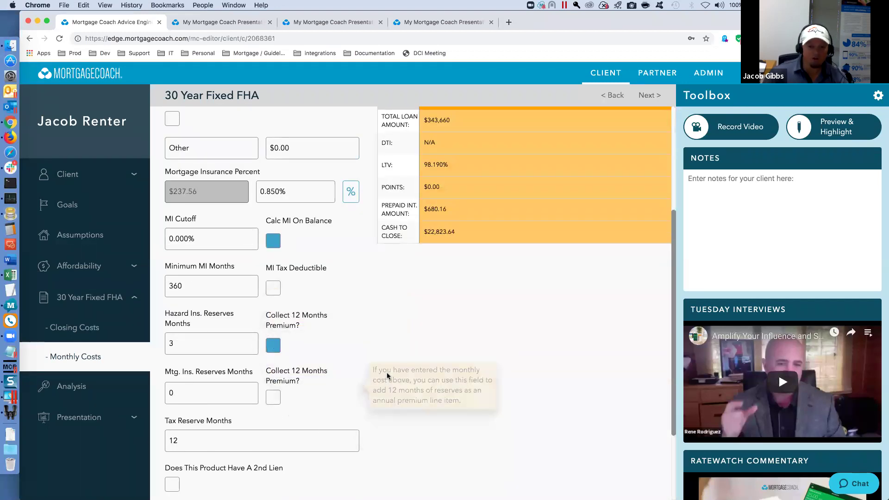
{"action": "scroll", "coordinate": [387, 365], "scroll_direction": "down", "scroll_amount": 3}
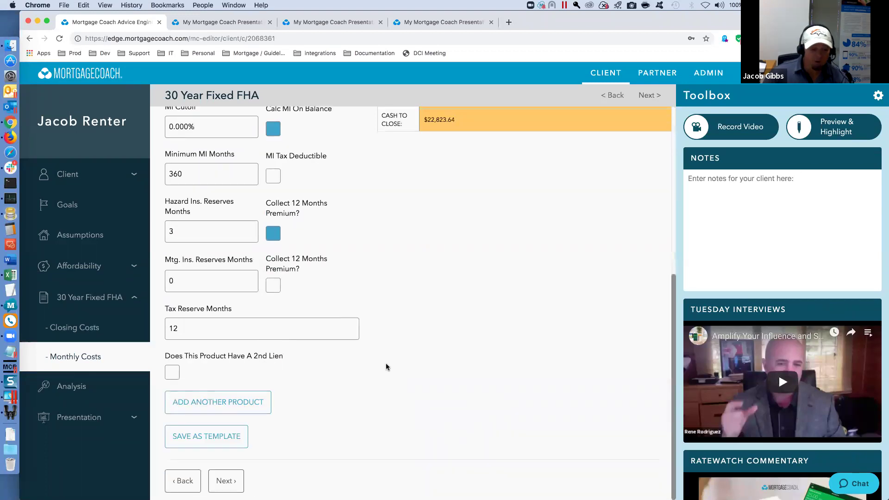
{"action": "left_click", "coordinate": [232, 403]}
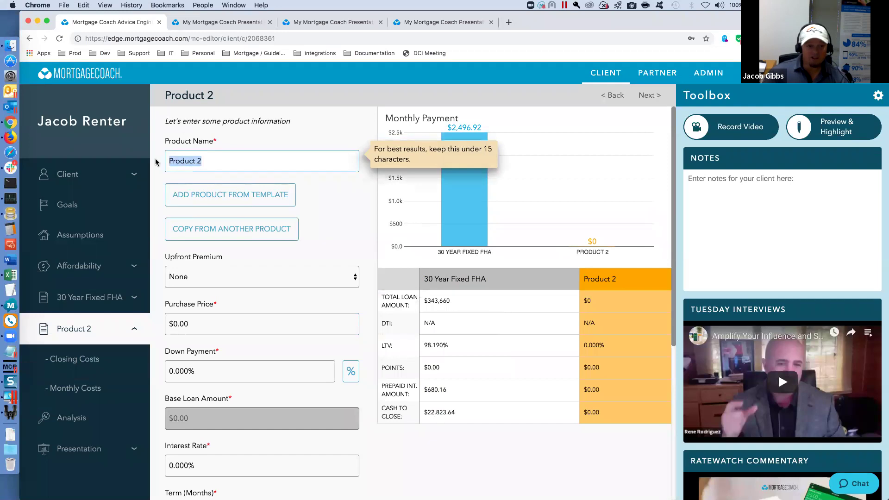
- Name the product 'FNM 3%' and load the 2- FNM Homeready template
{"action": "type", "text": "FNM 3%"}
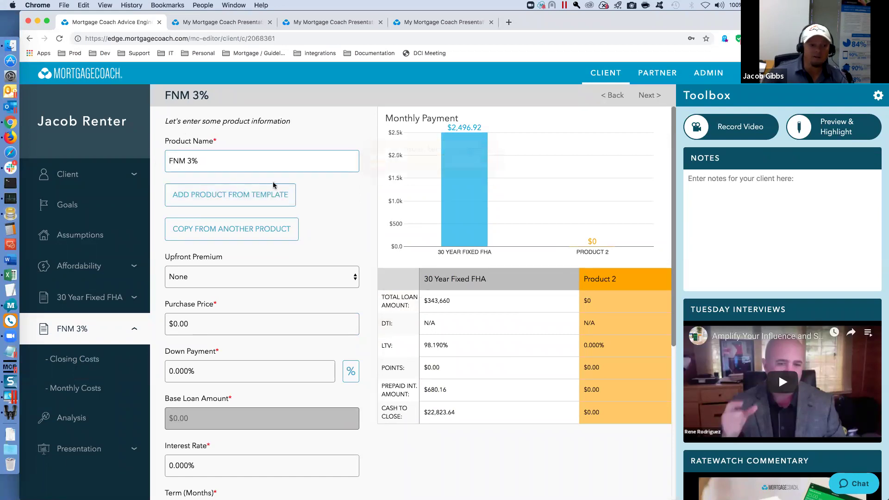
{"action": "left_click", "coordinate": [260, 228]}
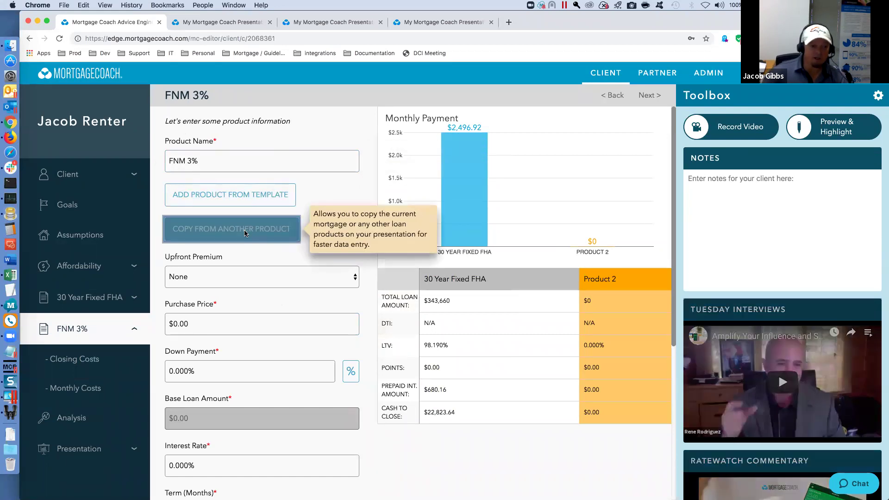
{"action": "left_click", "coordinate": [559, 217]}
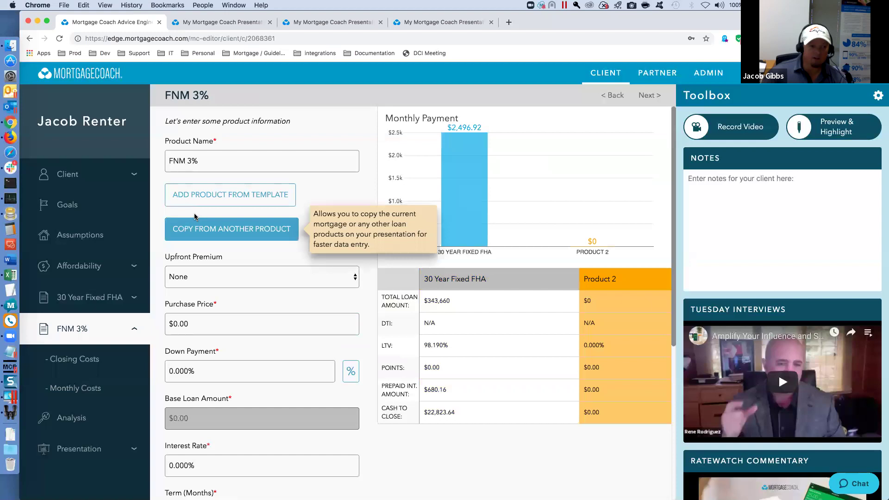
{"action": "left_click", "coordinate": [283, 202]}
{"action": "left_click", "coordinate": [427, 292]}
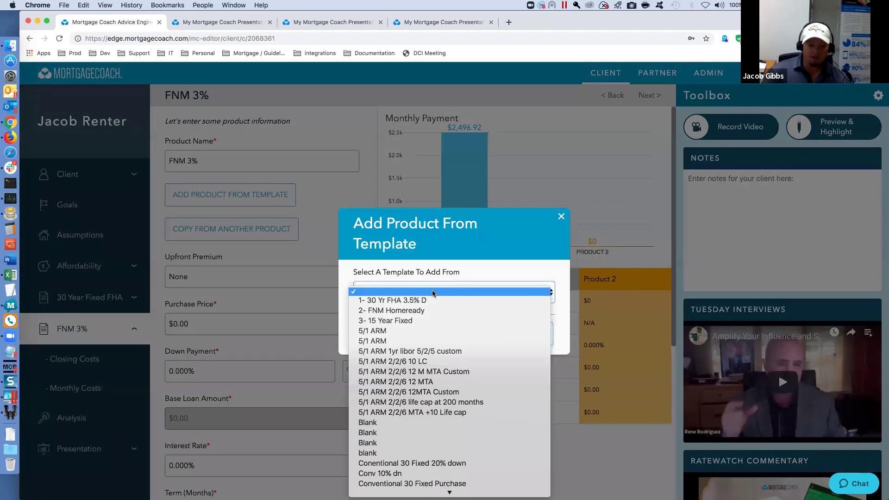
{"action": "left_click", "coordinate": [396, 311]}
{"action": "left_click", "coordinate": [482, 330]}
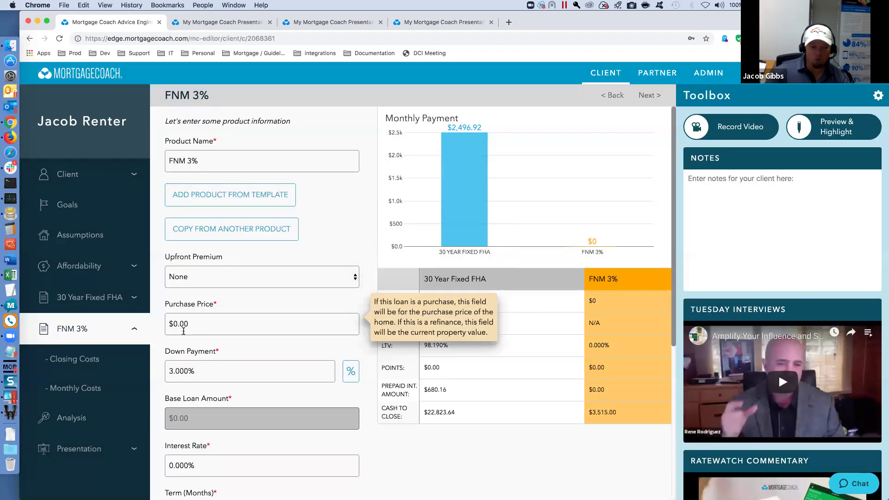
- Enter a $350,000 purchase price and 4.875% rate, keeping 360 months, then continue
{"action": "left_click", "coordinate": [196, 323]}
{"action": "type", "text": "350000"}
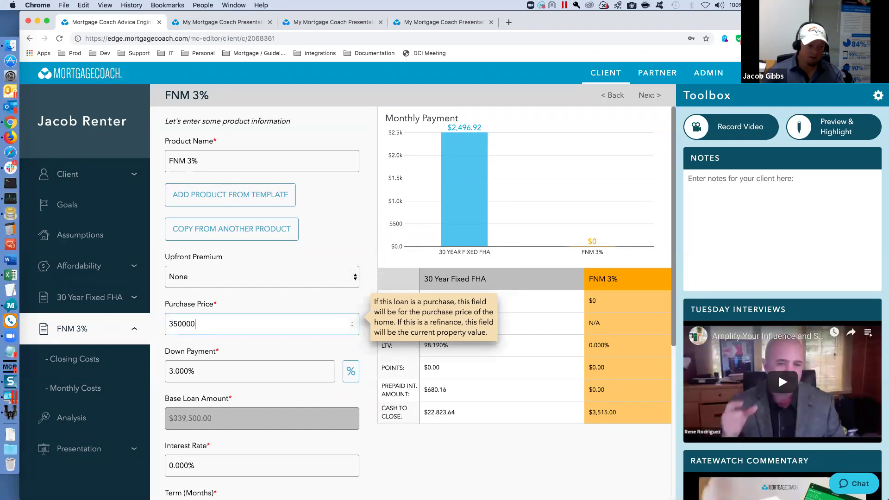
{"action": "key", "text": "Tab"}
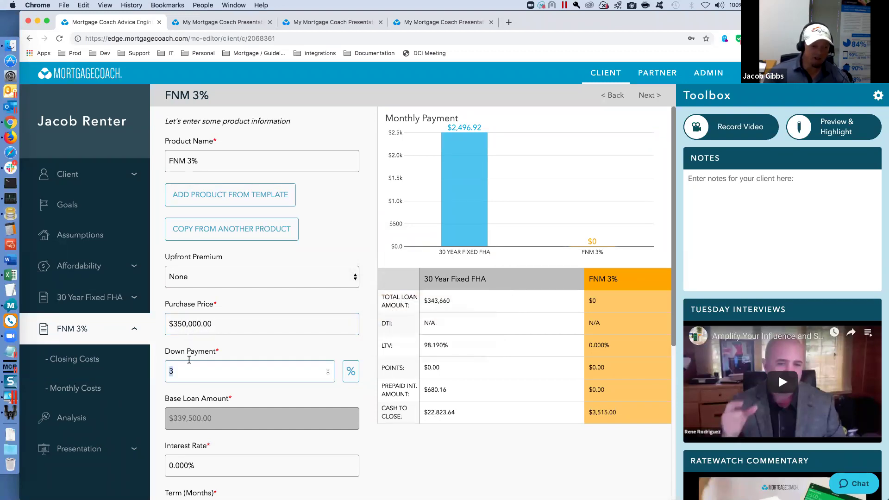
{"action": "left_click", "coordinate": [239, 460]}
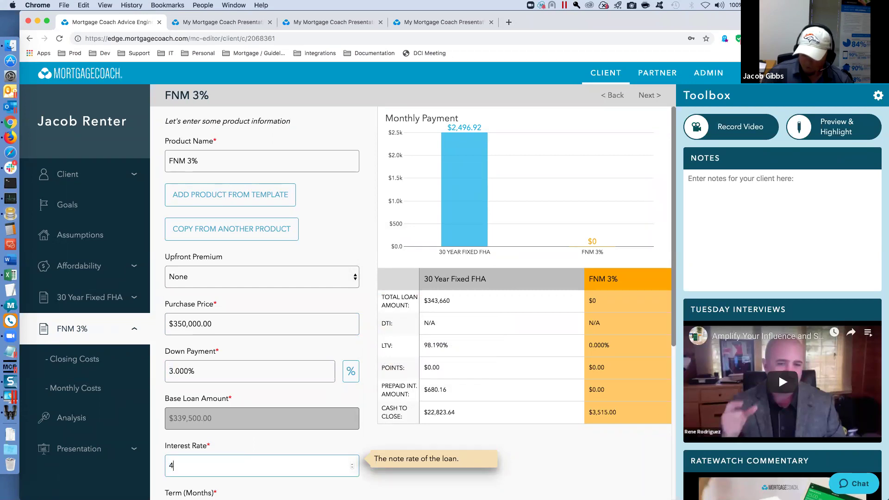
{"action": "type", "text": "4.875"}
{"action": "key", "text": "Tab"}
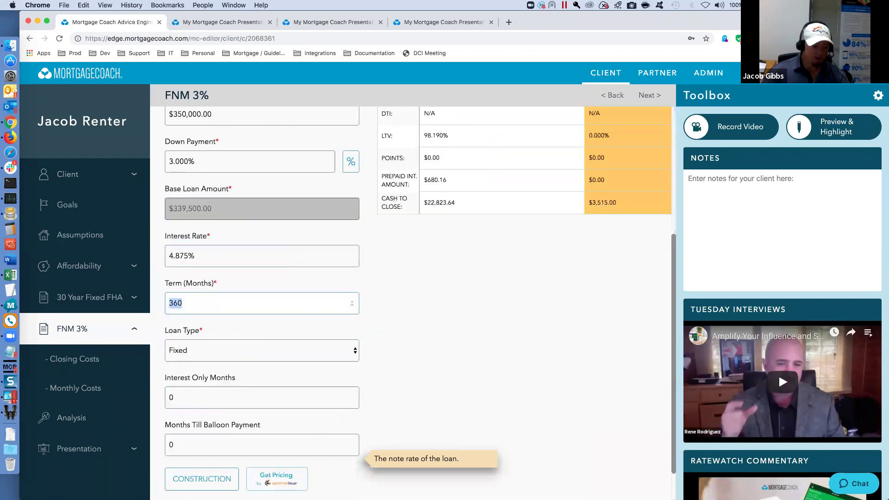
{"action": "left_click", "coordinate": [197, 396]}
{"action": "scroll", "coordinate": [259, 450], "scroll_direction": "down", "scroll_amount": 2}
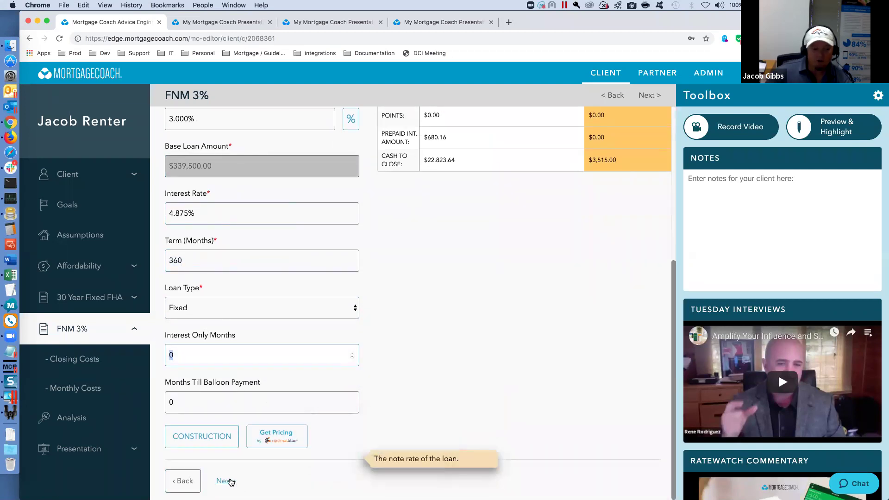
{"action": "left_click", "coordinate": [227, 480]}
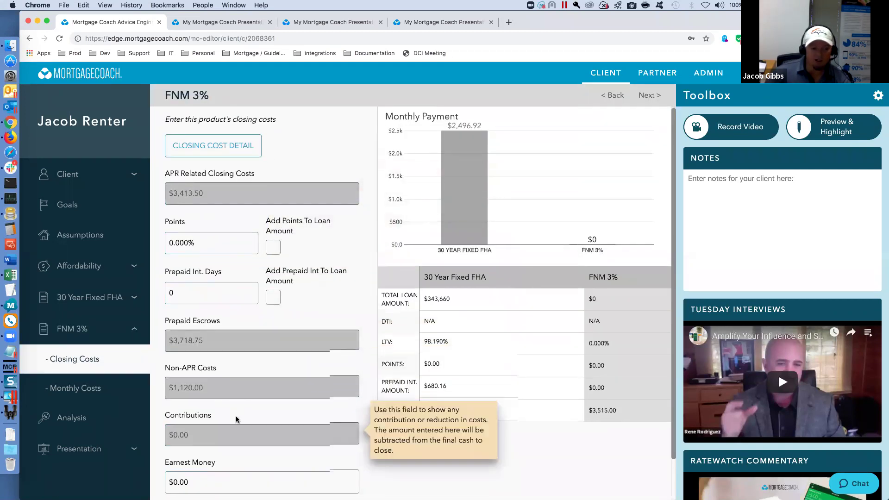
- Delete the Mtg Insurance Reserves fee from the FNM 3% closing costs and apply them to the loan
{"action": "scroll", "coordinate": [234, 417], "scroll_direction": "down", "scroll_amount": 2}
{"action": "scroll", "coordinate": [233, 417], "scroll_direction": "up", "scroll_amount": 2}
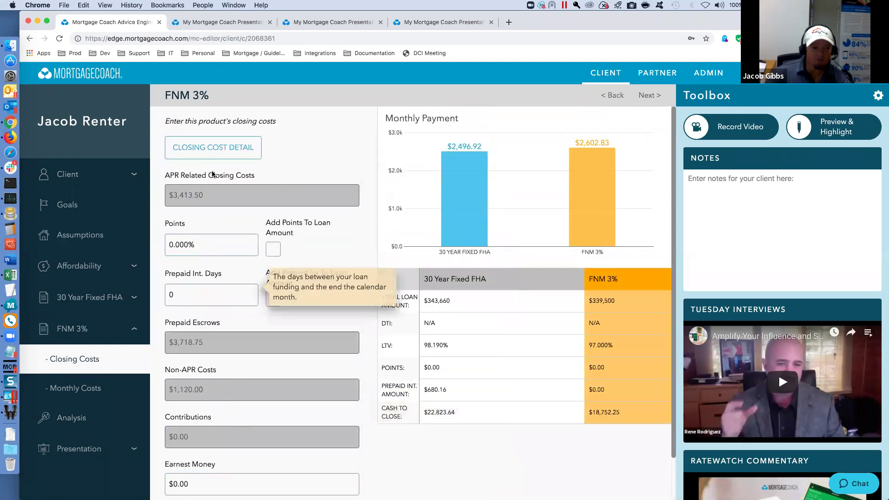
{"action": "left_click", "coordinate": [229, 147]}
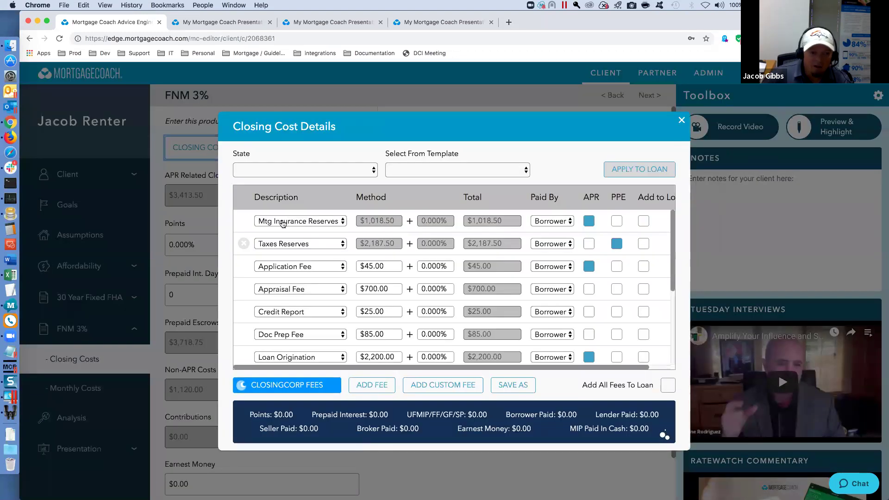
{"action": "left_click", "coordinate": [244, 221]}
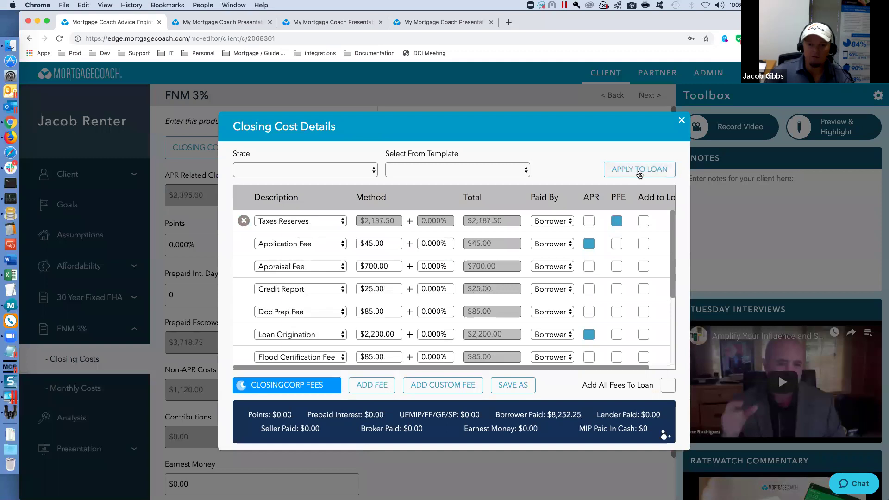
{"action": "left_click", "coordinate": [639, 169]}
{"action": "left_click", "coordinate": [681, 120]}
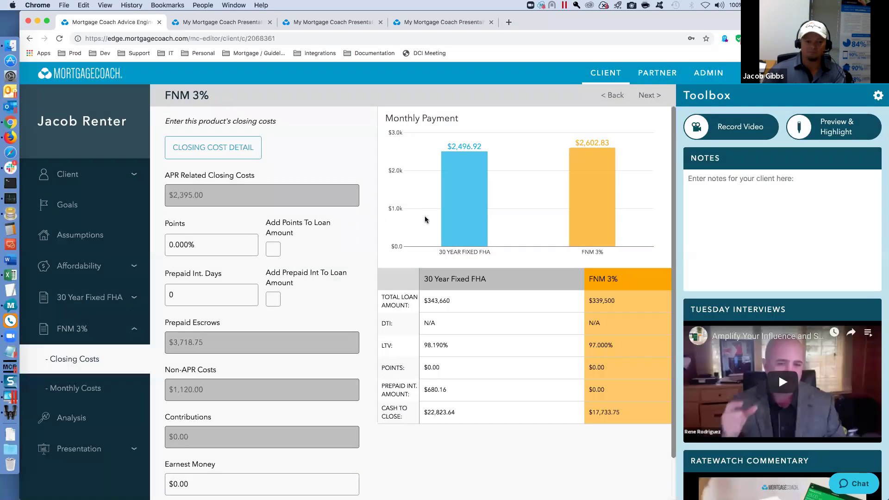
- Continue to the FNM 3% monthly costs, then bring up the rent-versus-both-loans Analysis
{"action": "scroll", "coordinate": [159, 457], "scroll_direction": "down", "scroll_amount": 2}
{"action": "left_click", "coordinate": [227, 480]}
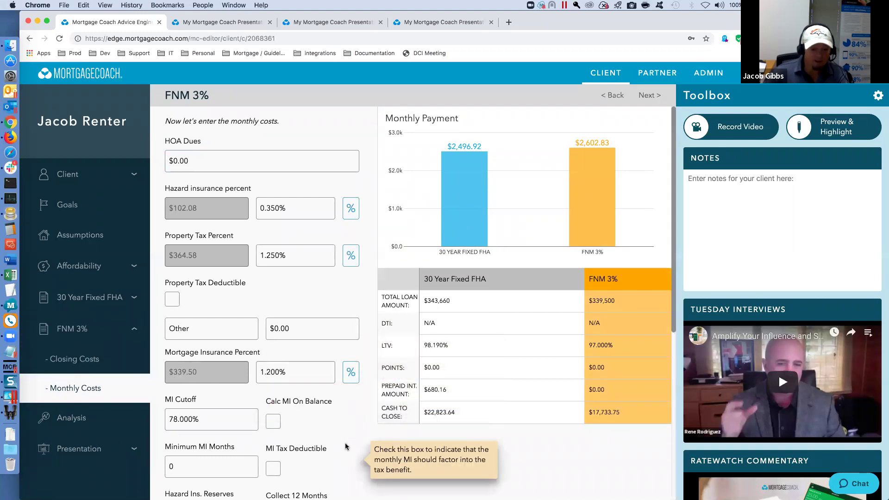
{"action": "scroll", "coordinate": [345, 445], "scroll_direction": "down", "scroll_amount": 6}
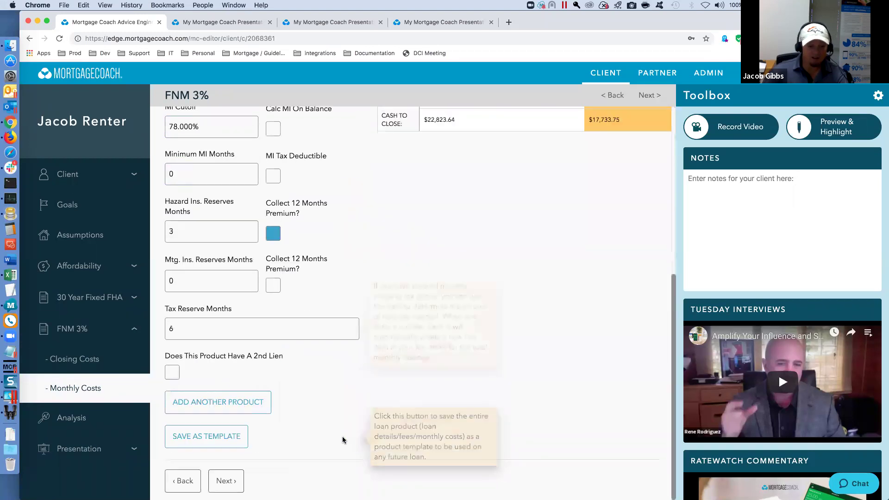
{"action": "left_click", "coordinate": [75, 419]}
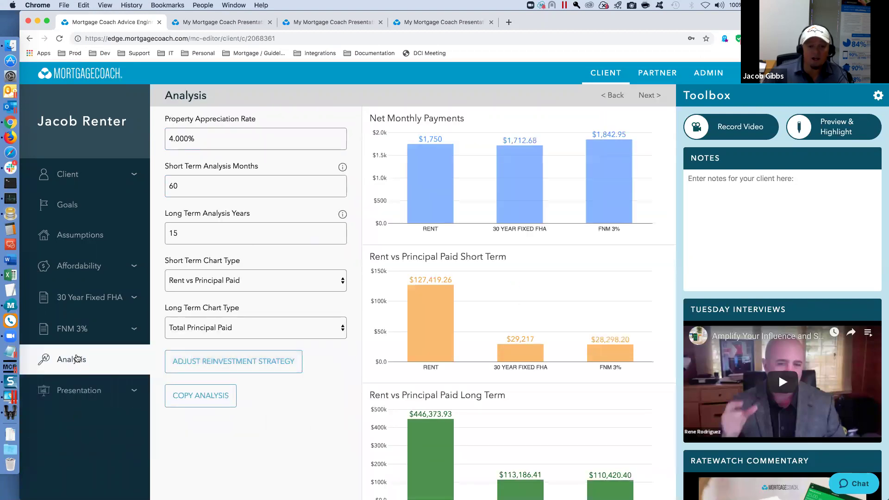
- Change Long Term Analysis Years from 15 to 9 so long-term principal paid recalculates
{"action": "mouse_move", "coordinate": [430, 198]}
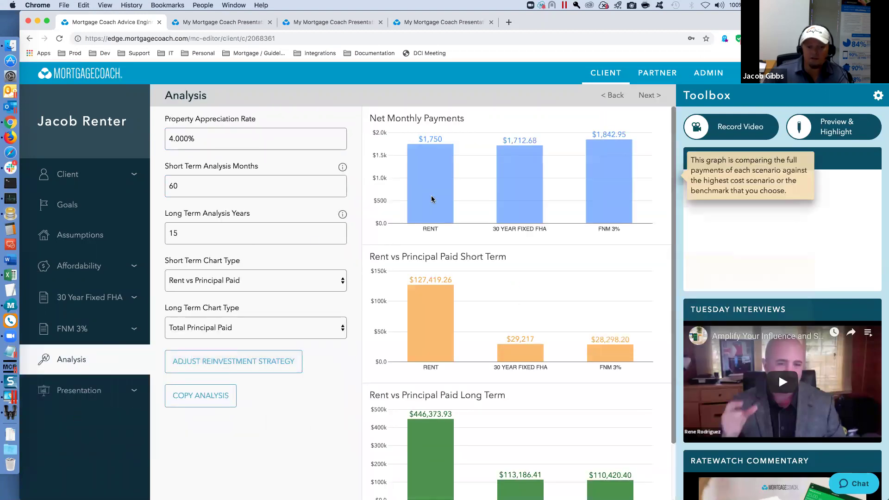
{"action": "mouse_move", "coordinate": [626, 195]}
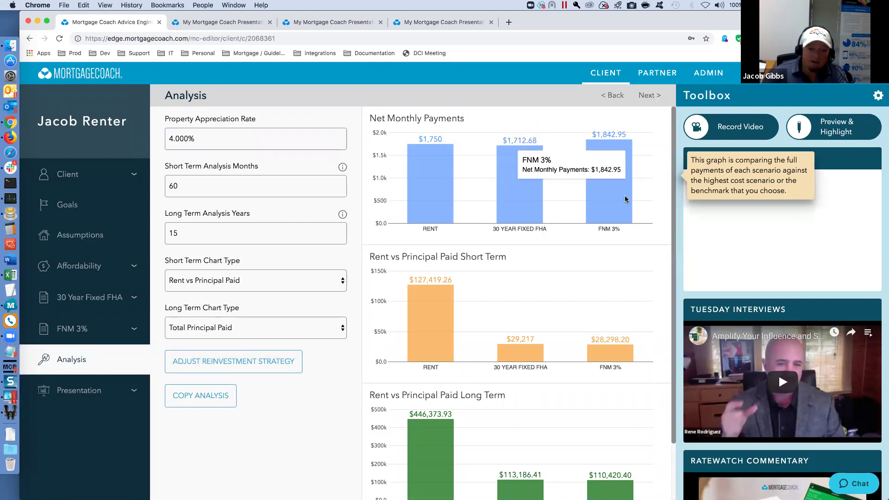
{"action": "mouse_move", "coordinate": [218, 218]}
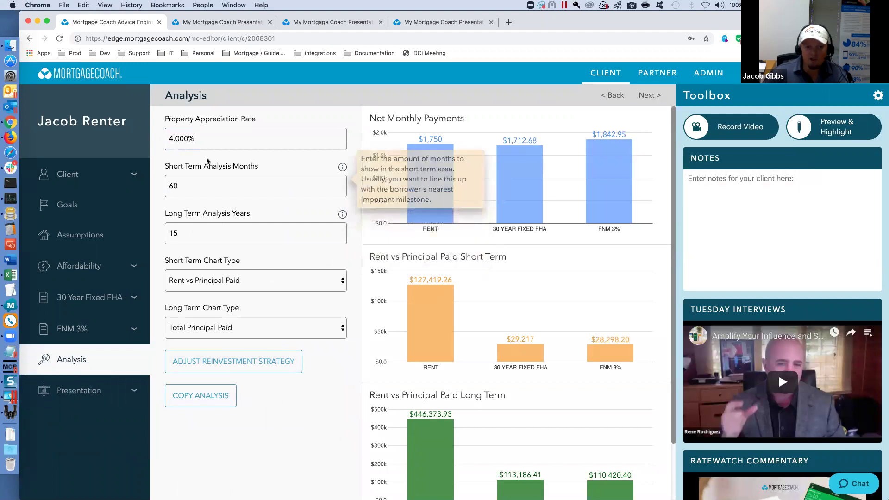
{"action": "left_click", "coordinate": [199, 137]}
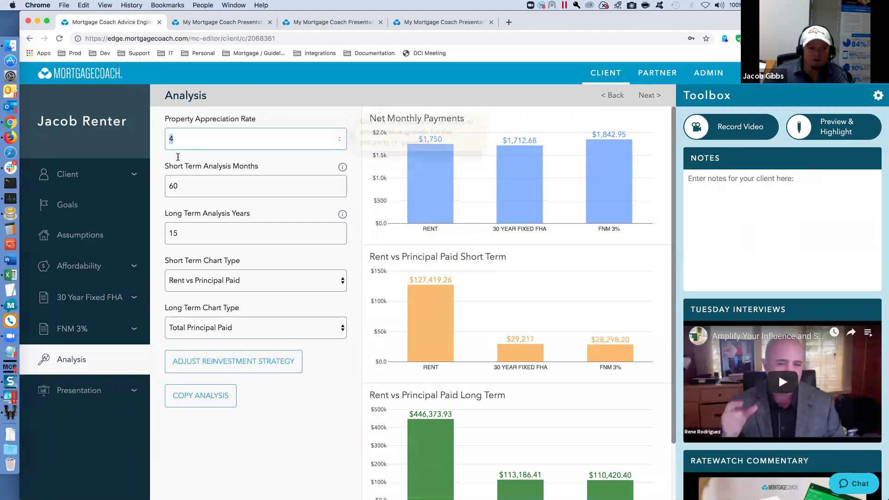
{"action": "left_click", "coordinate": [186, 185]}
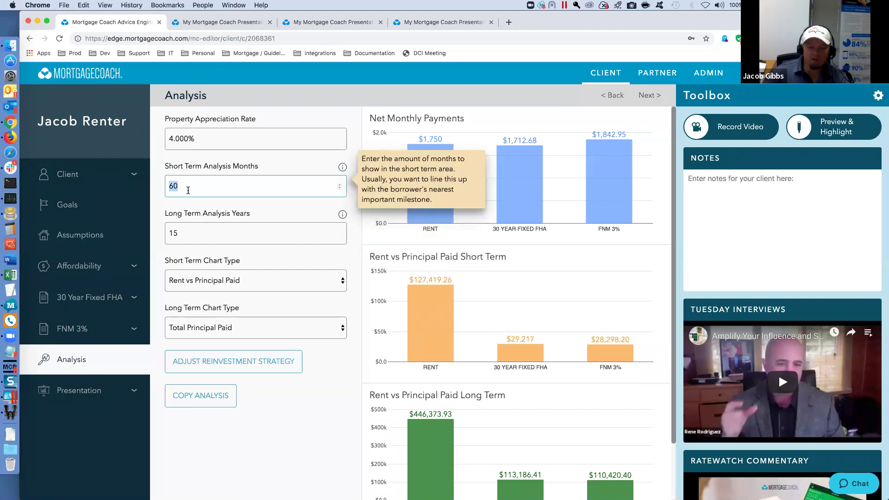
{"action": "left_click", "coordinate": [182, 233]}
{"action": "type", "text": "9"}
{"action": "key", "text": "Tab"}
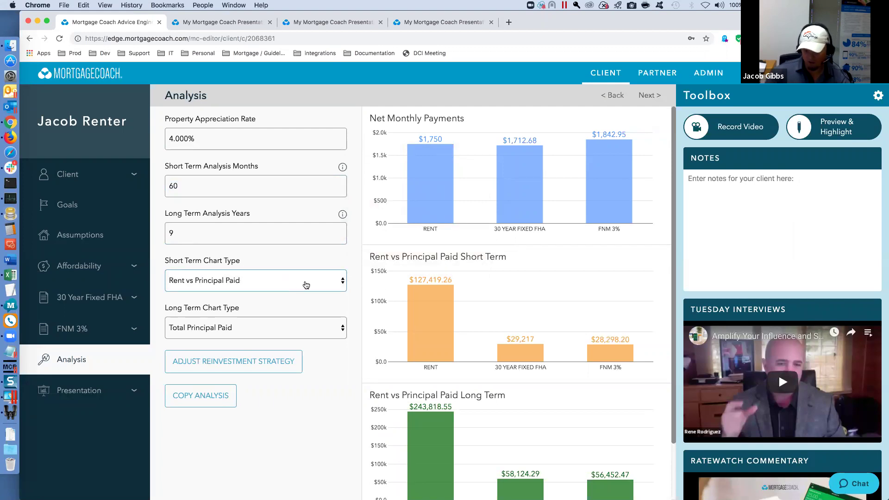
{"action": "mouse_move", "coordinate": [398, 273]}
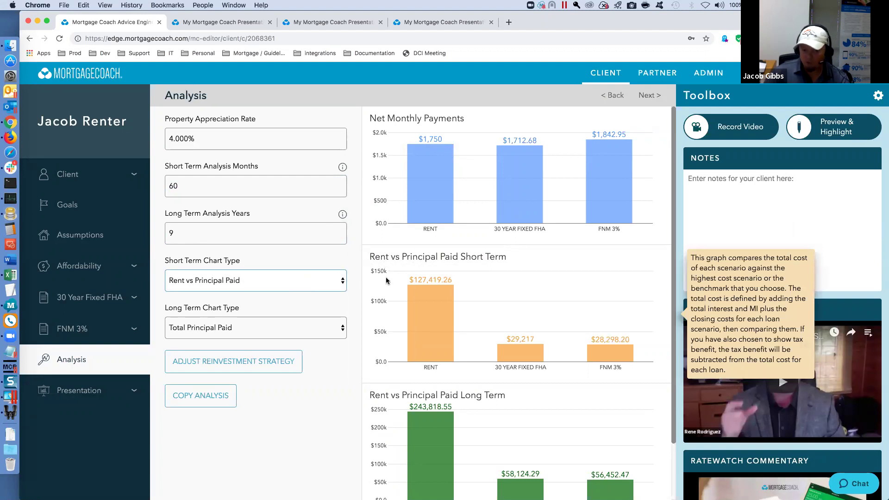
- Switch the Short Term Chart Type from Rent vs Tax Benefit to Tax Benefit Analysis
{"action": "left_click", "coordinate": [342, 282]}
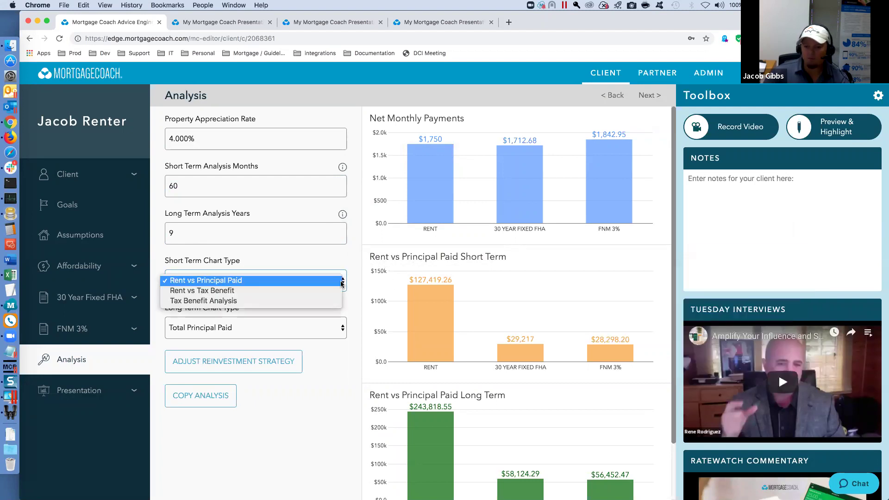
{"action": "left_click", "coordinate": [293, 292]}
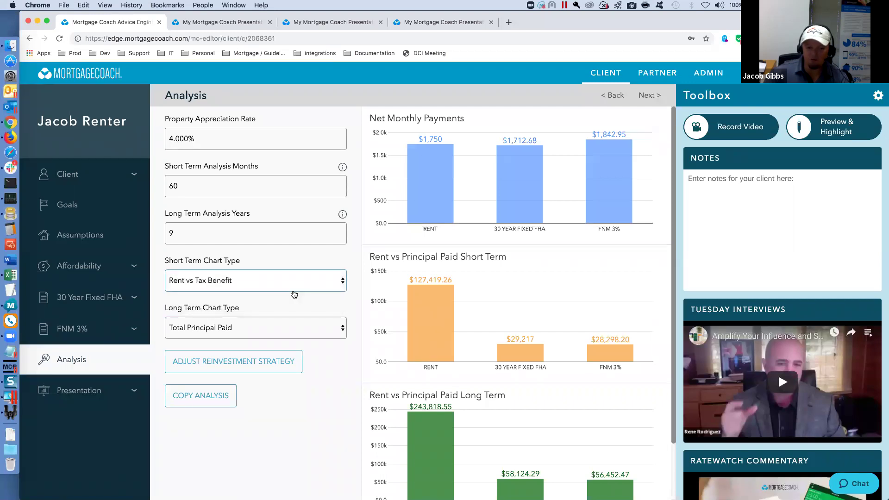
{"action": "left_click", "coordinate": [342, 286]}
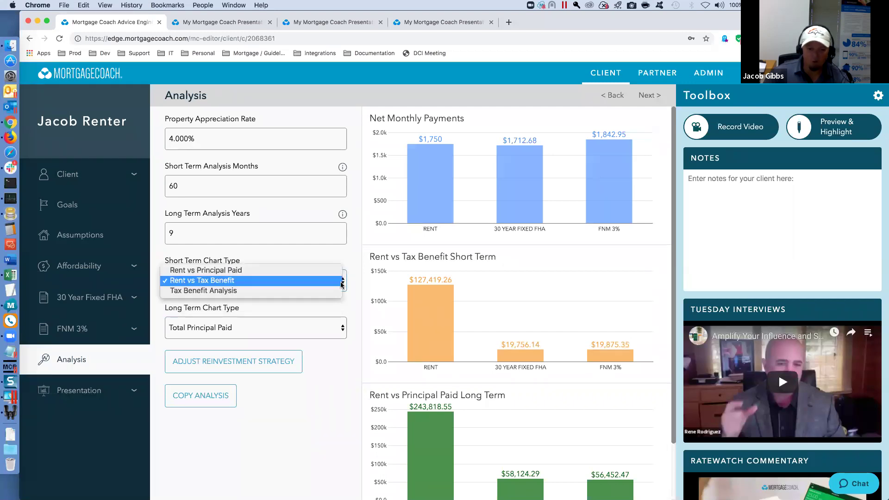
{"action": "left_click", "coordinate": [318, 291]}
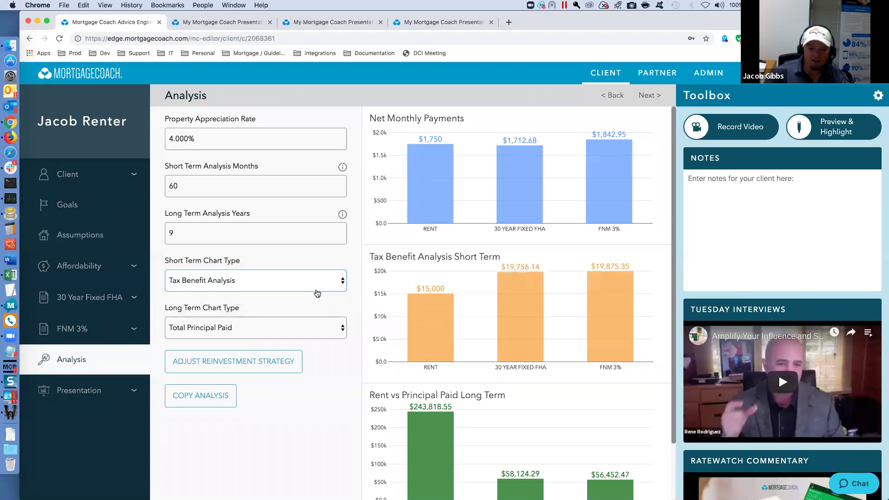
{"action": "mouse_move", "coordinate": [433, 318]}
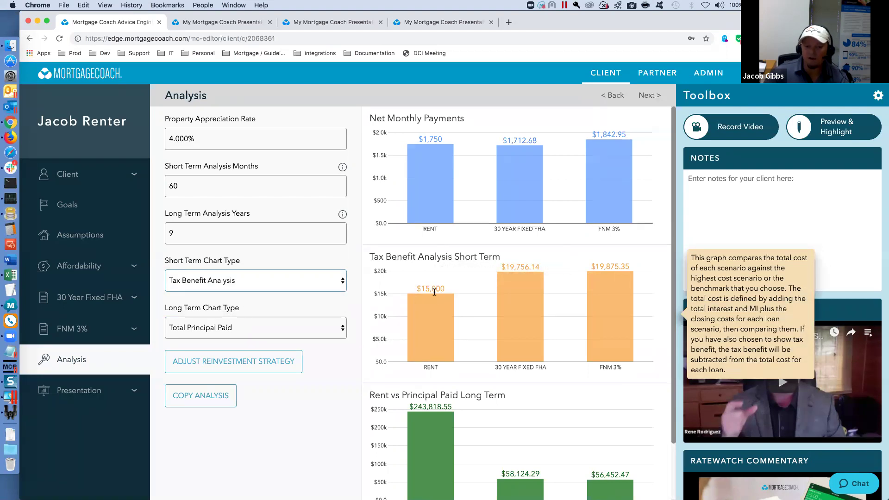
{"action": "mouse_move", "coordinate": [523, 303]}
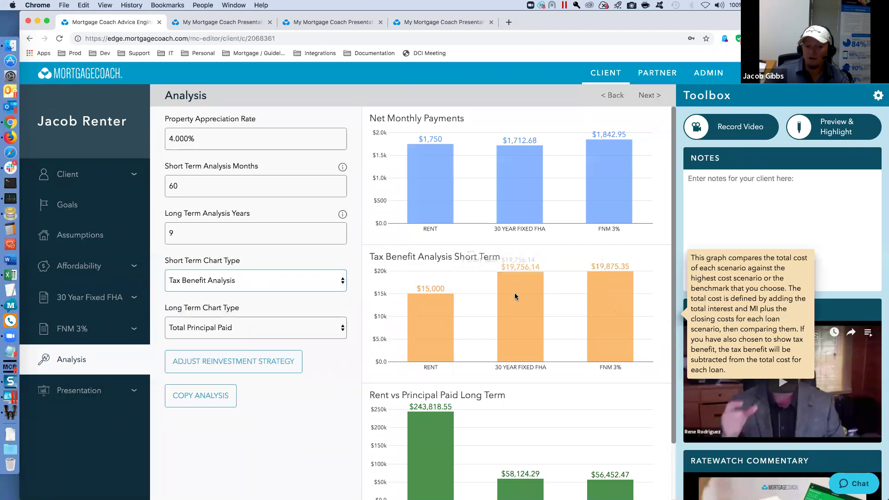
{"action": "mouse_move", "coordinate": [612, 307]}
{"action": "mouse_move", "coordinate": [536, 318]}
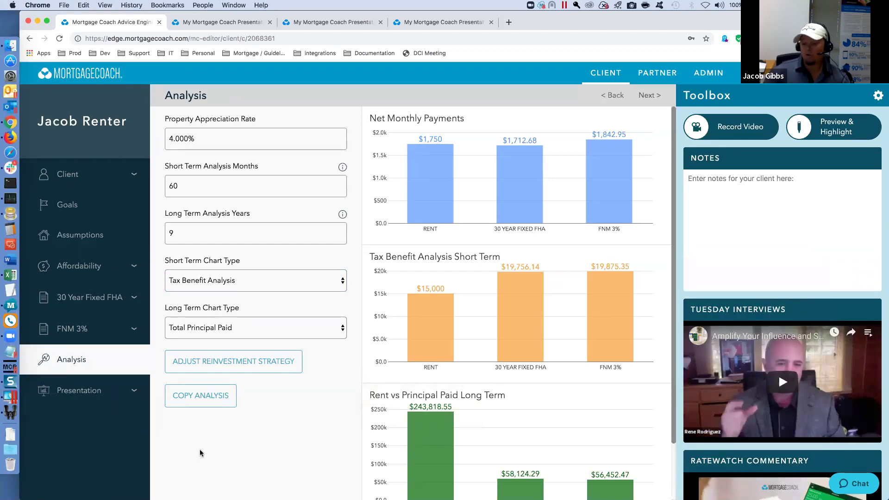
{"action": "left_click", "coordinate": [84, 391]}
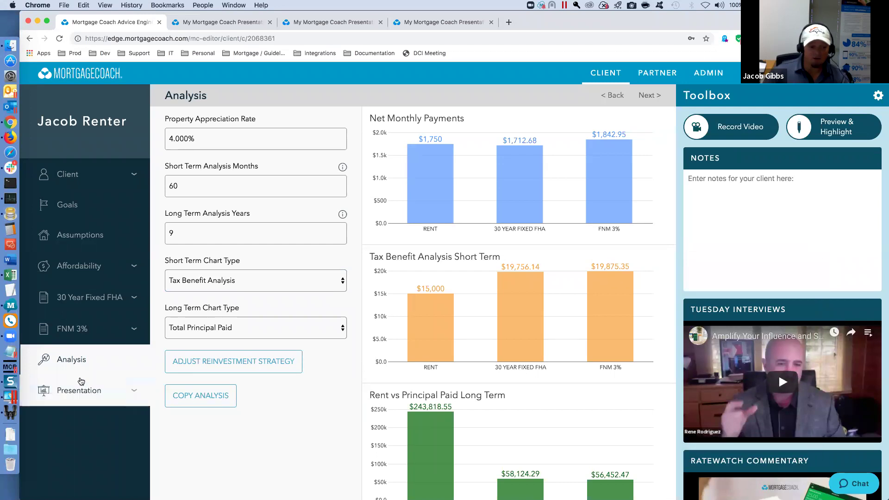
- Delete '/ are not' so the payment note reads 'Taxes and insurance are included in the payment.'
{"action": "scroll", "coordinate": [79, 407], "scroll_direction": "down", "scroll_amount": 1}
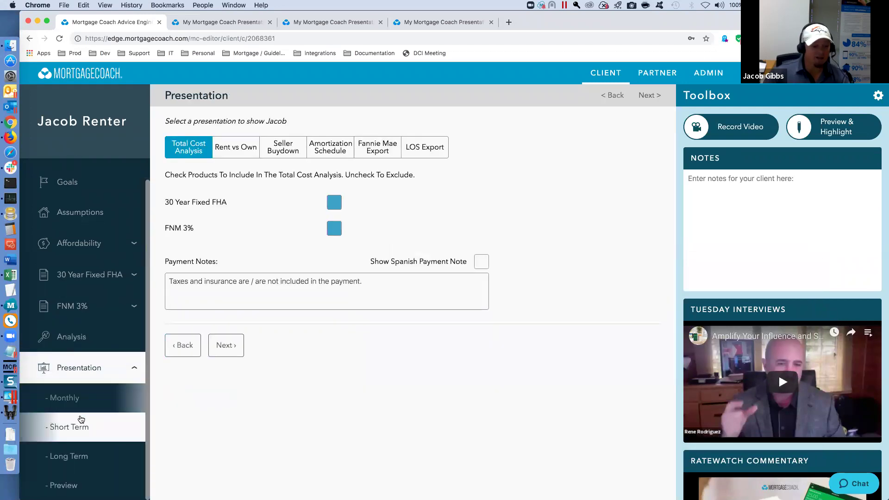
{"action": "left_click", "coordinate": [368, 283]}
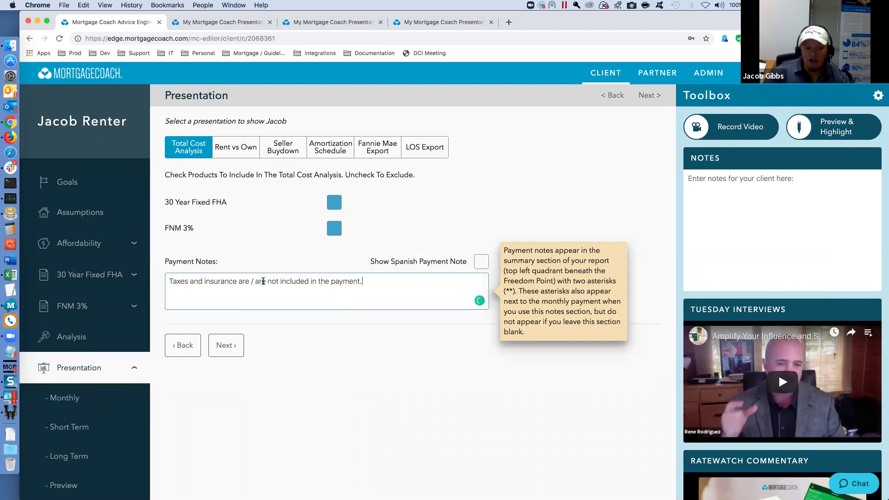
{"action": "left_click_drag", "start_coordinate": [279, 281], "coordinate": [249, 281]}
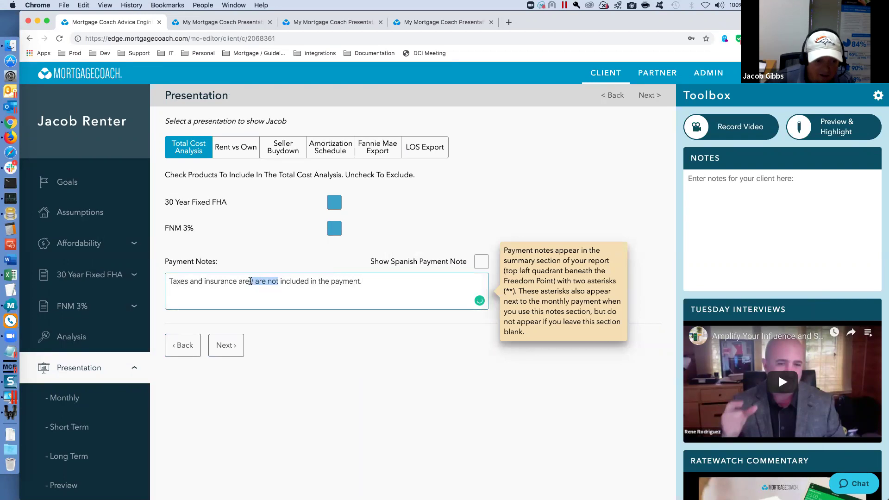
{"action": "key", "text": "BackSpace"}
{"action": "key", "text": "BackSpace"}
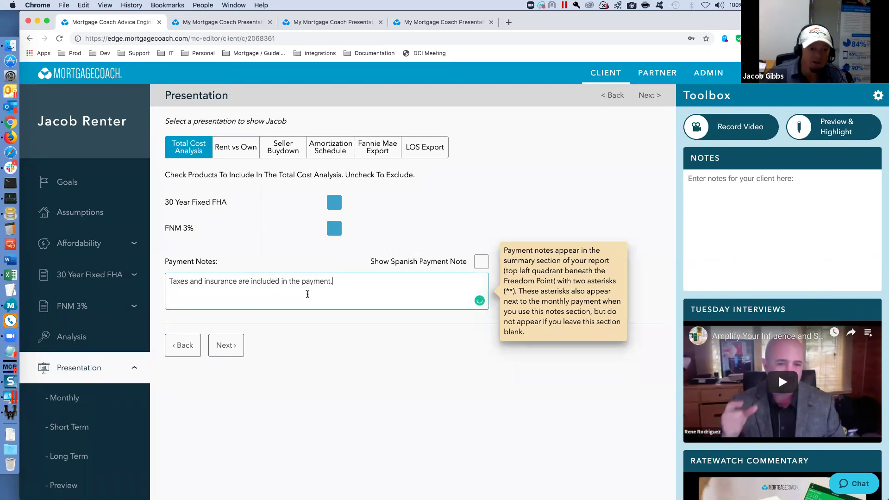
- Switch to the Rent vs Own presentation and look over its payment note
{"action": "left_click", "coordinate": [226, 156]}
{"action": "left_click_drag", "start_coordinate": [309, 281], "coordinate": [167, 269]}
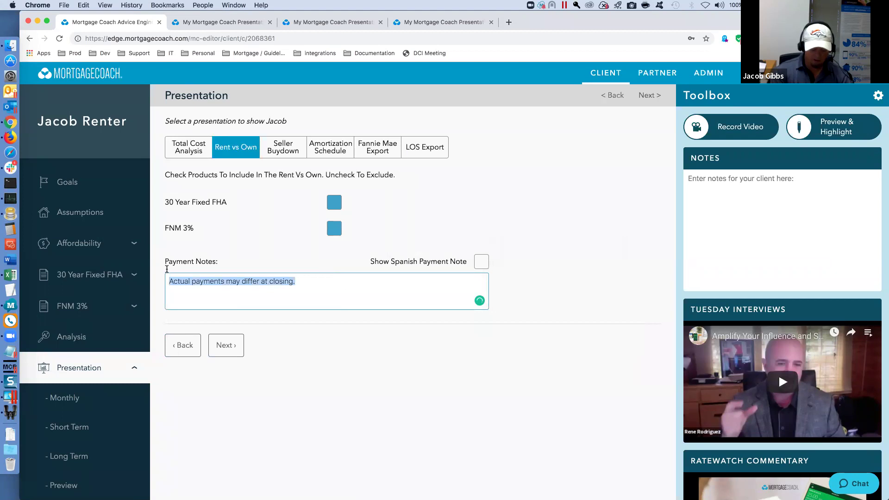
{"action": "left_click", "coordinate": [324, 294]}
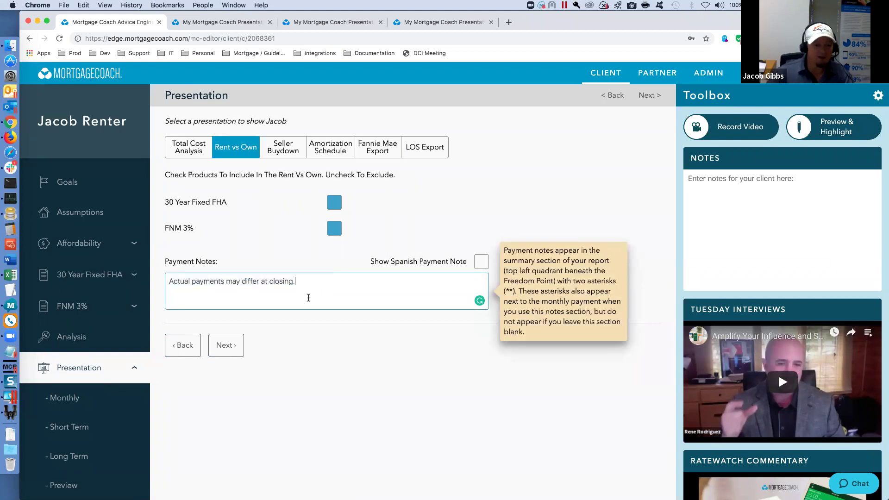
- Advance through the Monthly, Short Term and Long Term pages to the Preview details page
{"action": "left_click", "coordinate": [225, 346]}
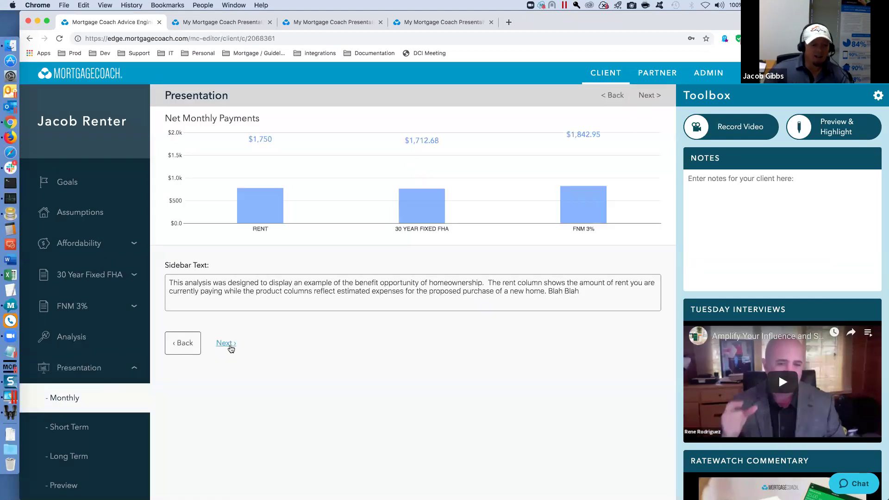
{"action": "left_click", "coordinate": [592, 290]}
{"action": "key", "text": "super+a"}
{"action": "left_click", "coordinate": [227, 343]}
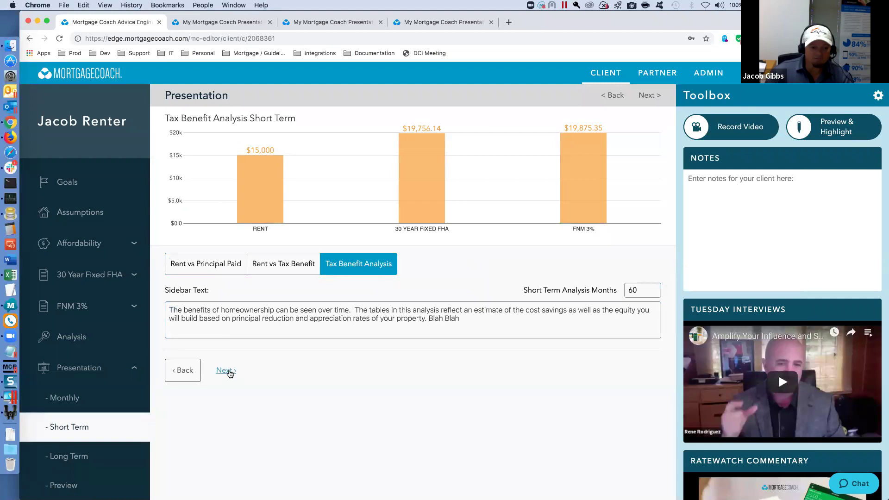
{"action": "left_click", "coordinate": [230, 373]}
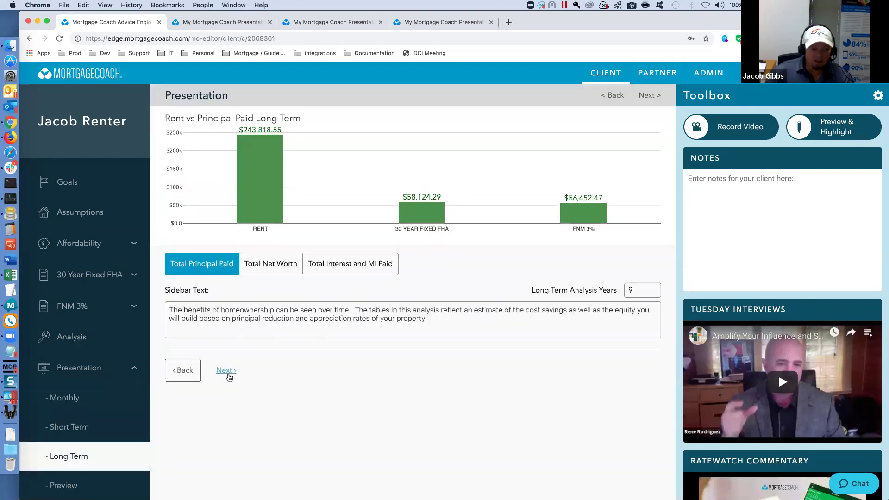
{"action": "left_click", "coordinate": [227, 373]}
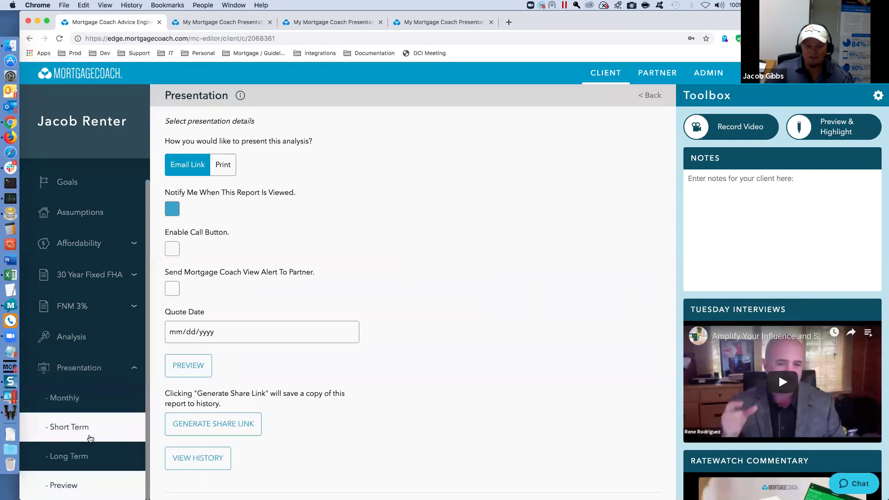
- Set the presentation's Quote Date to July 23, 2019
{"action": "left_click", "coordinate": [70, 368]}
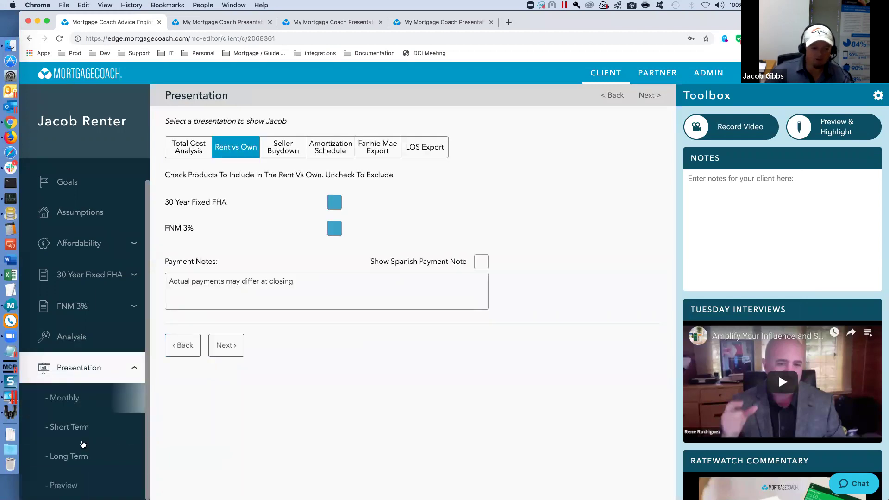
{"action": "left_click", "coordinate": [218, 346]}
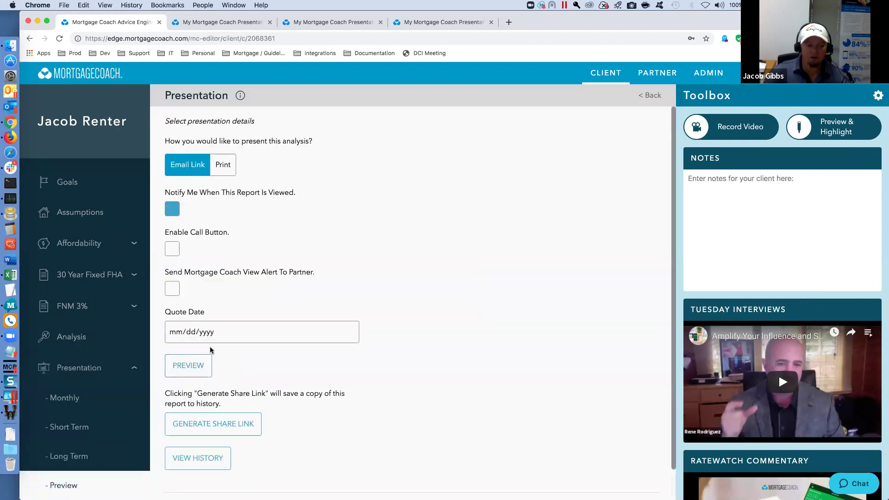
{"action": "left_click", "coordinate": [351, 333]}
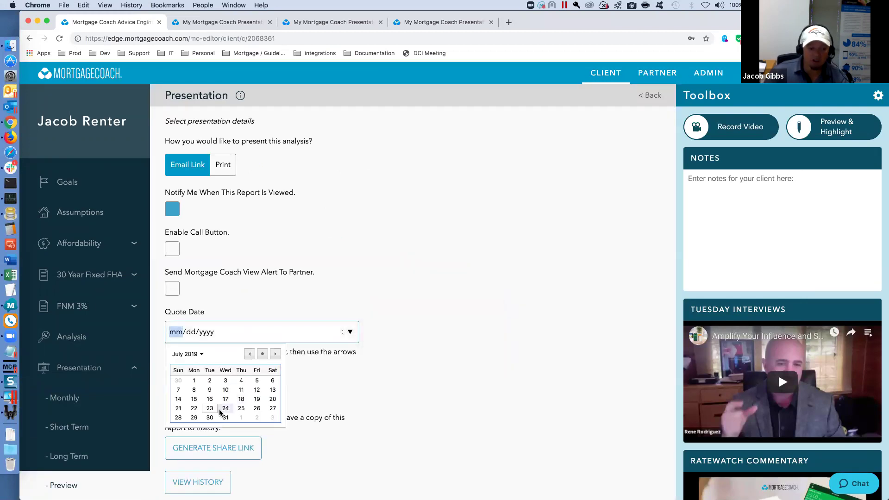
{"action": "left_click", "coordinate": [210, 408]}
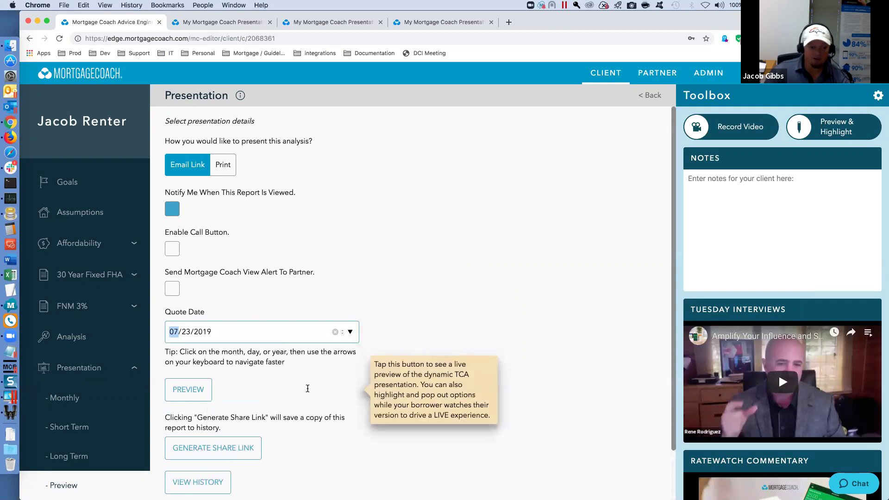
- Generate a share link for the report and copy it to the clipboard
{"action": "left_click", "coordinate": [248, 419]}
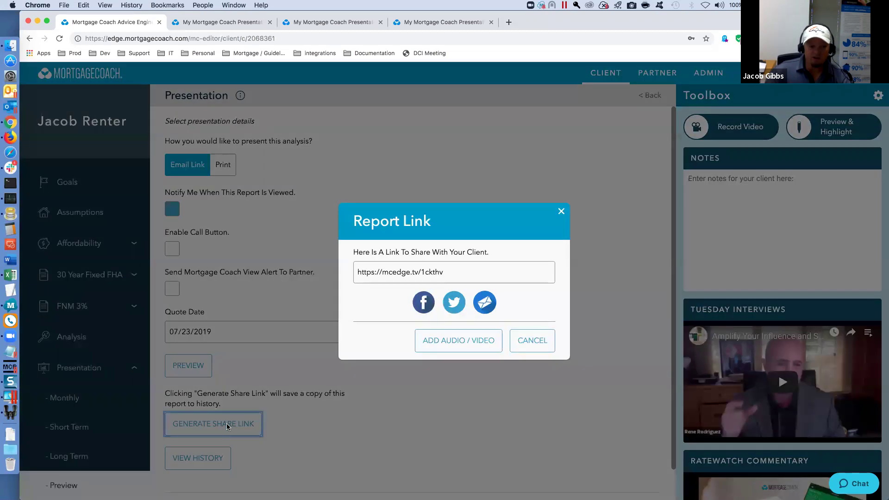
{"action": "left_click", "coordinate": [456, 270]}
{"action": "key", "text": "super+c"}
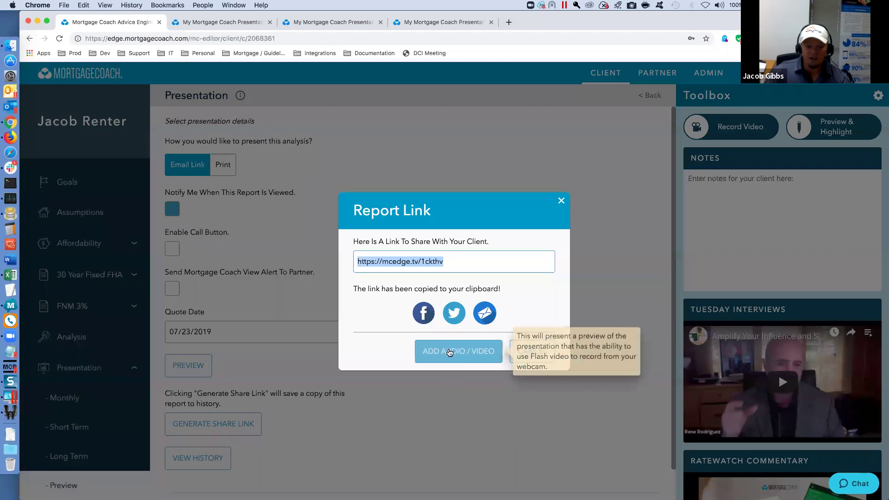
{"action": "left_click", "coordinate": [509, 23]}
- Load the copied share link in the new tab and accept the disclosure to view the report
{"action": "key", "text": "super+v"}
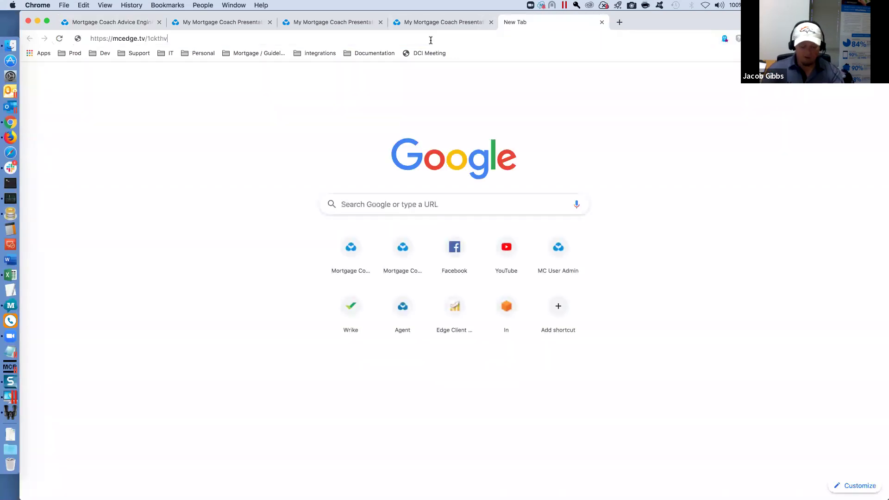
{"action": "key", "text": "Return"}
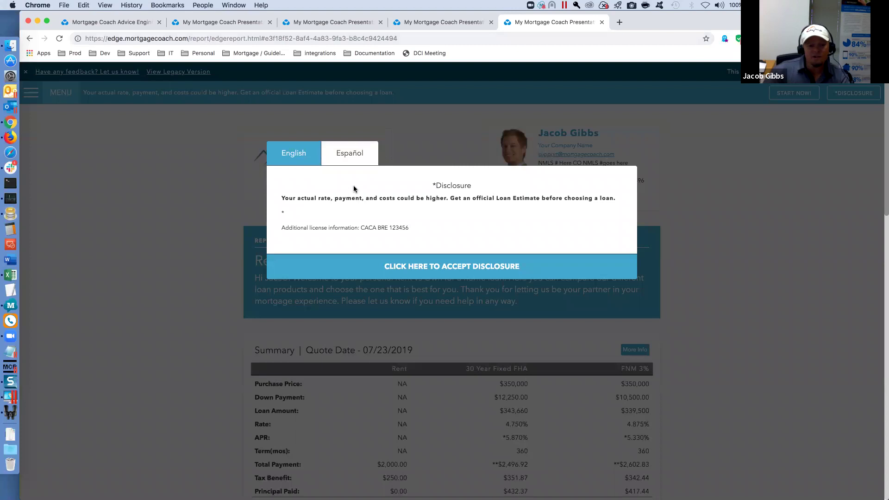
{"action": "left_click", "coordinate": [455, 267]}
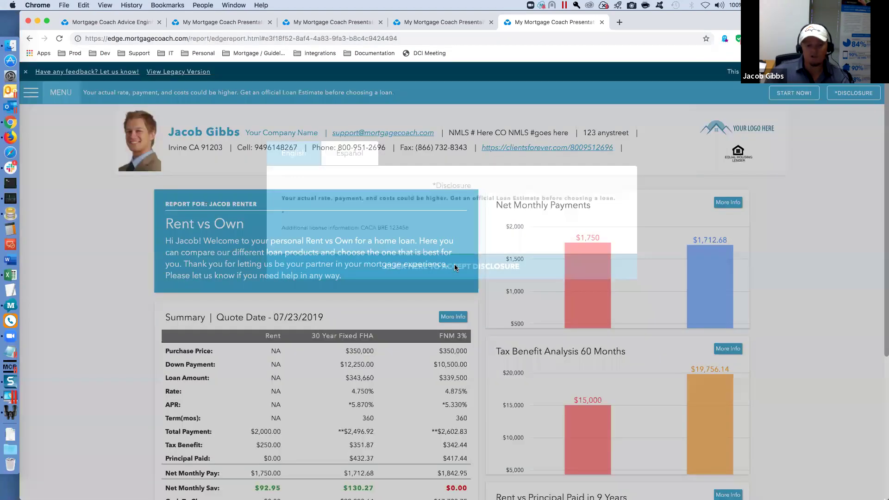
{"action": "scroll", "coordinate": [731, 406], "scroll_direction": "down", "scroll_amount": 3}
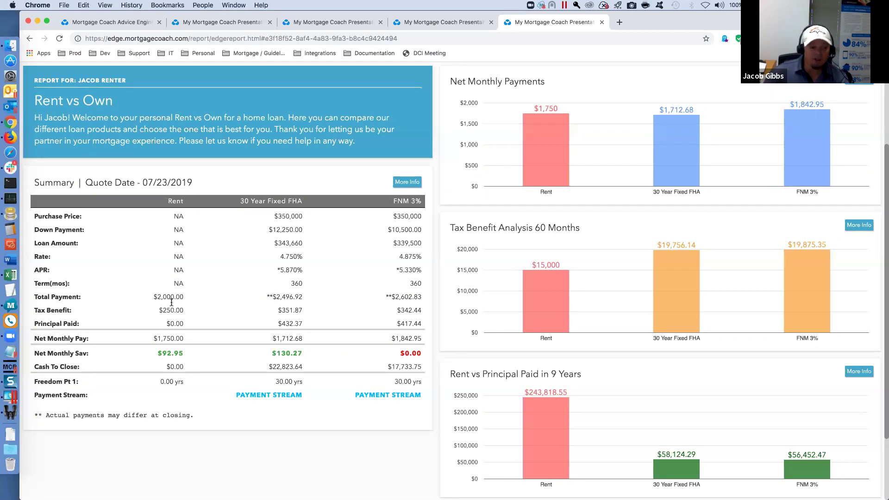
- Highlight the three total payments, then Rent's $2,000.00 payment, $250.00 tax benefit and $1,750.00 net
{"action": "left_click_drag", "start_coordinate": [154, 296], "coordinate": [176, 297]}
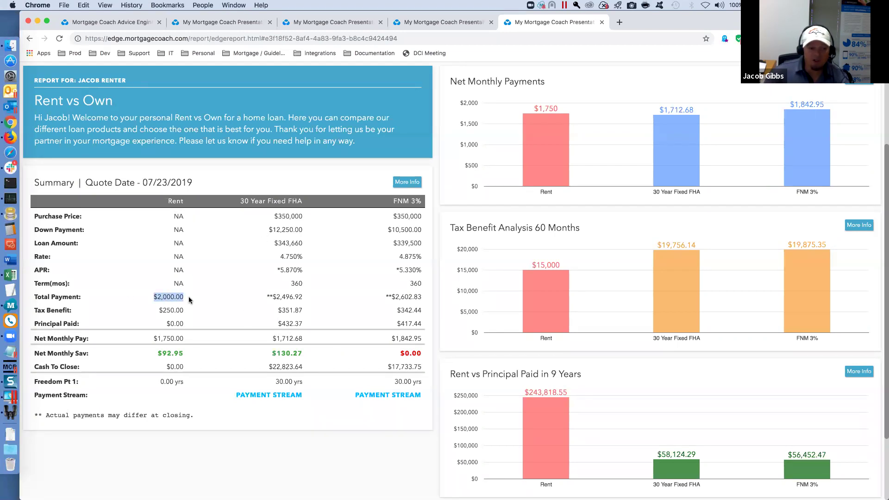
{"action": "left_click", "coordinate": [304, 299]}
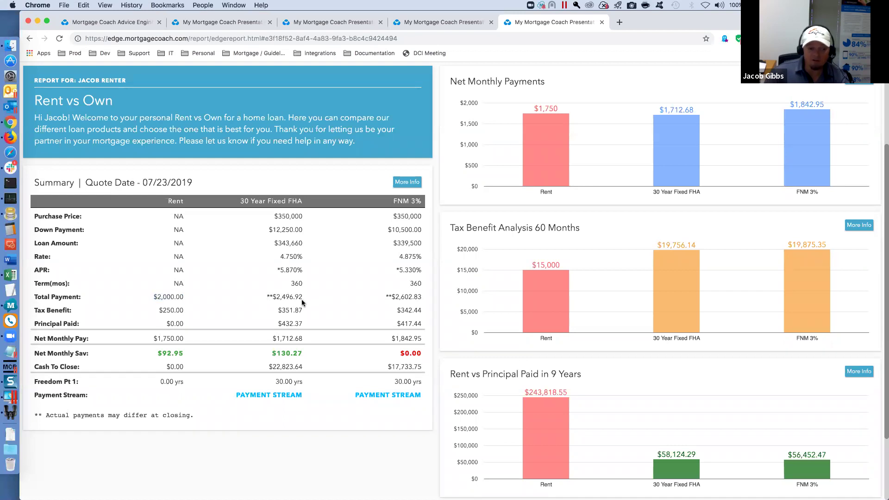
{"action": "left_click_drag", "start_coordinate": [305, 298], "coordinate": [262, 297]}
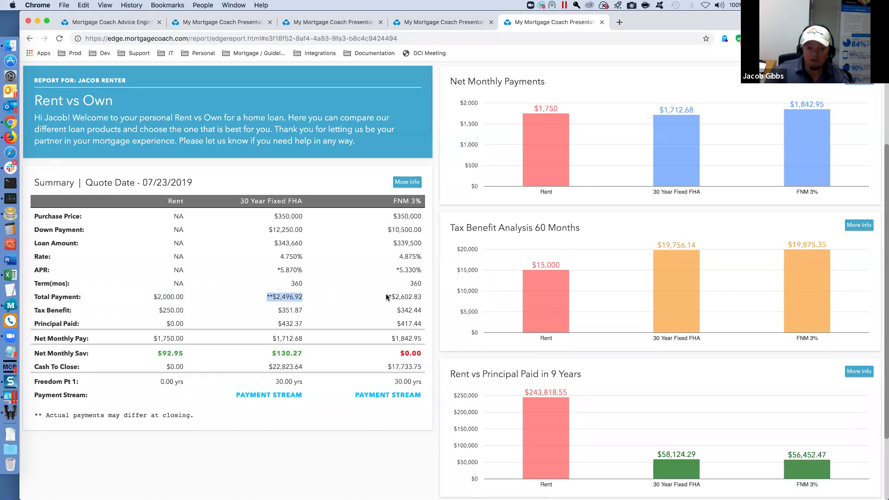
{"action": "left_click_drag", "start_coordinate": [391, 297], "coordinate": [422, 298]}
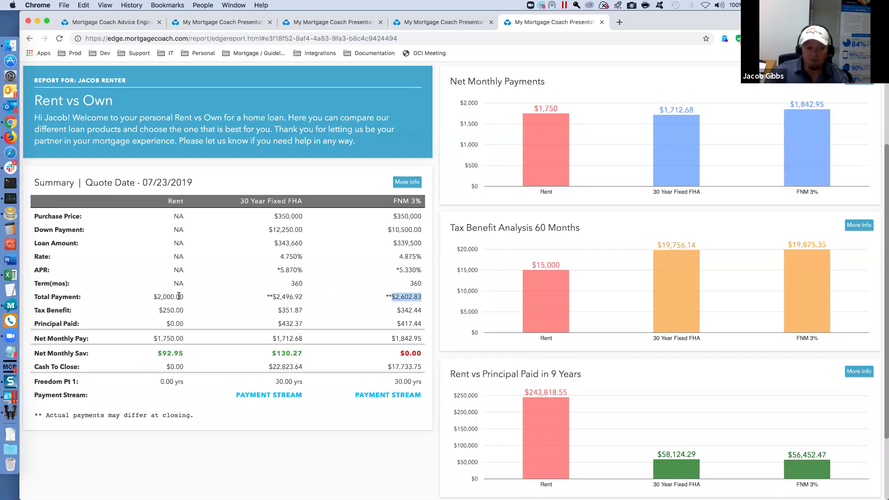
{"action": "left_click_drag", "start_coordinate": [183, 297], "coordinate": [154, 297]}
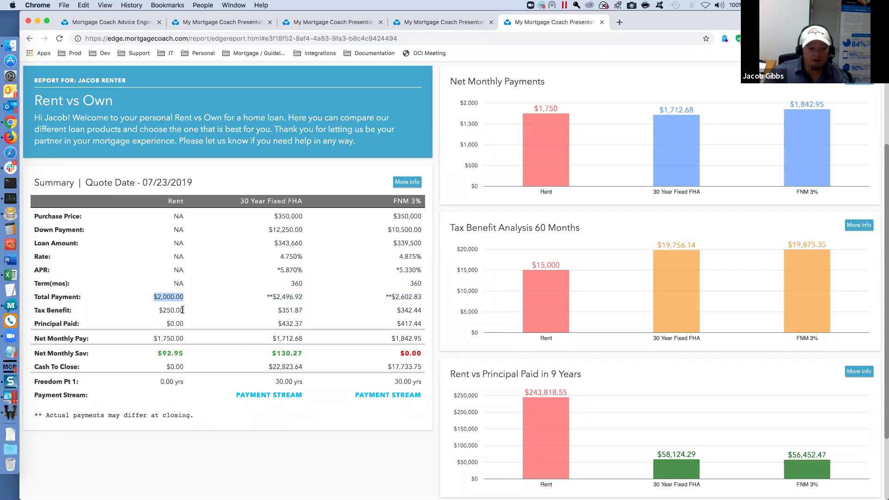
{"action": "left_click_drag", "start_coordinate": [183, 310], "coordinate": [158, 310]}
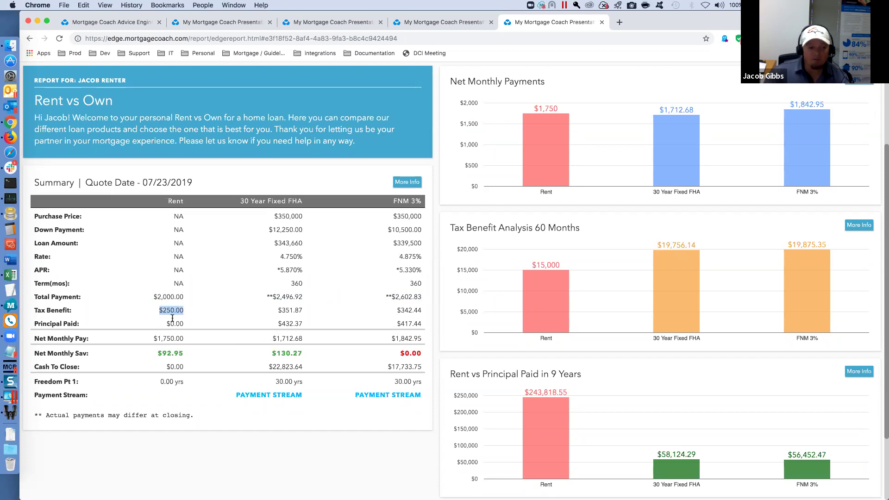
{"action": "left_click_drag", "start_coordinate": [182, 338], "coordinate": [143, 340]}
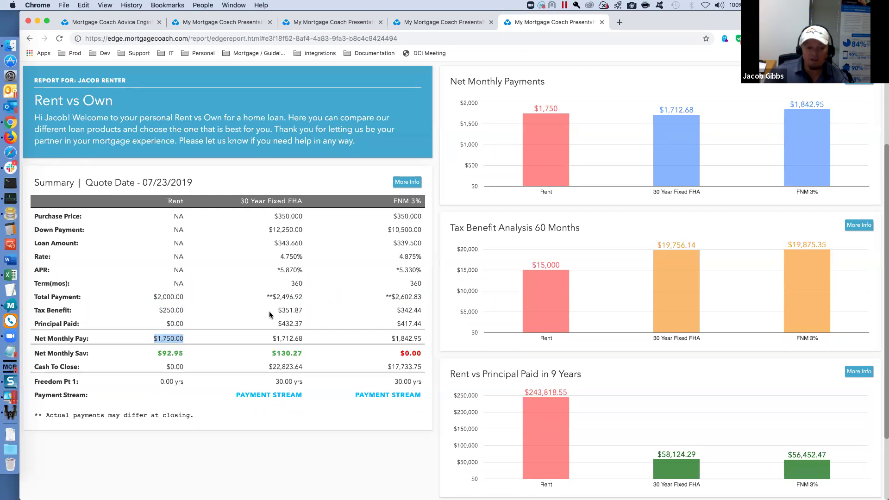
- Highlight FHA's $2,496.92 payment, $351.87 tax benefit, $432.37 principal, $1,712.68 net; open Debt Consol report
{"action": "left_click_drag", "start_coordinate": [302, 296], "coordinate": [260, 301]}
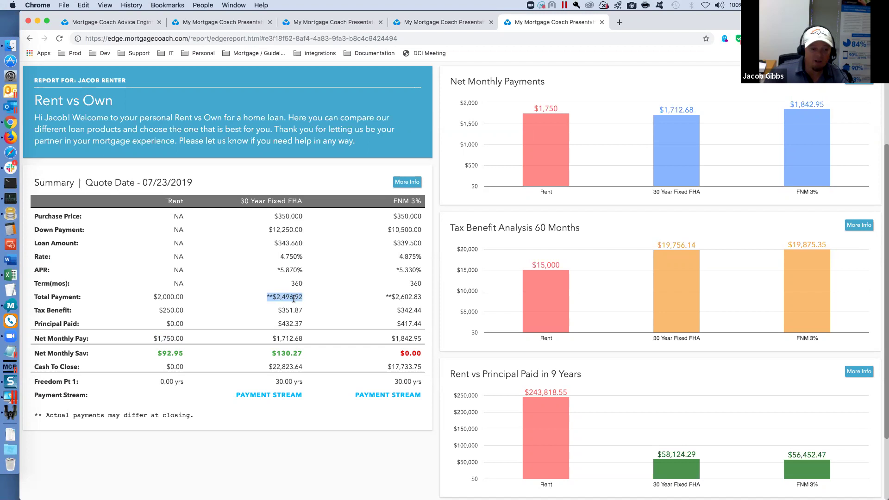
{"action": "left_click_drag", "start_coordinate": [302, 310], "coordinate": [272, 315]}
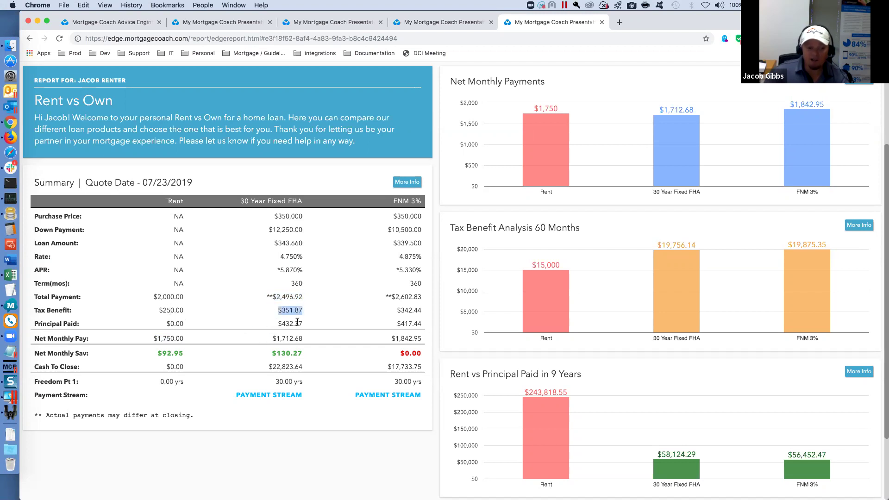
{"action": "left_click_drag", "start_coordinate": [302, 323], "coordinate": [267, 331]}
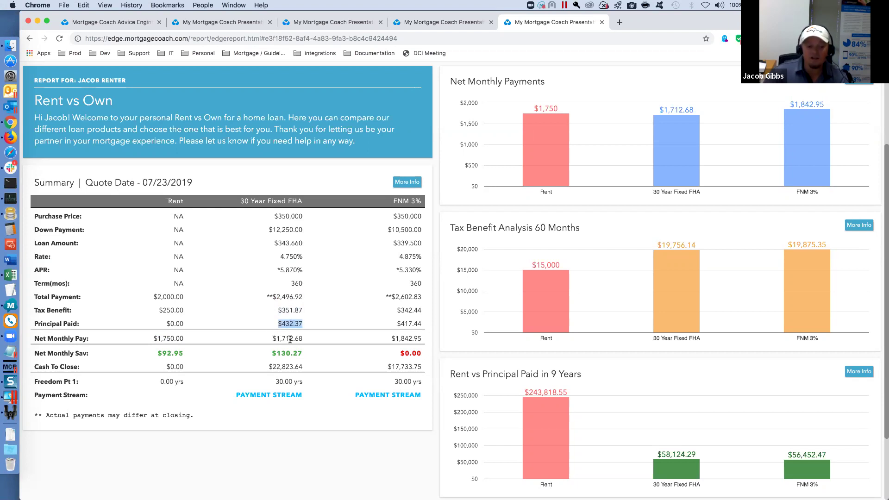
{"action": "double_click", "coordinate": [176, 339]}
{"action": "left_click_drag", "start_coordinate": [302, 338], "coordinate": [271, 339]}
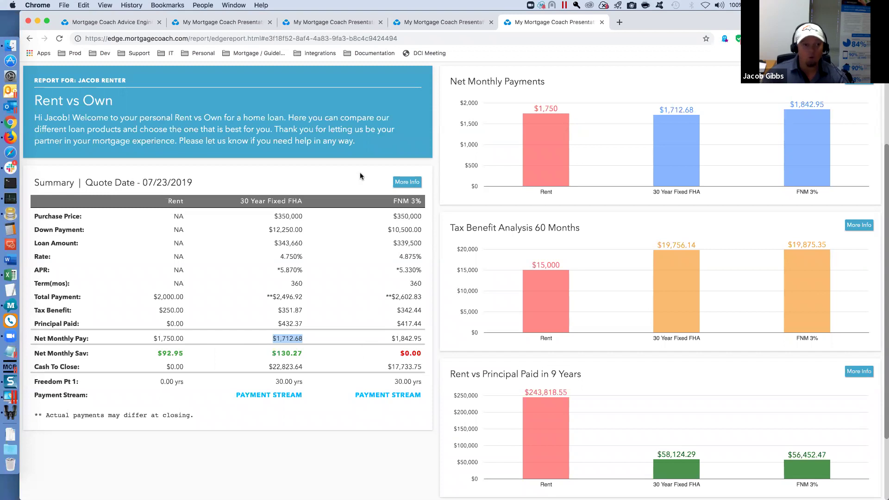
{"action": "left_click", "coordinate": [415, 24]}
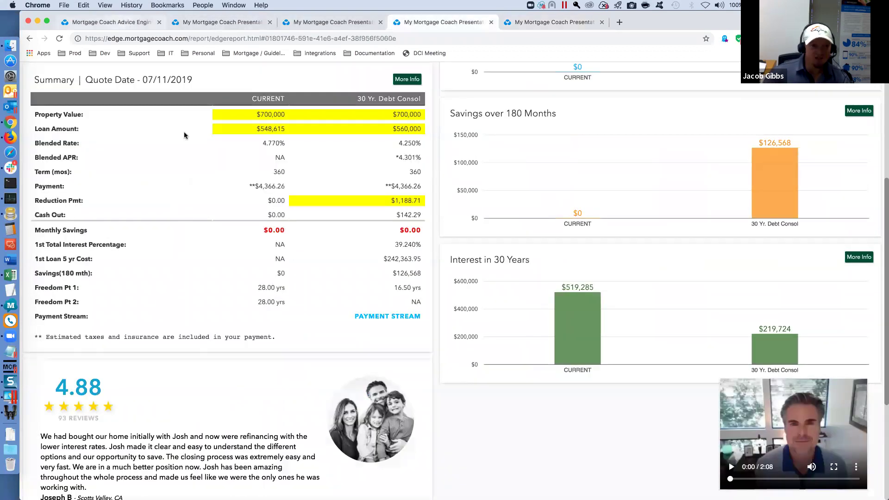
- In the editor's Analysis, set the Long Term Chart Type to Total Net Worth
{"action": "left_click", "coordinate": [119, 23]}
{"action": "left_click", "coordinate": [88, 315]}
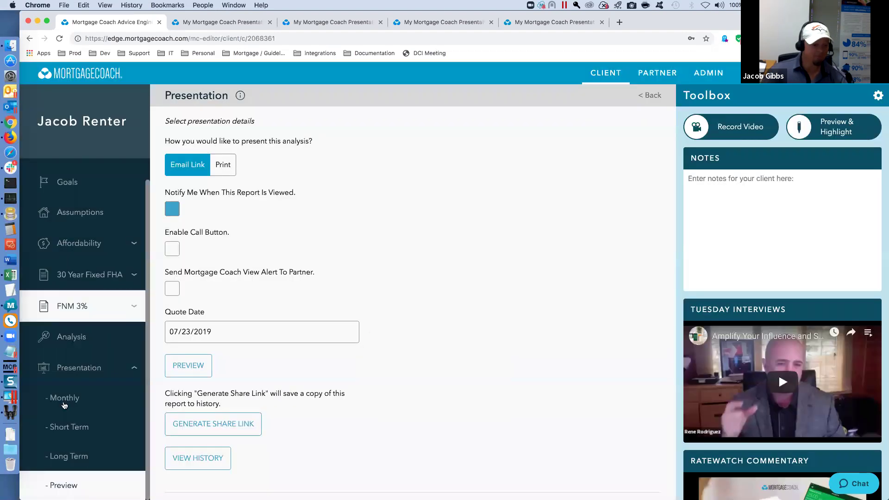
{"action": "left_click", "coordinate": [70, 339]}
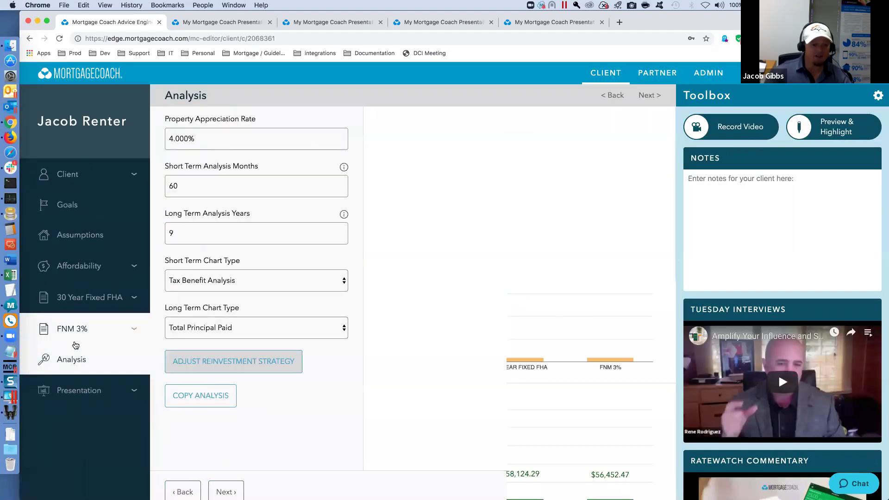
{"action": "left_click", "coordinate": [339, 329]}
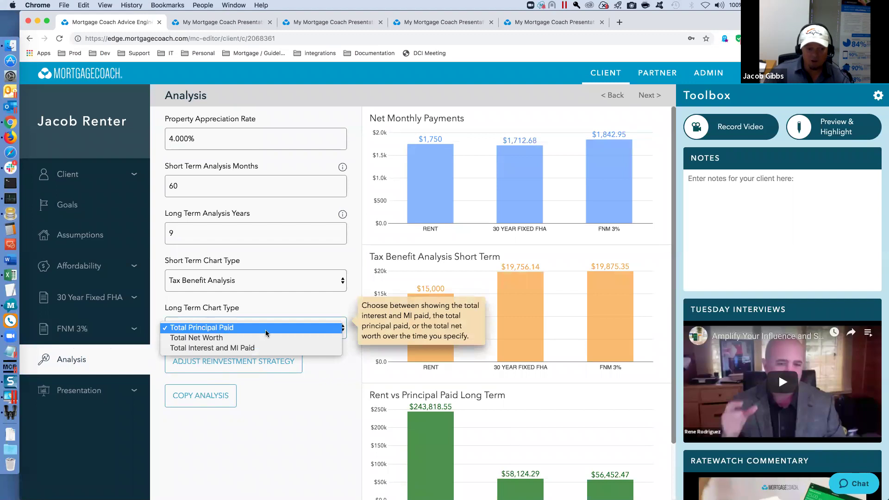
{"action": "left_click", "coordinate": [222, 340]}
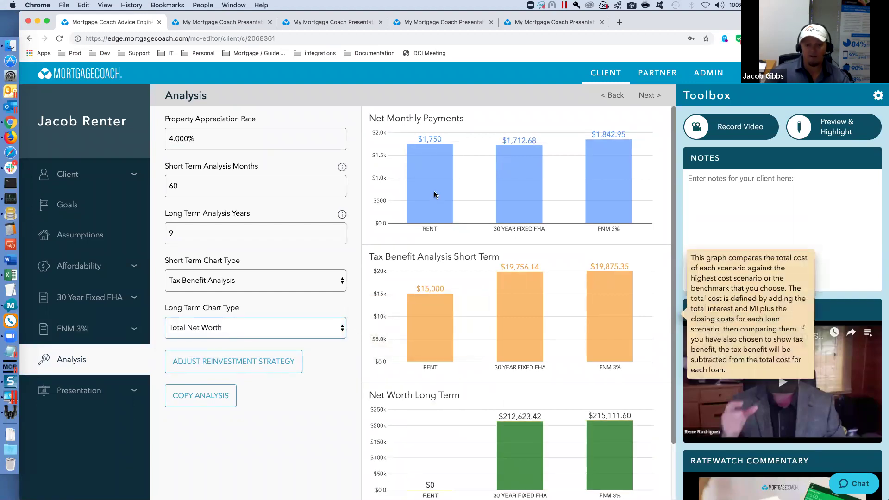
- Review the updated Rent vs Own report's Net Worth in 9 Years chart
{"action": "left_click", "coordinate": [648, 95]}
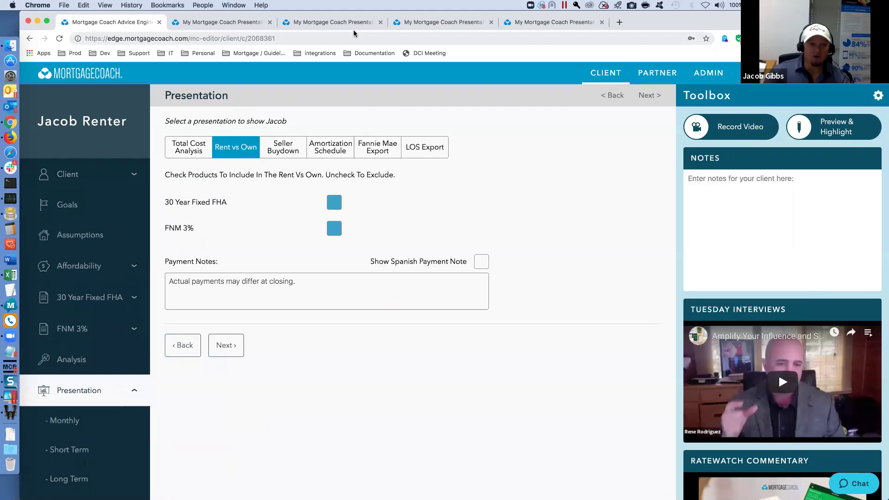
{"action": "left_click", "coordinate": [527, 24]}
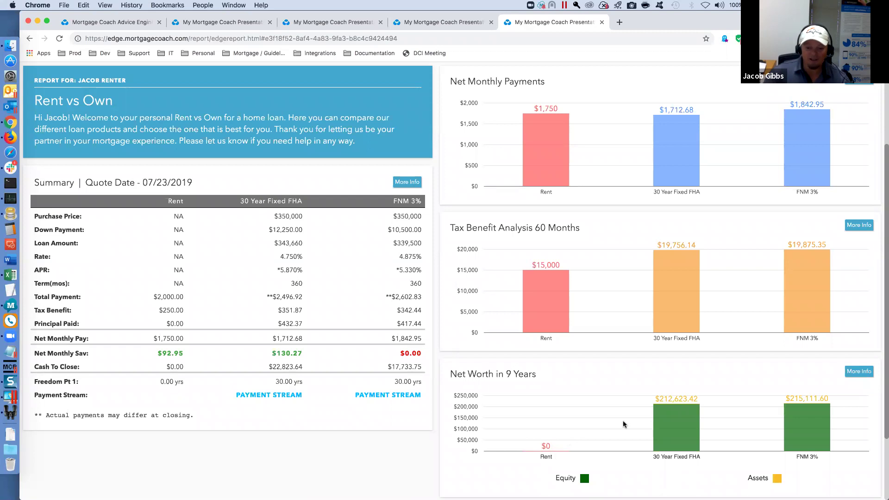
{"action": "left_click_drag", "start_coordinate": [659, 399], "coordinate": [699, 400]}
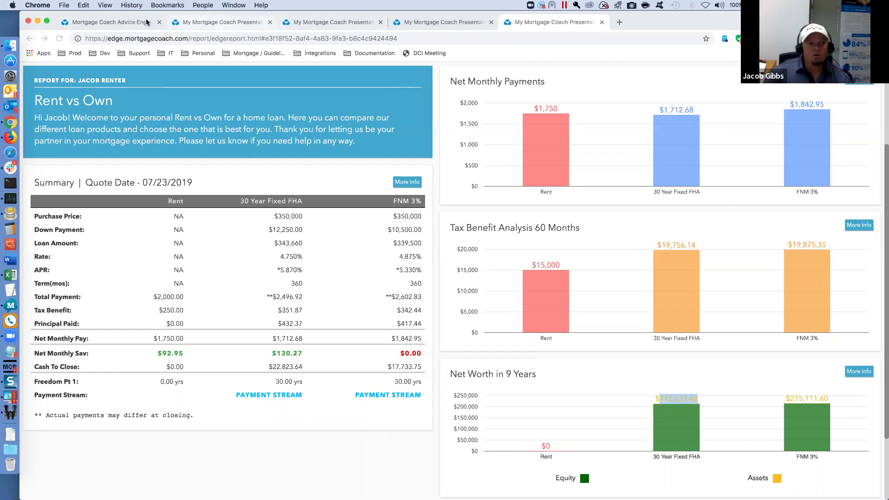
- Type 'notes saved h' in Notes and set Strategy Template to Yes on the Client page
{"action": "left_click", "coordinate": [131, 22]}
{"action": "scroll", "coordinate": [83, 167], "scroll_direction": "down", "scroll_amount": 1}
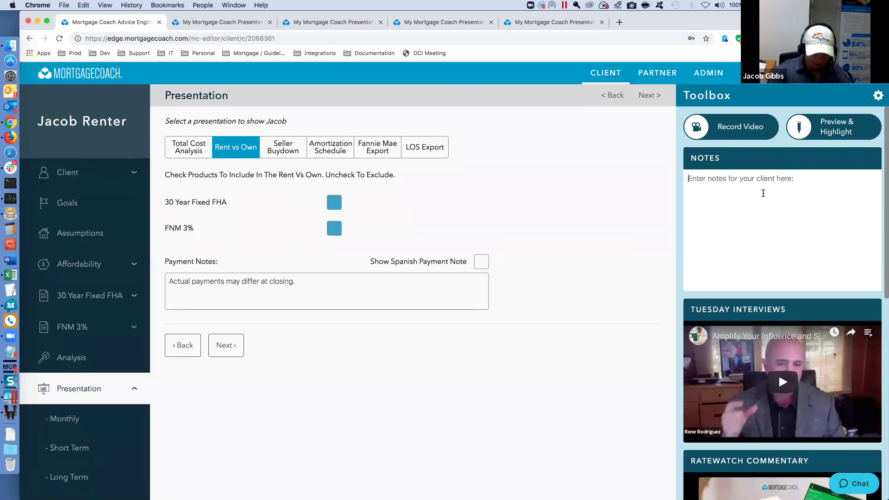
{"action": "type", "text": "notes saved here"}
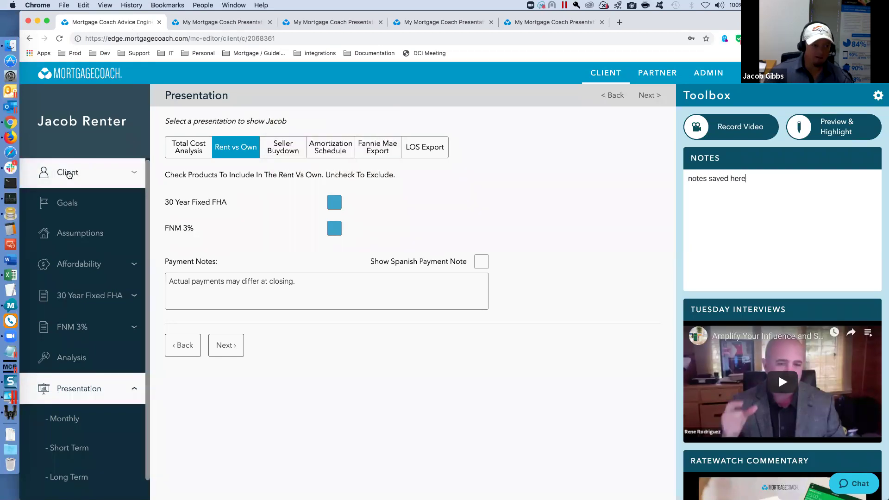
{"action": "left_click", "coordinate": [68, 171]}
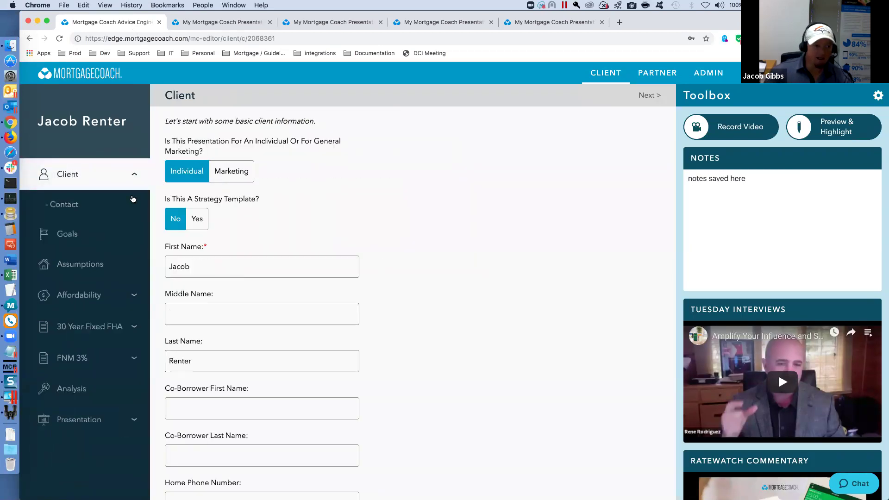
{"action": "left_click", "coordinate": [203, 224]}
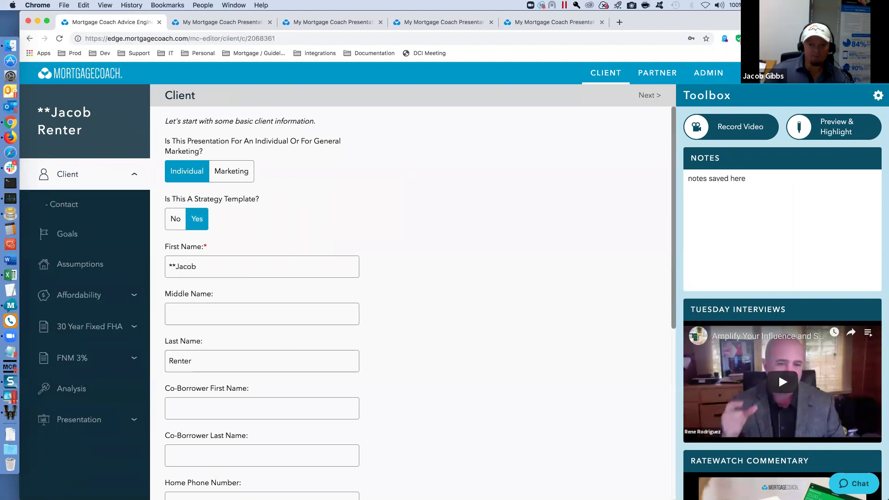
{"action": "left_click", "coordinate": [645, 97]}
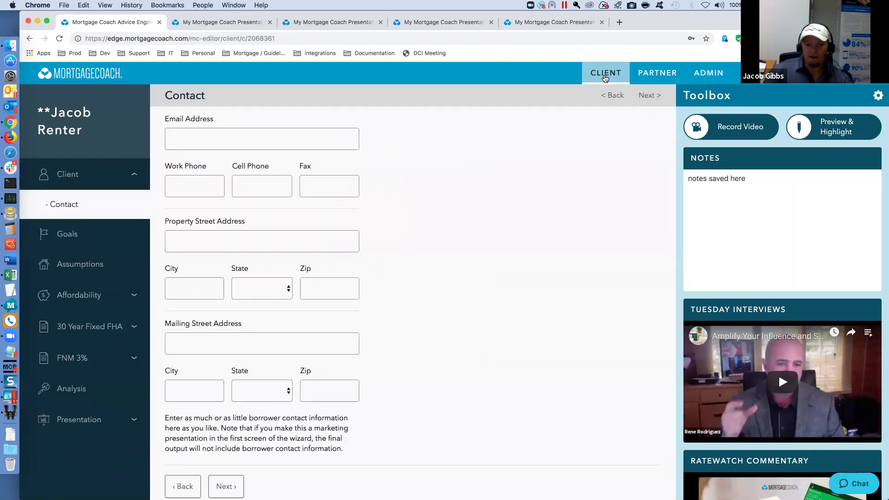
- Find the new template under Strategy Templates and start a new client from it
{"action": "left_click", "coordinate": [604, 78]}
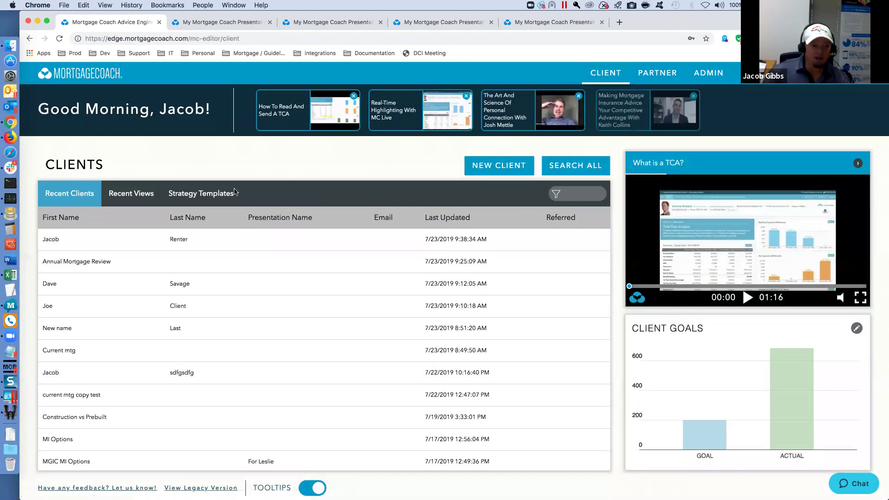
{"action": "left_click", "coordinate": [218, 195]}
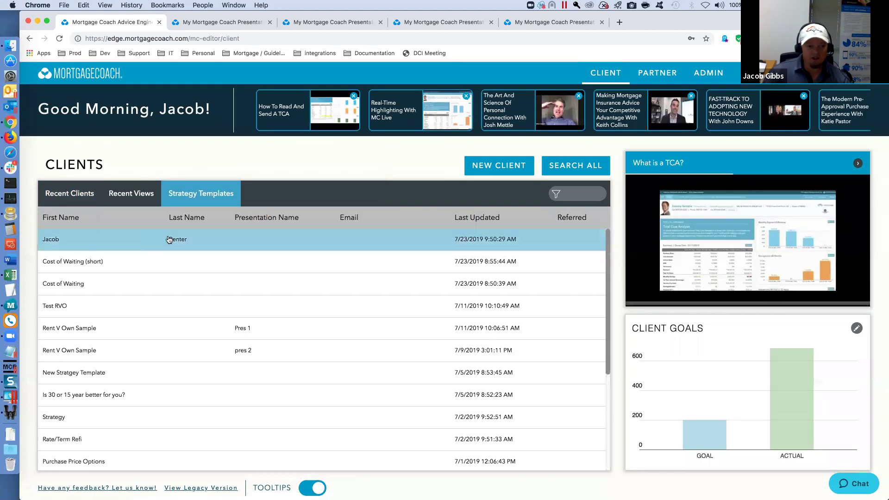
{"action": "left_click", "coordinate": [169, 239]}
{"action": "left_click", "coordinate": [454, 284]}
{"action": "left_click", "coordinate": [414, 281]}
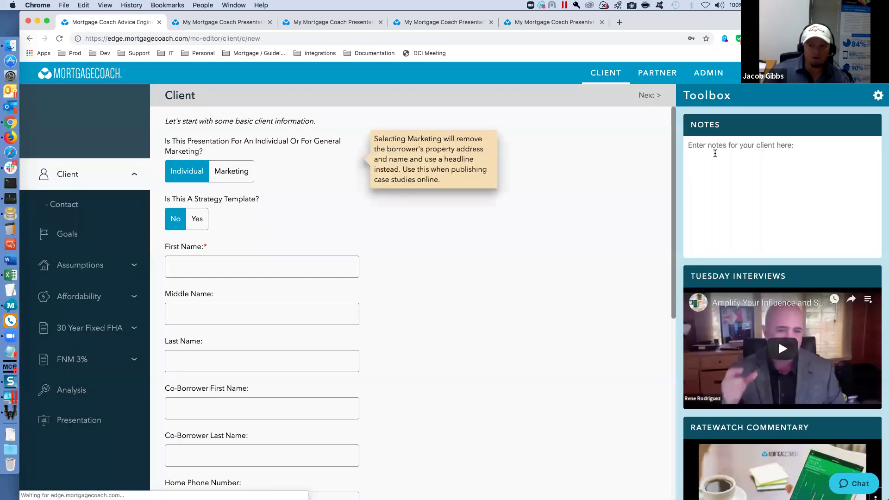
- Check the renter client's presentation, then reopen the first strategy template's options
{"action": "left_click", "coordinate": [603, 74]}
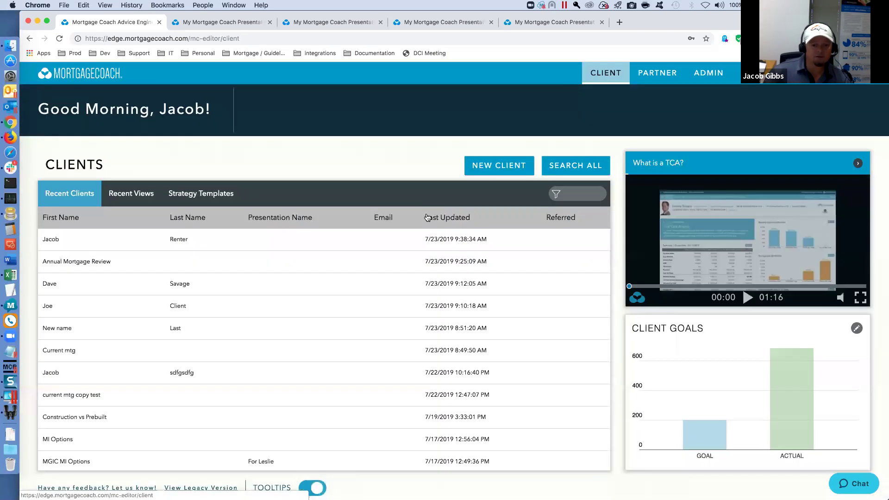
{"action": "left_click", "coordinate": [226, 239]}
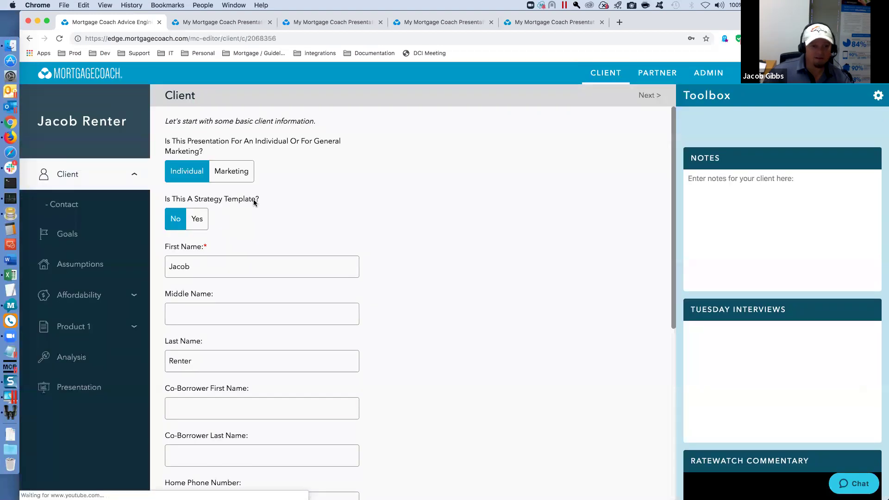
{"action": "left_click", "coordinate": [583, 80]}
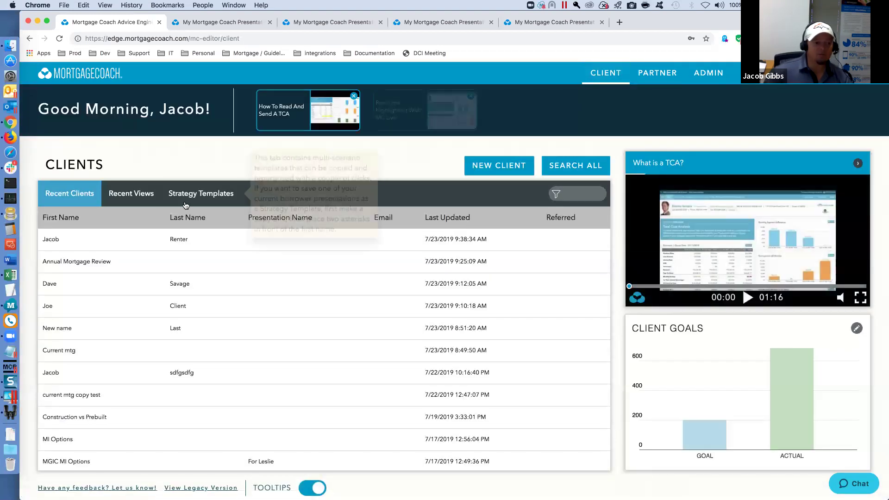
{"action": "left_click", "coordinate": [193, 200]}
{"action": "left_click", "coordinate": [174, 242]}
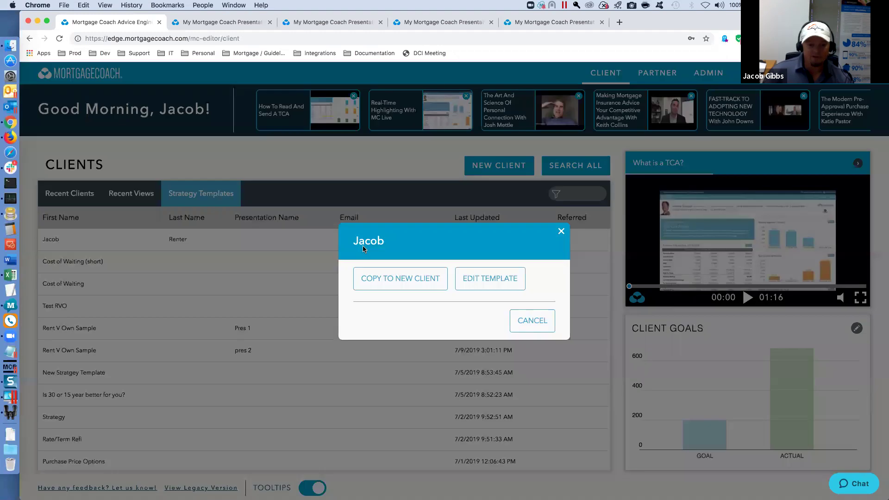
- Open the first strategy template for editing, review its saved Notes text, then go back to Clients
{"action": "left_click", "coordinate": [477, 283]}
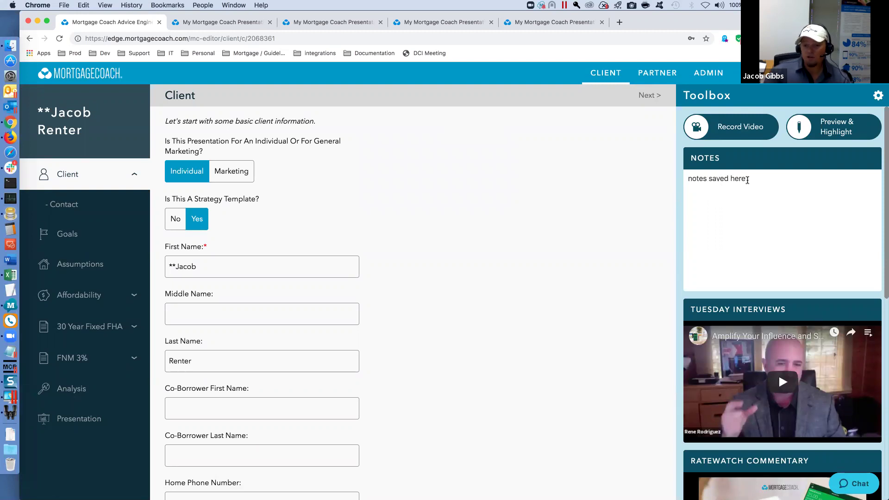
{"action": "left_click_drag", "start_coordinate": [747, 179], "coordinate": [621, 206]}
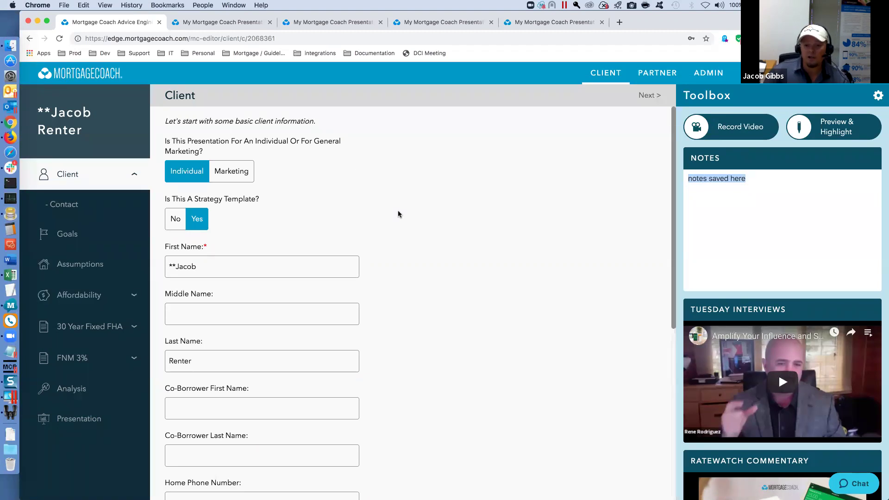
{"action": "left_click", "coordinate": [692, 205]}
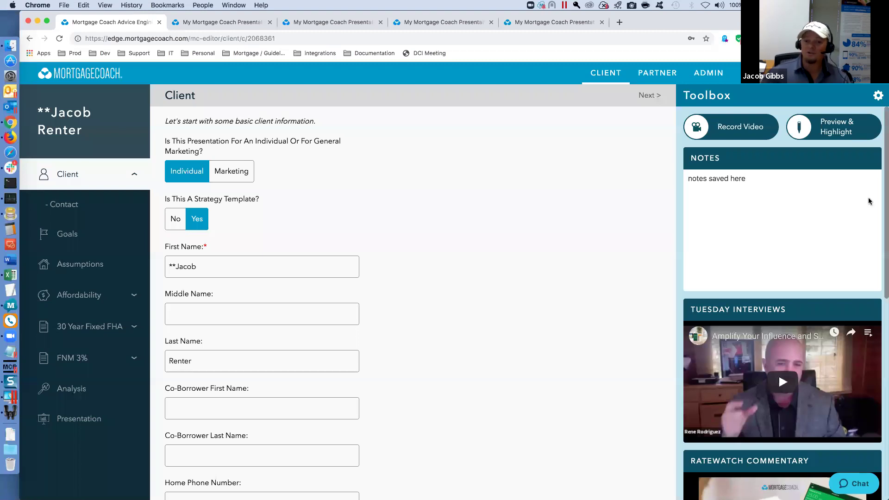
{"action": "left_click", "coordinate": [612, 78]}
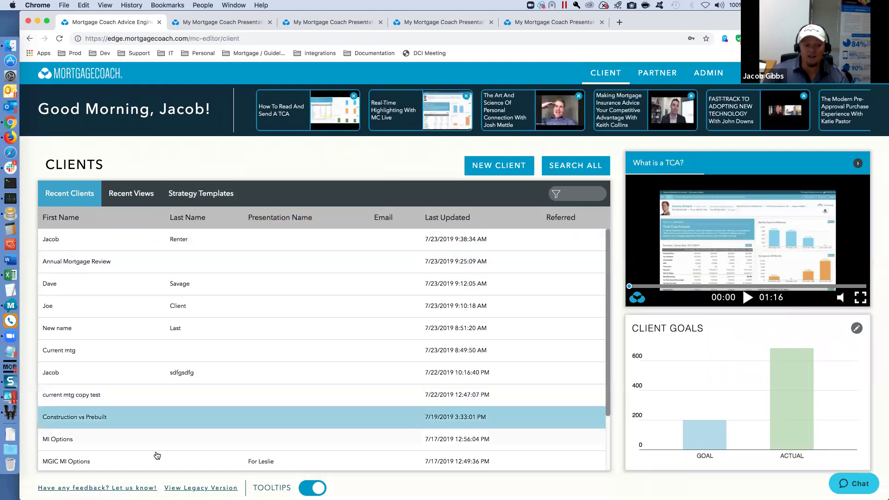
- On the Partners dashboard, glance at the strategy templates, return to Recent Partners, and begin a new partner
{"action": "left_click", "coordinate": [655, 75]}
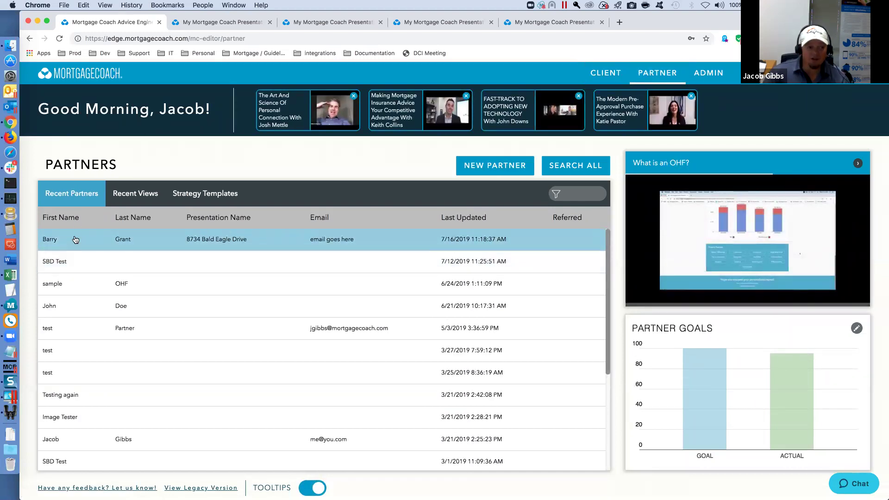
{"action": "left_click", "coordinate": [199, 194]}
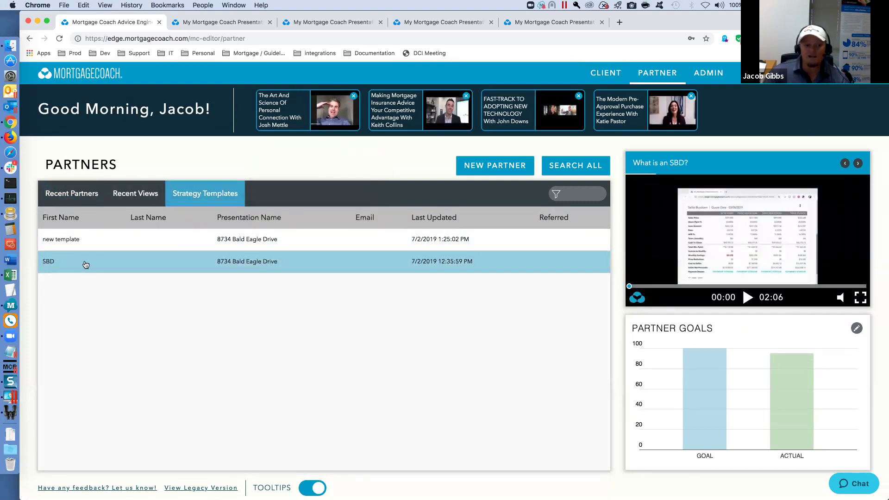
{"action": "left_click", "coordinate": [71, 195]}
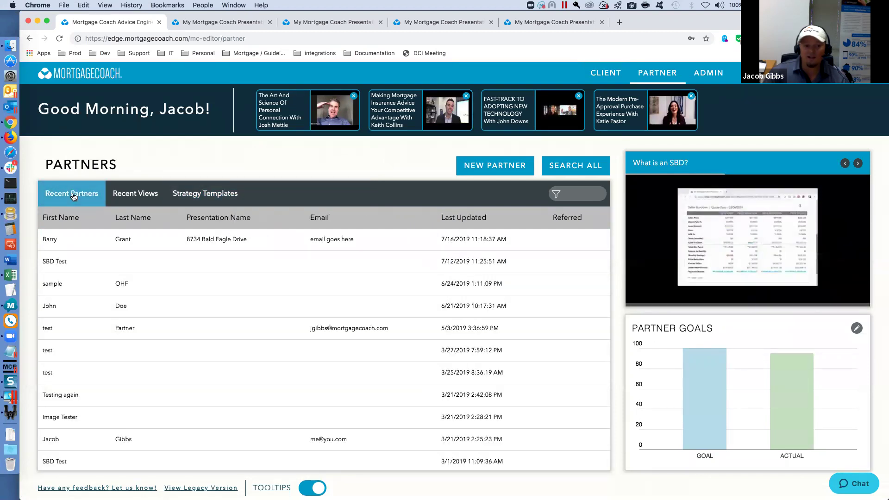
{"action": "left_click", "coordinate": [485, 166]}
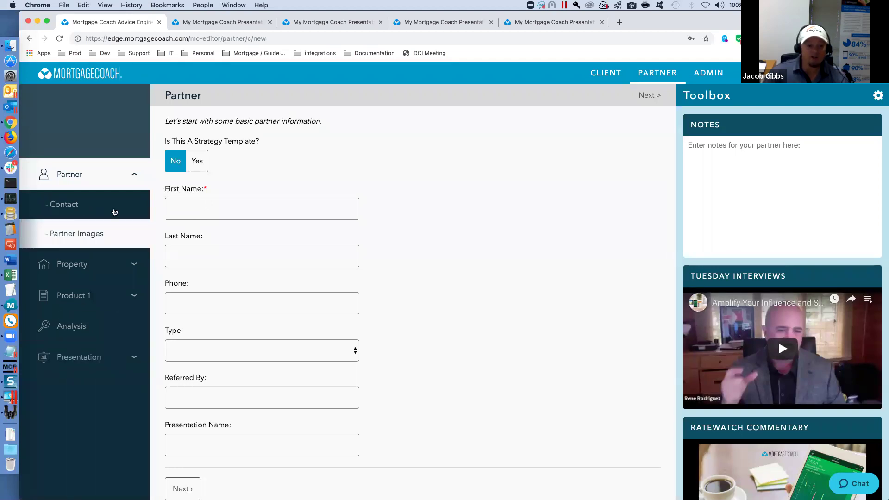
- Enter the new partner's first name and save the partner
{"action": "left_click", "coordinate": [183, 209]}
{"action": "type", "text": "Jacob"}
{"action": "key", "text": "Tab"}
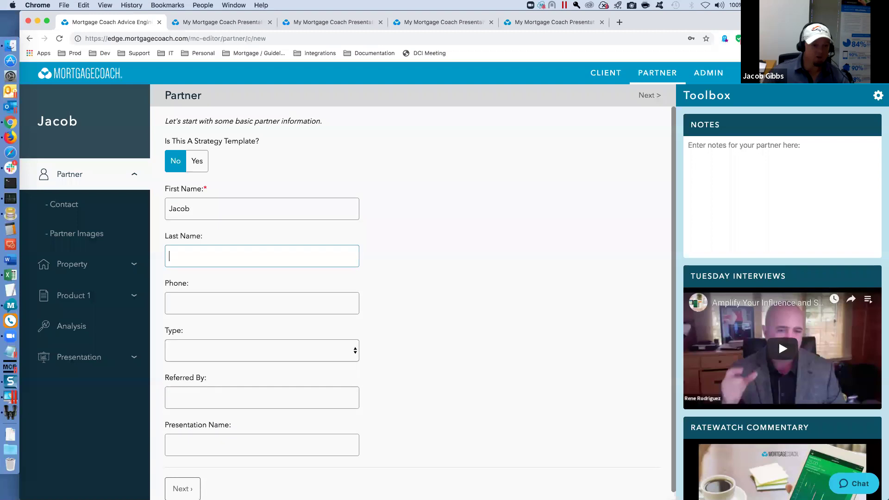
{"action": "left_click", "coordinate": [85, 359]}
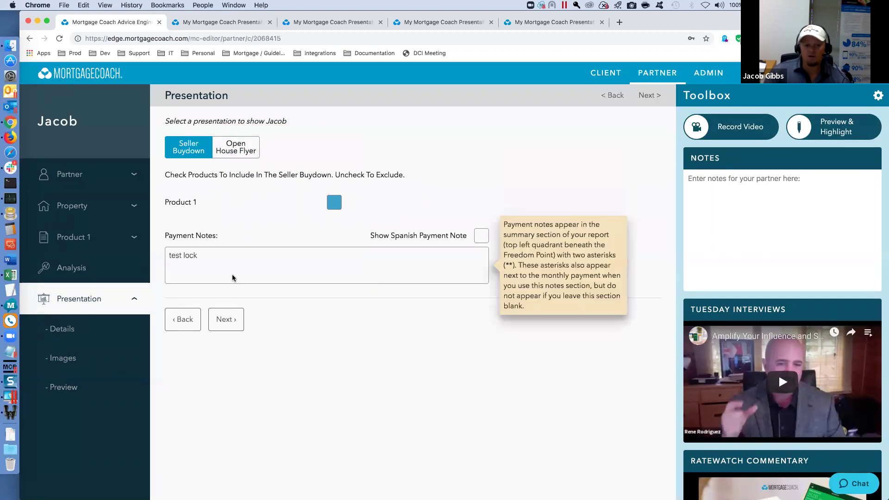
- Advance the Seller Buydown presentation past its Details fields to the Images step
{"action": "left_click", "coordinate": [227, 319]}
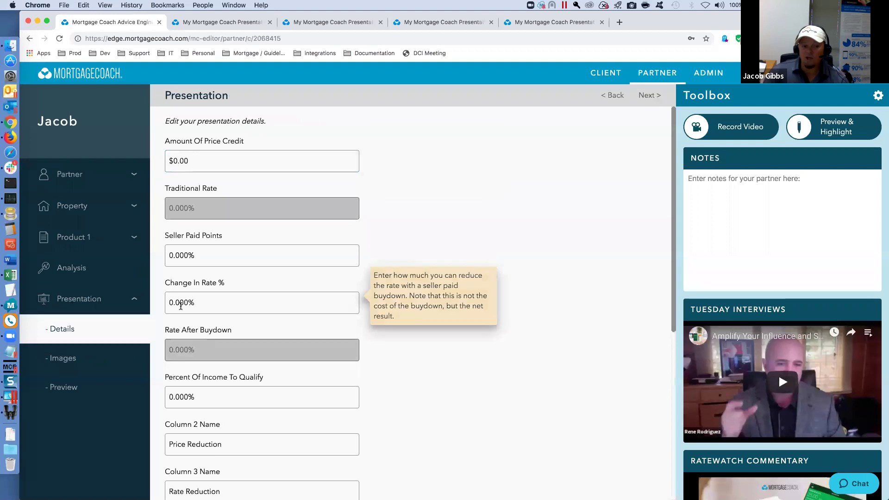
{"action": "scroll", "coordinate": [240, 356], "scroll_direction": "down", "scroll_amount": 2}
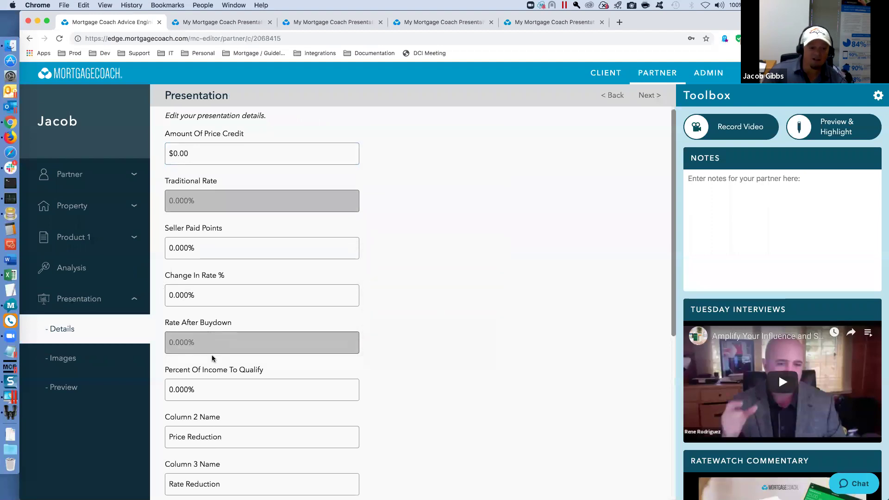
{"action": "scroll", "coordinate": [209, 417], "scroll_direction": "down", "scroll_amount": 3}
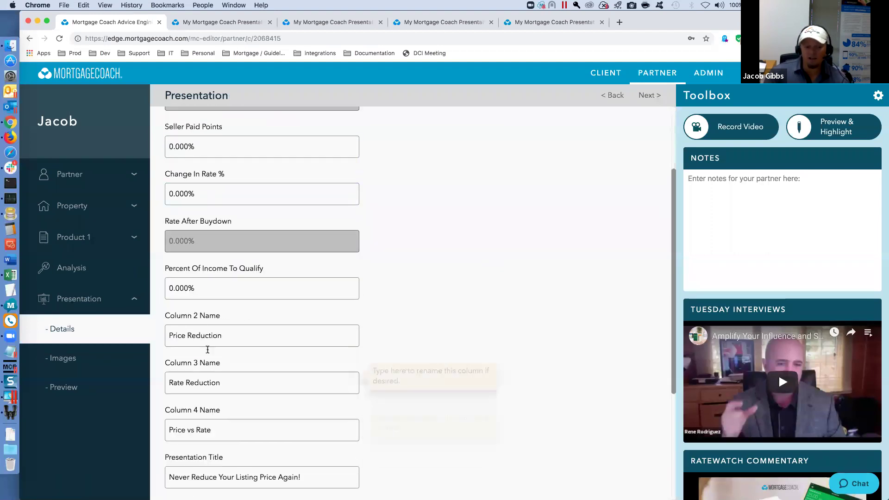
{"action": "scroll", "coordinate": [224, 387], "scroll_direction": "down", "scroll_amount": 2}
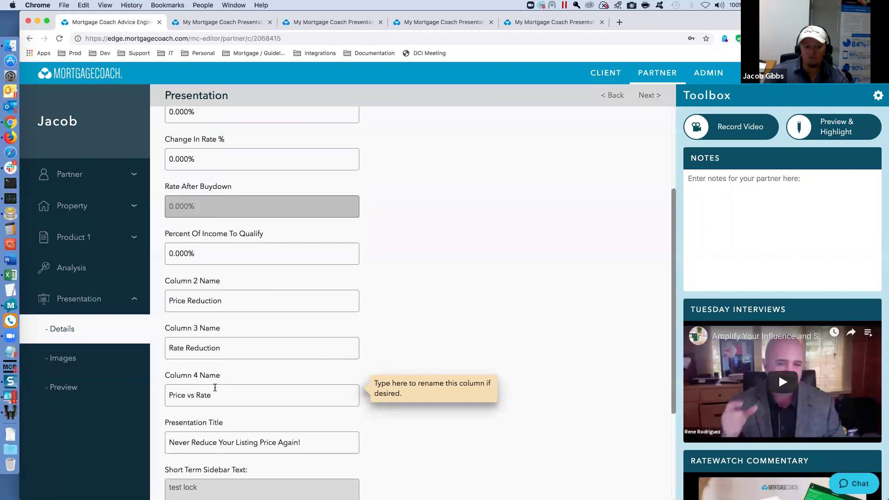
{"action": "scroll", "coordinate": [223, 389], "scroll_direction": "down", "scroll_amount": 2}
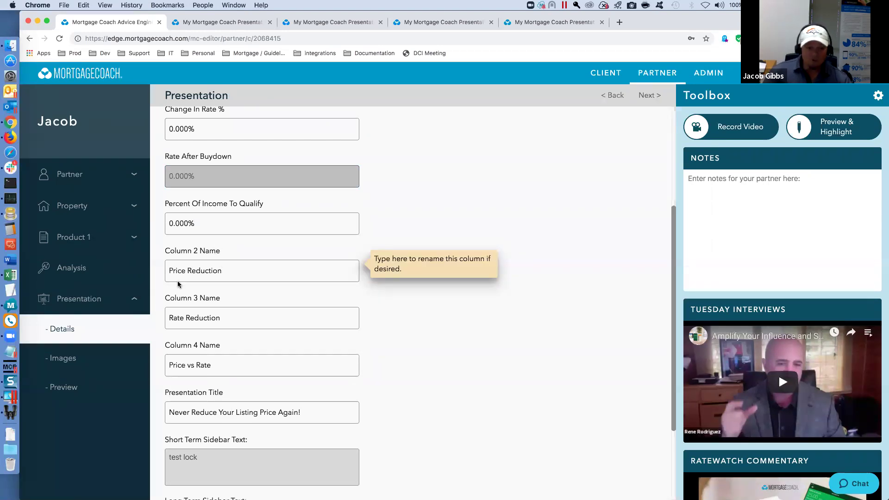
{"action": "left_click", "coordinate": [62, 358]}
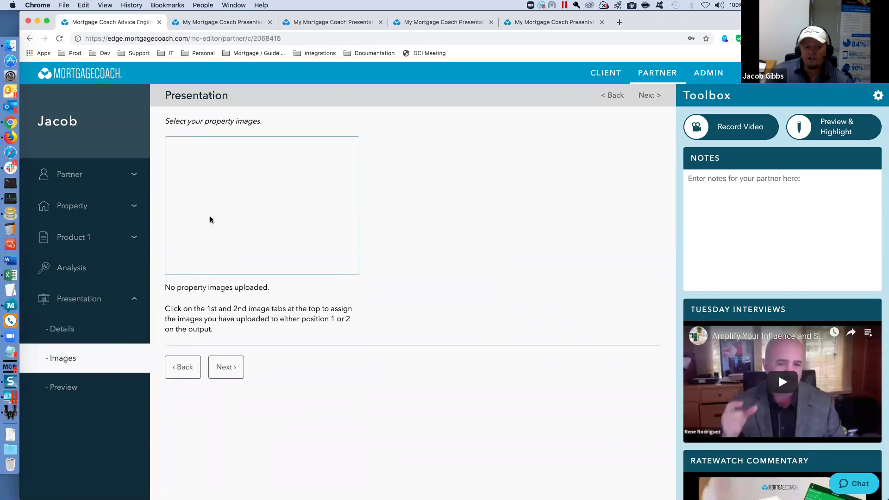
- Switch the presentation to Open House Flyer, advance through Details and Images to Preview, then go to Clients
{"action": "left_click", "coordinate": [83, 387]}
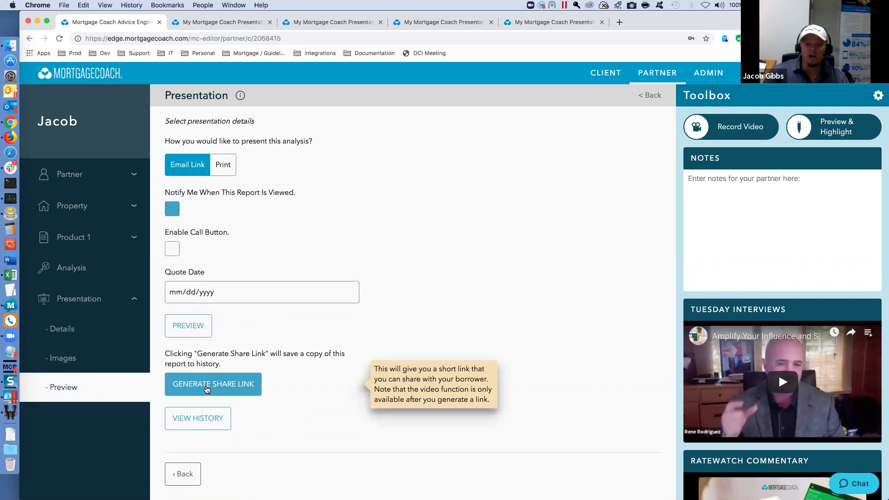
{"action": "left_click", "coordinate": [91, 298]}
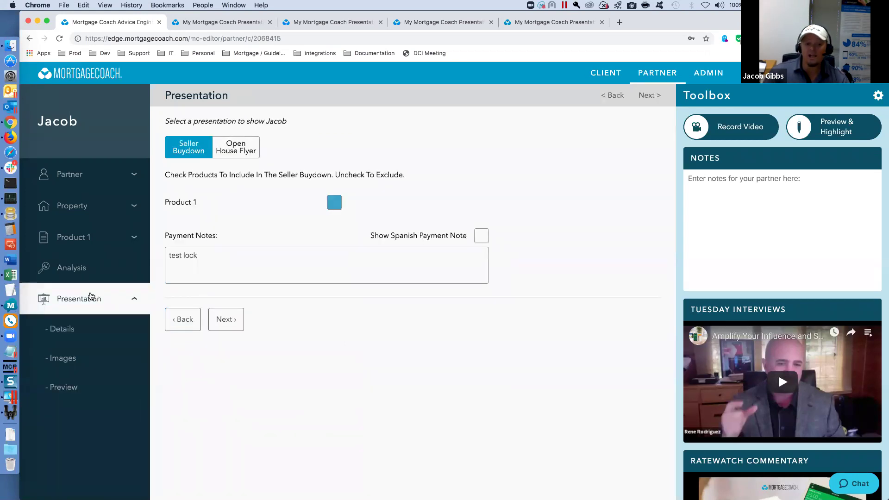
{"action": "left_click", "coordinate": [240, 156]}
{"action": "left_click", "coordinate": [228, 319]}
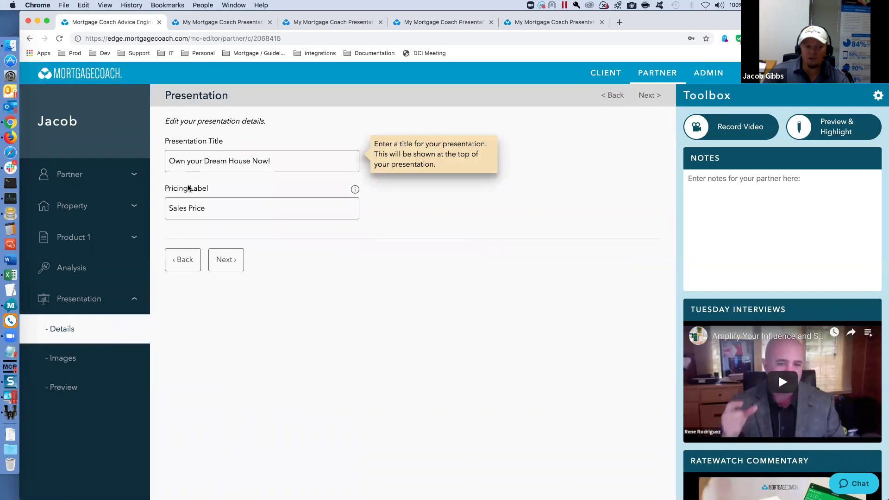
{"action": "left_click", "coordinate": [225, 260]}
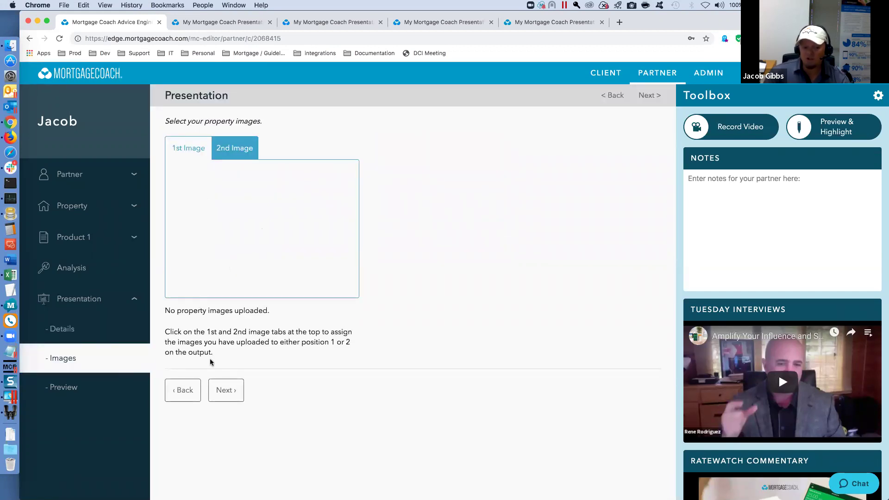
{"action": "left_click", "coordinate": [225, 392]}
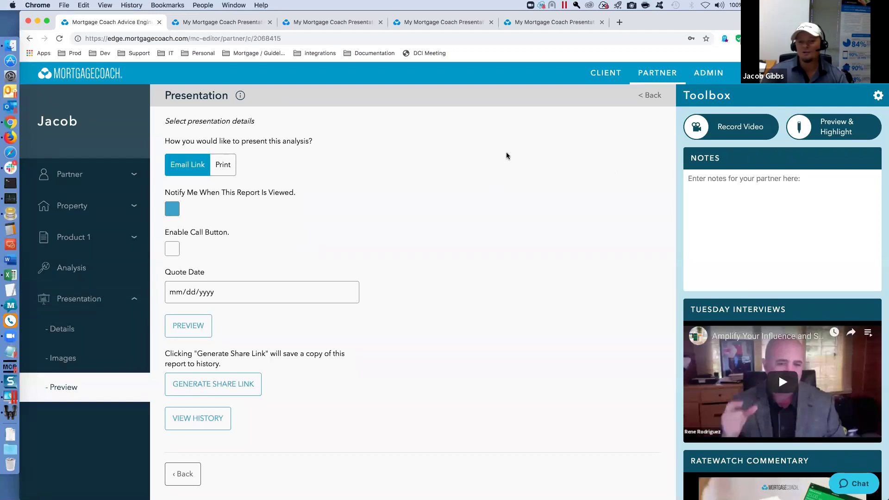
{"action": "left_click", "coordinate": [600, 76]}
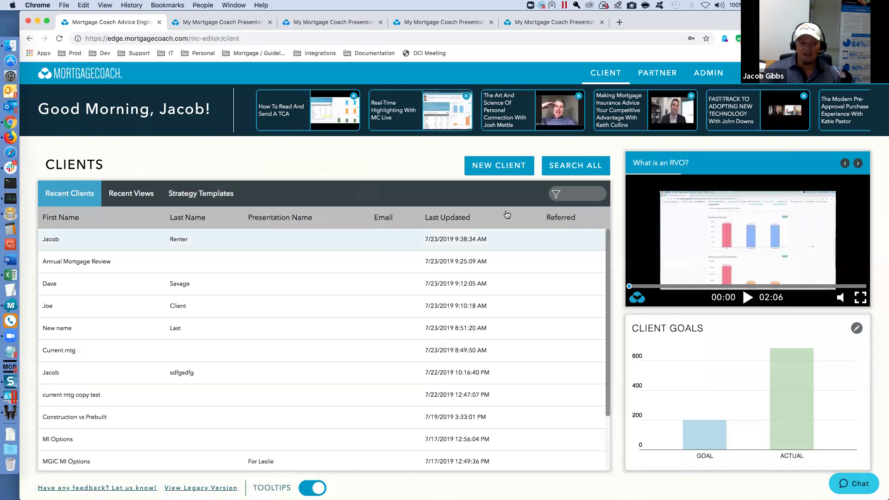
{"action": "scroll", "coordinate": [181, 278], "scroll_direction": "down", "scroll_amount": 3}
{"action": "scroll", "coordinate": [183, 320], "scroll_direction": "up", "scroll_amount": 3}
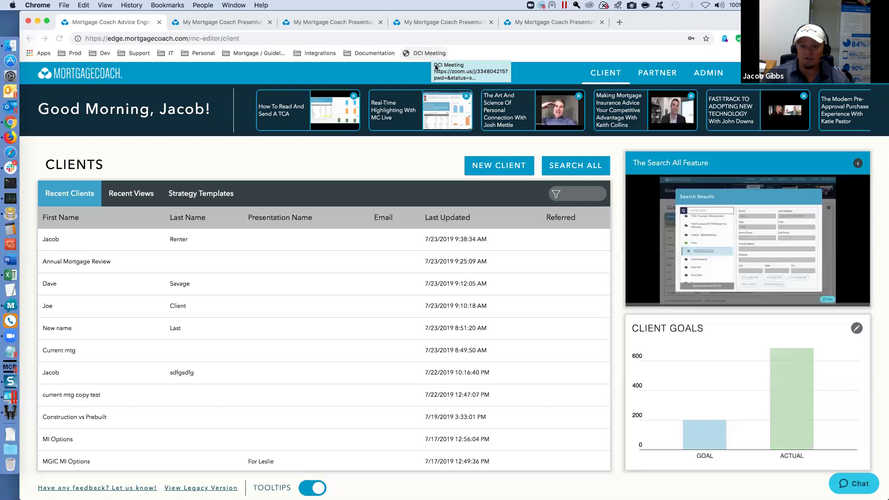
{"action": "left_click", "coordinate": [598, 75]}
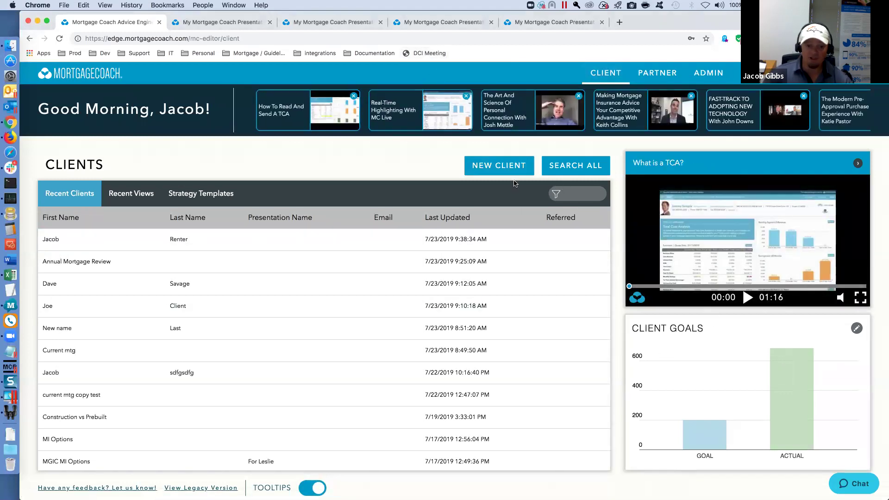
{"action": "left_click", "coordinate": [463, 239]}
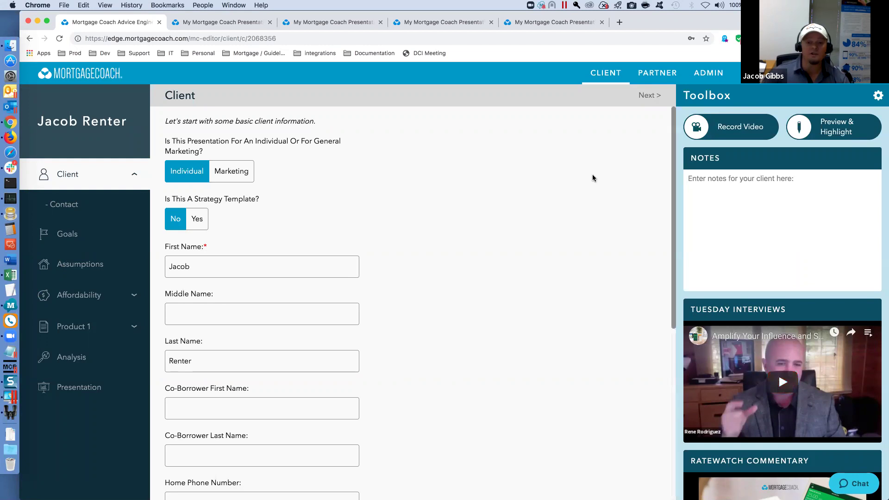
{"action": "left_click", "coordinate": [764, 72]}
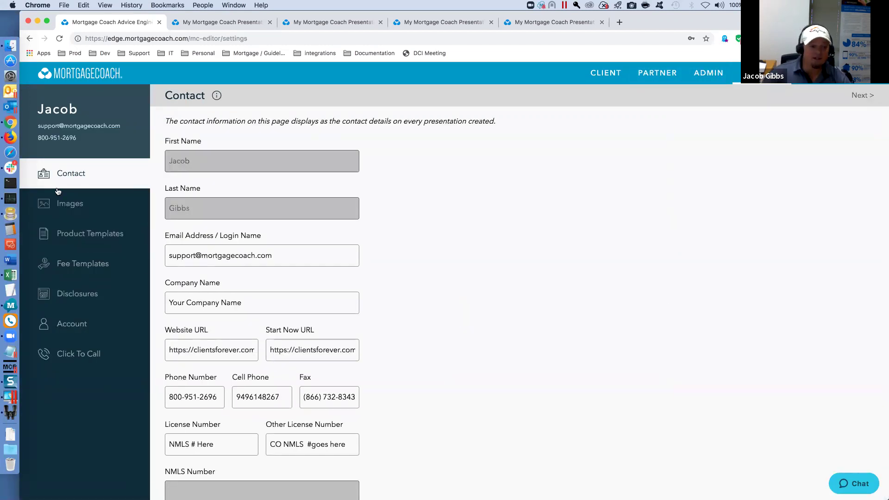
{"action": "left_click", "coordinate": [72, 239]}
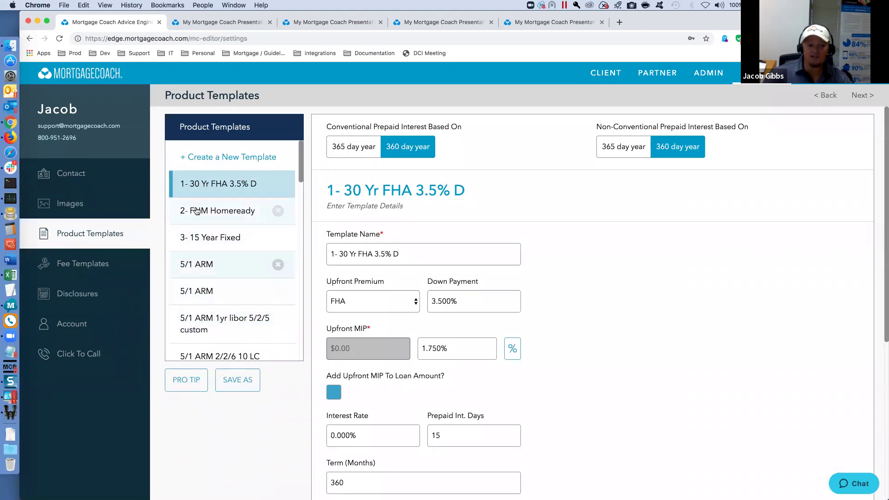
{"action": "left_click", "coordinate": [93, 268]}
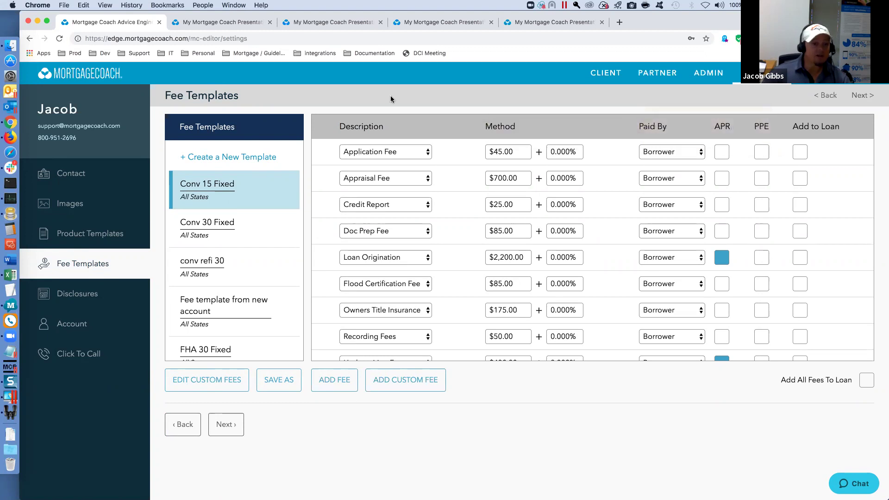
{"action": "left_click", "coordinate": [602, 74]}
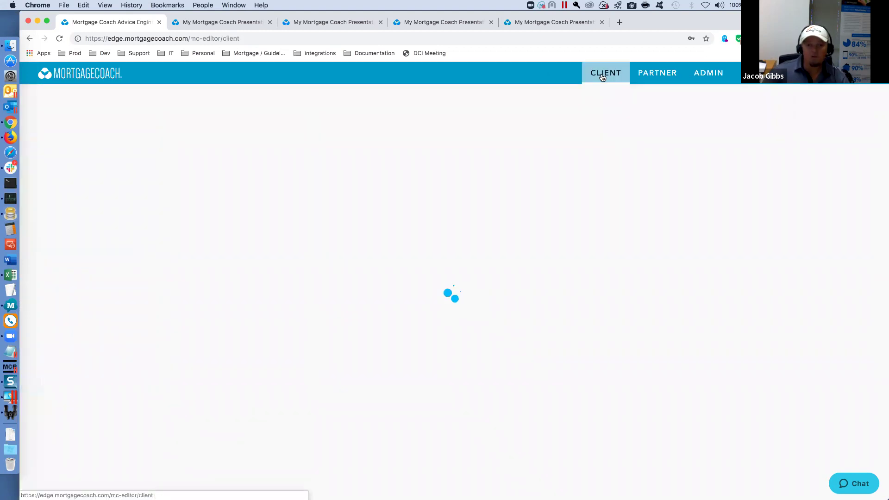
- Open the second listed partner and replace its first name with 'Barry's Real Estate'
{"action": "left_click", "coordinate": [658, 73]}
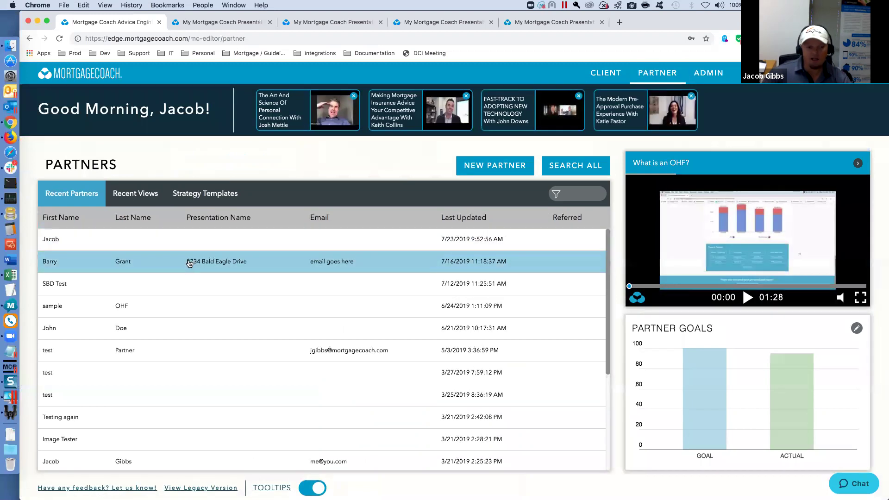
{"action": "left_click", "coordinate": [191, 260]}
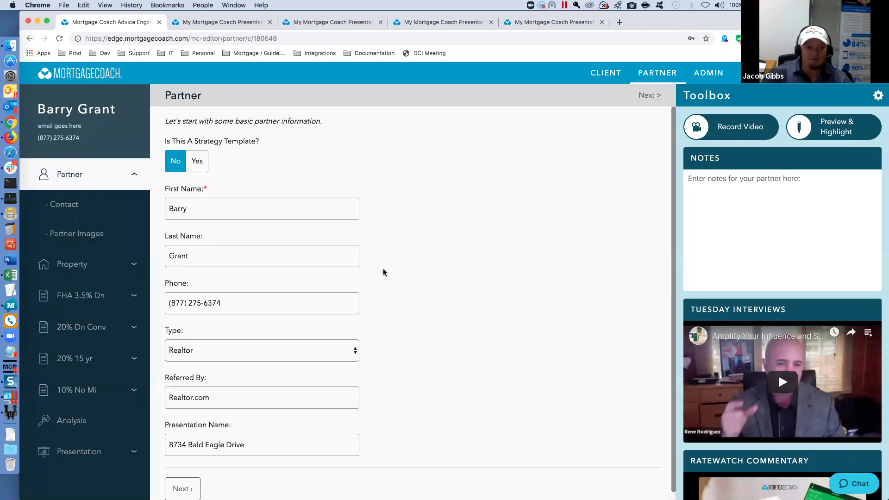
{"action": "left_click", "coordinate": [197, 161]}
{"action": "left_click", "coordinate": [197, 208]}
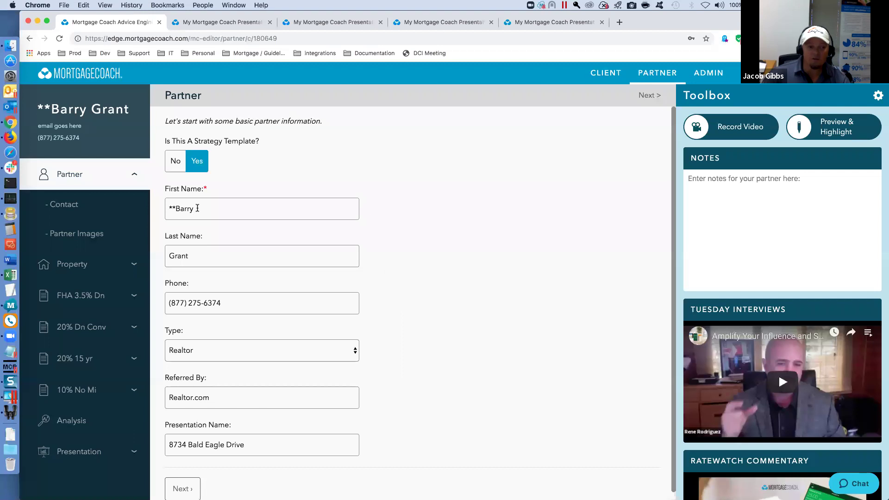
{"action": "left_click_drag", "start_coordinate": [197, 209], "coordinate": [175, 210]}
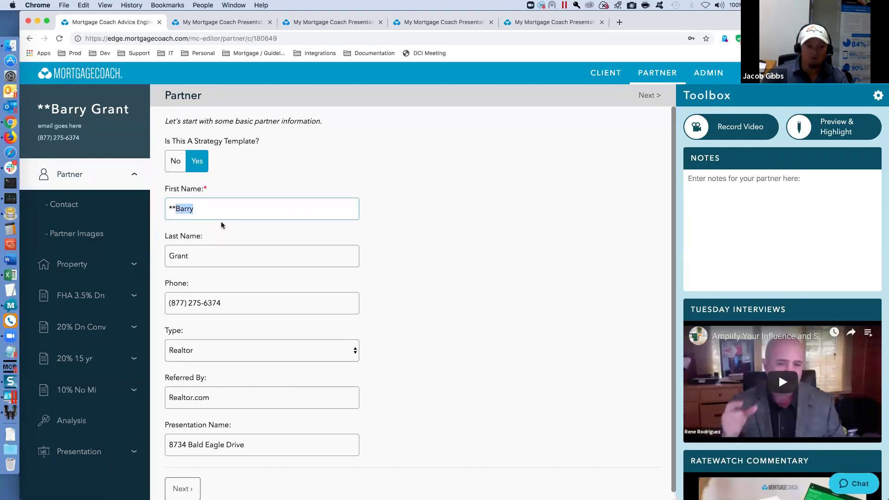
{"action": "type", "text": "Ba"}
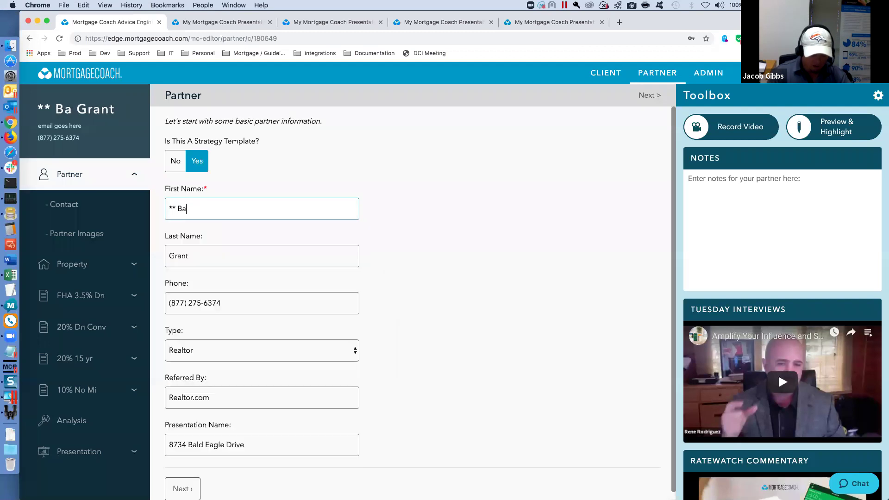
{"action": "type", "text": "rry's Real Estate"}
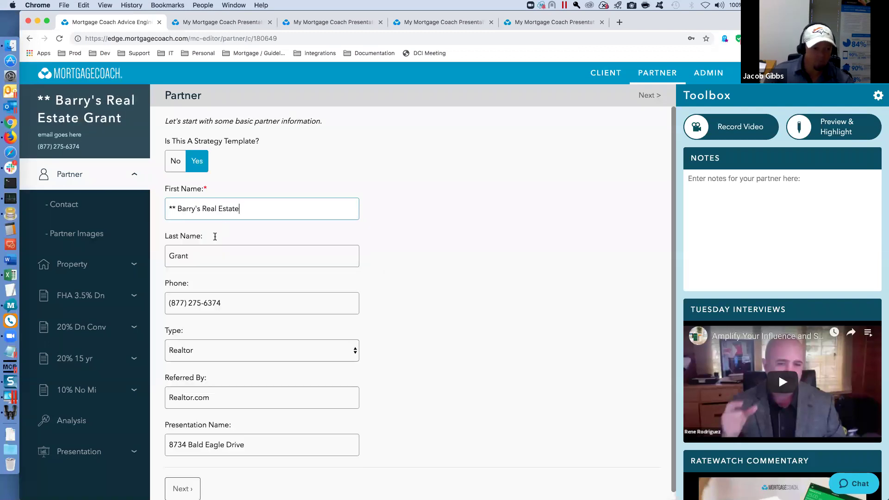
- Clear the partner's last name, check Contact, and return to the Partners dashboard
{"action": "double_click", "coordinate": [174, 255]}
{"action": "key", "text": "BackSpace"}
{"action": "left_click", "coordinate": [250, 216]}
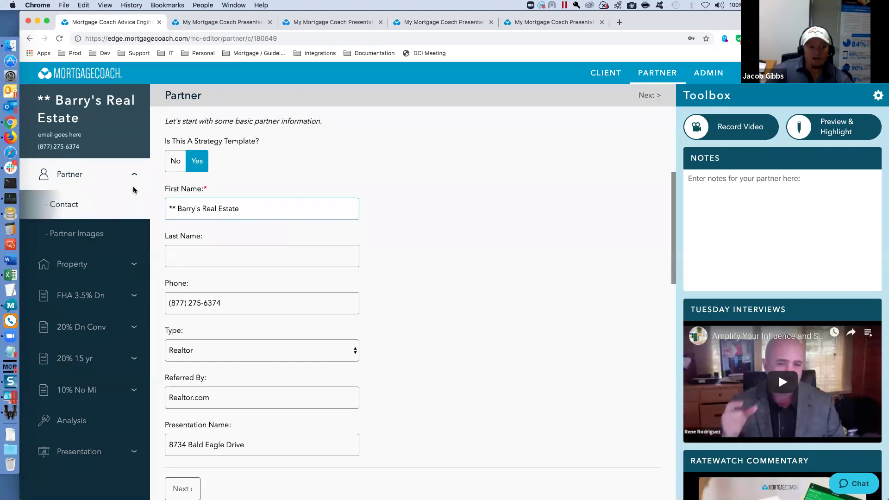
{"action": "left_click", "coordinate": [106, 204]}
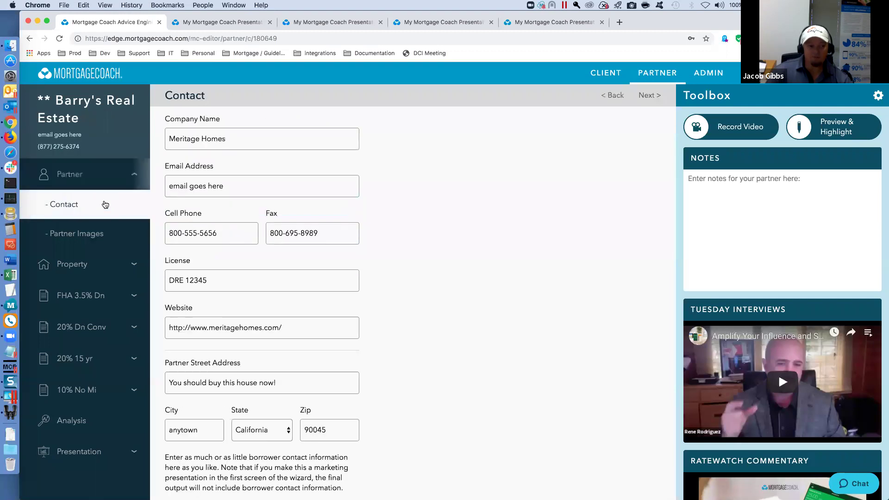
{"action": "left_click", "coordinate": [658, 73]}
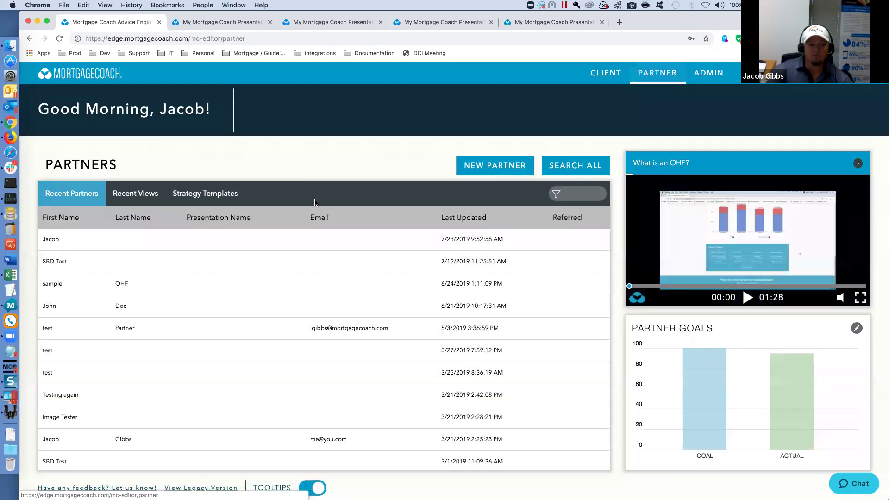
- Copy the top strategy template to a new partner with first name 'New' and save it
{"action": "left_click", "coordinate": [209, 194]}
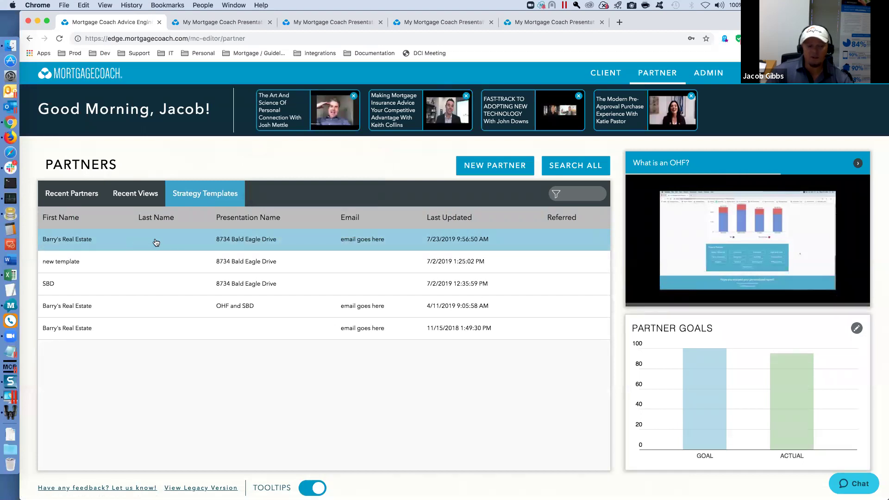
{"action": "left_click", "coordinate": [173, 239]}
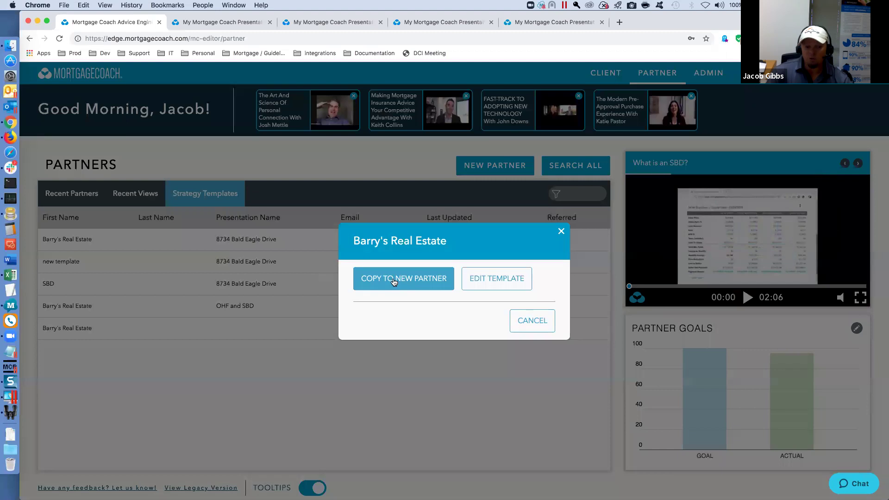
{"action": "left_click", "coordinate": [393, 280]}
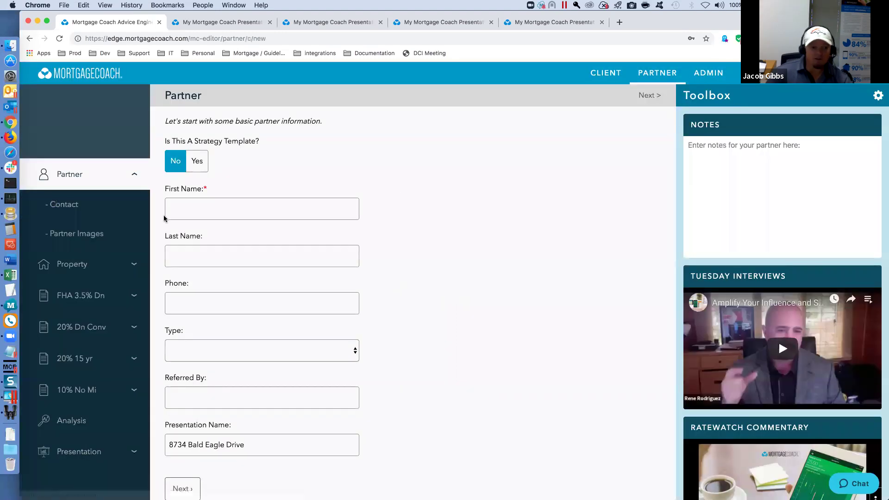
{"action": "left_click", "coordinate": [186, 208]}
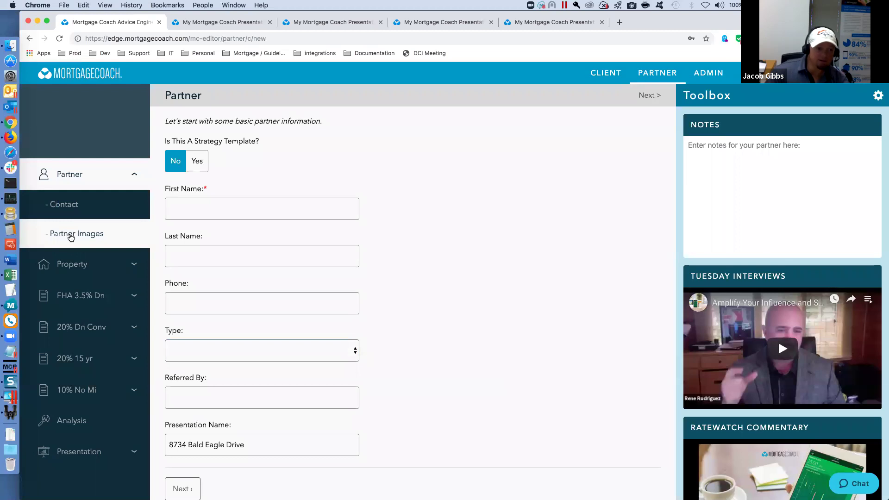
{"action": "left_click", "coordinate": [185, 208]}
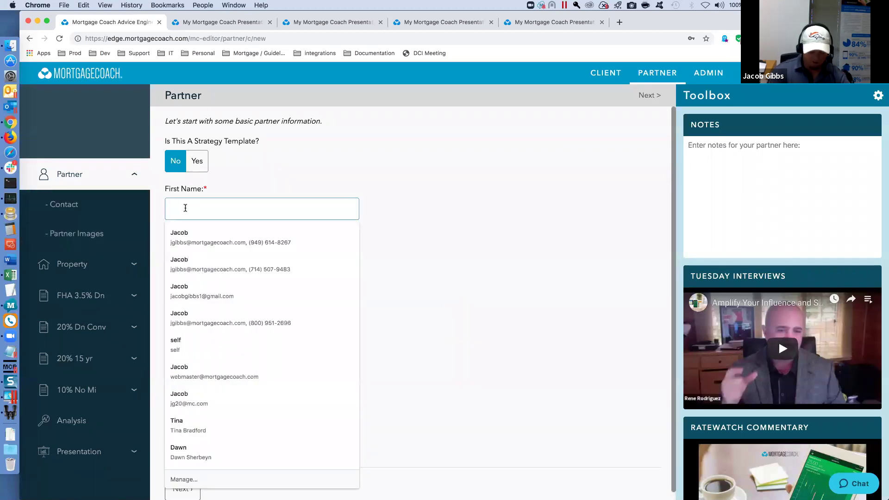
{"action": "type", "text": "New"}
{"action": "key", "text": "Tab"}
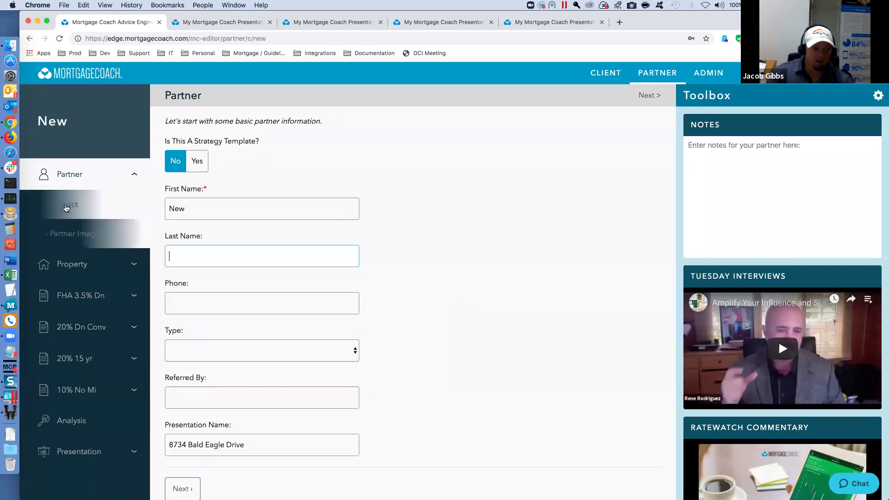
{"action": "left_click", "coordinate": [66, 208]}
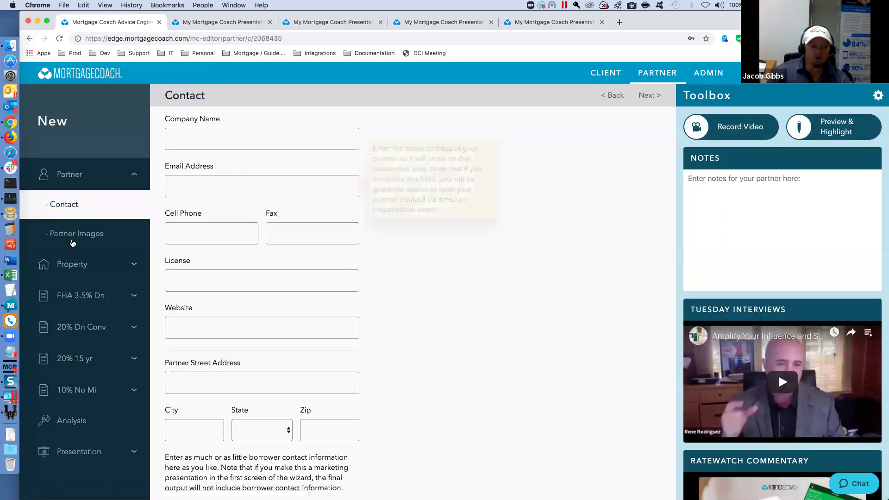
- From the partner images page, highlight Seller Buydown as the presentation
{"action": "left_click", "coordinate": [72, 242]}
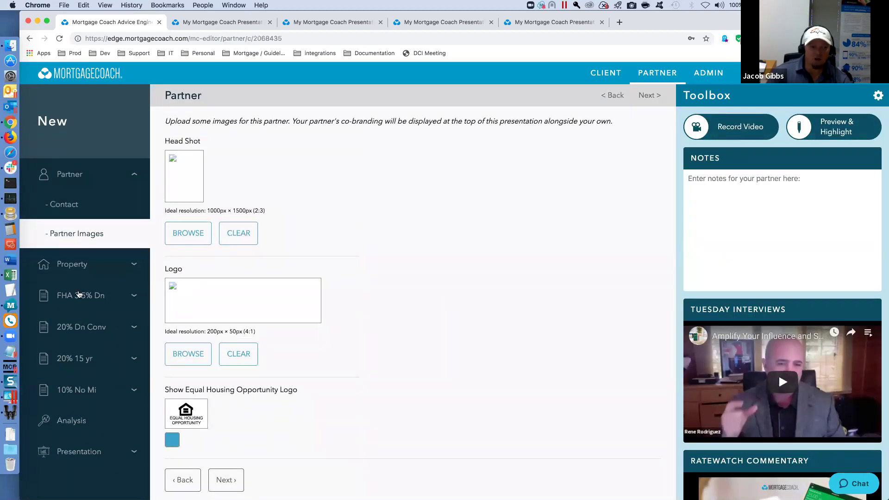
{"action": "left_click", "coordinate": [836, 127]}
{"action": "left_click", "coordinate": [537, 287]}
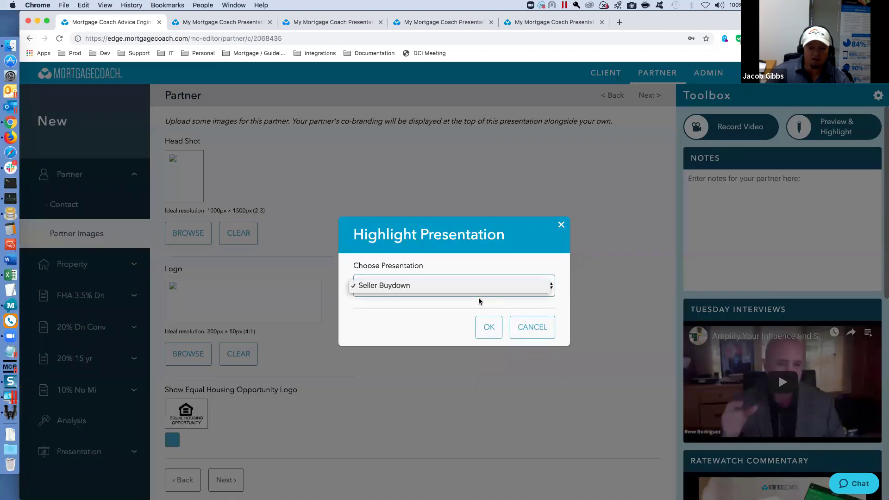
{"action": "left_click", "coordinate": [525, 292]}
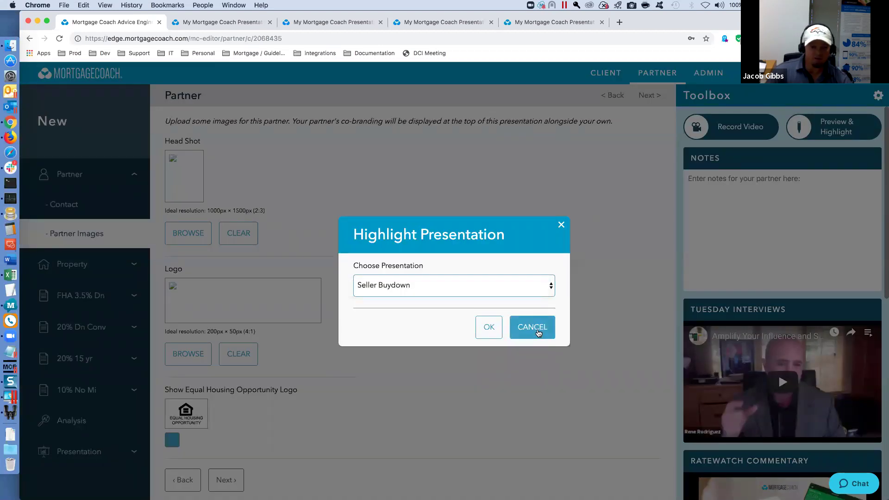
{"action": "left_click", "coordinate": [533, 327]}
- Step through presentation settings, details and images, then preview the report in a new tab
{"action": "left_click", "coordinate": [91, 452]}
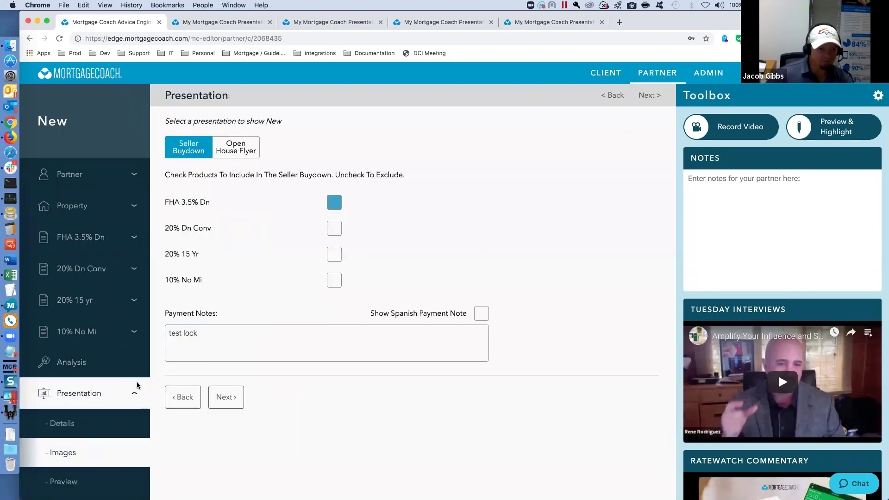
{"action": "left_click", "coordinate": [235, 147]}
{"action": "left_click", "coordinate": [226, 398]}
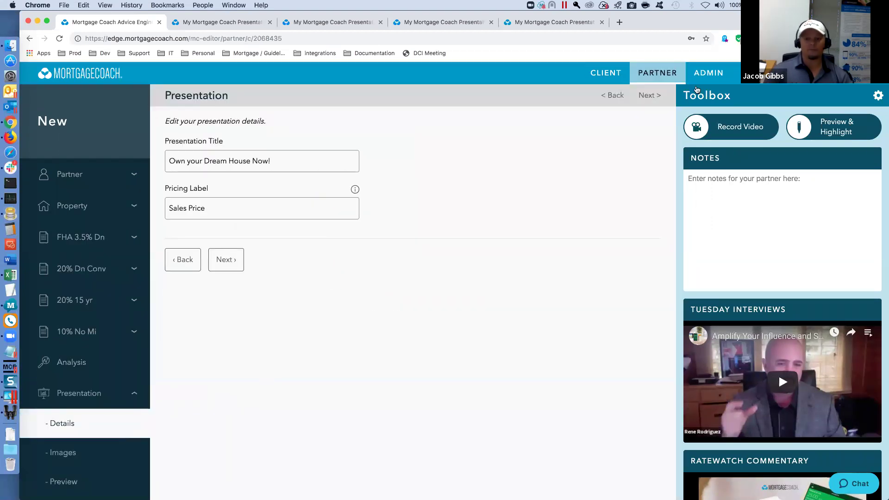
{"action": "left_click", "coordinate": [649, 97]}
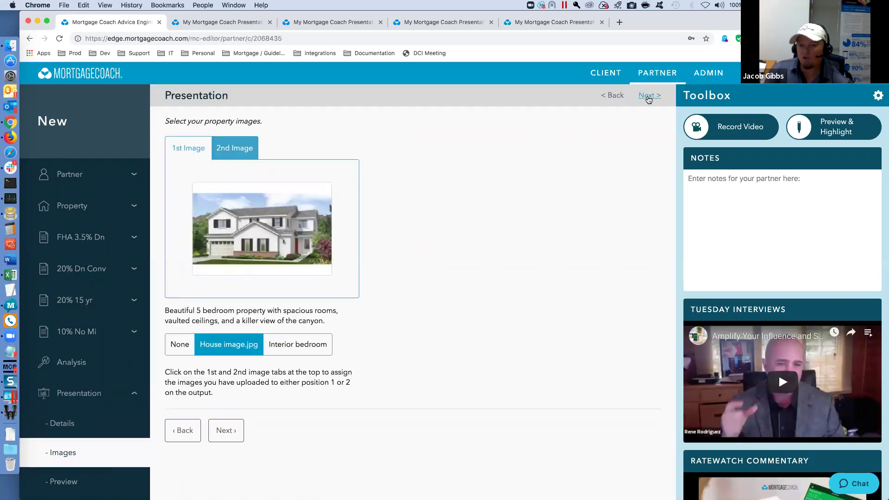
{"action": "left_click", "coordinate": [649, 97]}
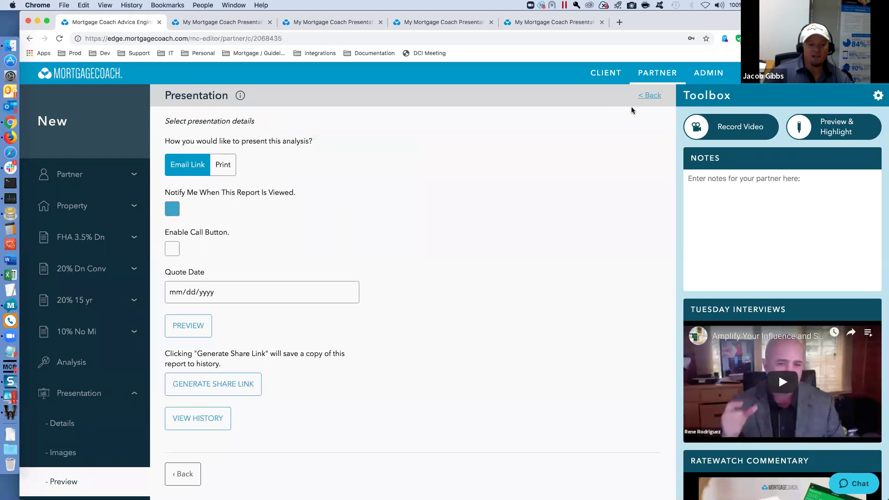
{"action": "left_click", "coordinate": [193, 324]}
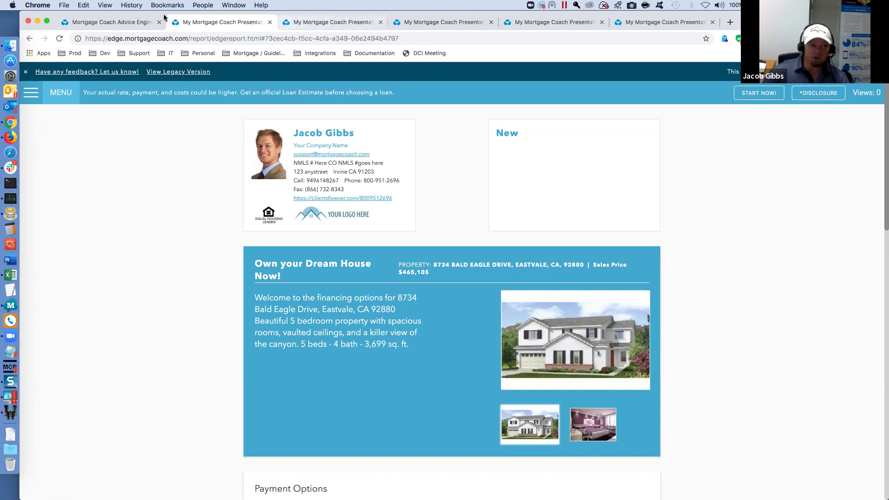
- Return to the editor tab and navigate back to the partner Strategy Templates list
{"action": "left_click", "coordinate": [121, 21]}
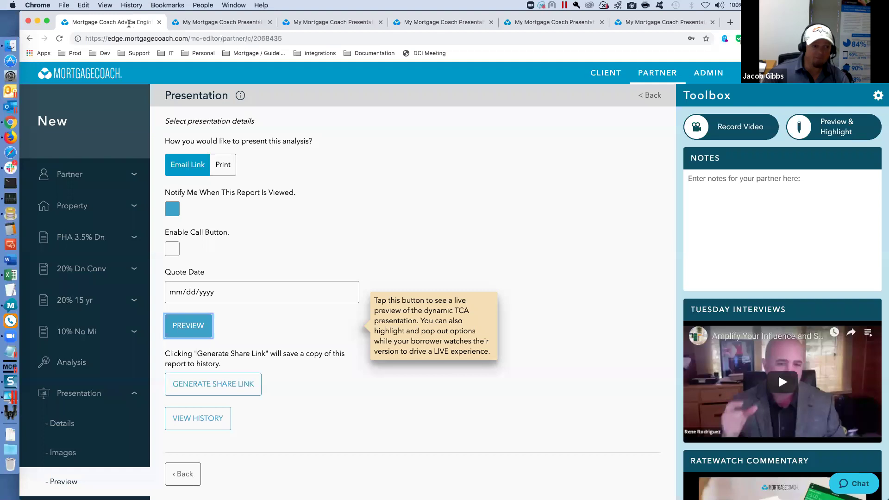
{"action": "left_click", "coordinate": [93, 176]}
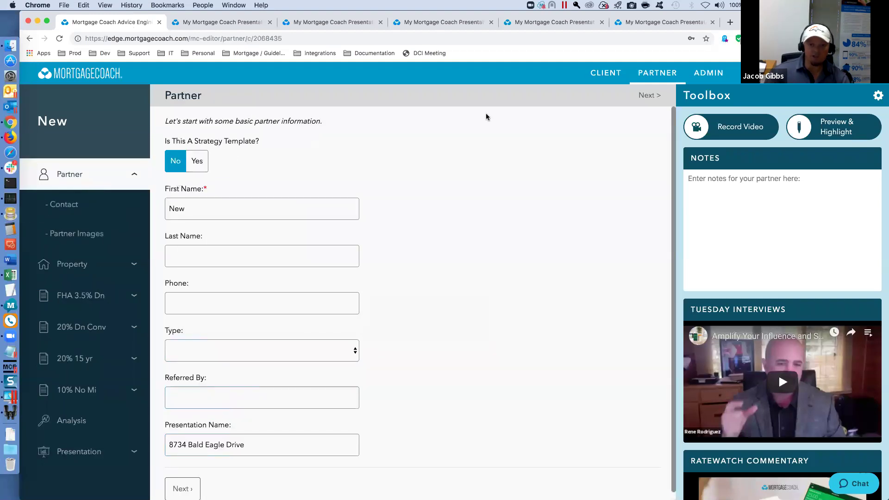
{"action": "left_click", "coordinate": [606, 72]}
{"action": "left_click", "coordinate": [631, 74]}
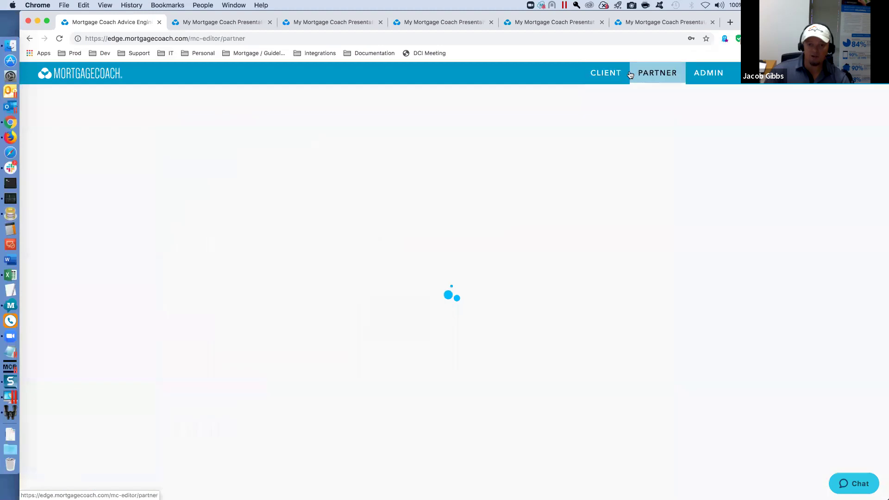
{"action": "left_click", "coordinate": [205, 193]}
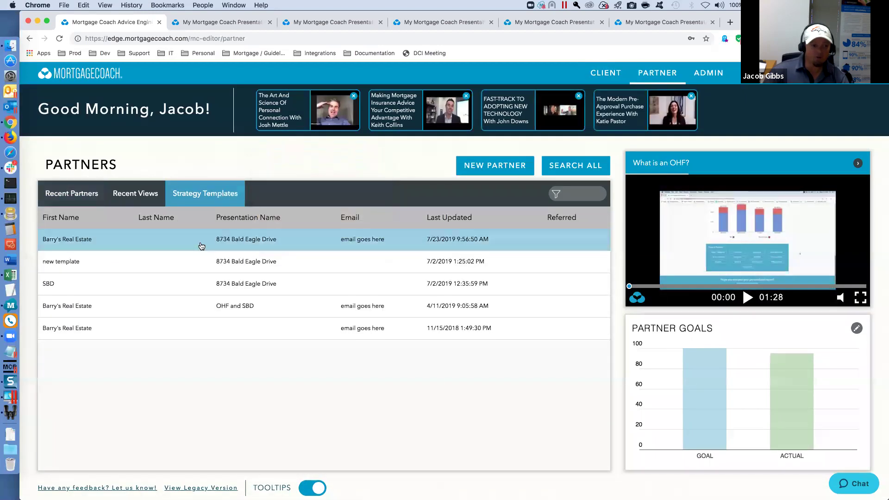
- Edit the top template, set Strategy Template to No, then open Analysis and cancel Copy Analysis
{"action": "left_click", "coordinate": [202, 246]}
{"action": "left_click", "coordinate": [505, 278]}
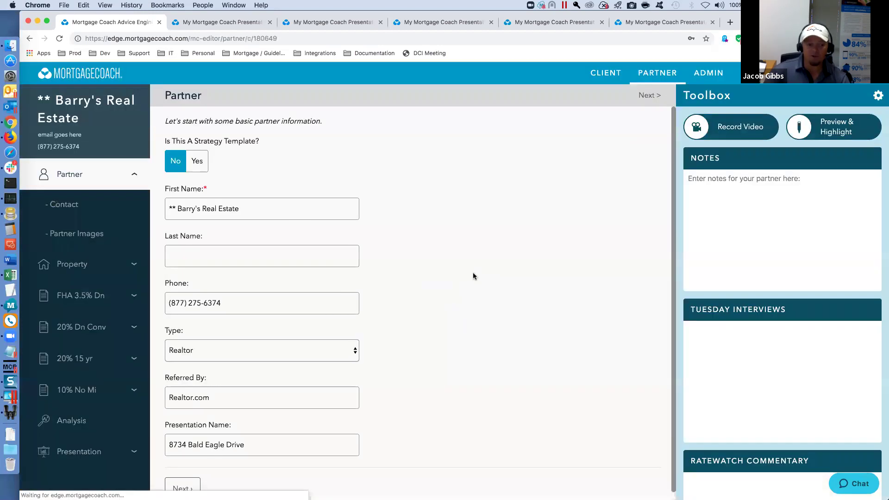
{"action": "left_click", "coordinate": [176, 168]}
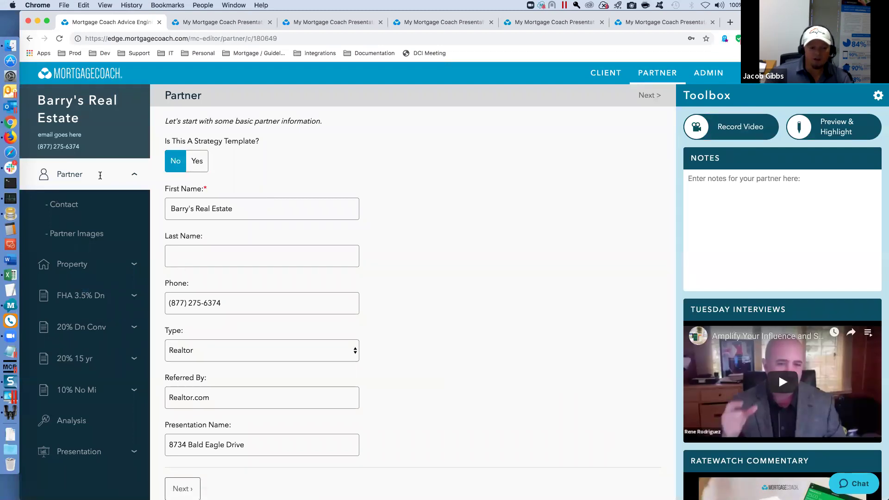
{"action": "left_click", "coordinate": [86, 421]}
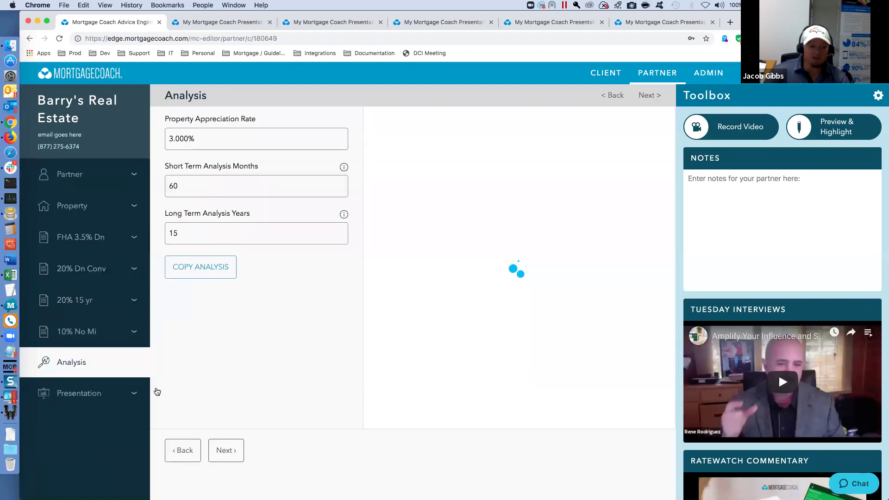
{"action": "left_click", "coordinate": [205, 269]}
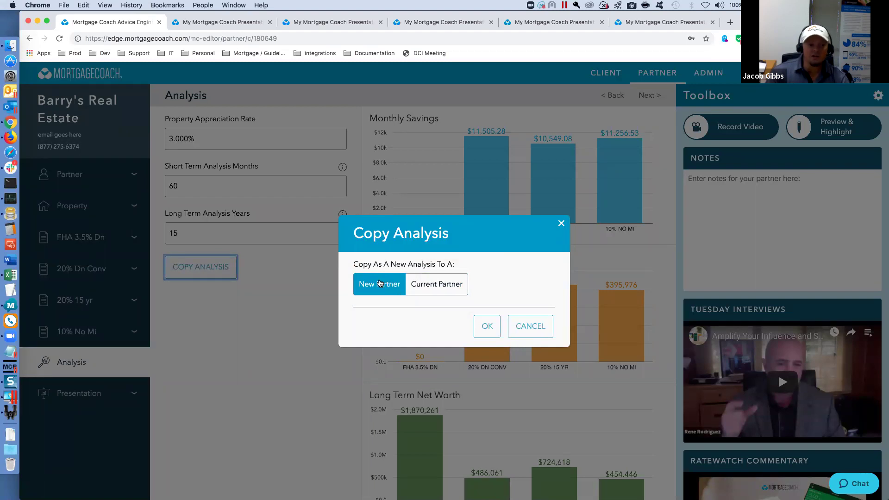
{"action": "left_click", "coordinate": [525, 327]}
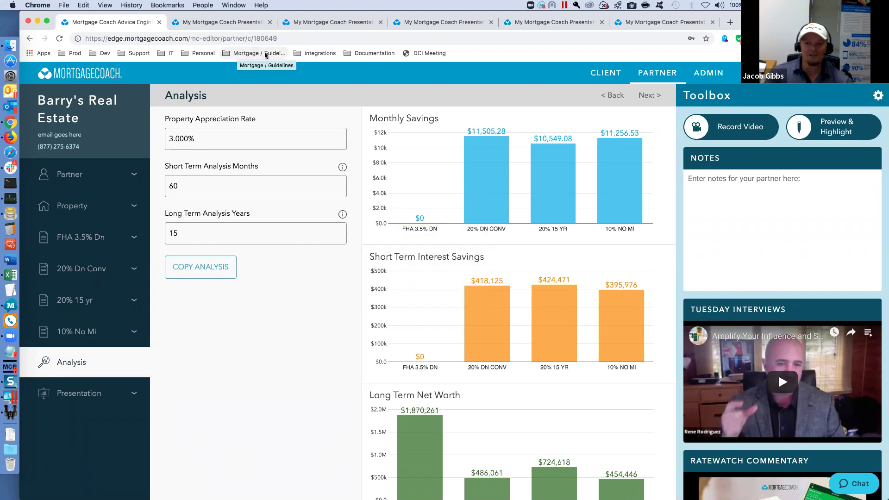
- In a new tab, go to edge.mortgagecoach.com and sign in with Remember Me checked
{"action": "left_click", "coordinate": [730, 22]}
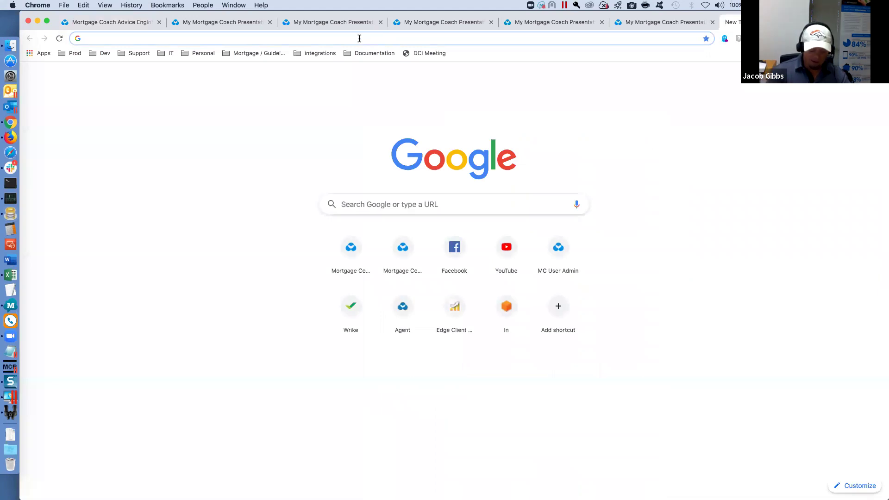
{"action": "type", "text": "edge4.morttg"}
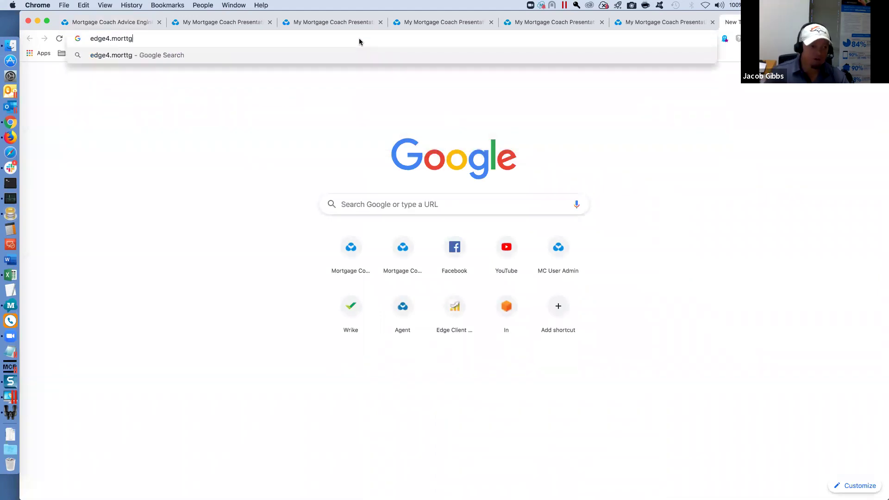
{"action": "key", "text": "BackSpace"}
{"action": "key", "text": "BackSpace"}
{"action": "key", "text": "BackSpace"}
{"action": "key", "text": "BackSpace"}
{"action": "key", "text": "BackSpace"}
{"action": "key", "text": "BackSpace"}
{"action": "key", "text": "BackSpace"}
{"action": "key", "text": "BackSpace"}
{"action": "type", "text": ".mortgagecoach.com"}
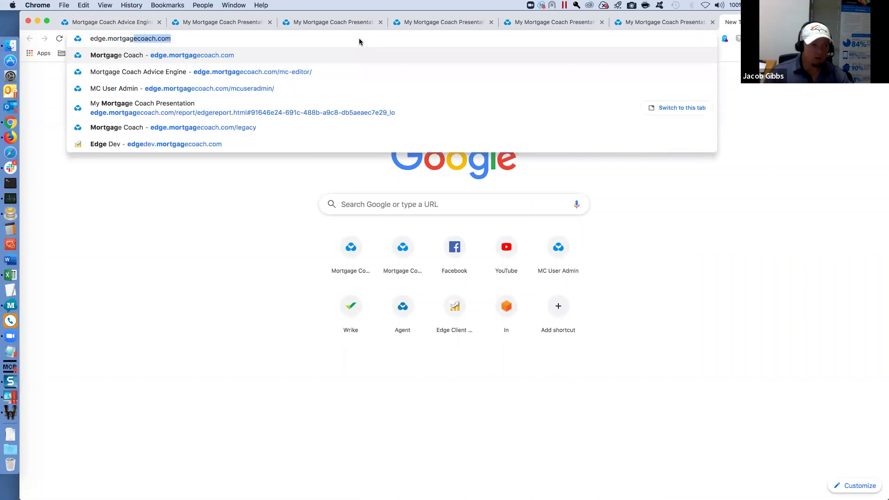
{"action": "key", "text": "Return"}
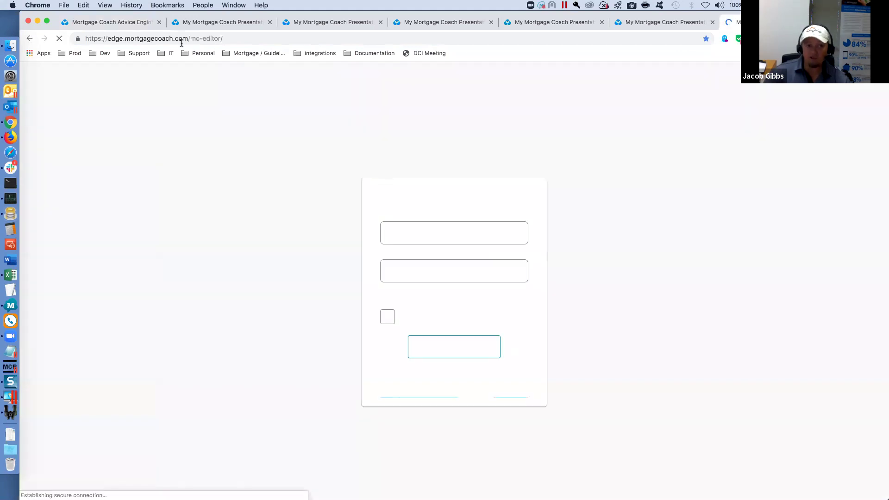
{"action": "left_click", "coordinate": [388, 319]}
{"action": "left_click", "coordinate": [457, 350]}
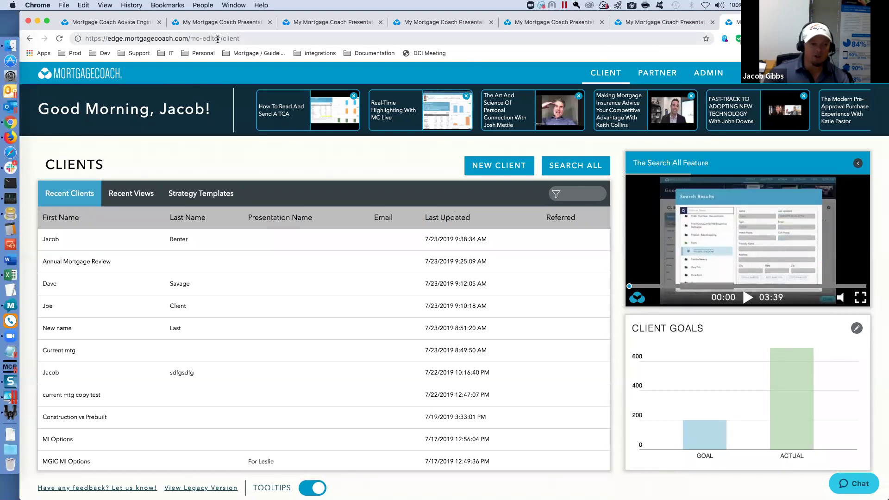
- Load mortgagecoach.com/adviceengine in another new tab
{"action": "key", "text": "super+t"}
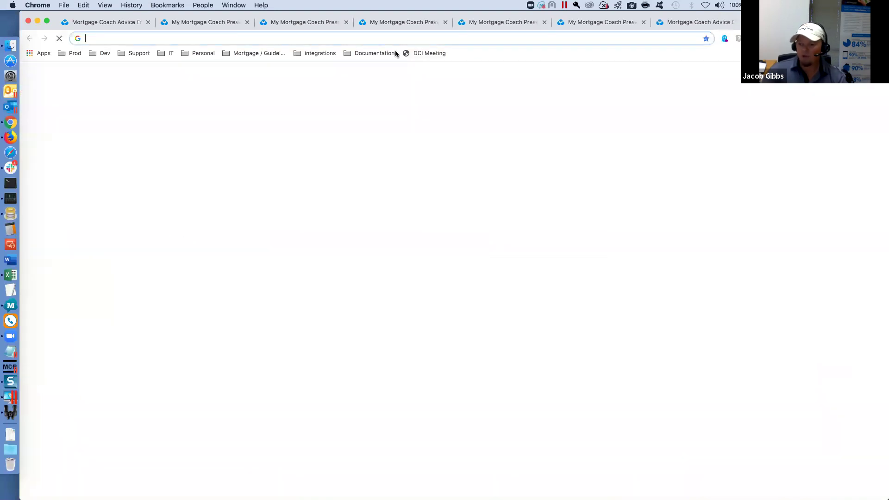
{"action": "type", "text": "m"}
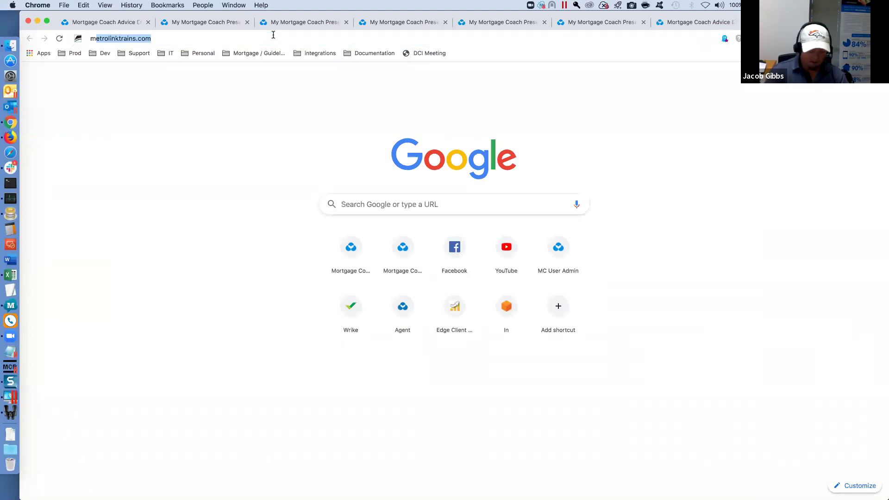
{"action": "type", "text": "ortgagecoach.co"}
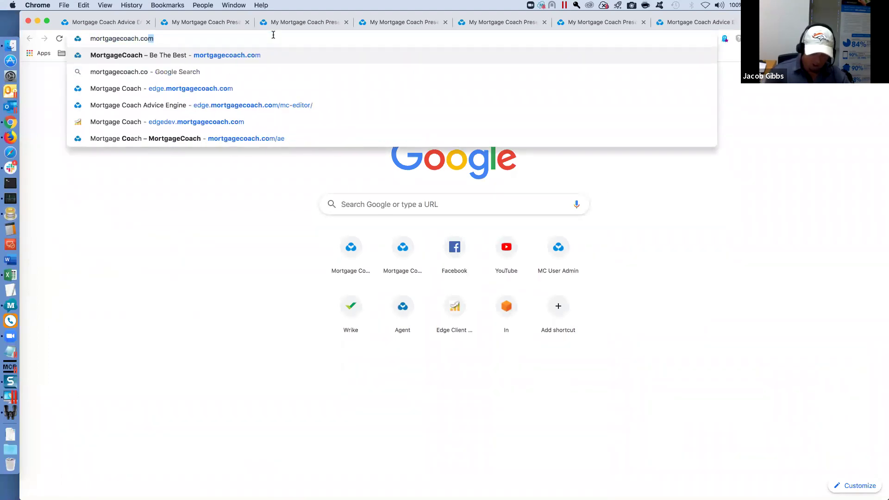
{"action": "type", "text": "m/adviceengine"}
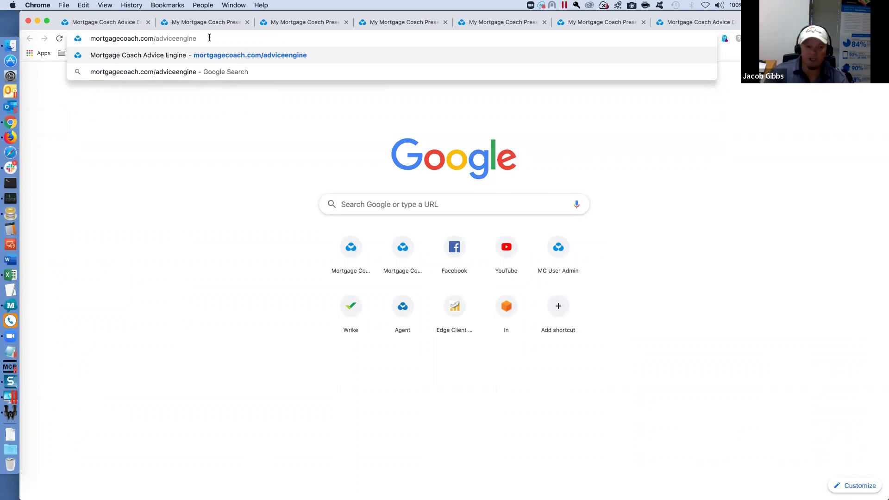
{"action": "key", "text": "Return"}
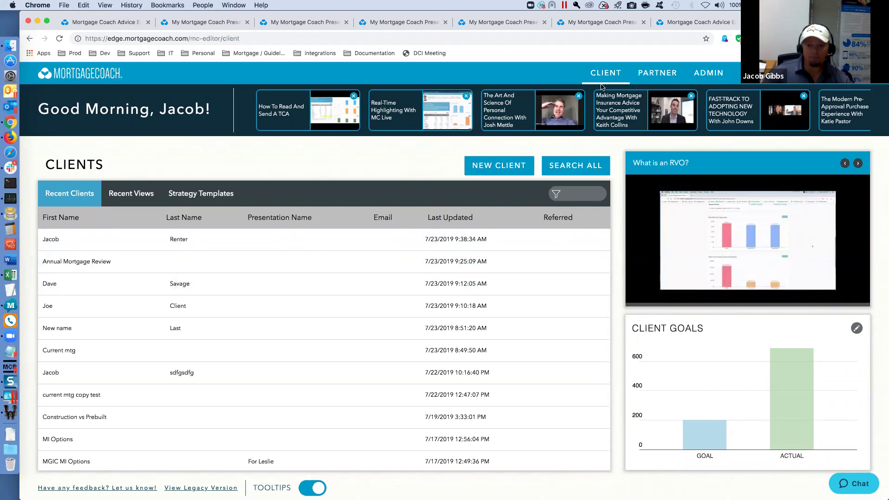
- Open the real estate partner's FHA 3.5% Dn record, step through Presentation details, and preview the Seller Buydown report
{"action": "left_click", "coordinate": [646, 72]}
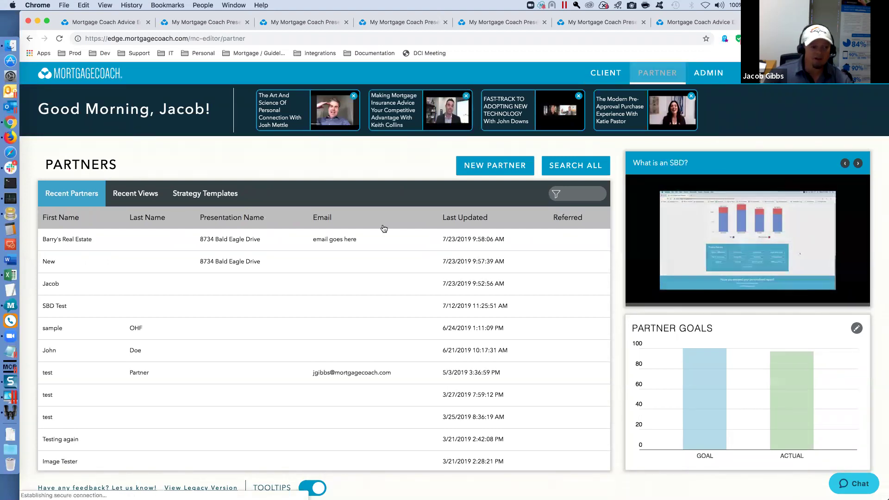
{"action": "left_click", "coordinate": [212, 239]}
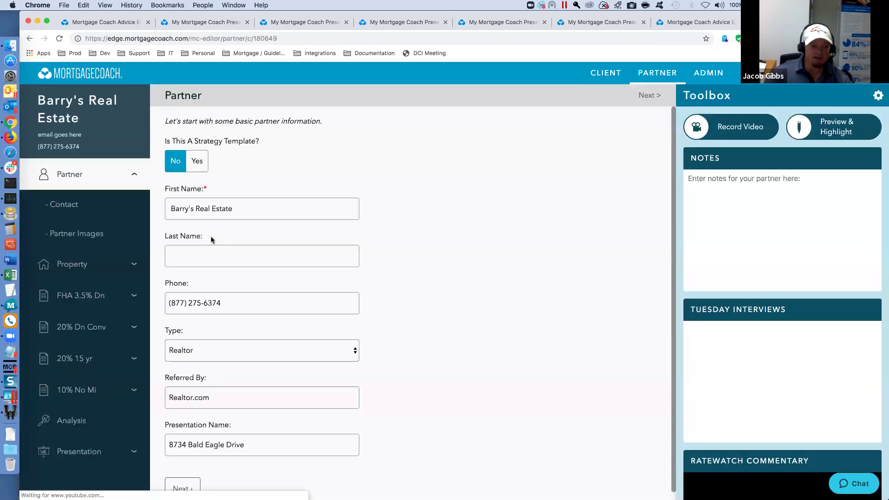
{"action": "left_click", "coordinate": [93, 298]}
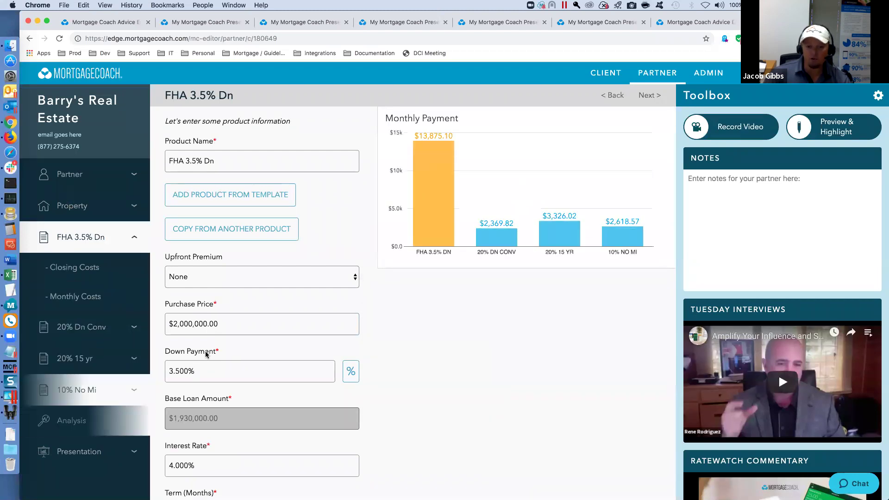
{"action": "left_click", "coordinate": [81, 452]}
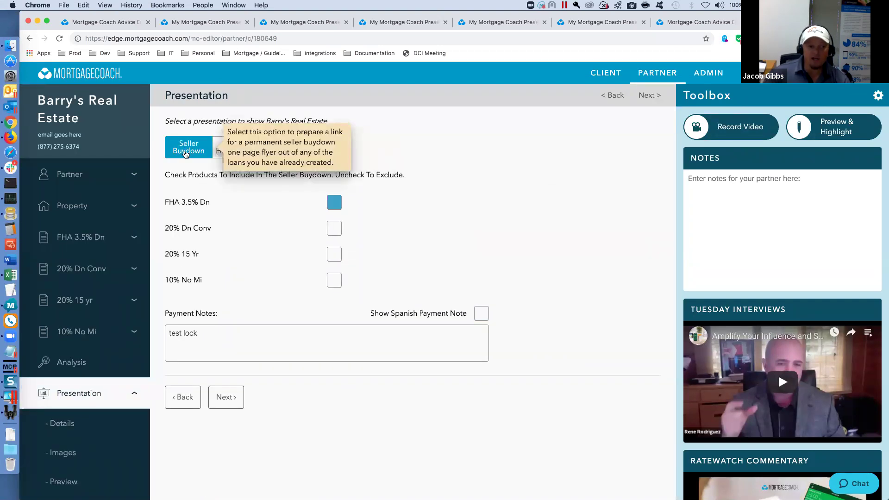
{"action": "left_click", "coordinate": [226, 396]}
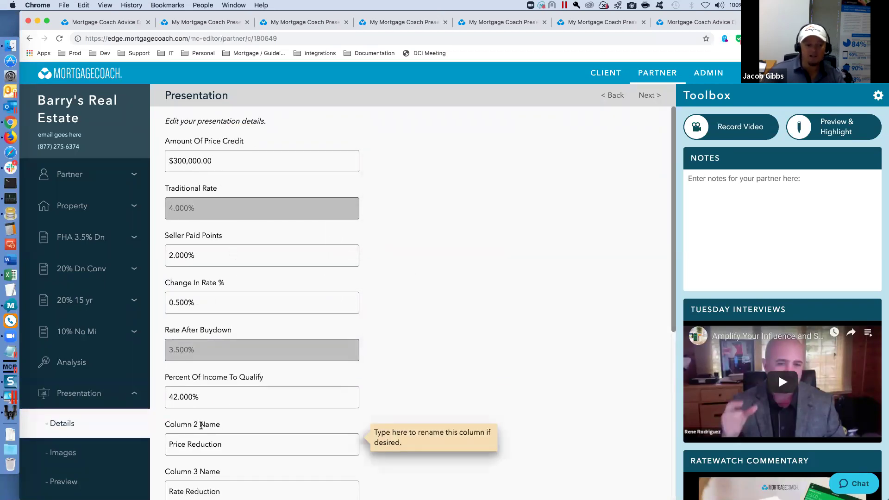
{"action": "scroll", "coordinate": [204, 432], "scroll_direction": "down", "scroll_amount": 1}
{"action": "scroll", "coordinate": [205, 432], "scroll_direction": "down", "scroll_amount": 6}
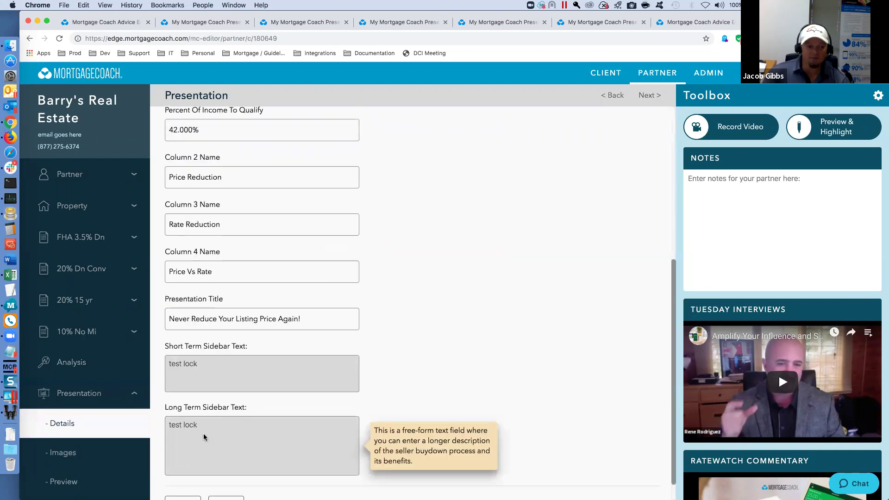
{"action": "left_click", "coordinate": [145, 470]}
{"action": "left_click", "coordinate": [190, 366]}
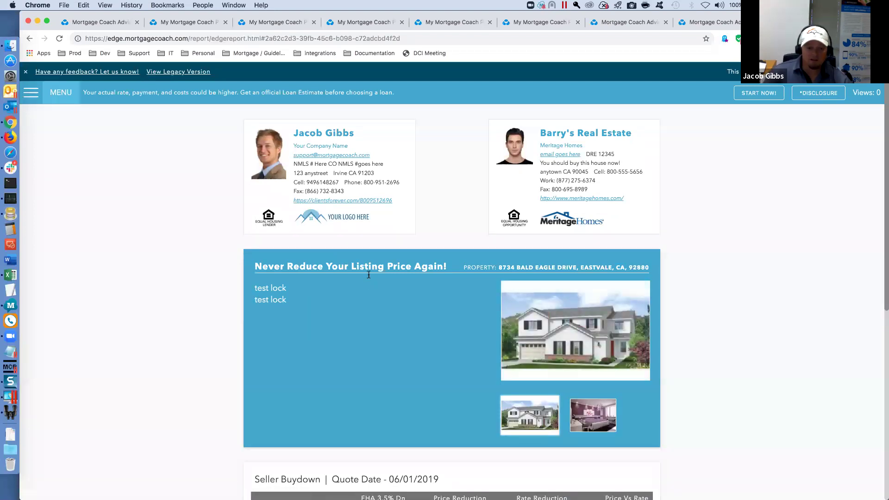
- Scroll through the Seller Buydown report figures, then switch back to the presentation editor tab
{"action": "scroll", "coordinate": [357, 309], "scroll_direction": "down", "scroll_amount": 3}
{"action": "scroll", "coordinate": [353, 307], "scroll_direction": "down", "scroll_amount": 2}
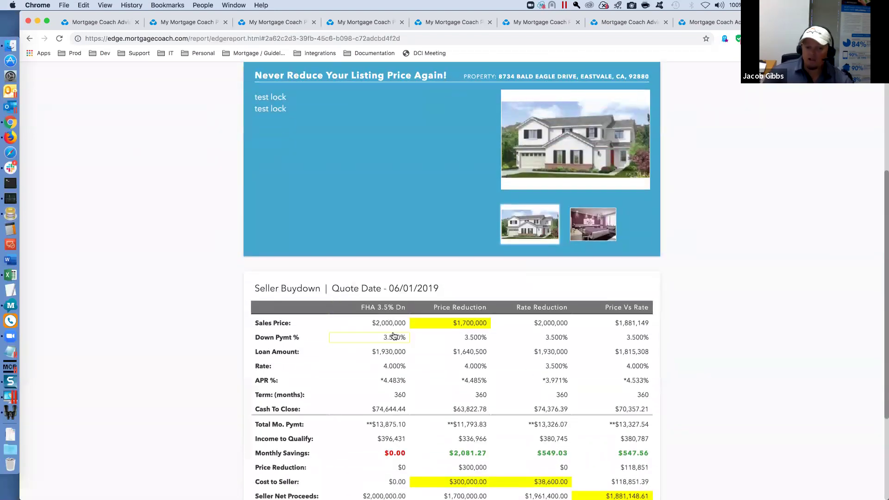
{"action": "scroll", "coordinate": [376, 321], "scroll_direction": "down", "scroll_amount": 2}
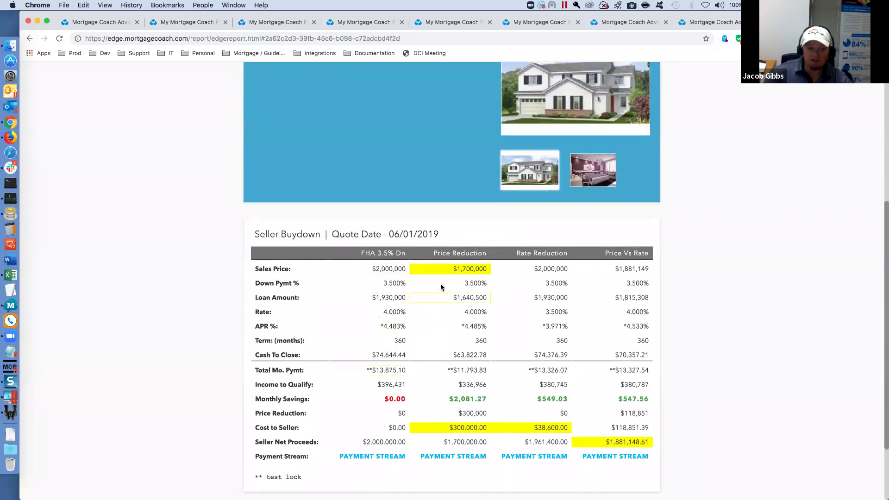
{"action": "double_click", "coordinate": [549, 255]}
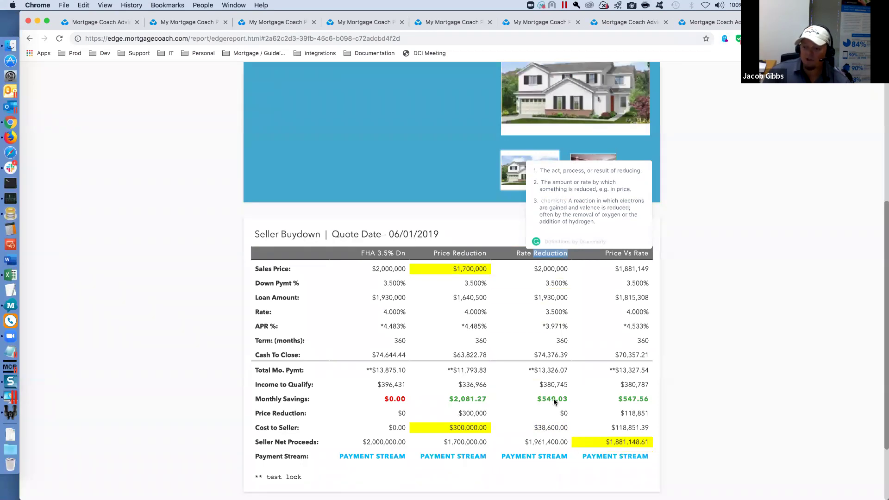
{"action": "left_click", "coordinate": [175, 242]}
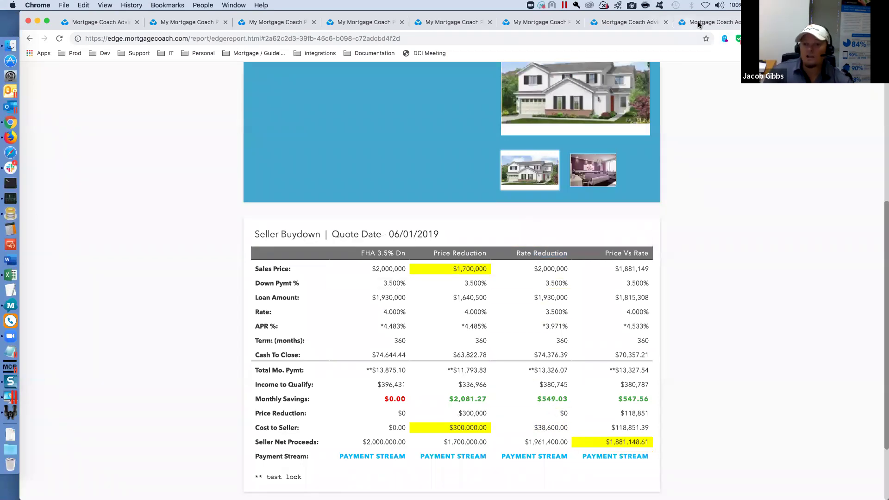
{"action": "left_click", "coordinate": [717, 24]}
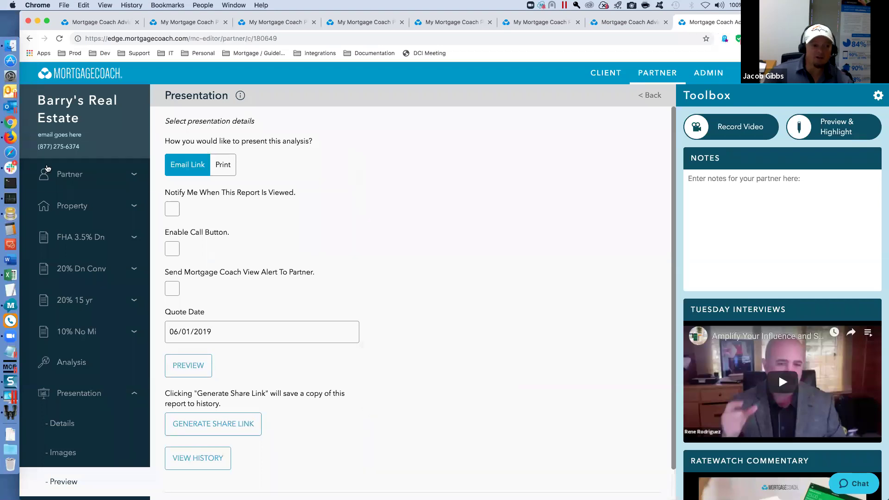
- From a recent client's record, start a Seller Buydown presentation including Buy Now and view its details
{"action": "left_click", "coordinate": [602, 72]}
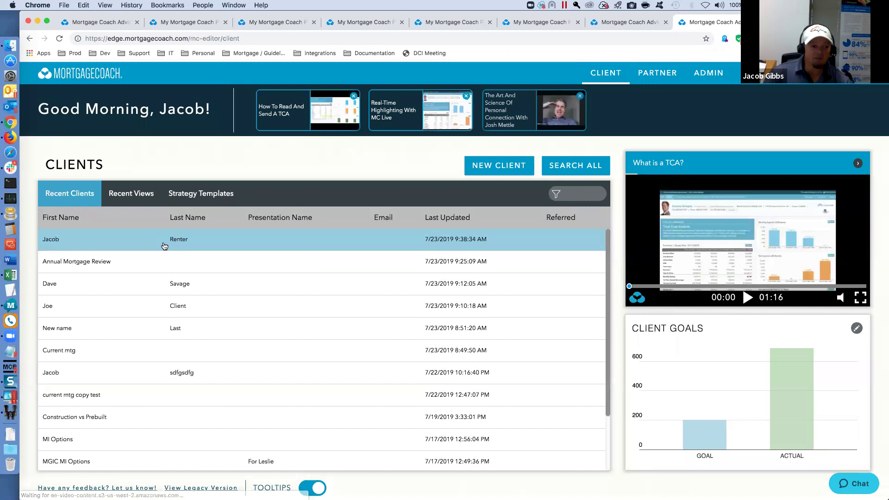
{"action": "left_click", "coordinate": [127, 283]}
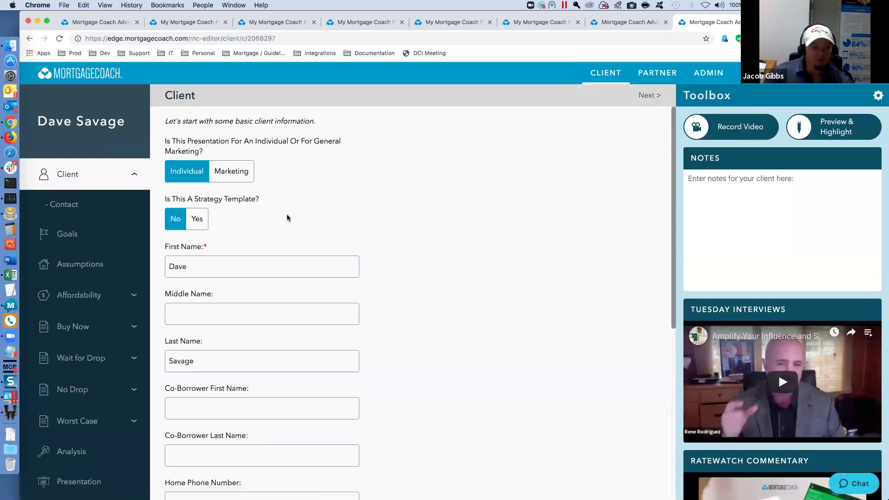
{"action": "left_click", "coordinate": [83, 482]}
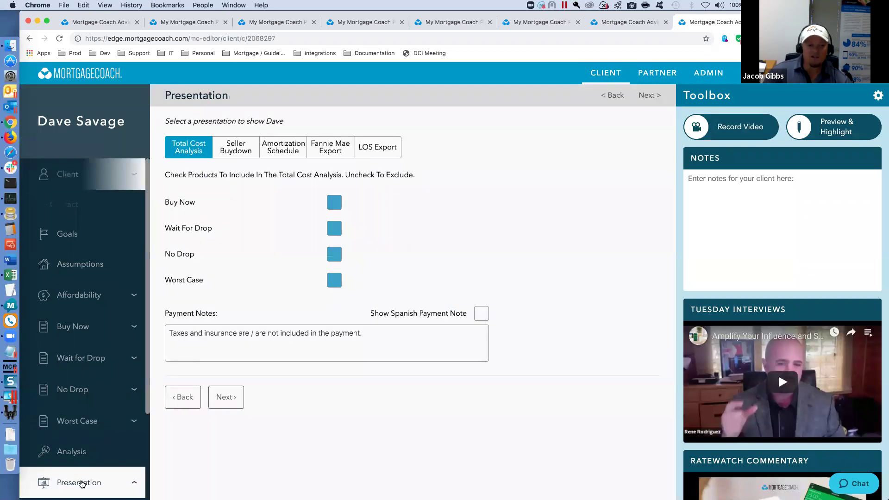
{"action": "left_click", "coordinate": [236, 148]}
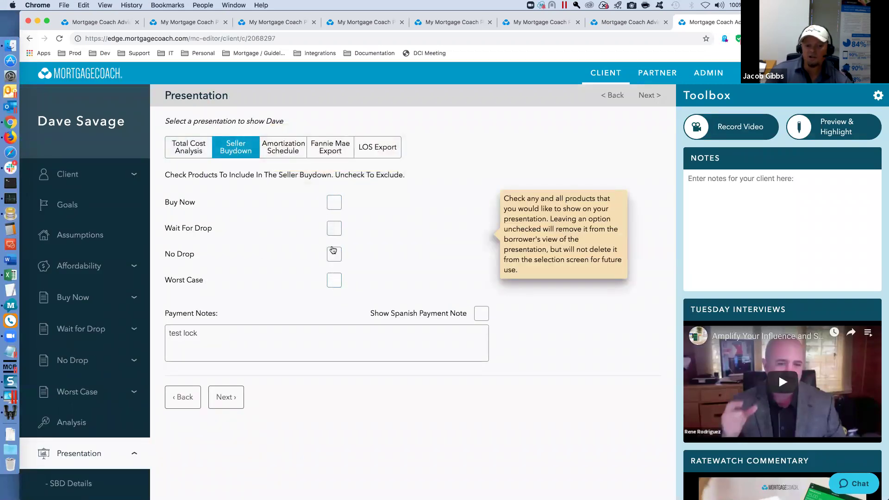
{"action": "left_click", "coordinate": [334, 202]}
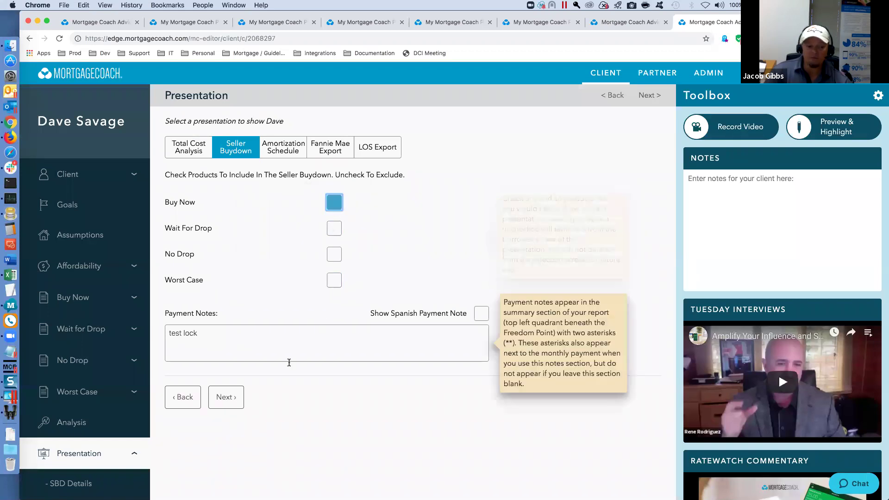
{"action": "left_click", "coordinate": [226, 397]}
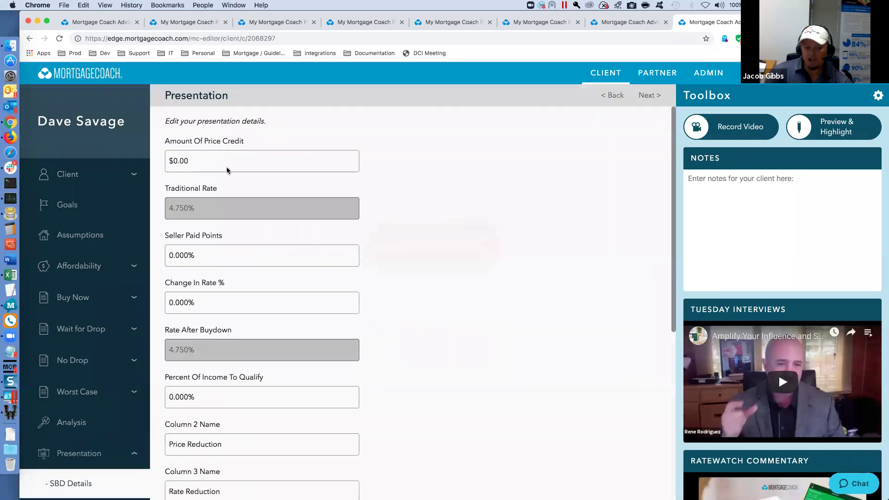